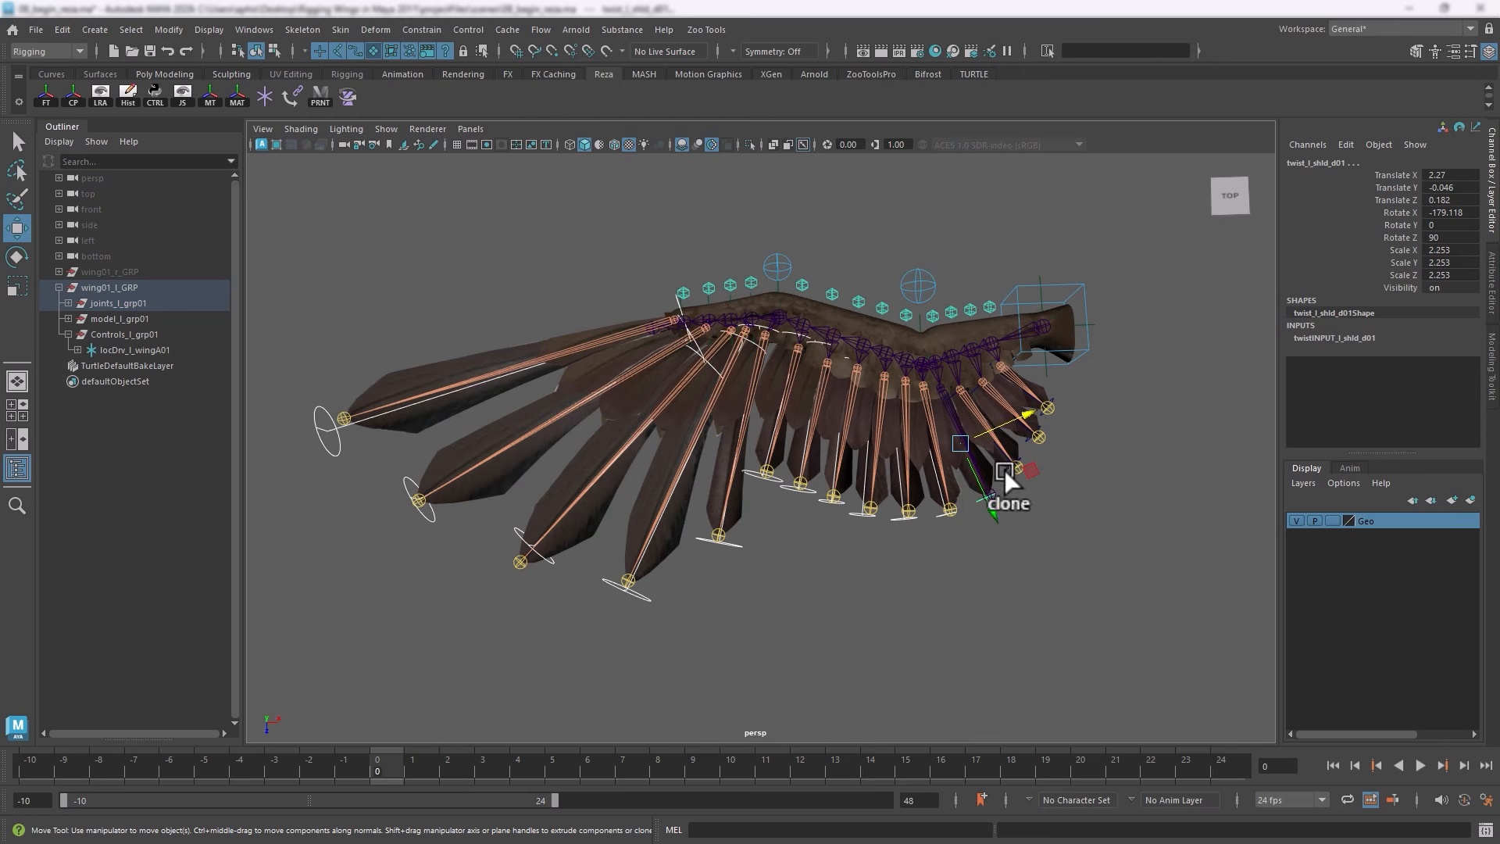
Add the remaining shoulder twist curves to the feather-tip selection and set Visibility to off for all of them
left_click(1005, 470)
left_click(1025, 439)
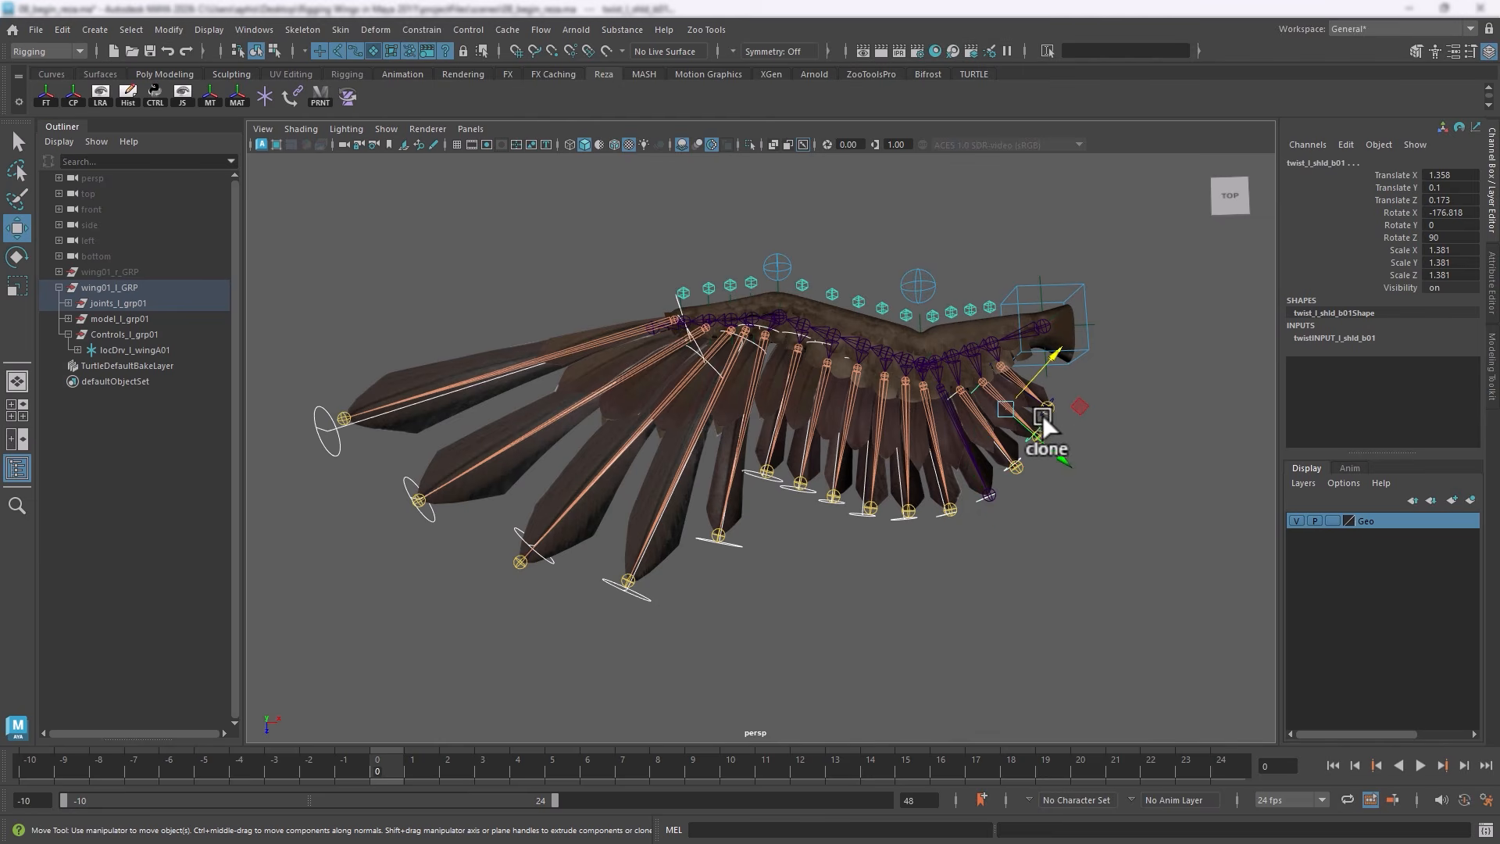
left_click(1042, 415)
left_click(1449, 287)
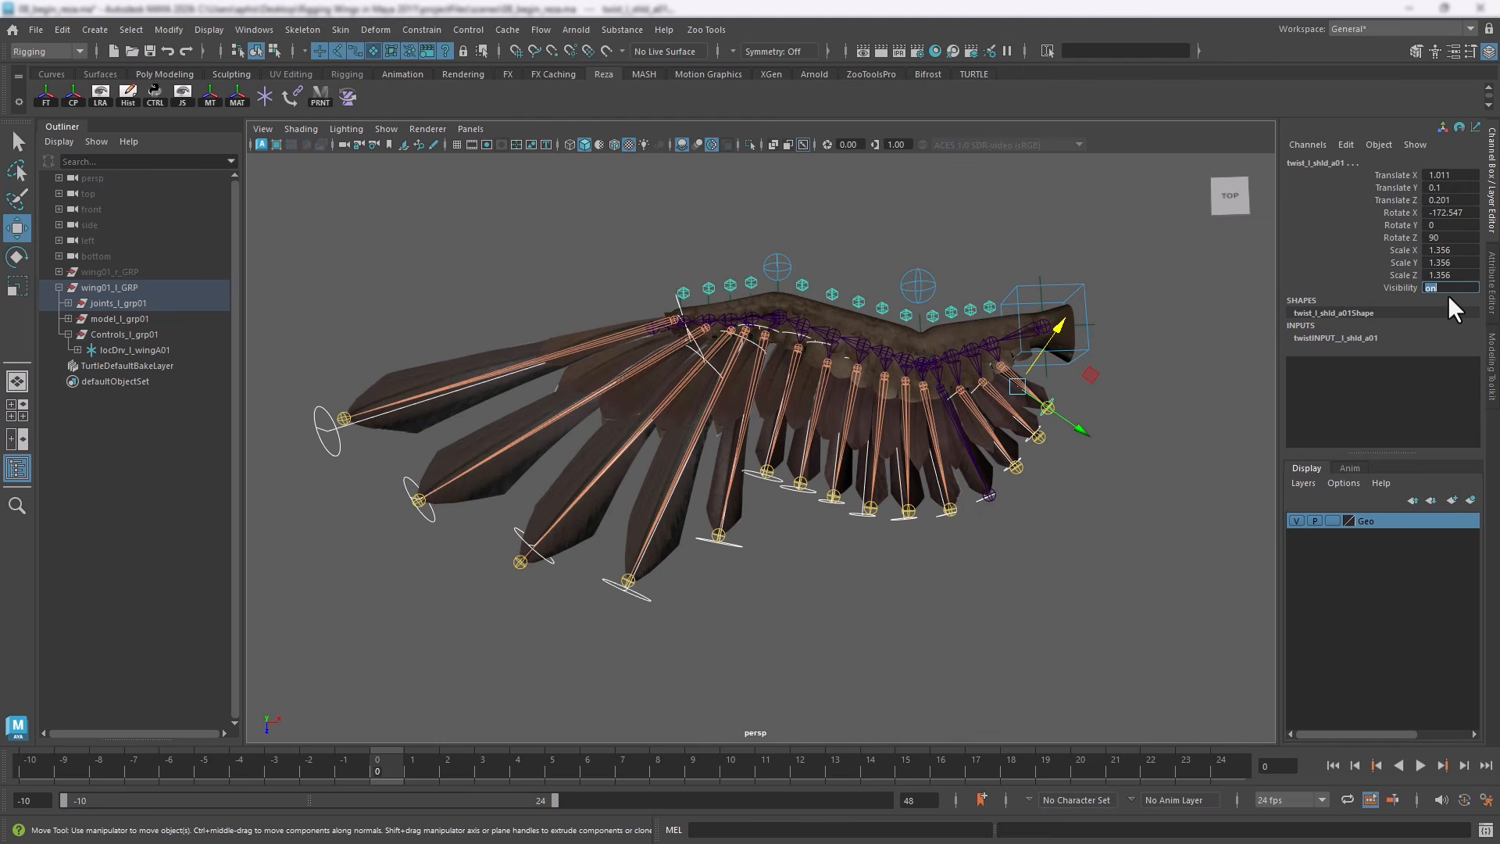
type("0")
key("Return")
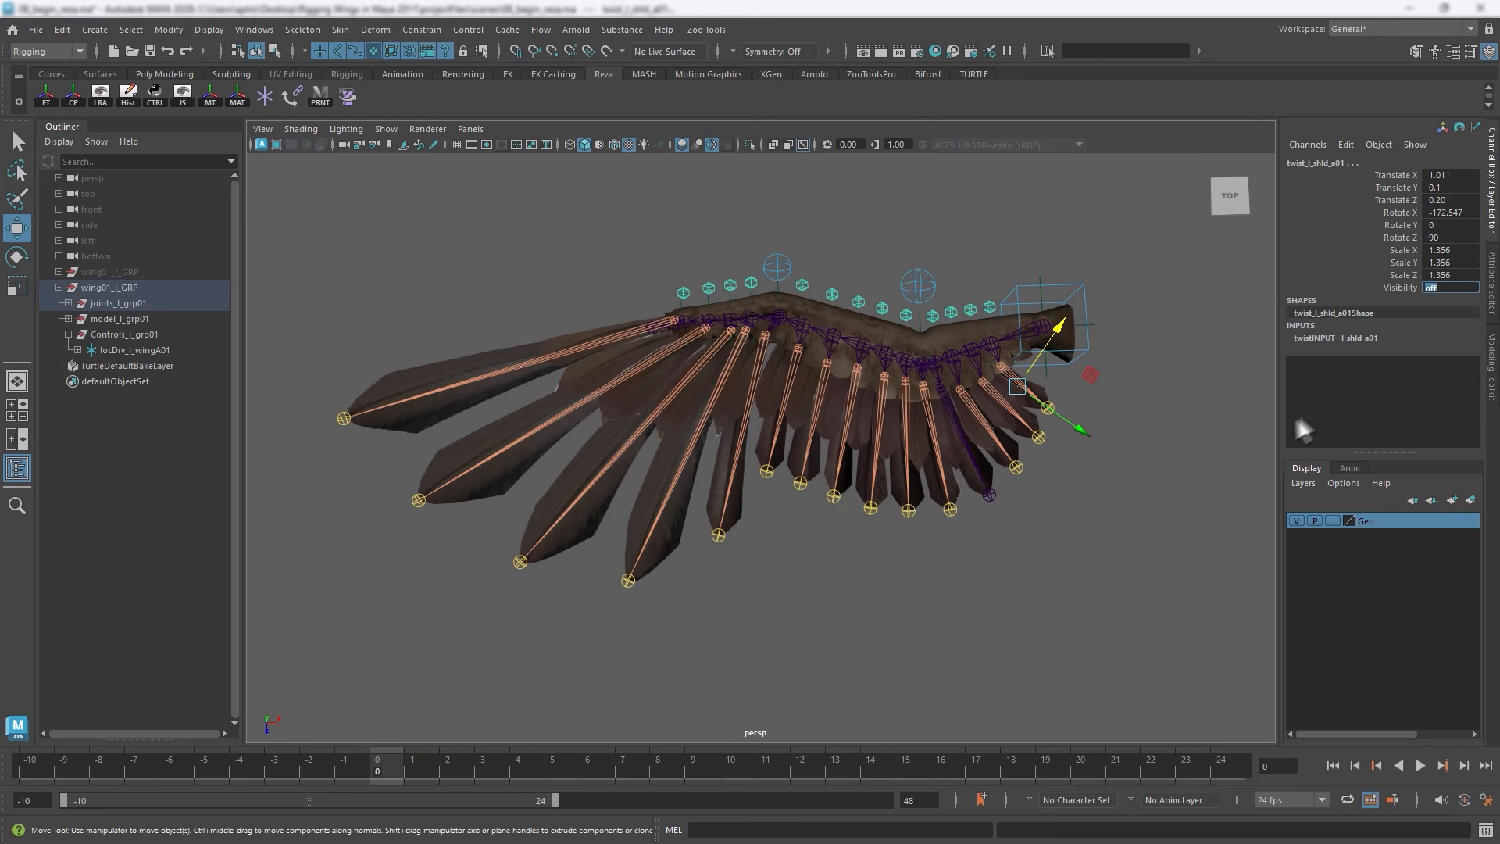
scroll(676, 614, "up", 6)
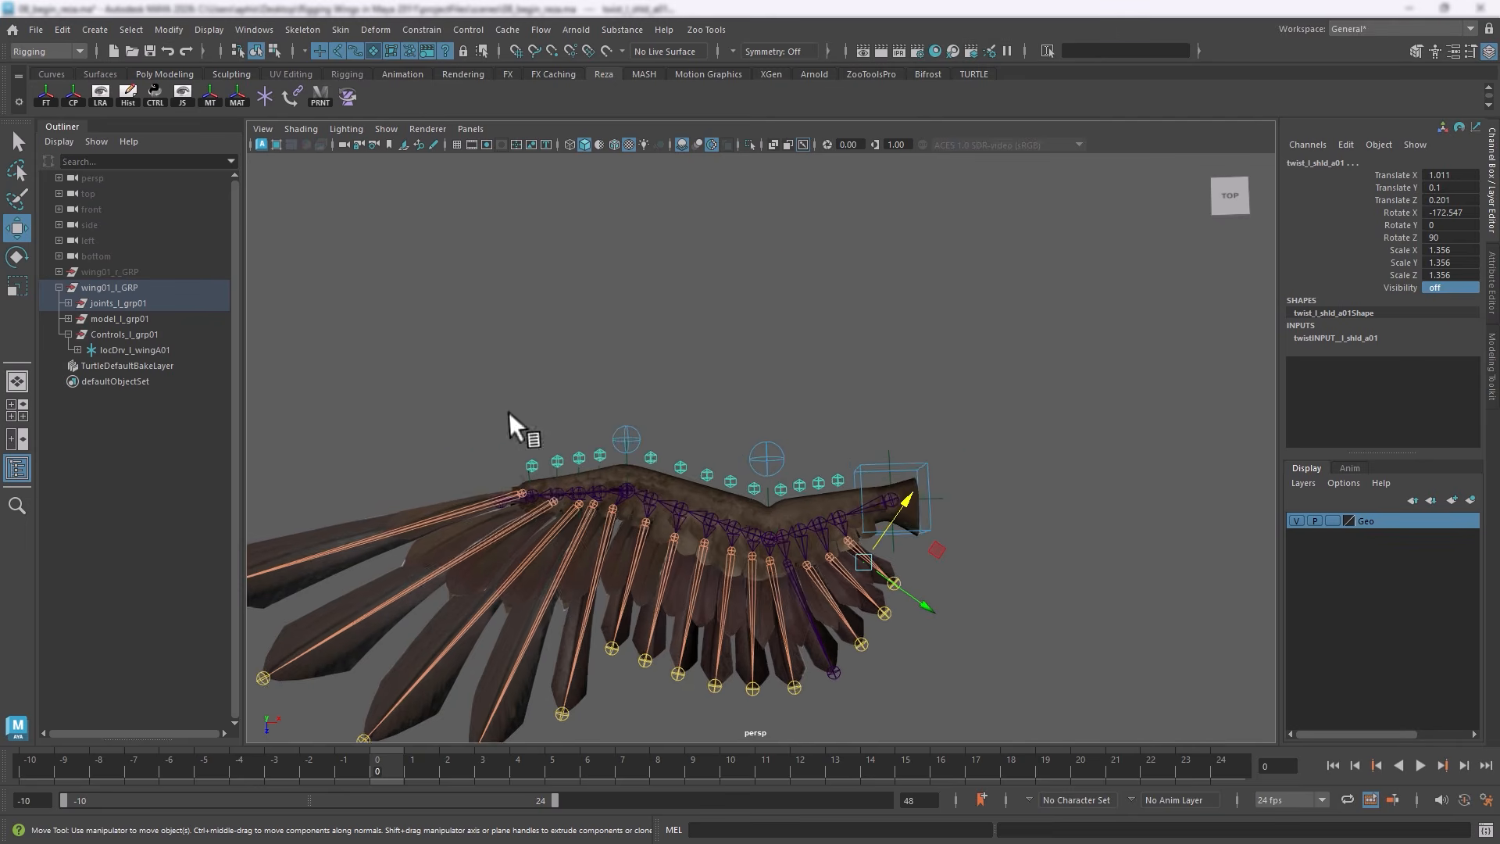
left_click_drag(749, 407, 715, 277, "alt")
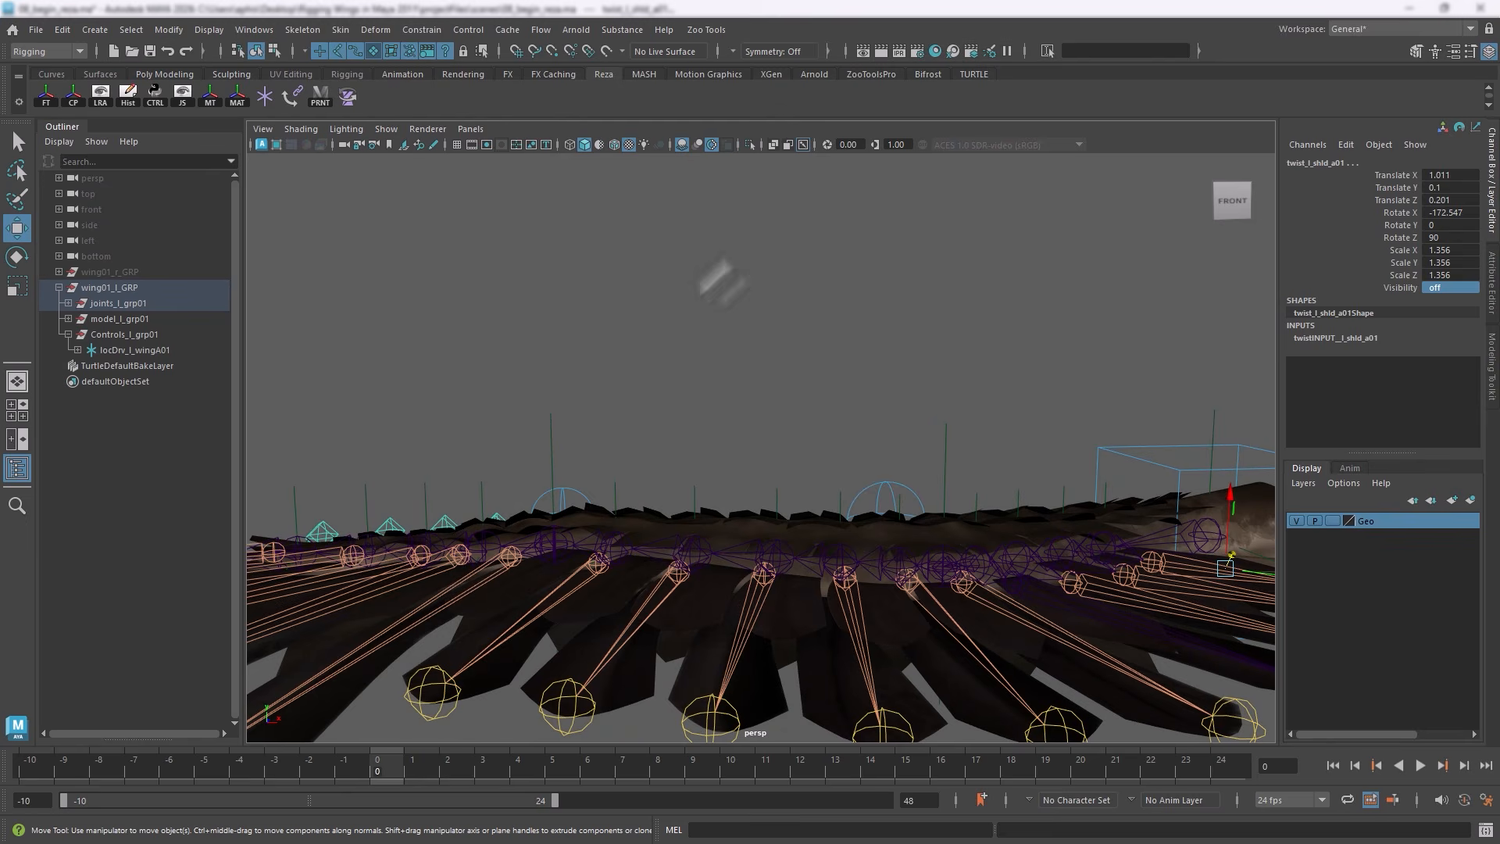
left_click(297, 489)
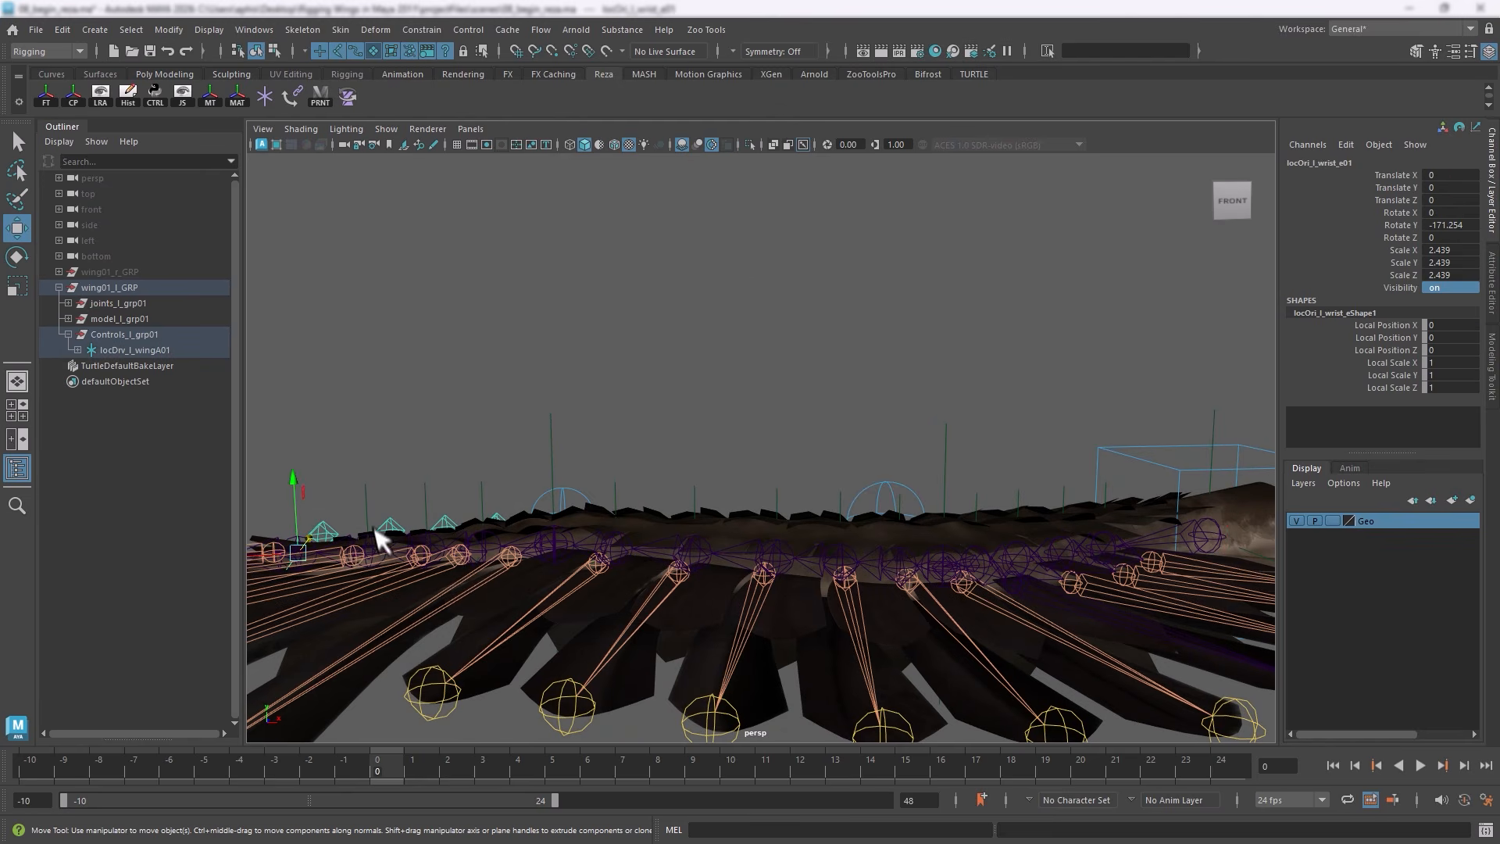
left_click(365, 504, "shift")
left_click(425, 502, "shift")
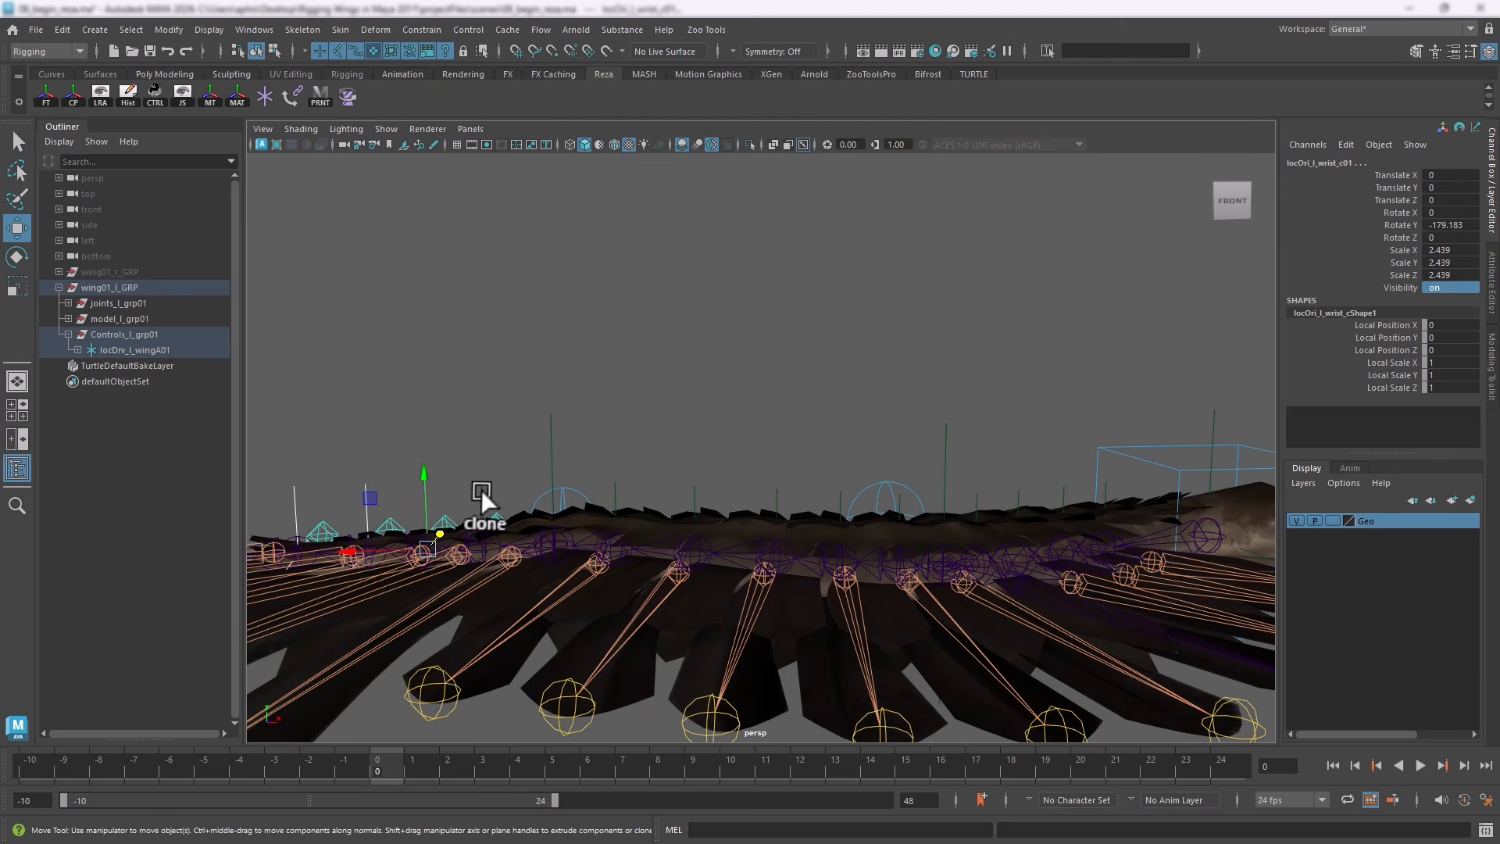
left_click(481, 490, "shift")
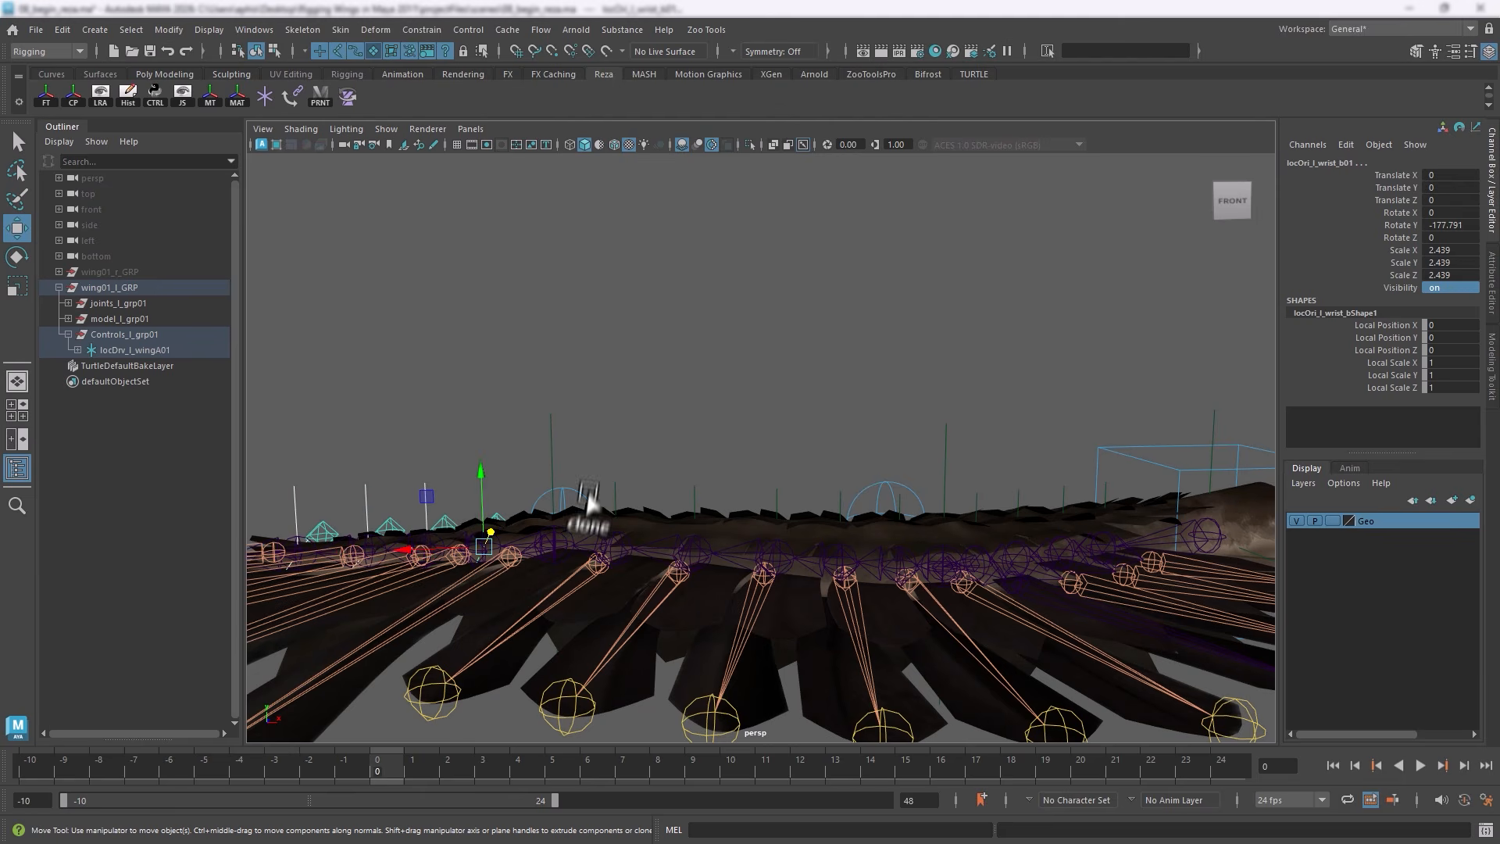
left_click(551, 441, "shift")
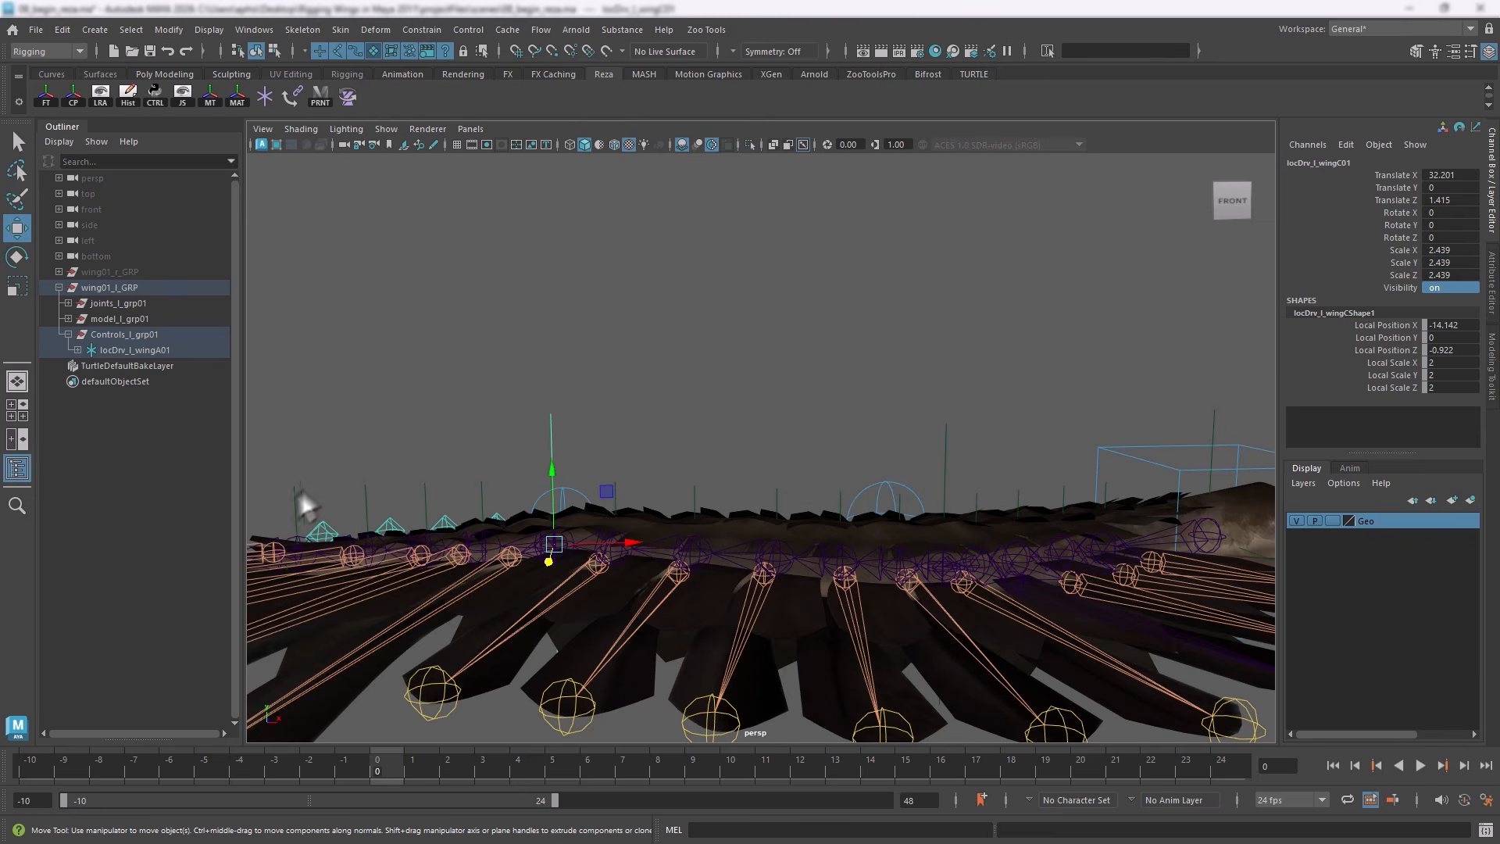
Select the wrist, elbow and shoulder orientation locators (locOri_l) along the wing and set their Visibility to off
scroll(320, 471, "down", 1)
left_click(435, 529)
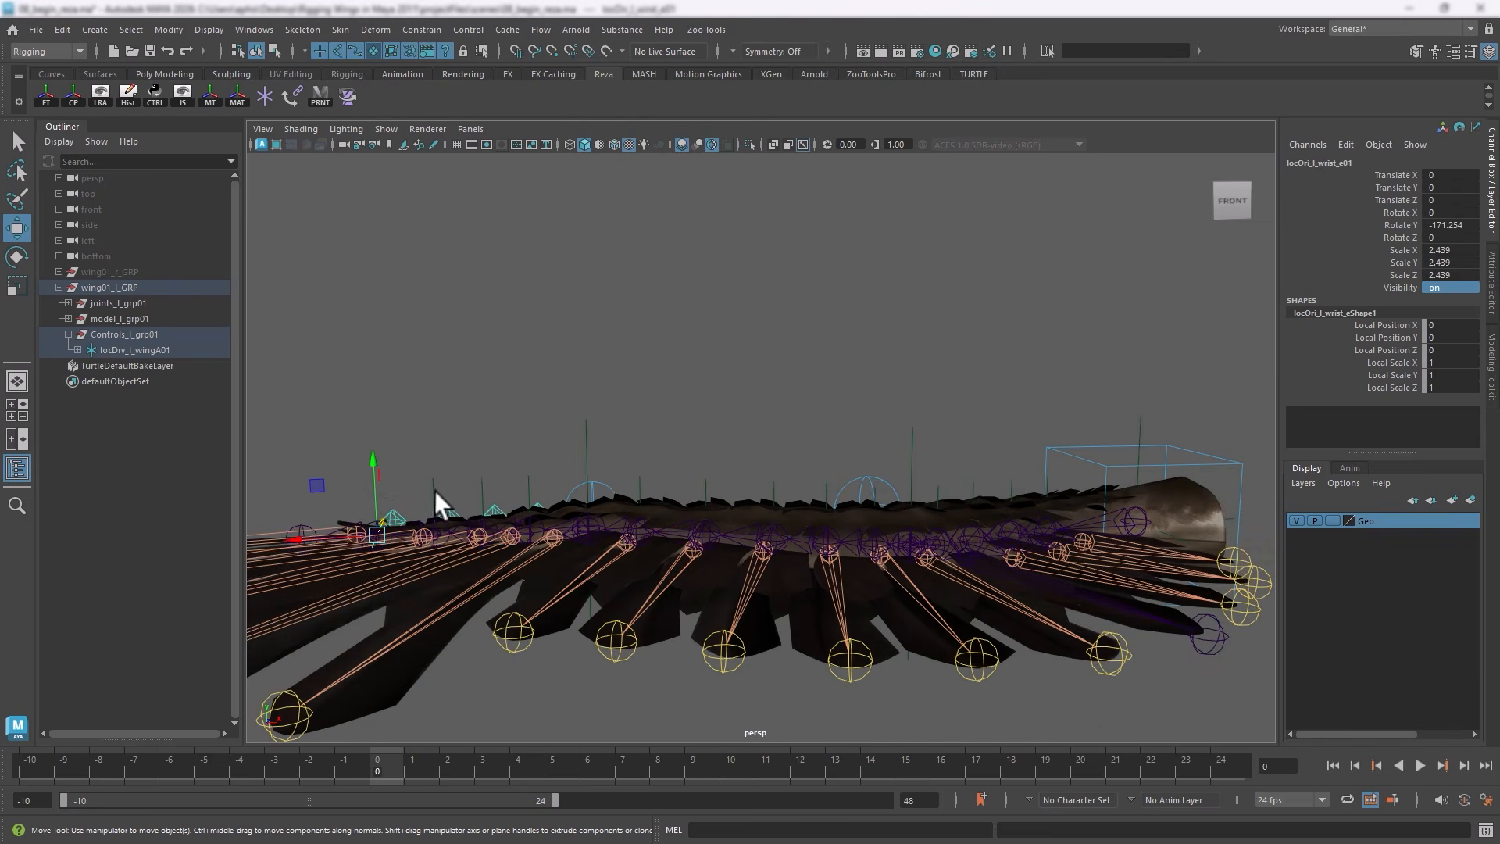
left_click(483, 485, "shift")
left_click(529, 482, "shift")
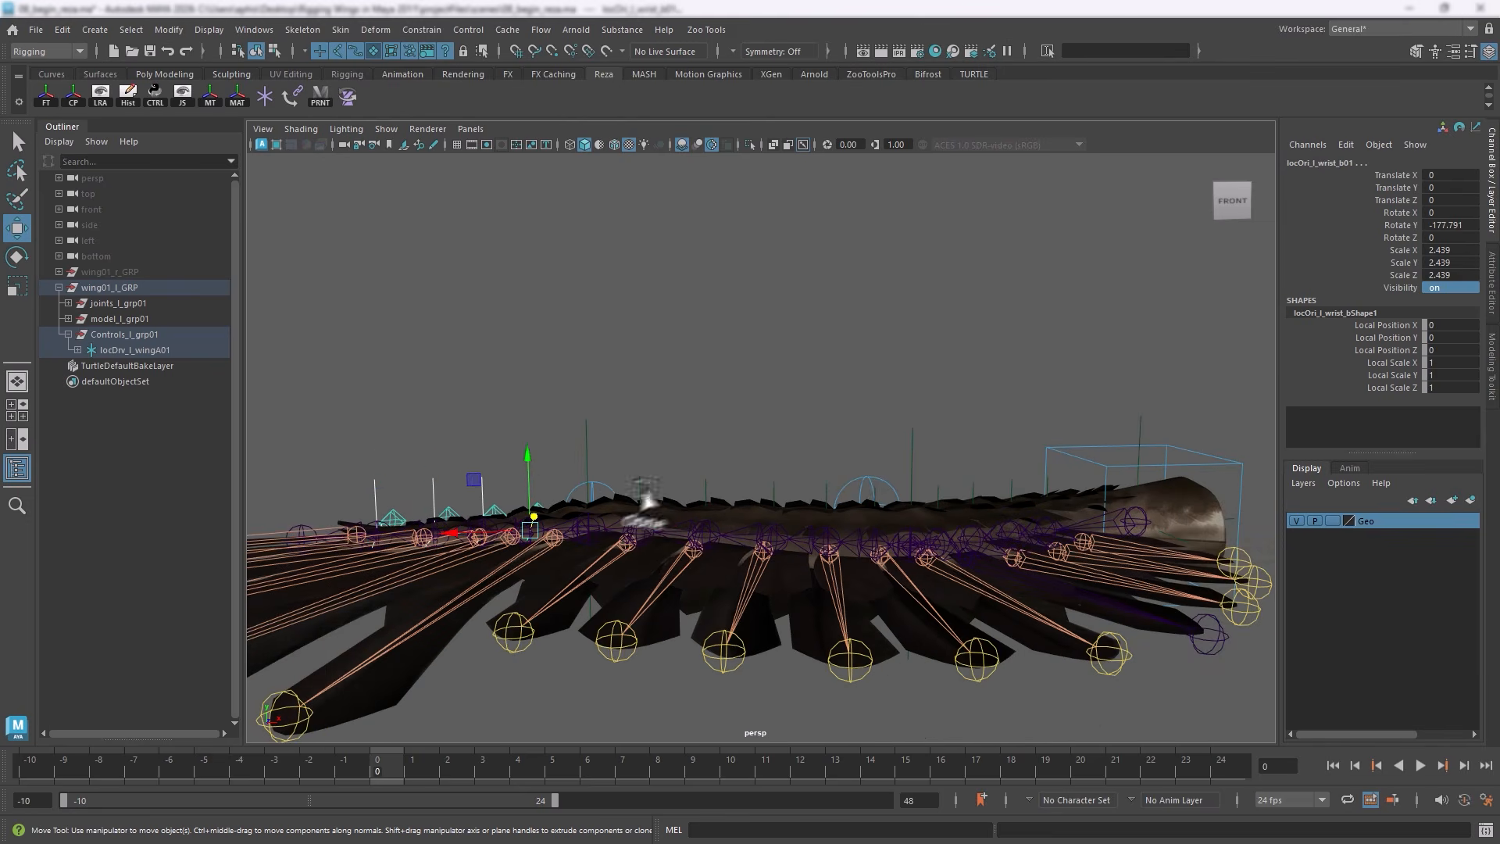
left_click(641, 481, "shift")
left_click(705, 481, "shift")
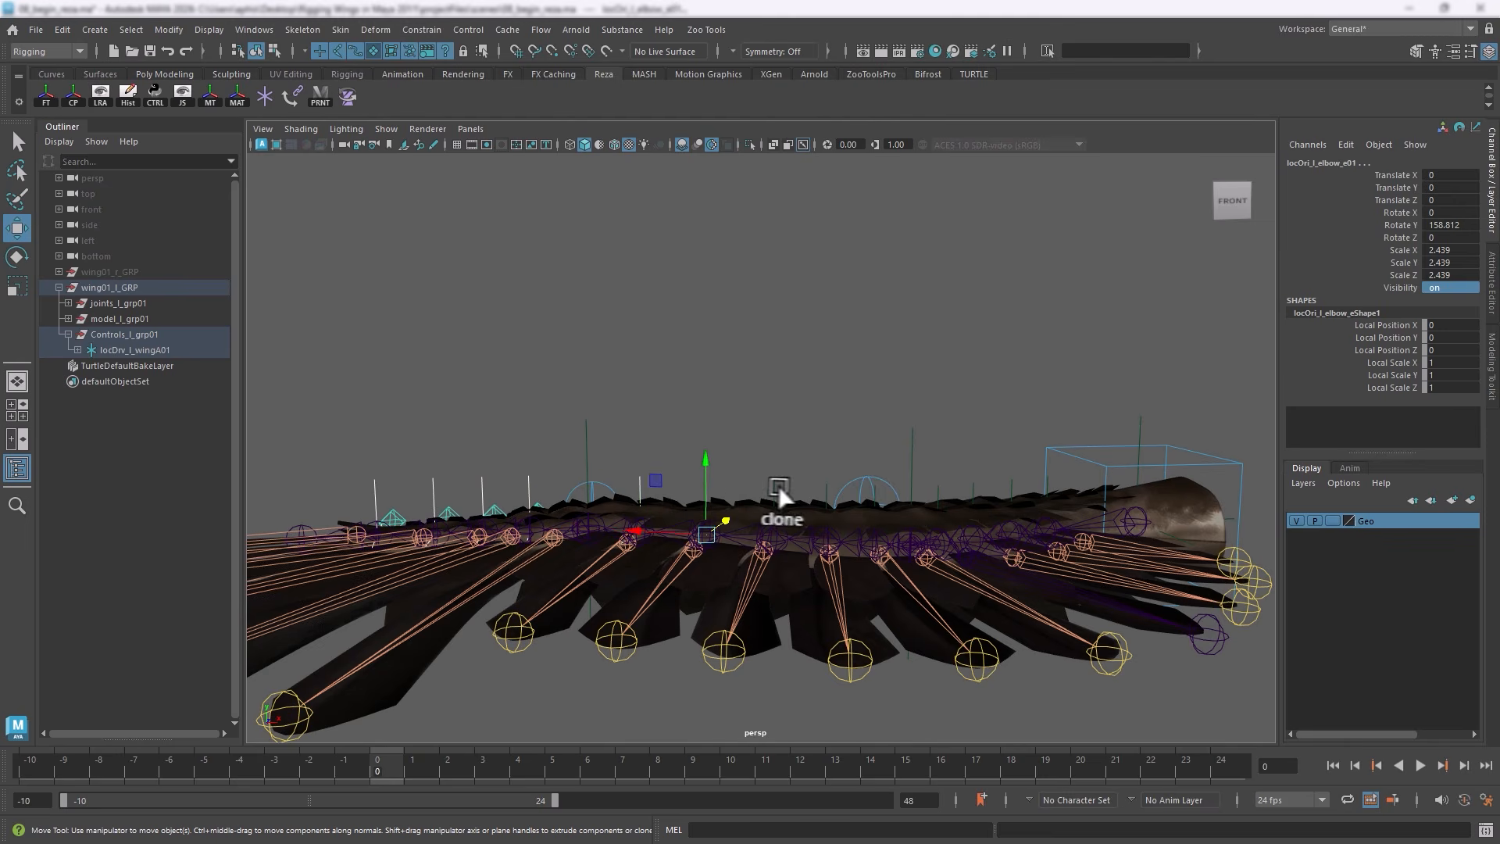
key("q")
left_click(776, 486, "shift")
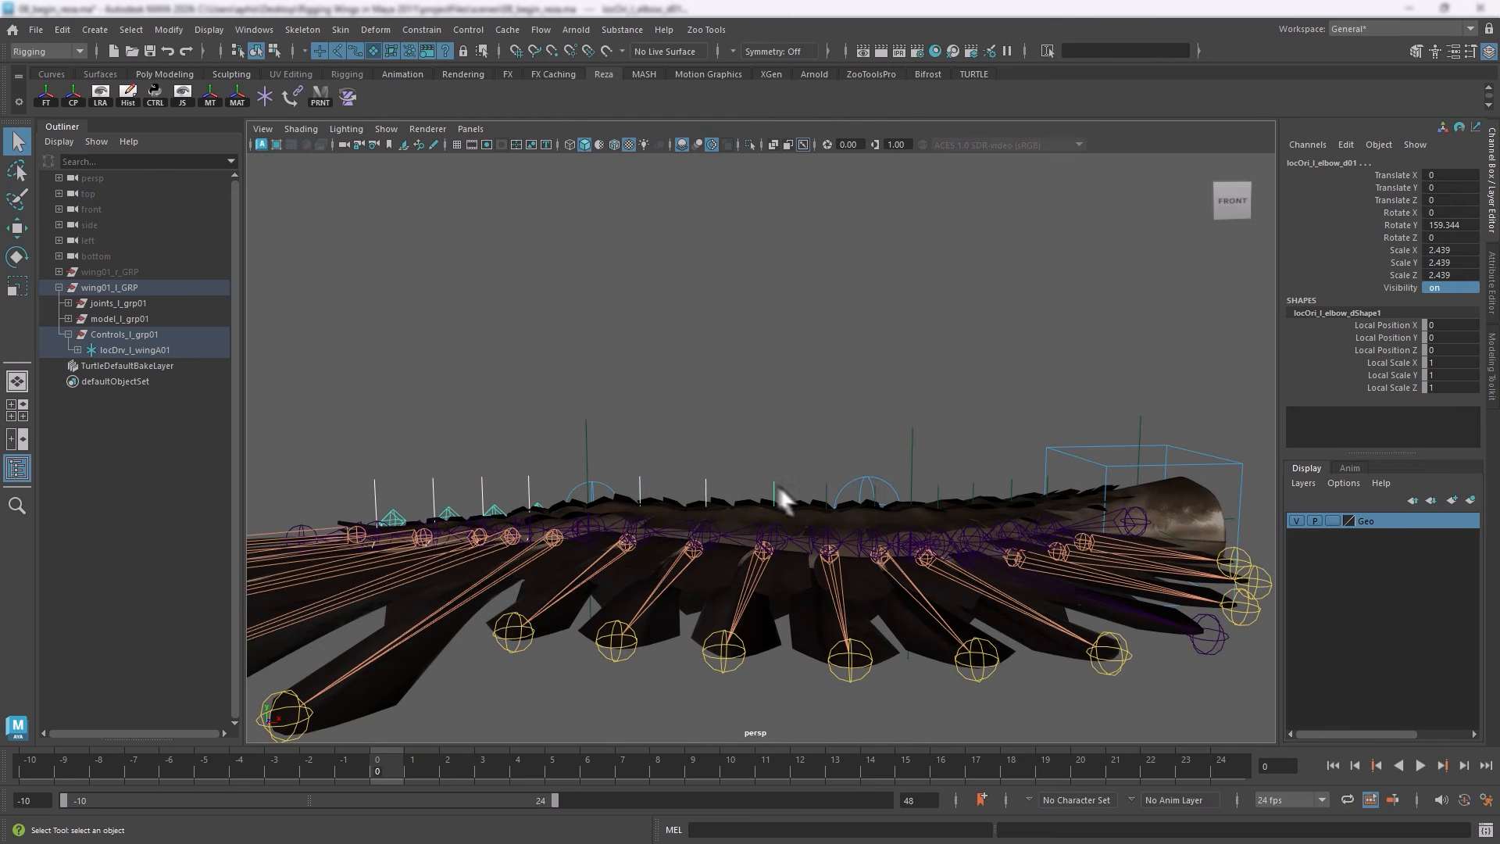
left_click(825, 489, "shift")
left_click(875, 492, "shift")
left_click(935, 491, "shift")
left_click(973, 488, "shift")
left_click(1010, 488, "shift")
left_click(1045, 486, "shift")
right_click_drag(991, 490, 751, 476, "alt")
left_click_drag(754, 479, 770, 529, "alt")
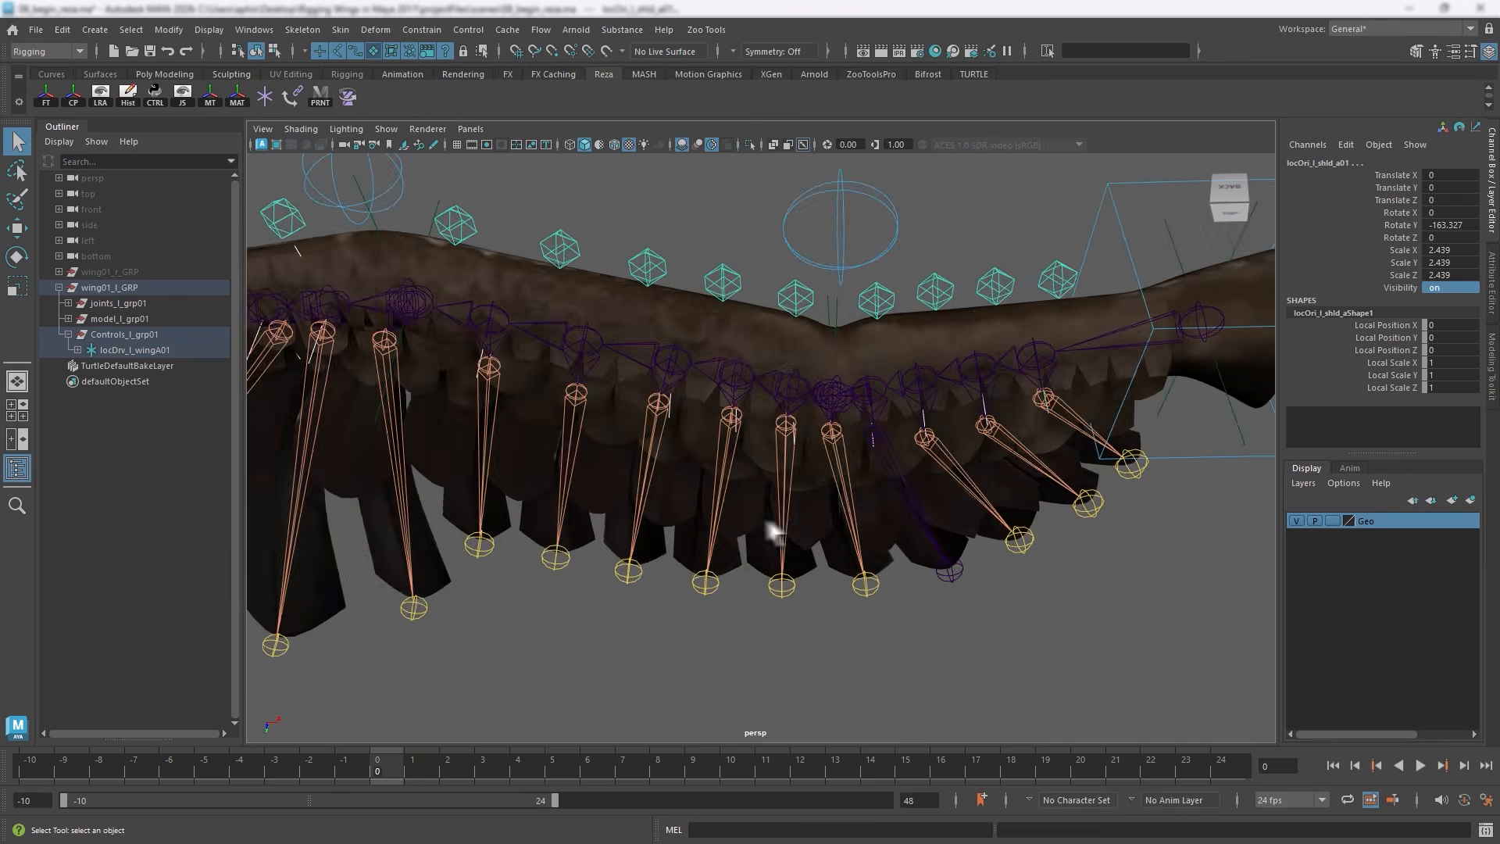
right_click_drag(770, 529, 508, 533, "alt")
middle_click_drag(509, 532, 512, 563, "alt")
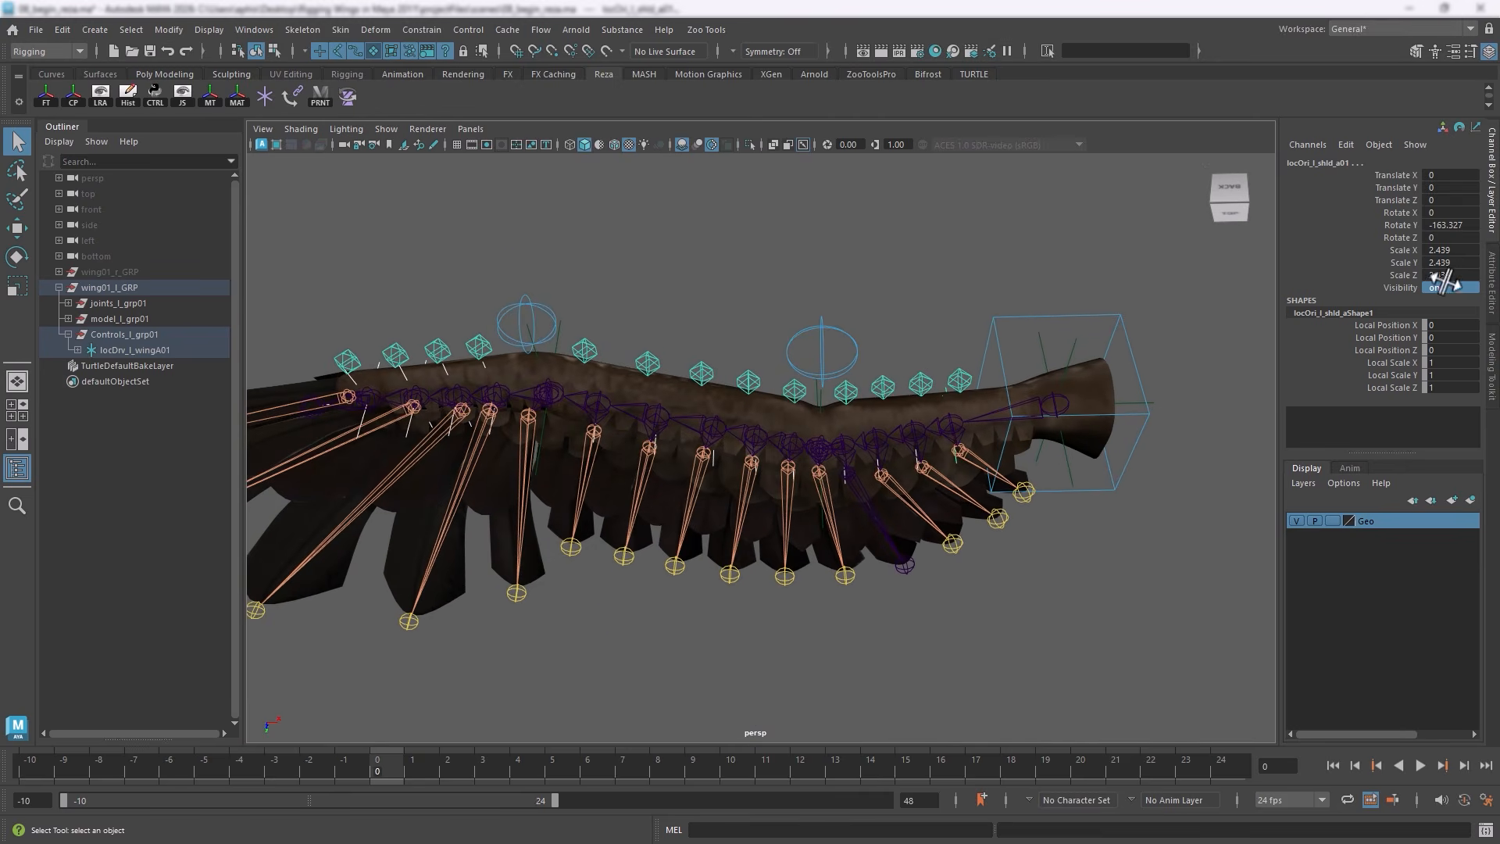
left_click(1445, 289)
type("0")
key("Return")
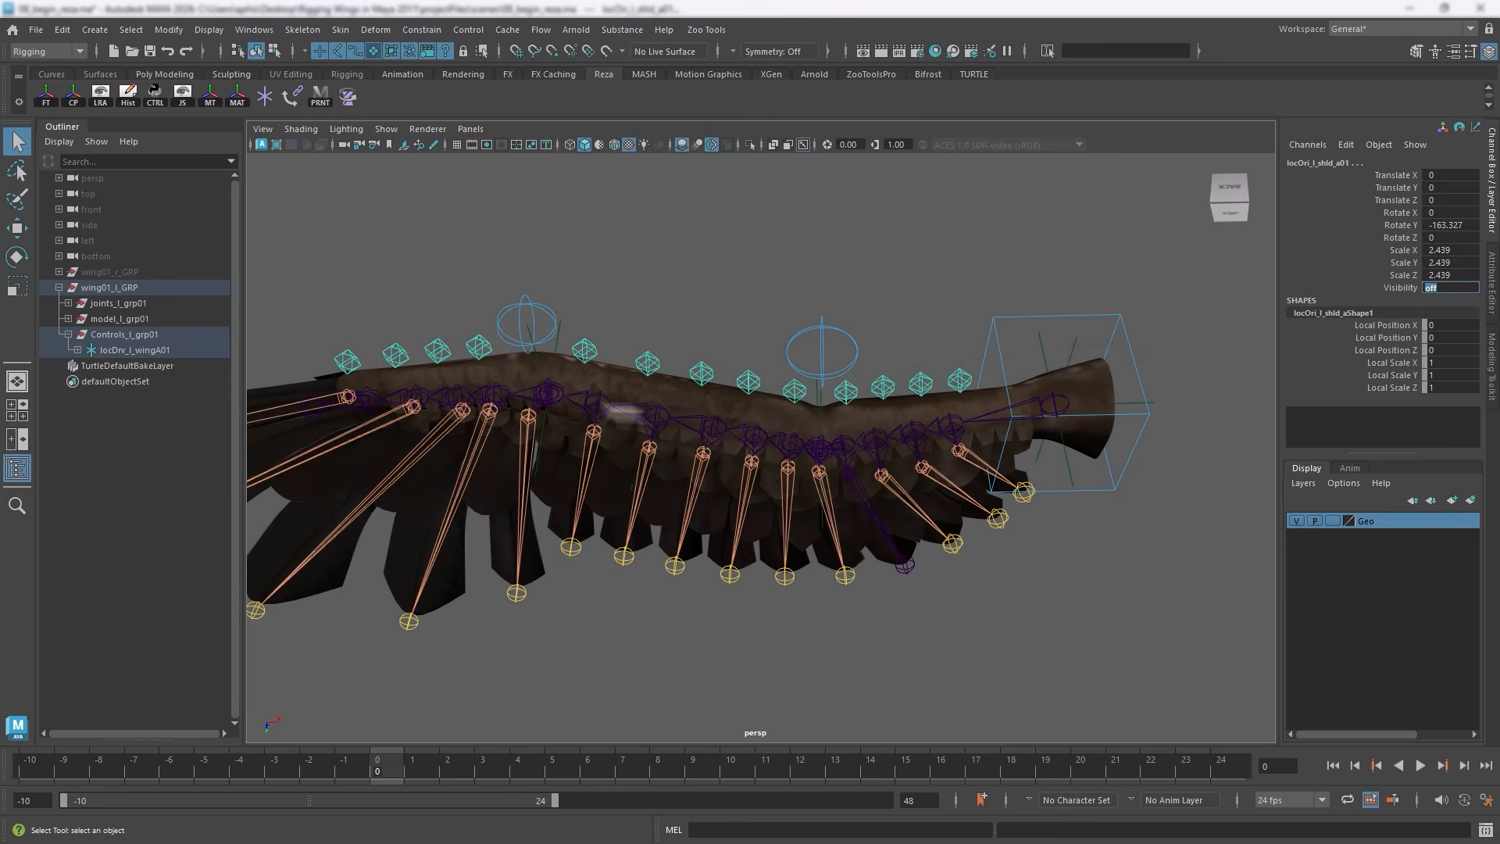
Inspect the three driver locators locDrv_l_wingA01, locDrv_l_wingB01 and locDrv_l_wingC01 along the wing
left_click_drag(577, 313, 802, 325, "alt")
left_click(1068, 419)
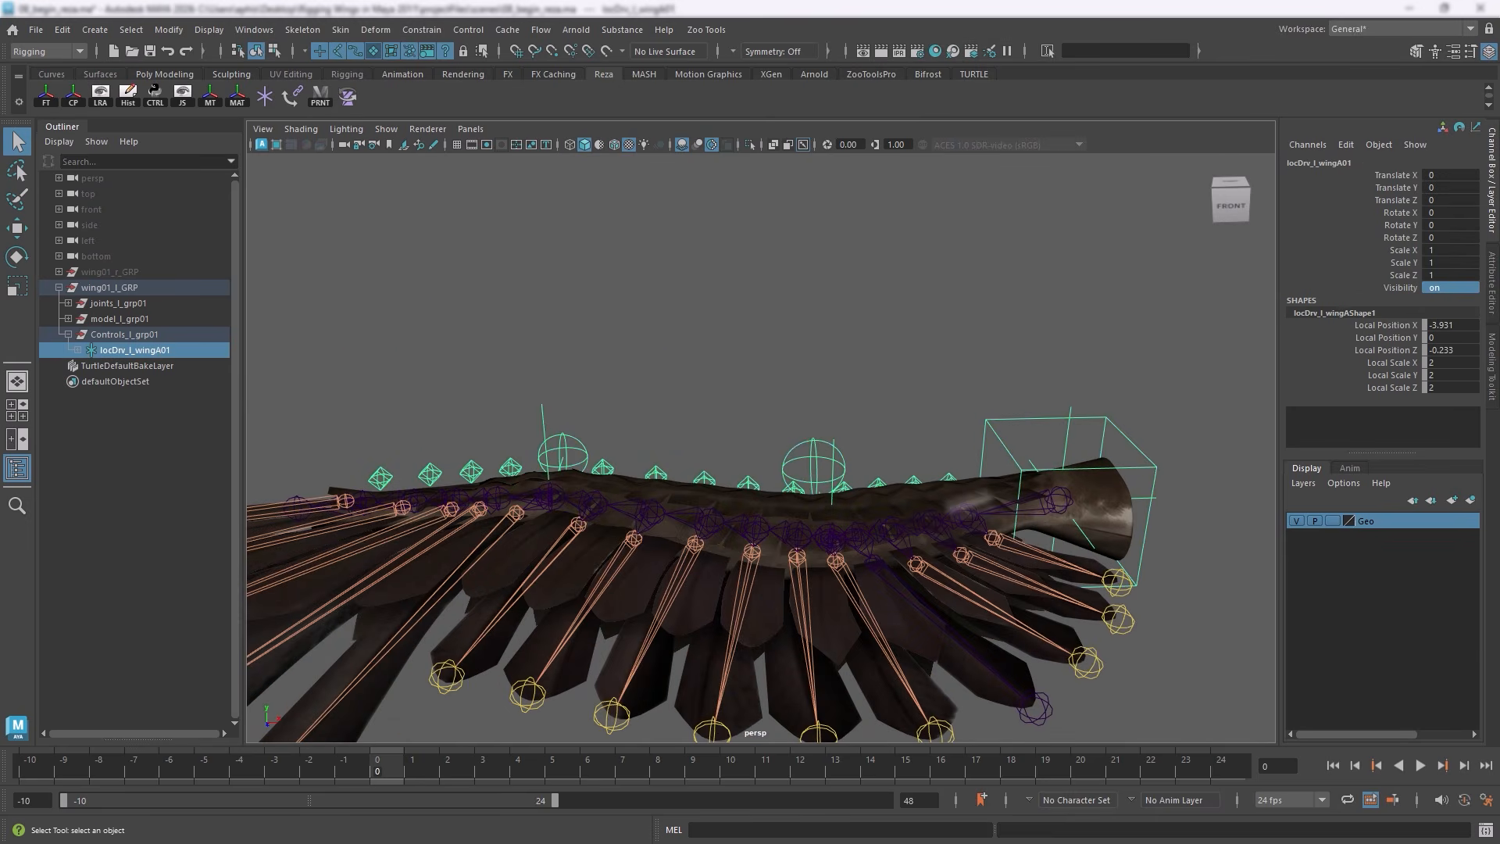
left_click(832, 440)
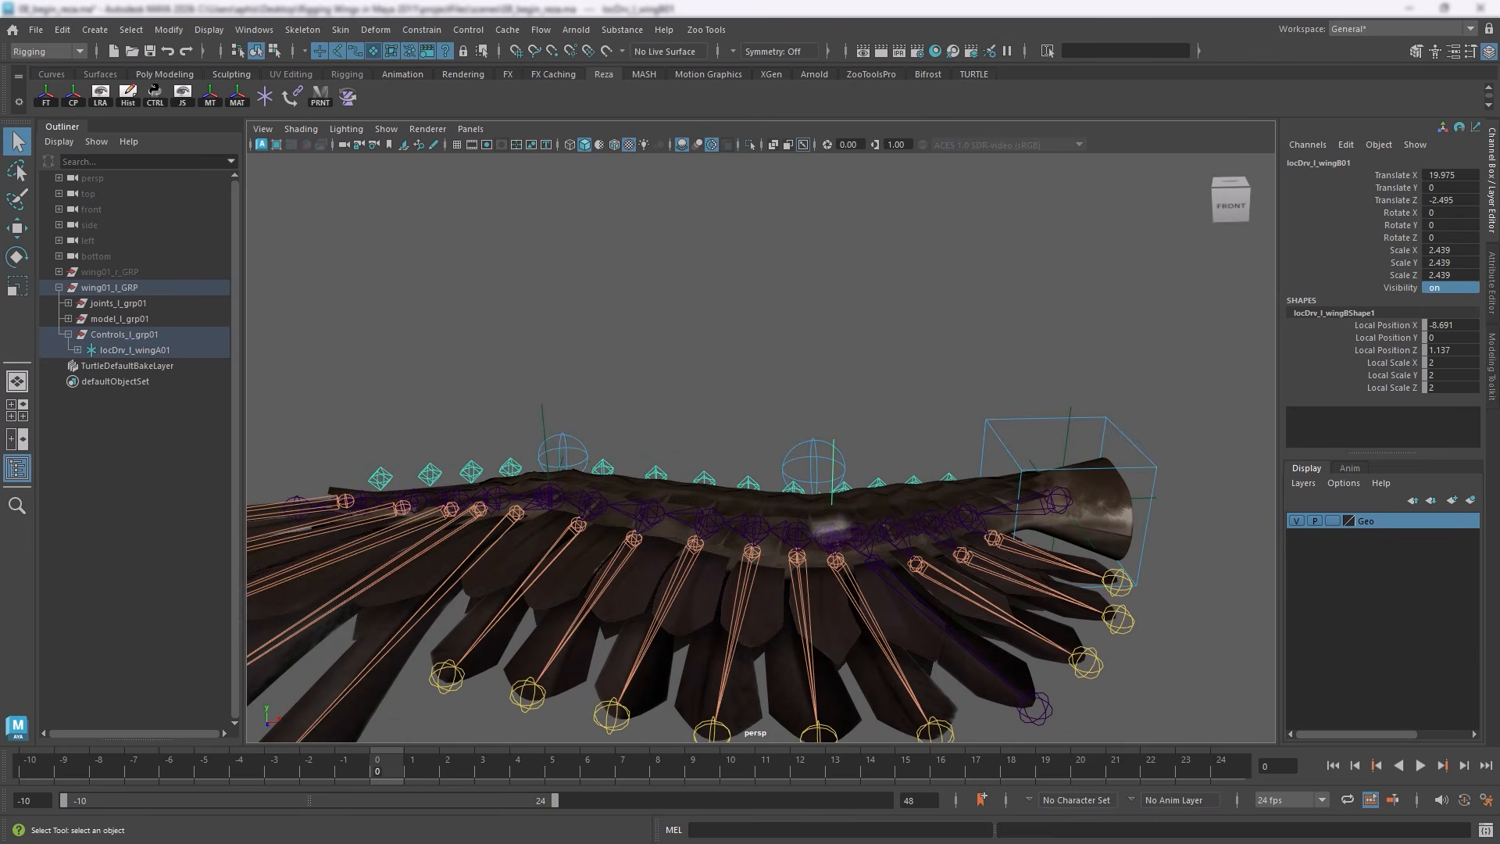
left_click(541, 420)
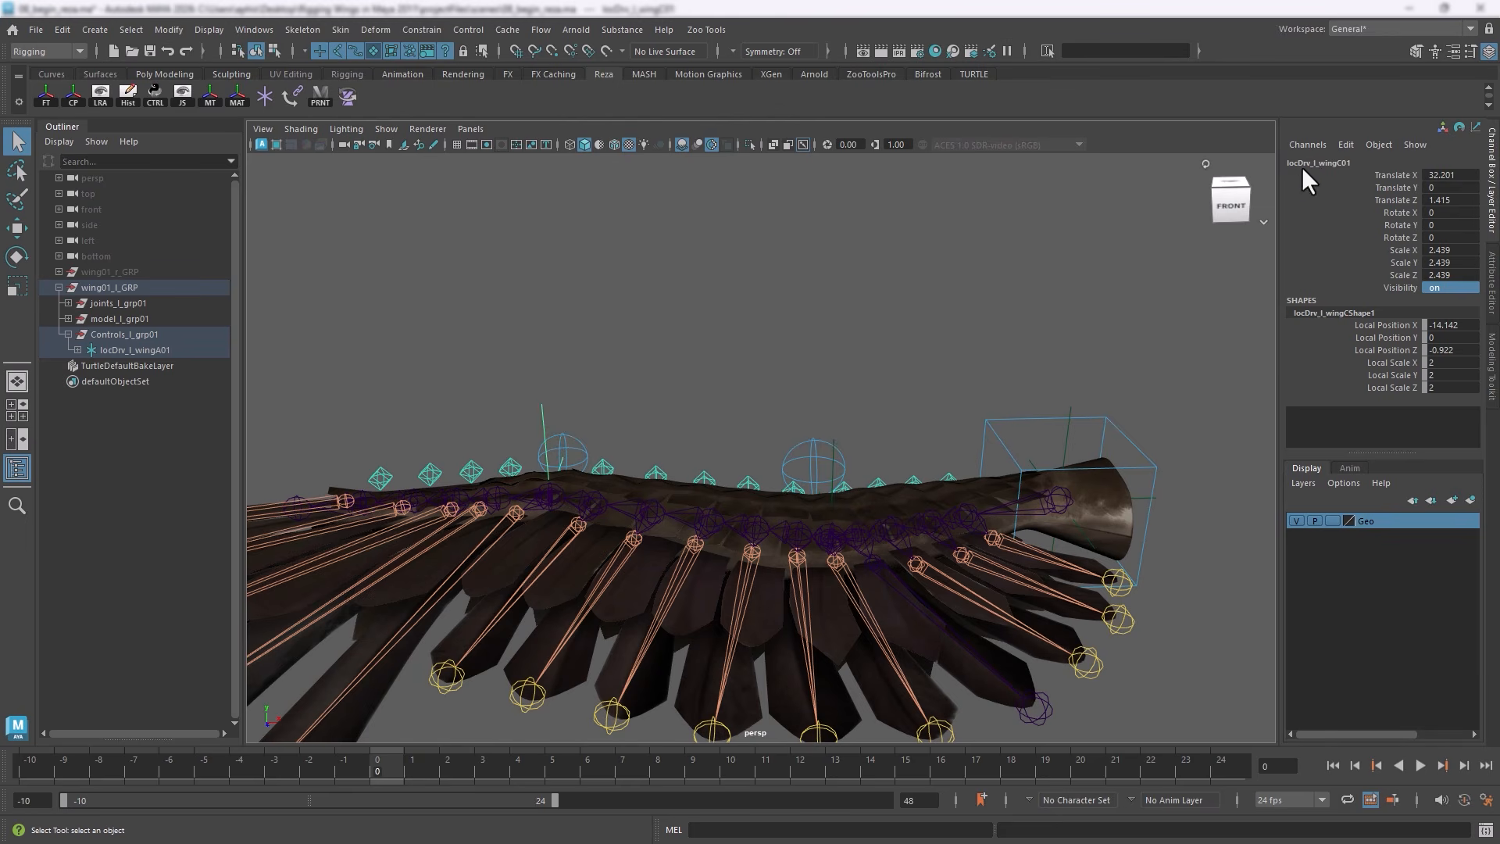
left_click(832, 452)
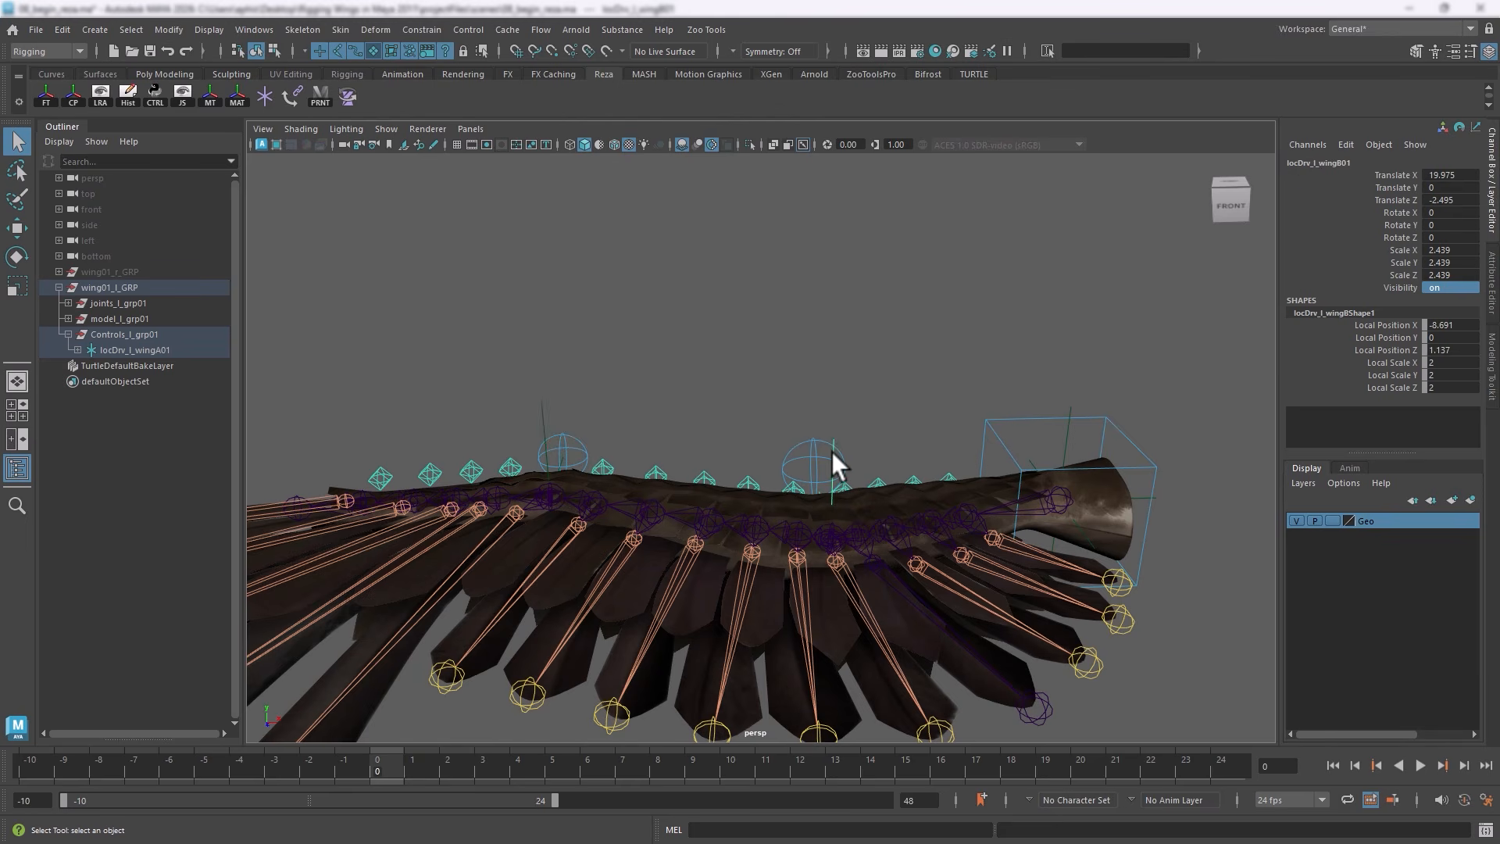
left_click(1062, 439)
Clear the selection and save the scene
left_click(817, 387)
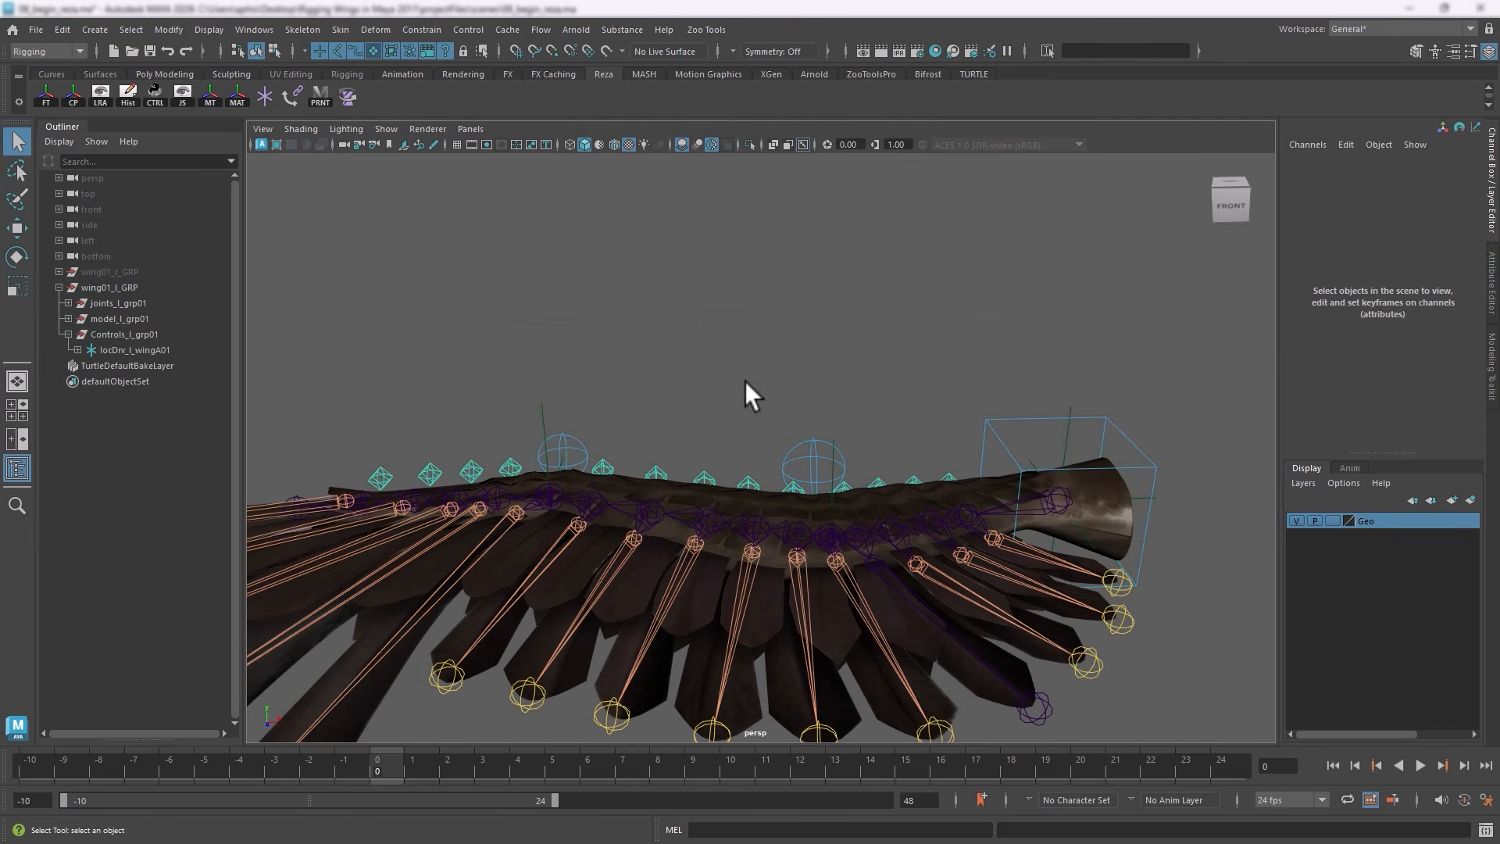
left_click_drag(734, 362, 508, 391, "alt")
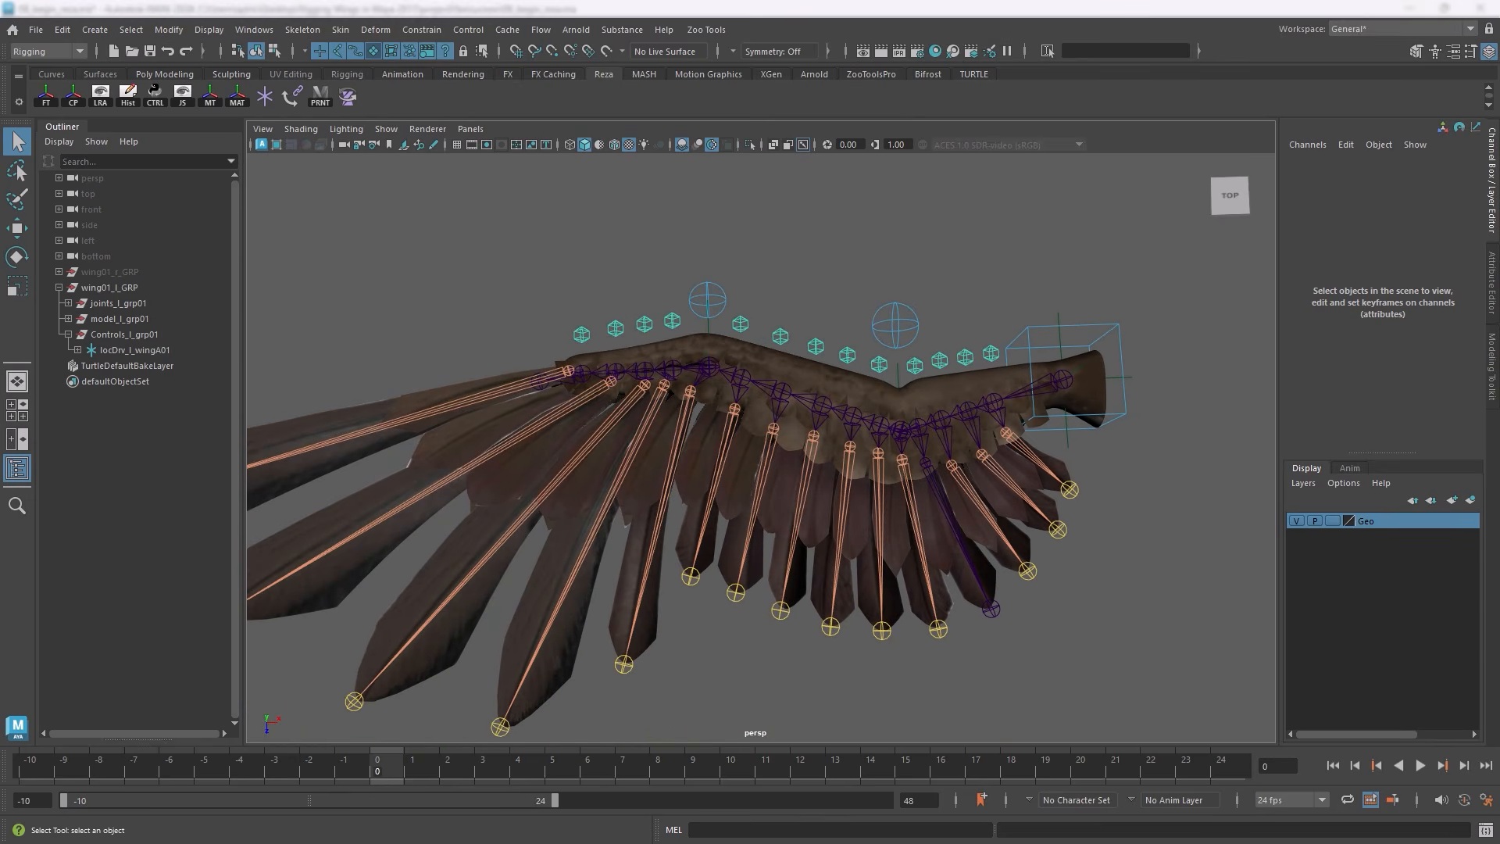
key("ctrl+s")
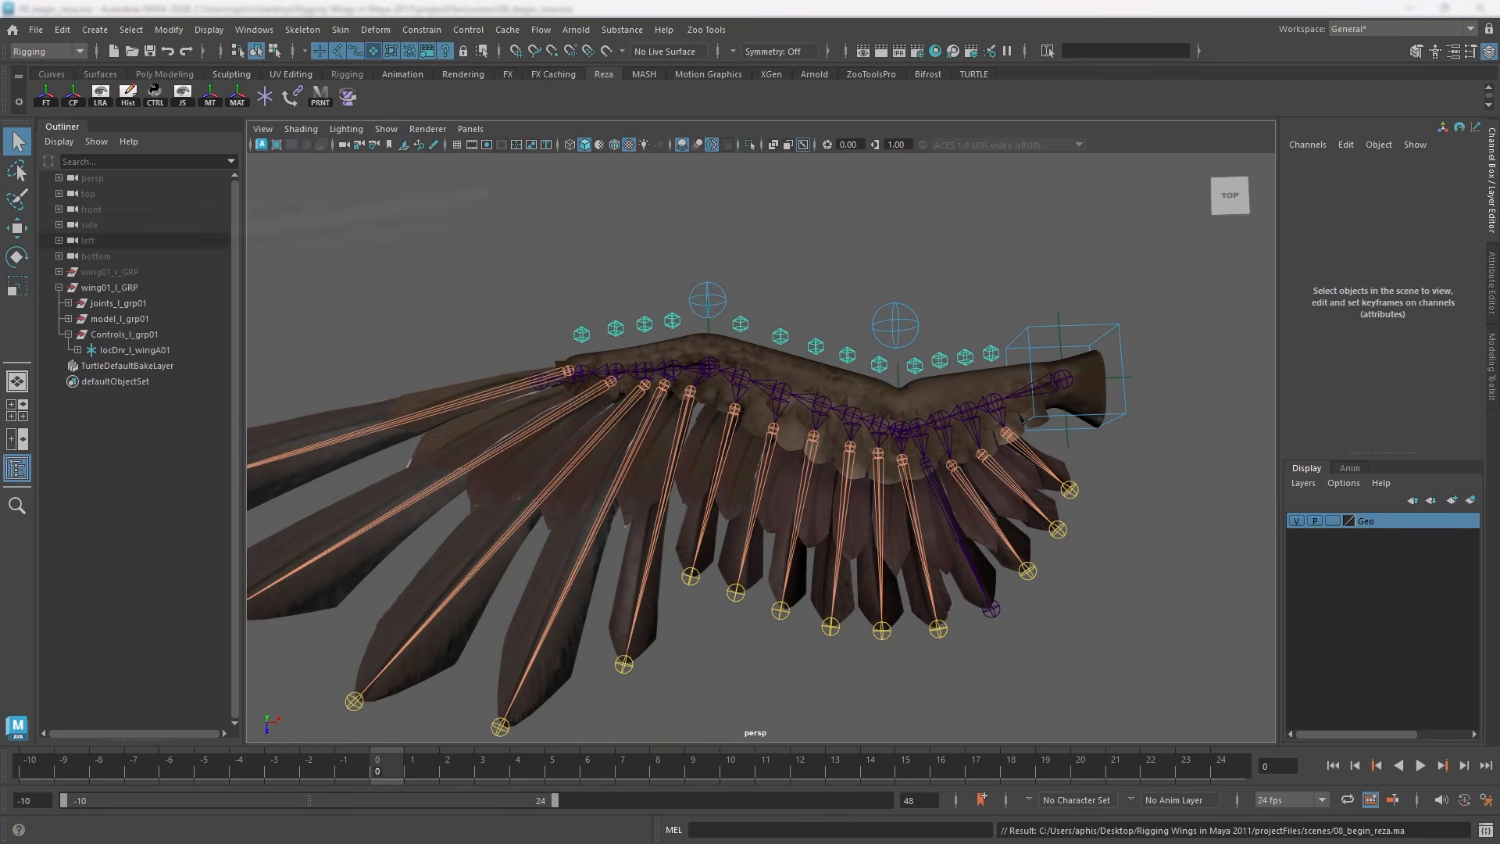
Check the cube control at the wing root and the driver locators at the wing root, elbow and wrist
left_click(1033, 332)
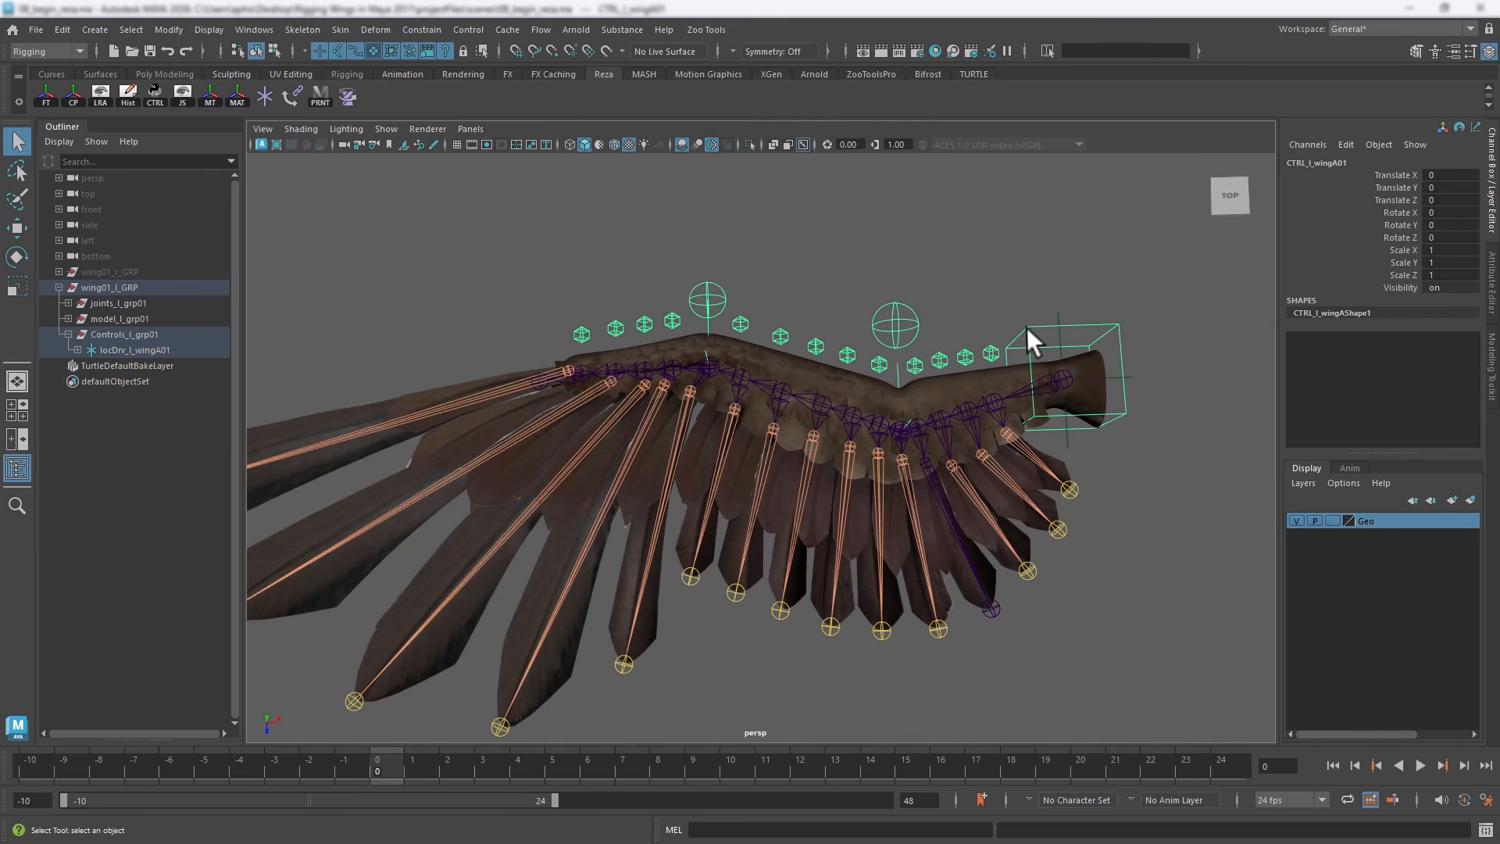
left_click(1061, 348)
left_click(898, 368)
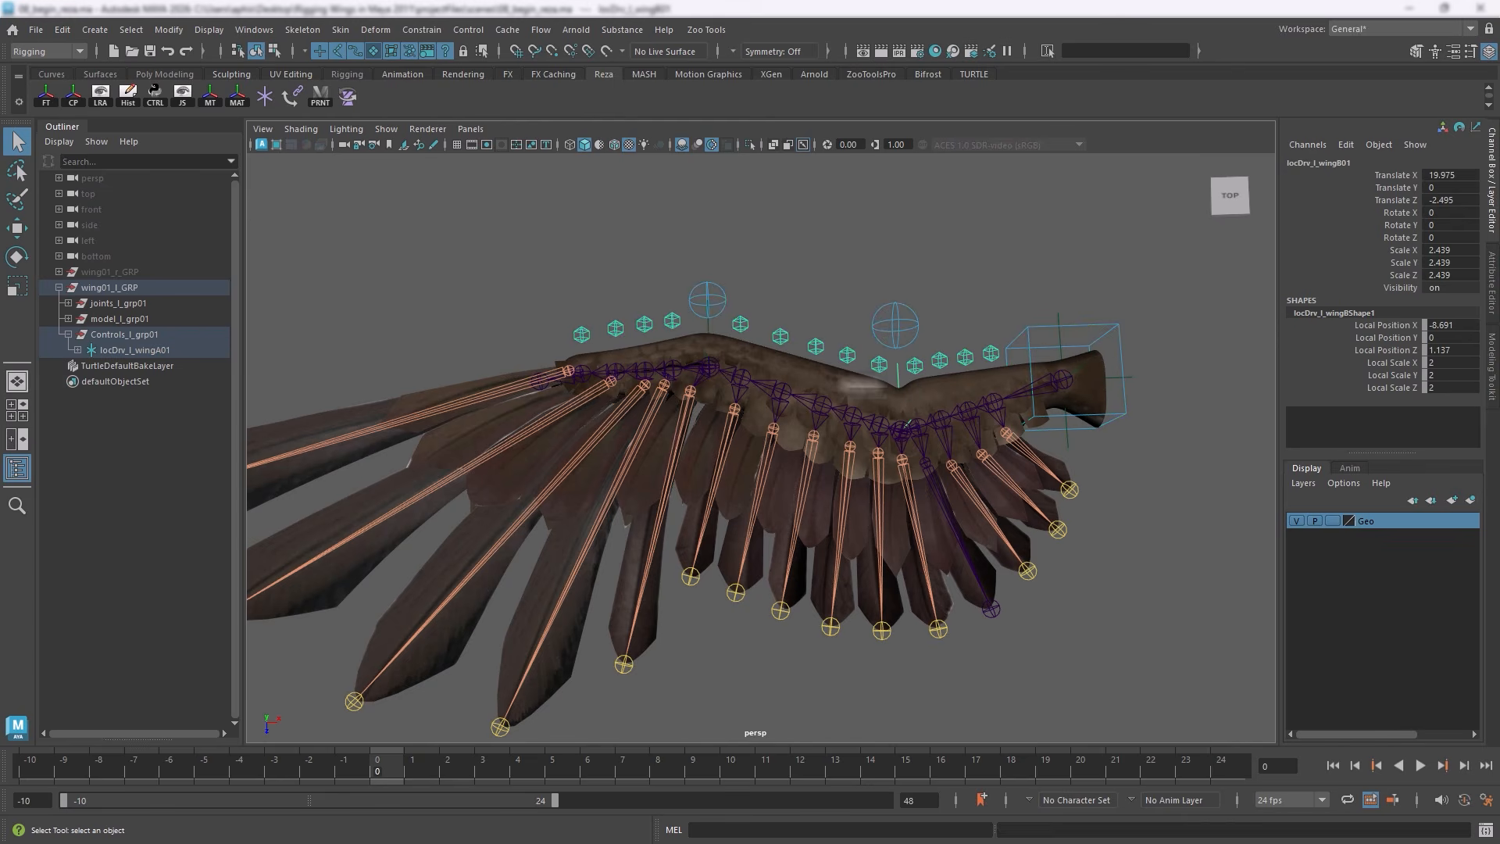
left_click(705, 337)
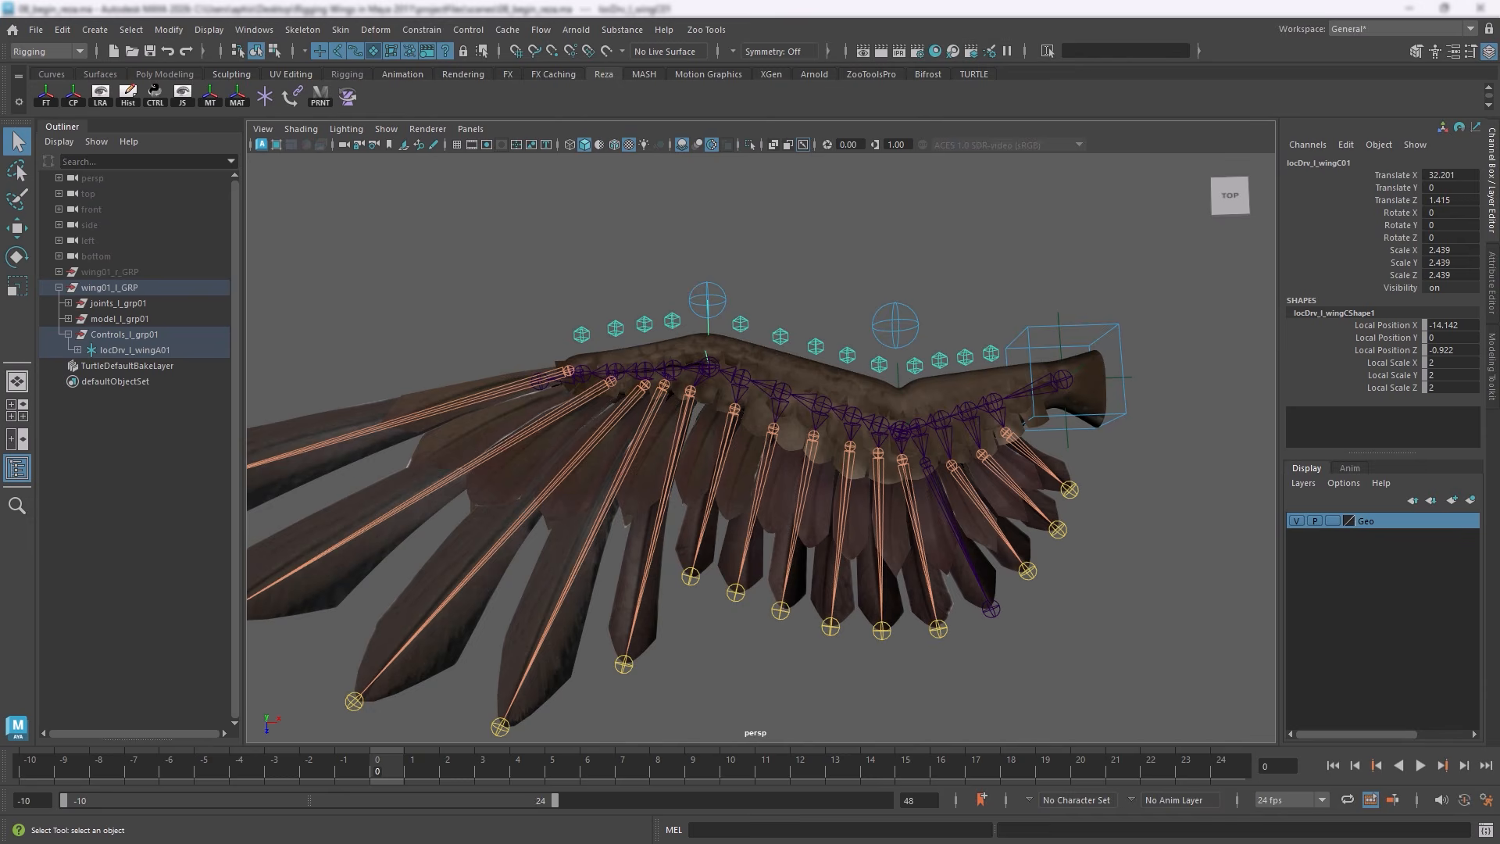
Add a keyable float attribute named WingFold to CTRL_l_wingA01 with minimum 0, maximum 1 and default 0
left_click(1047, 390)
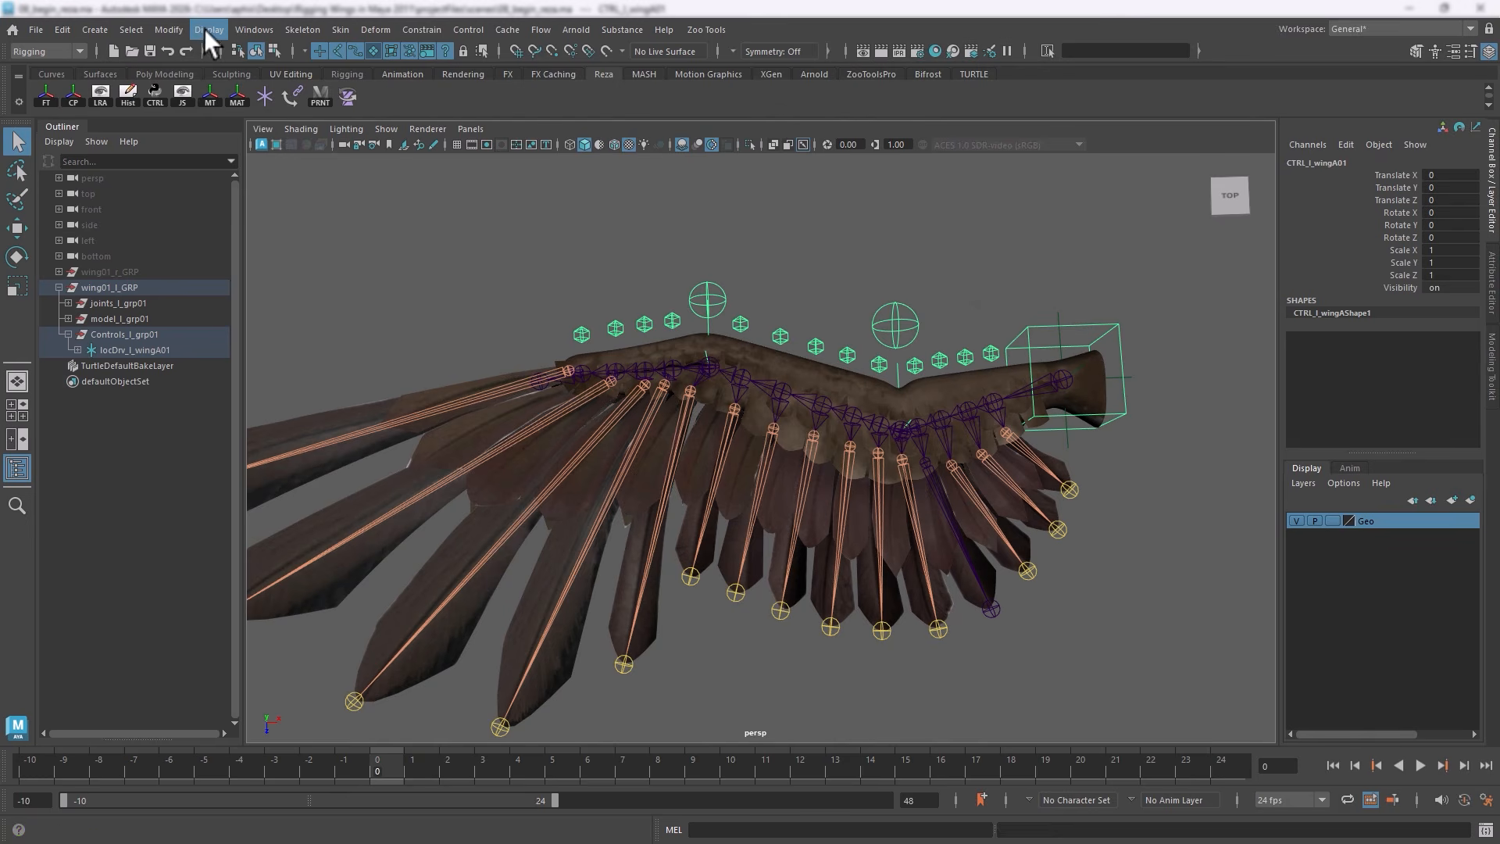
left_click(176, 28)
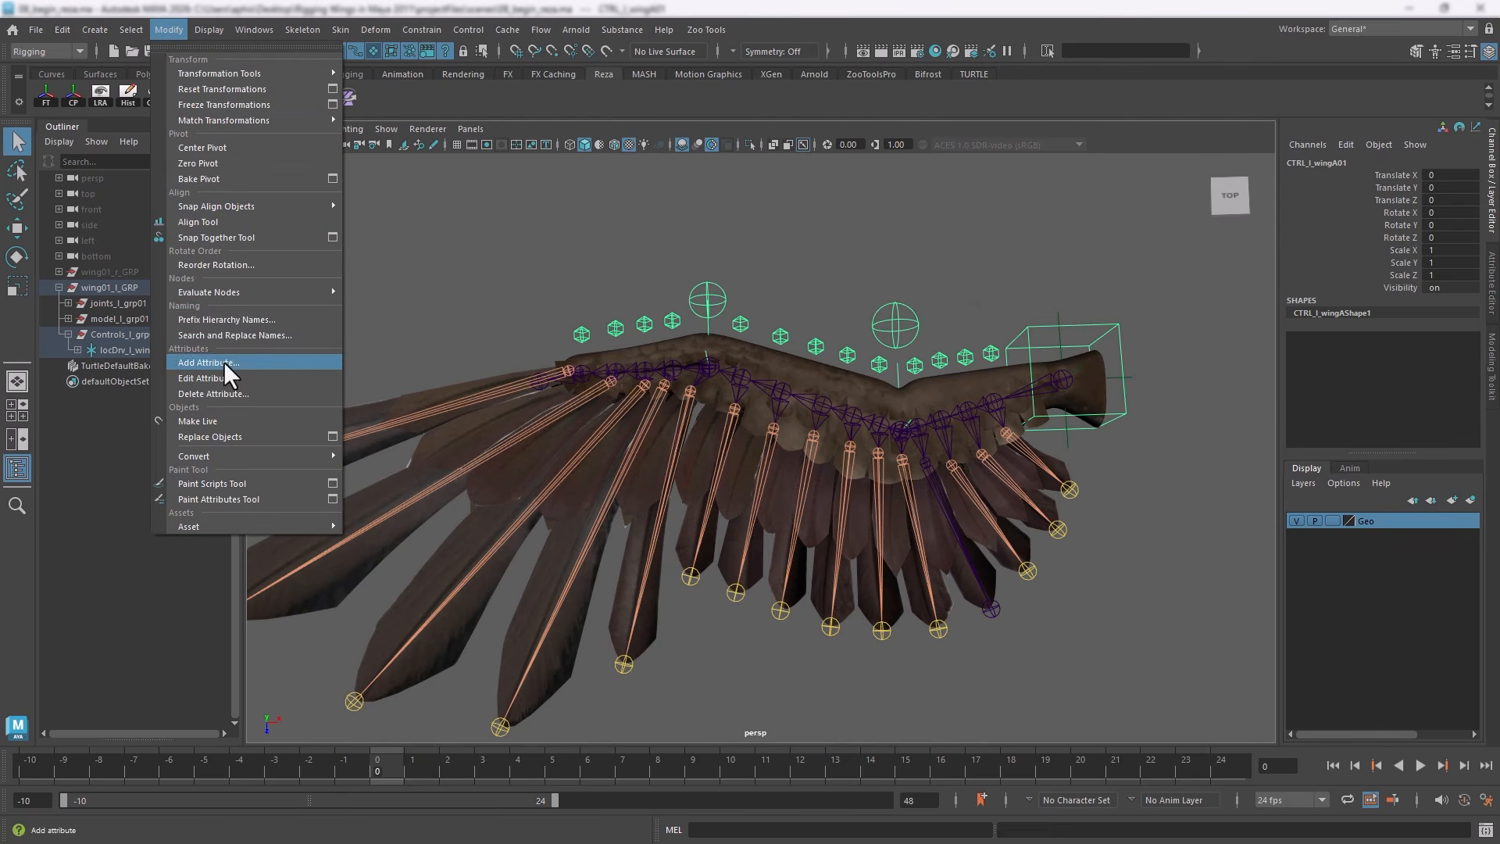
left_click(223, 361)
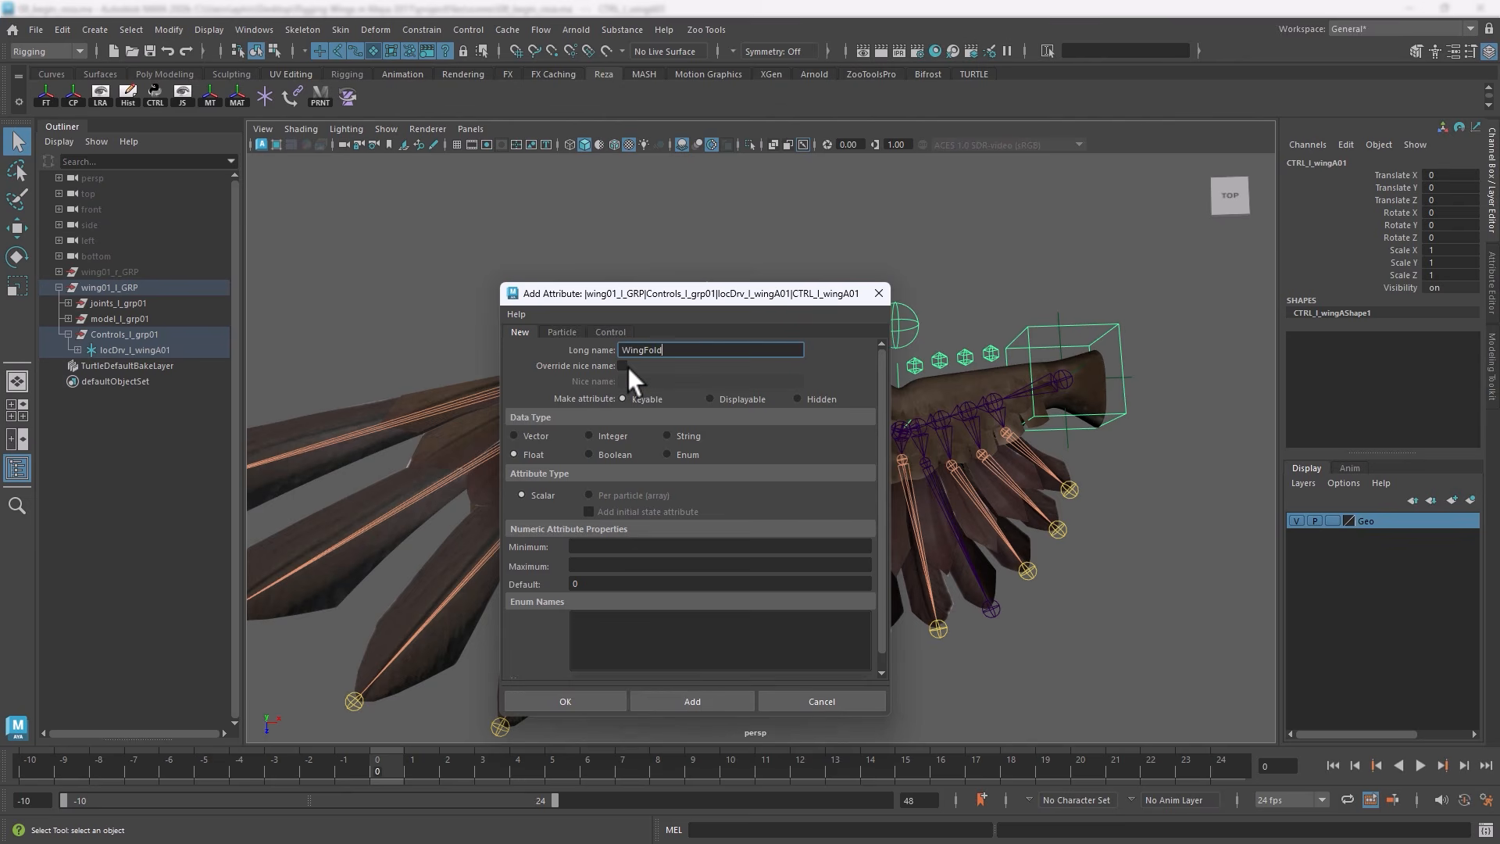
left_click(581, 546)
type("0")
left_click(581, 566)
type("1")
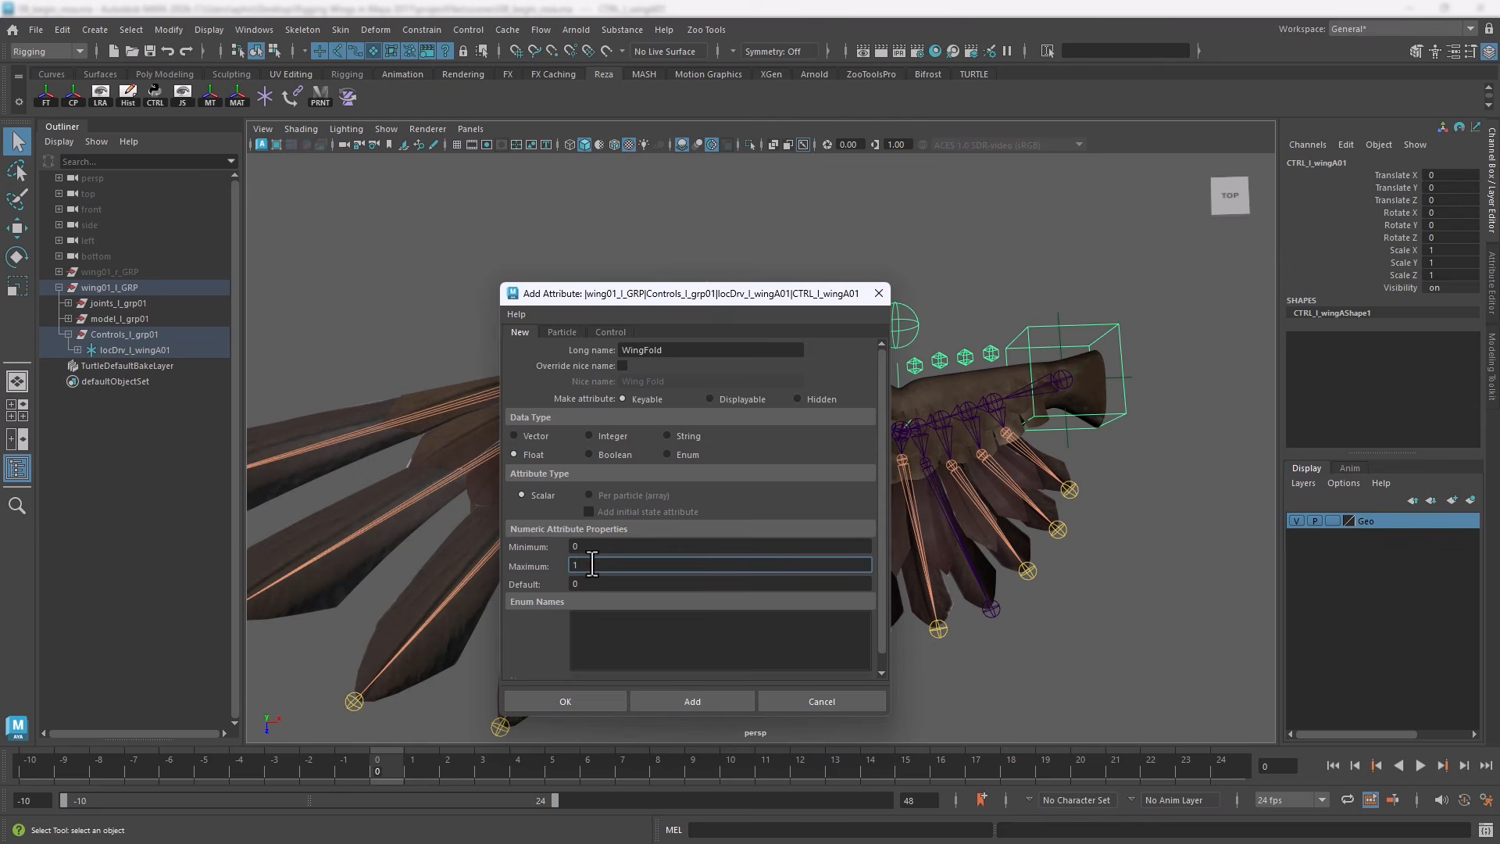
key("Tab")
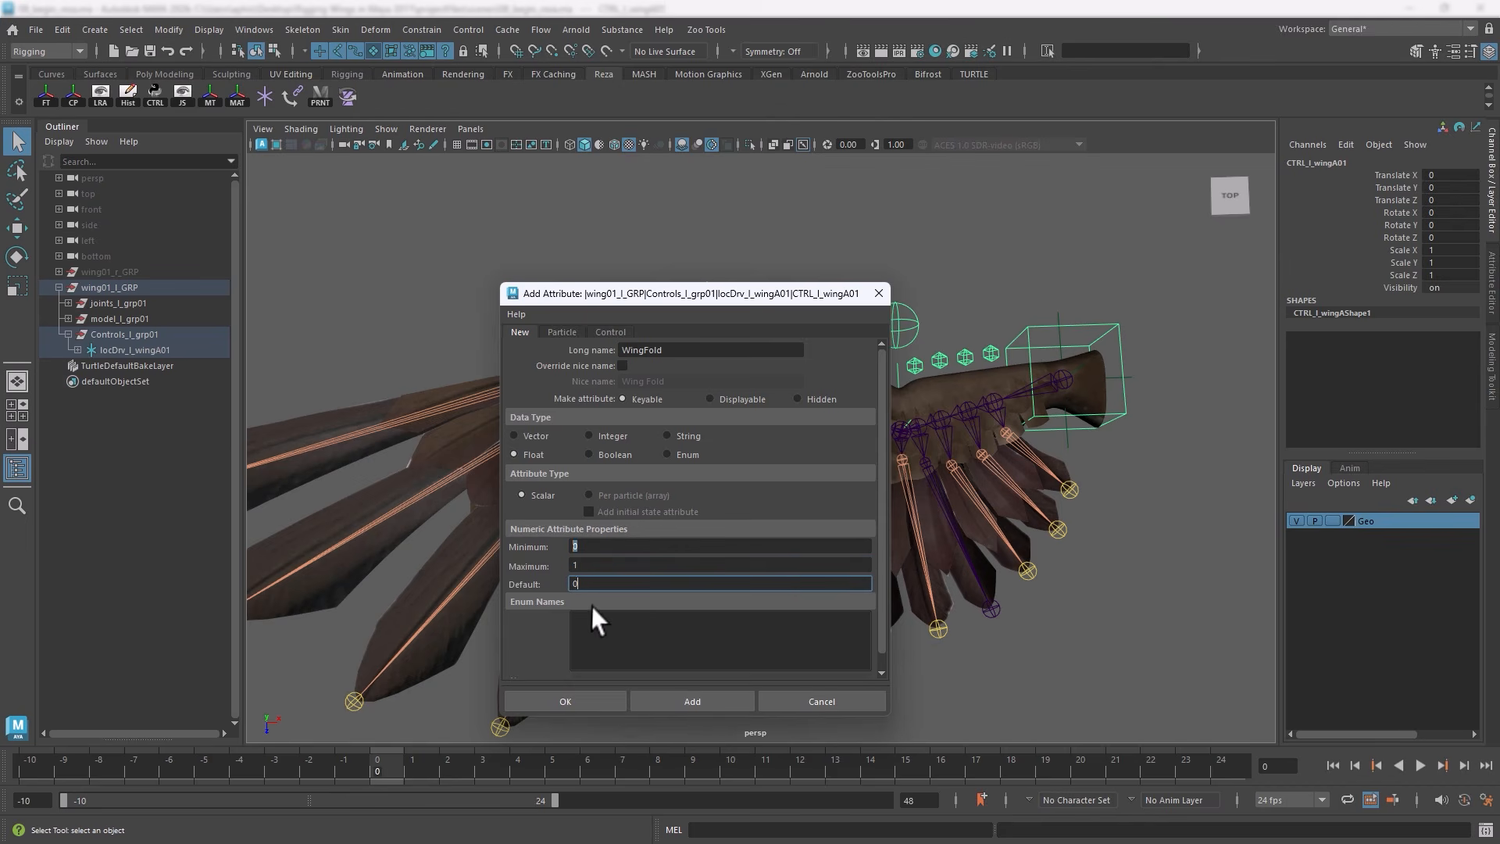
left_click(606, 706)
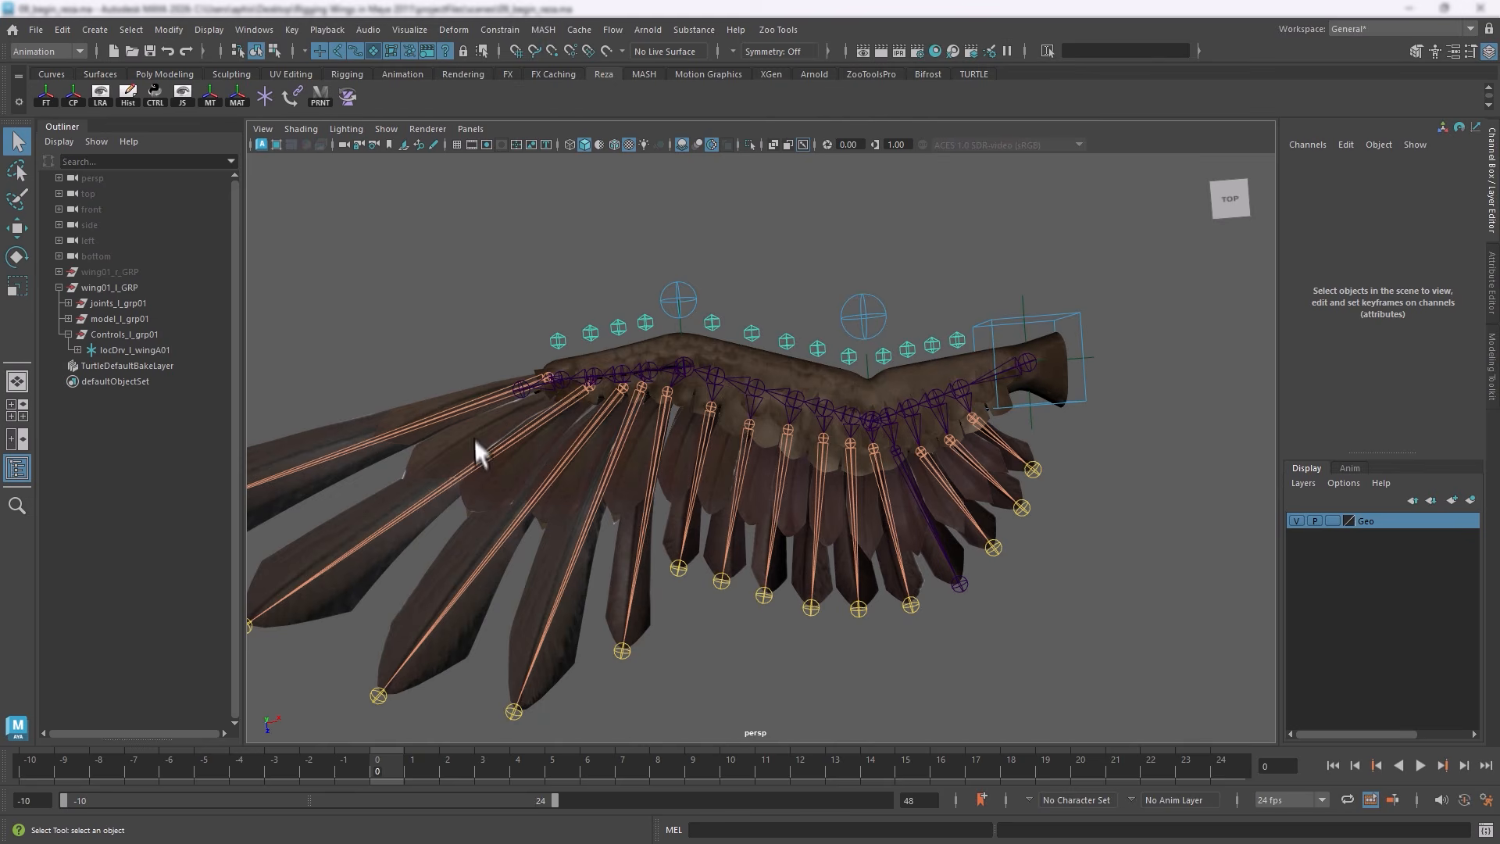
Inspect the long feather joints near the wing tip, including jnt_l_feather_secThree_c01, a01 and e01
left_click(472, 404)
left_click(589, 519)
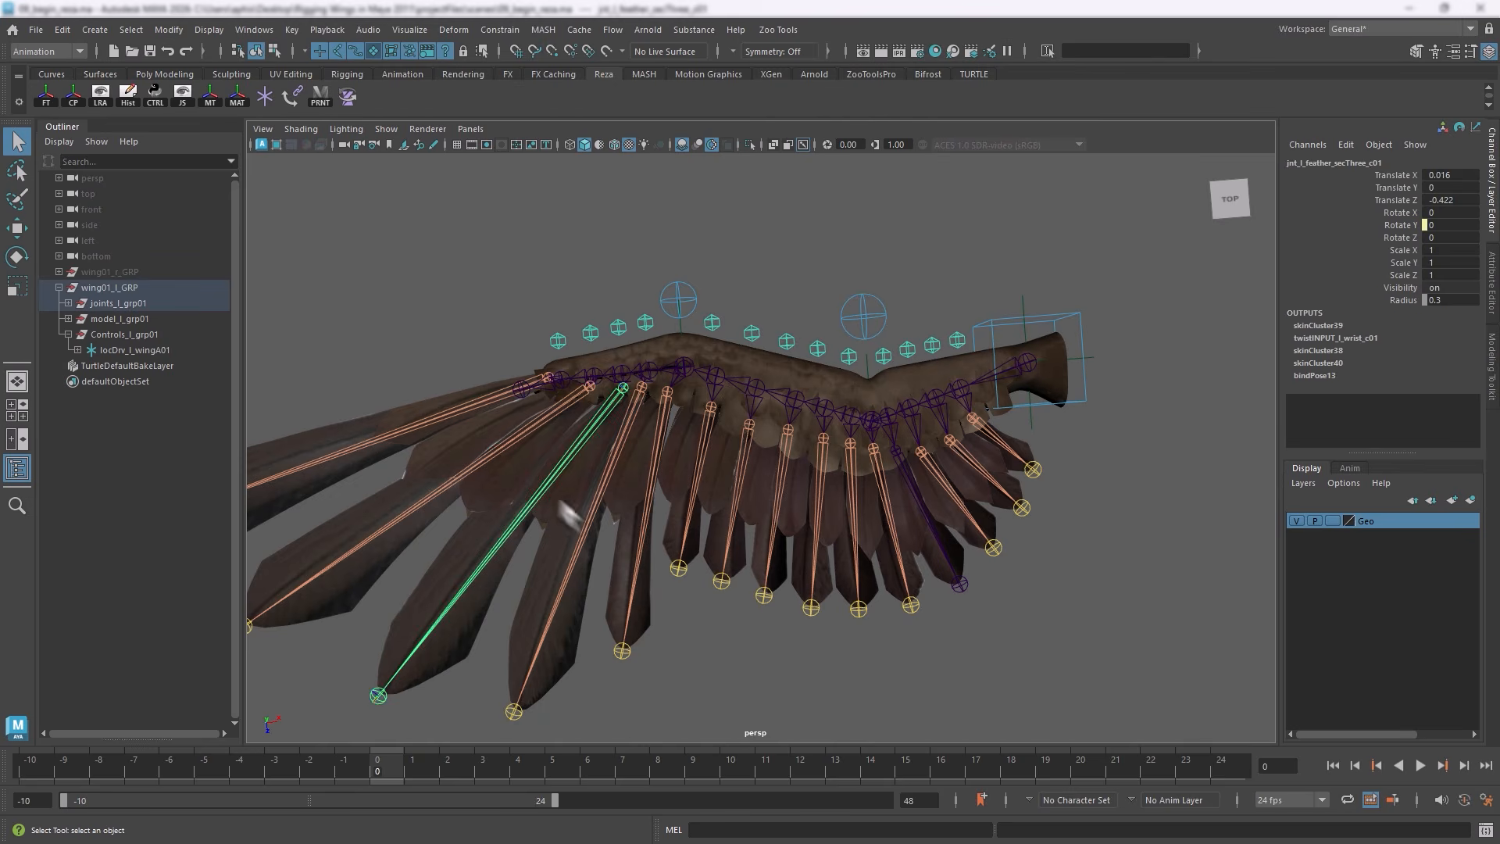
left_click(647, 525)
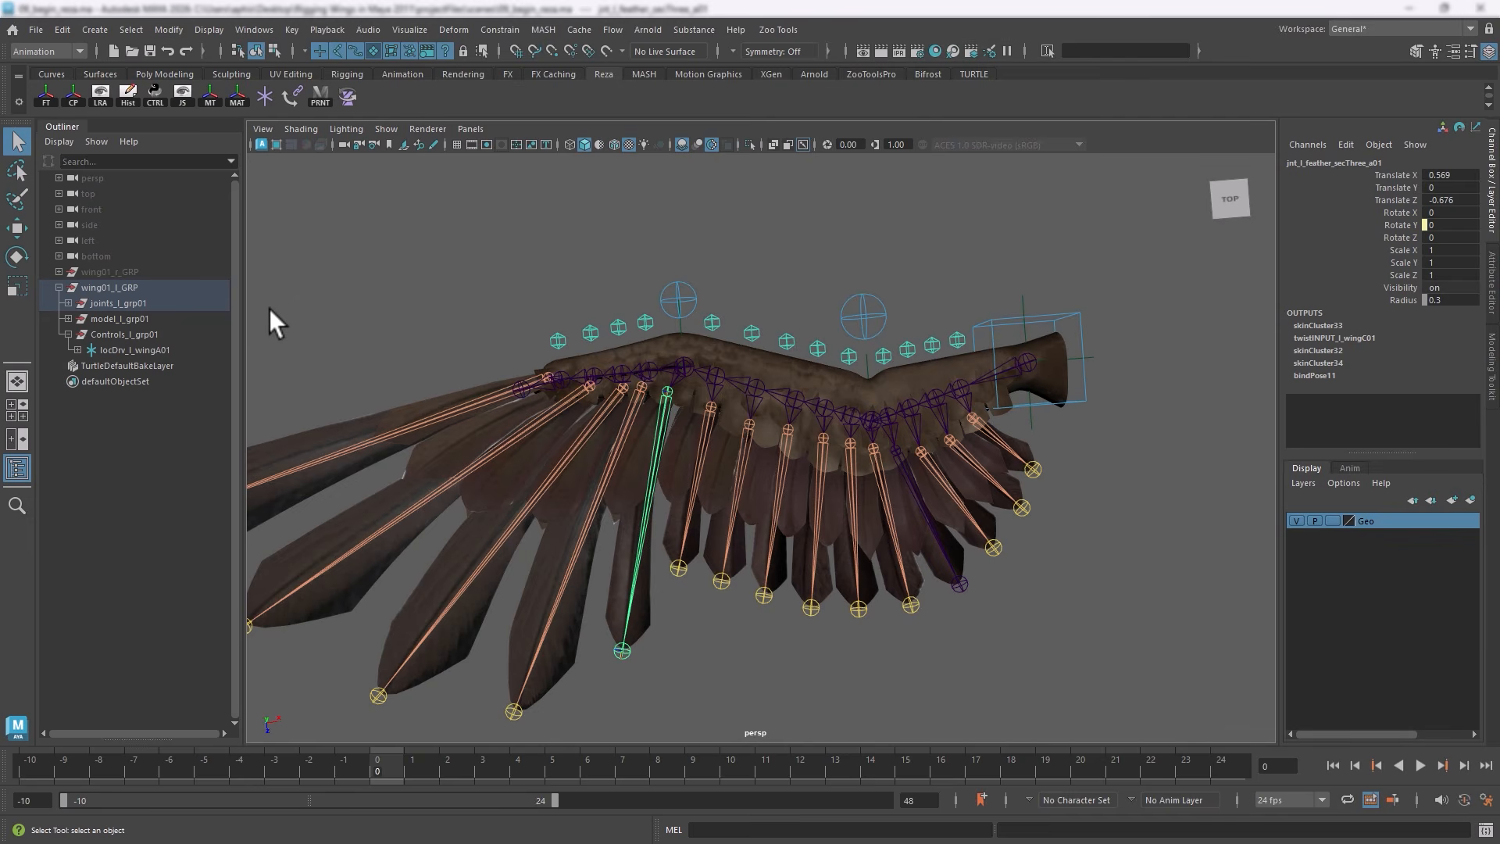
left_click(490, 397)
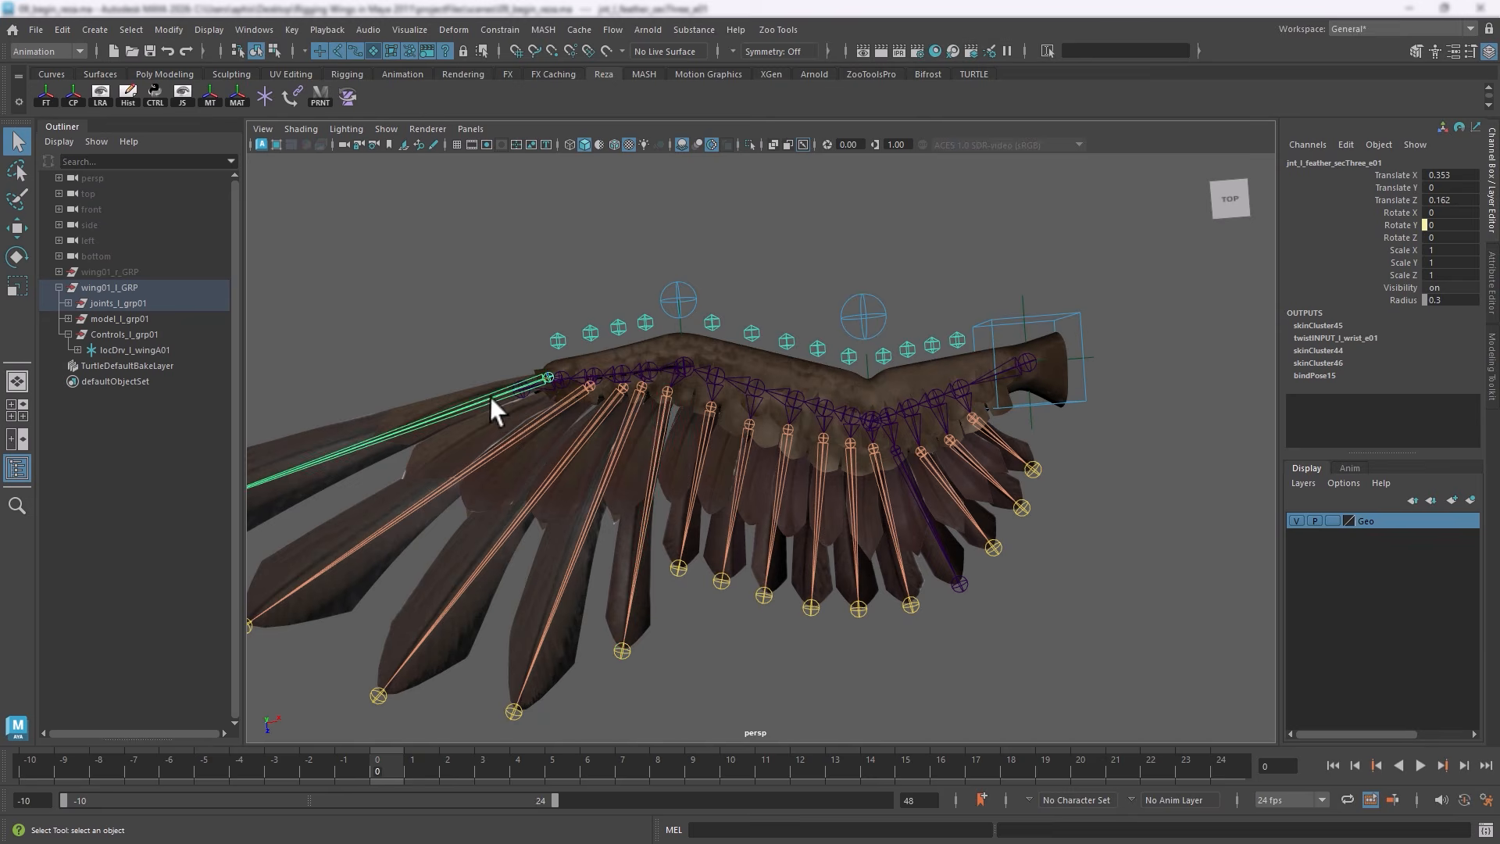
Inspect the long feather joints near the wing tip and the Rotate Y channel, ending with jnt_l_feather_secThree_e01 selected
left_click(513, 438)
left_click(560, 456)
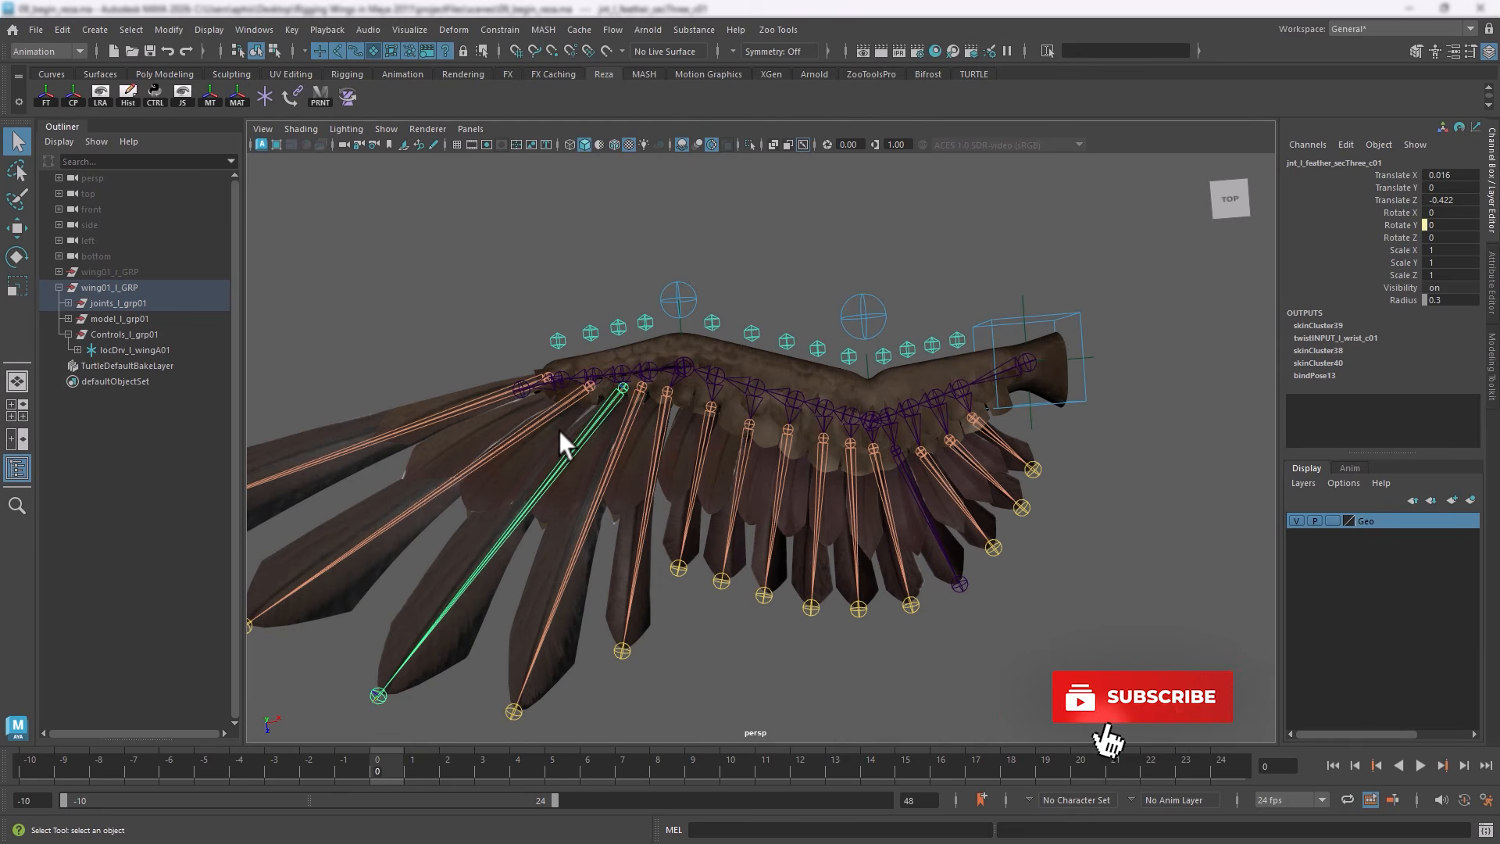
left_click(1401, 226)
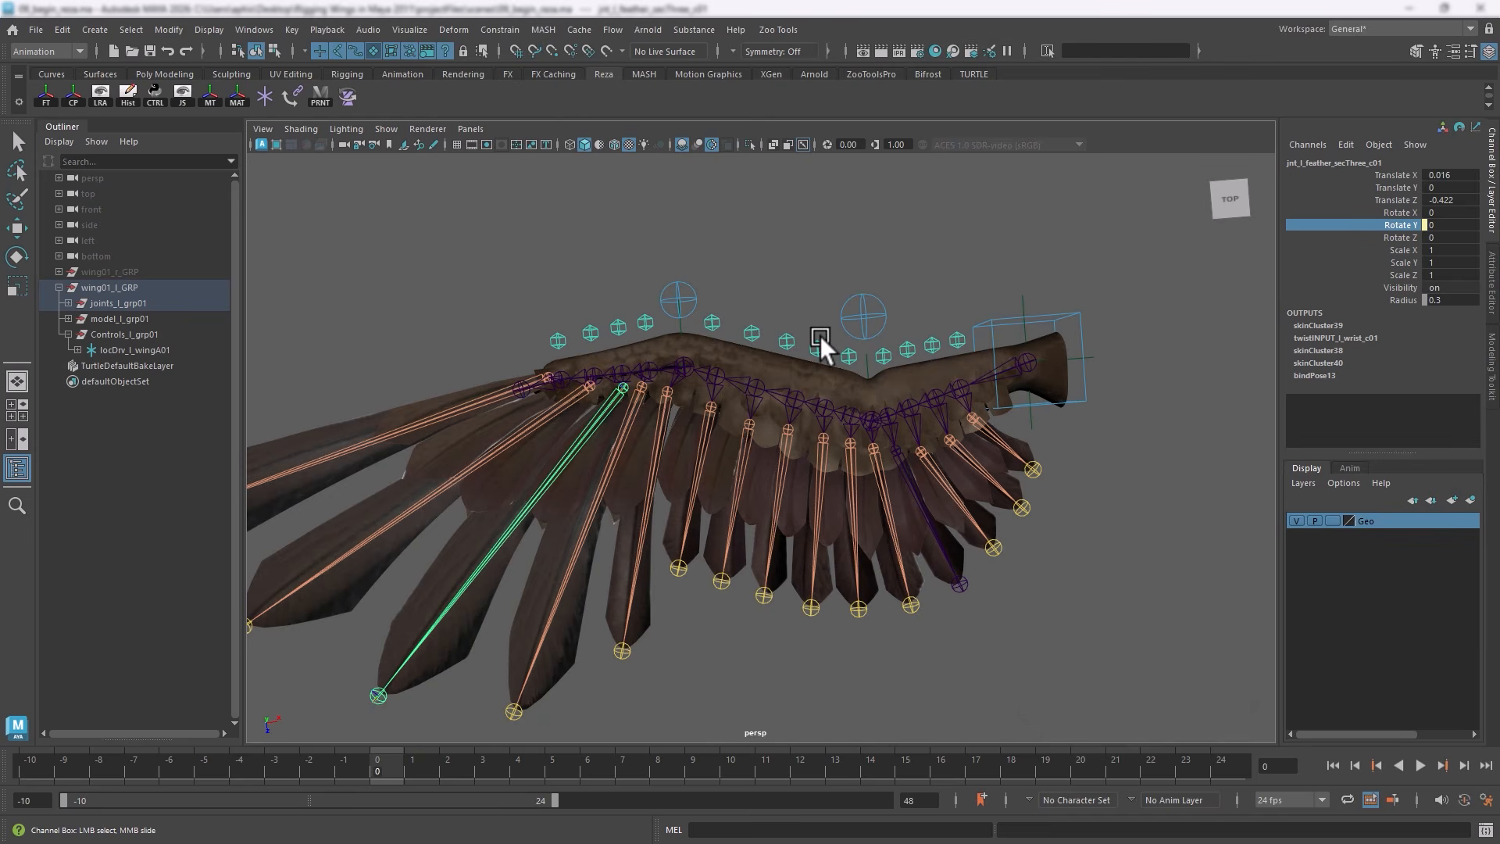
left_click(493, 395)
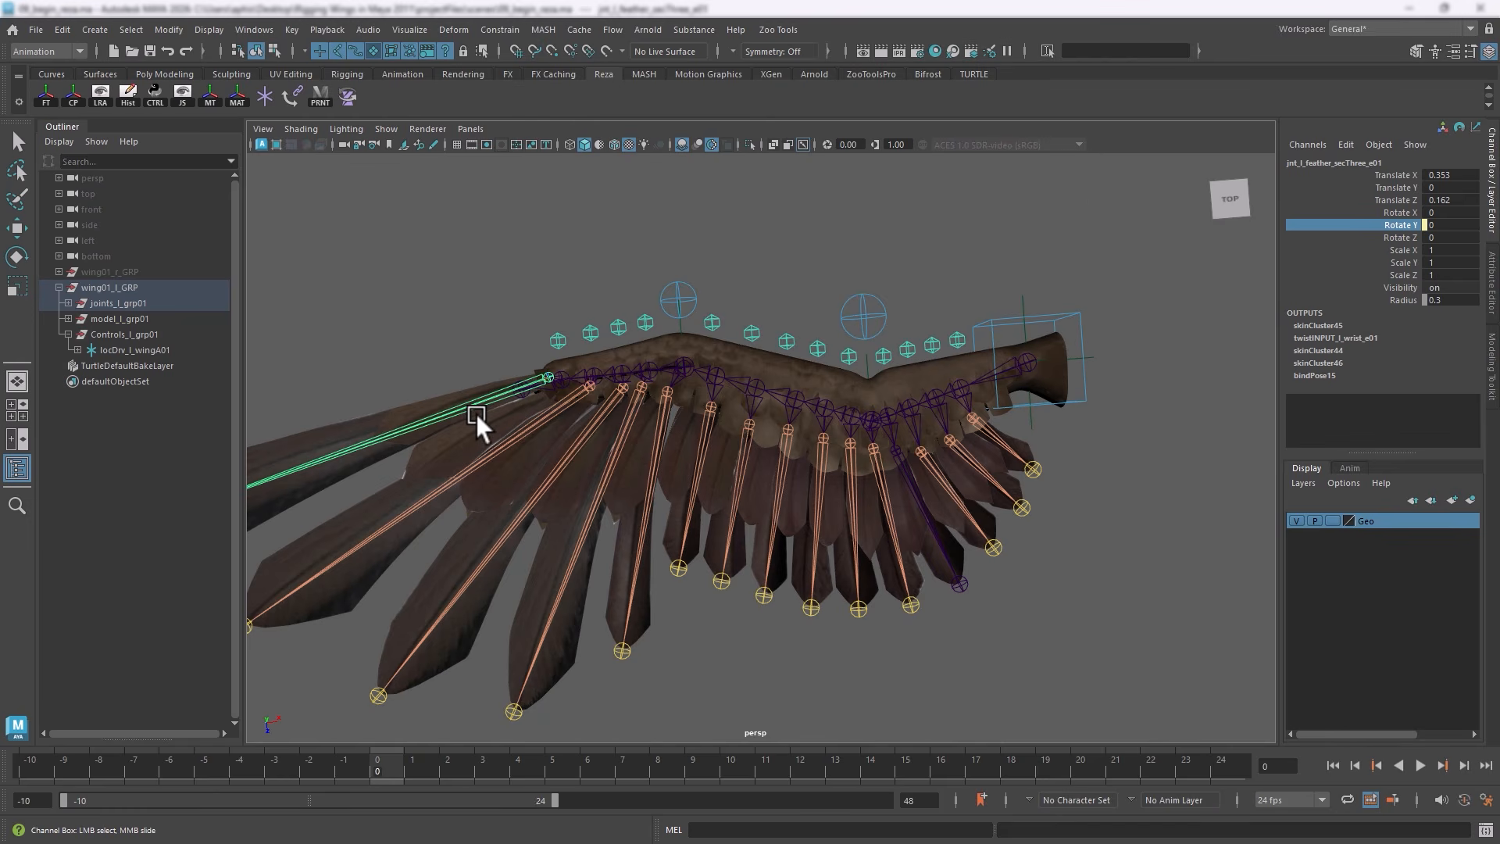
middle_click_drag(476, 414, 693, 438, "alt")
scroll(693, 438, "up", 4)
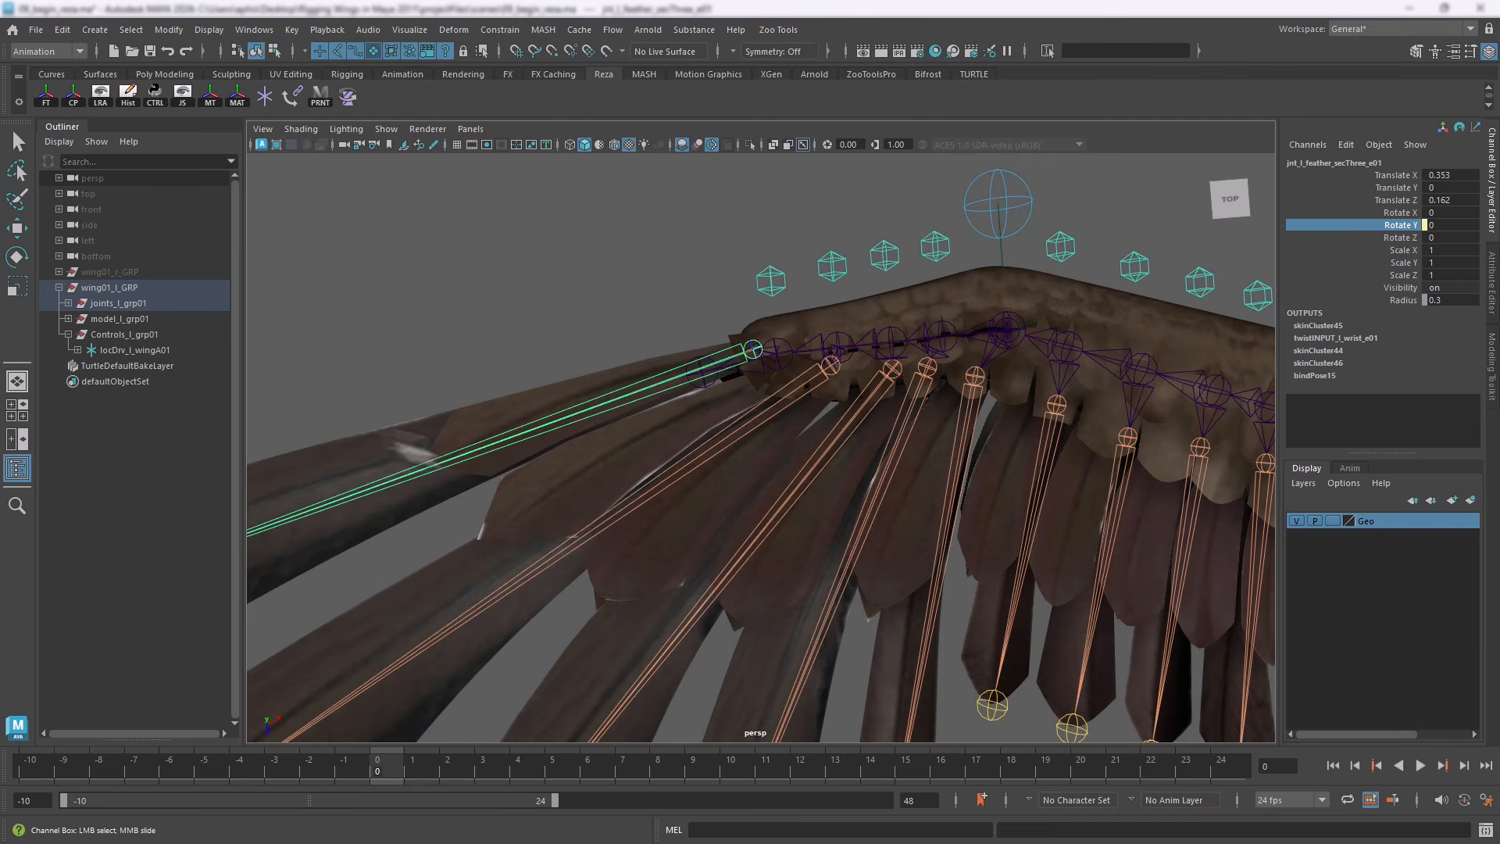
Review the Group command's parent and pivot options, and close them without grouping anything
left_click(68, 33)
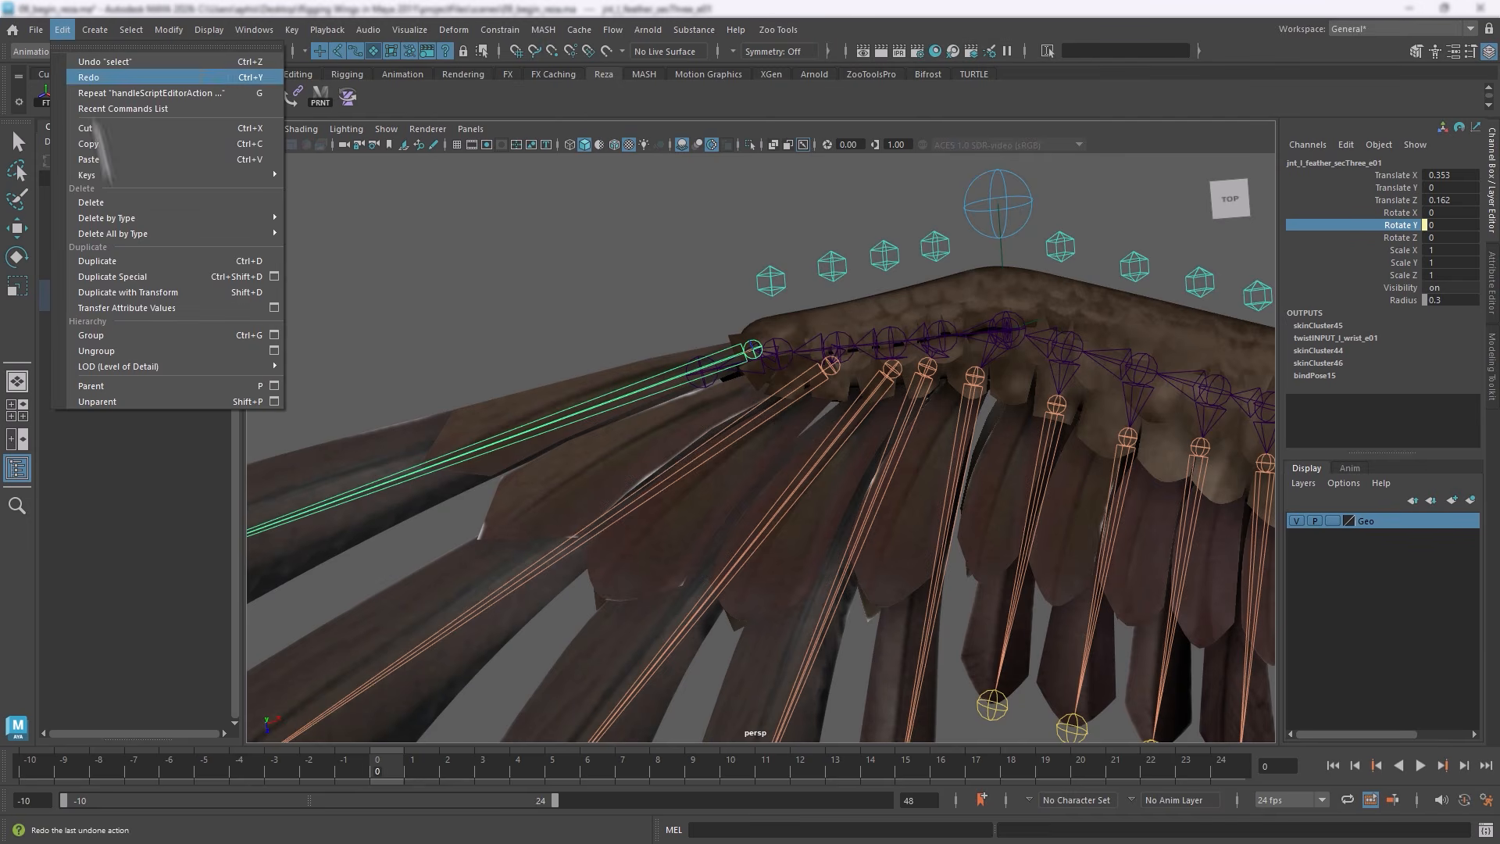
left_click(273, 336)
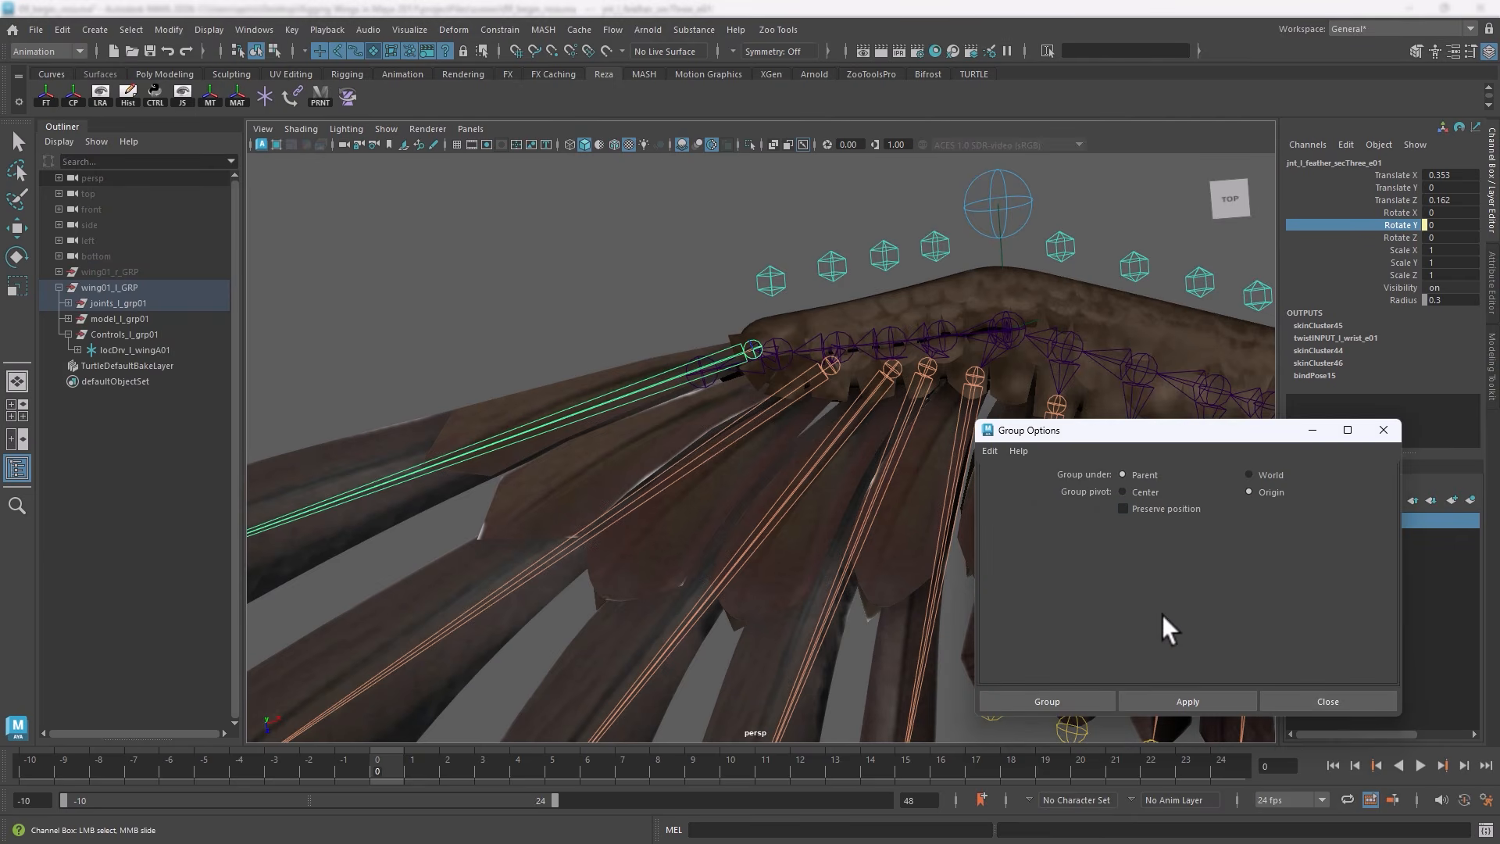
left_click(1297, 701)
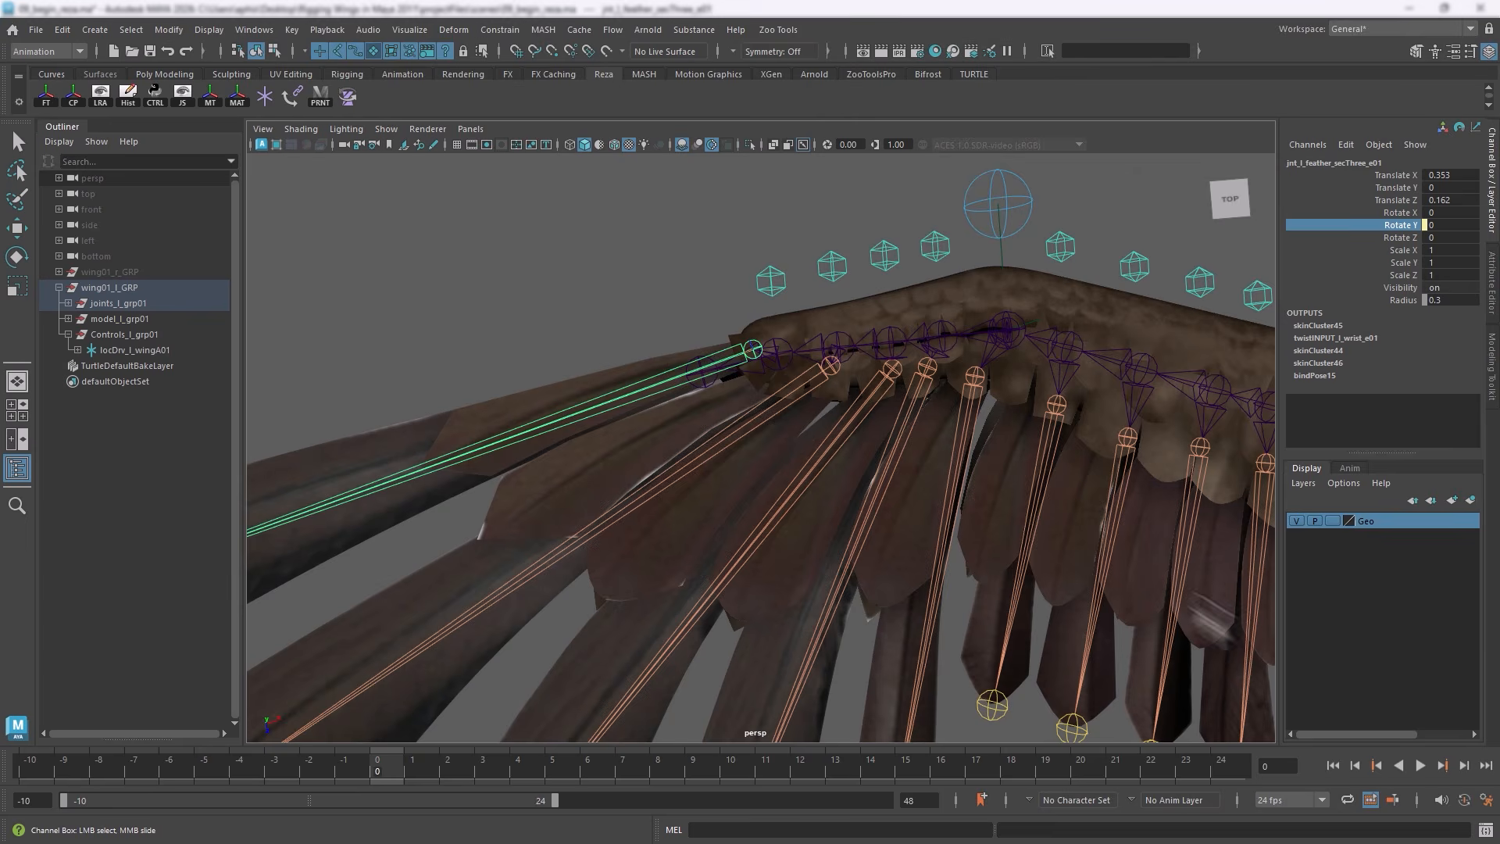
Write a Python script in the Script Editor that groups the selection relatively, zeroes the object-space pivots and renames the group "SDKgrp_" plus the selection's name
left_click(1484, 830)
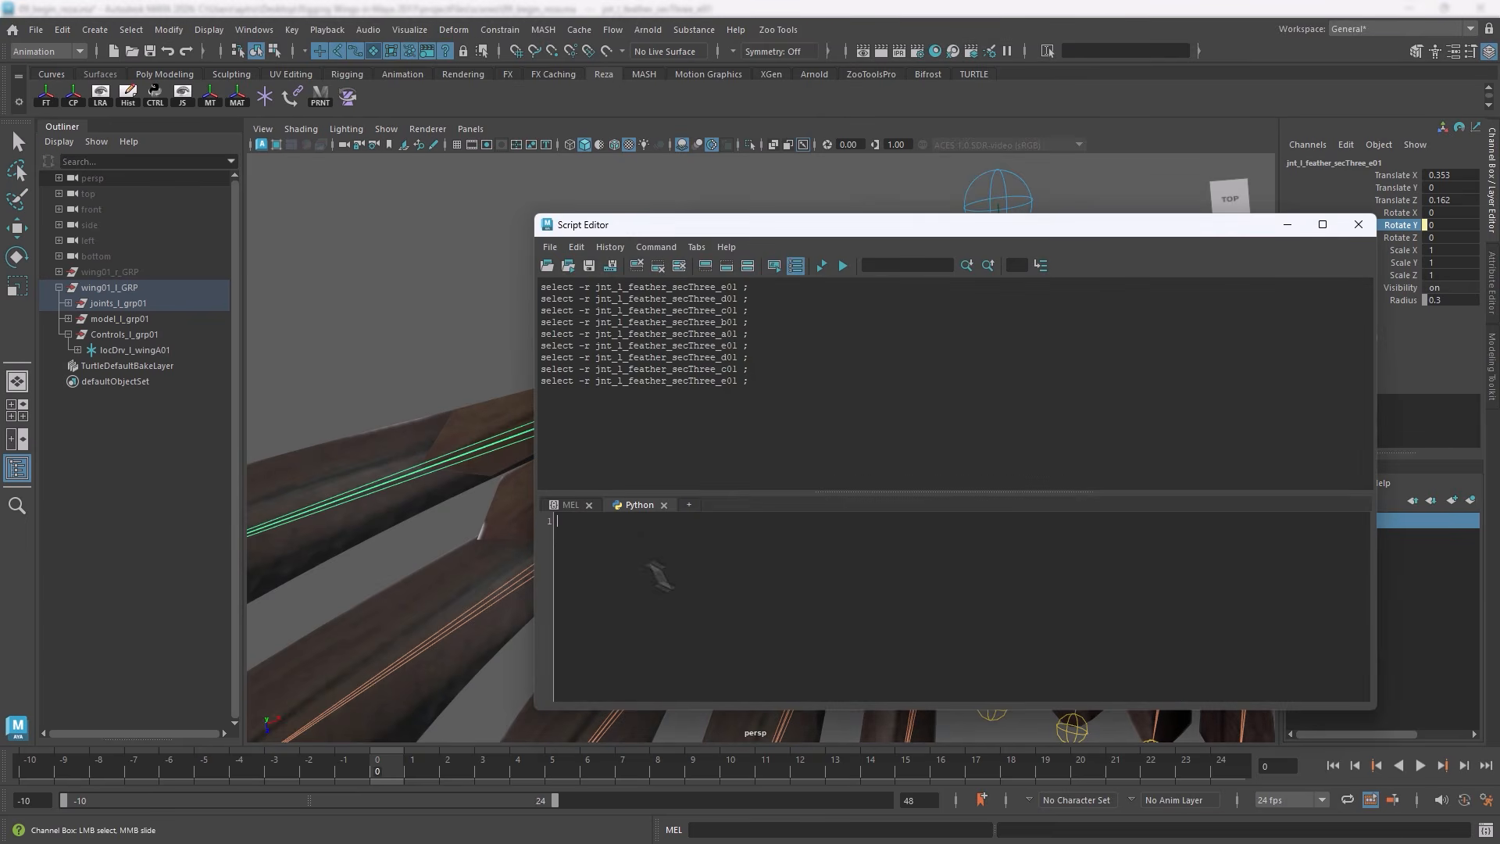
left_click(639, 506)
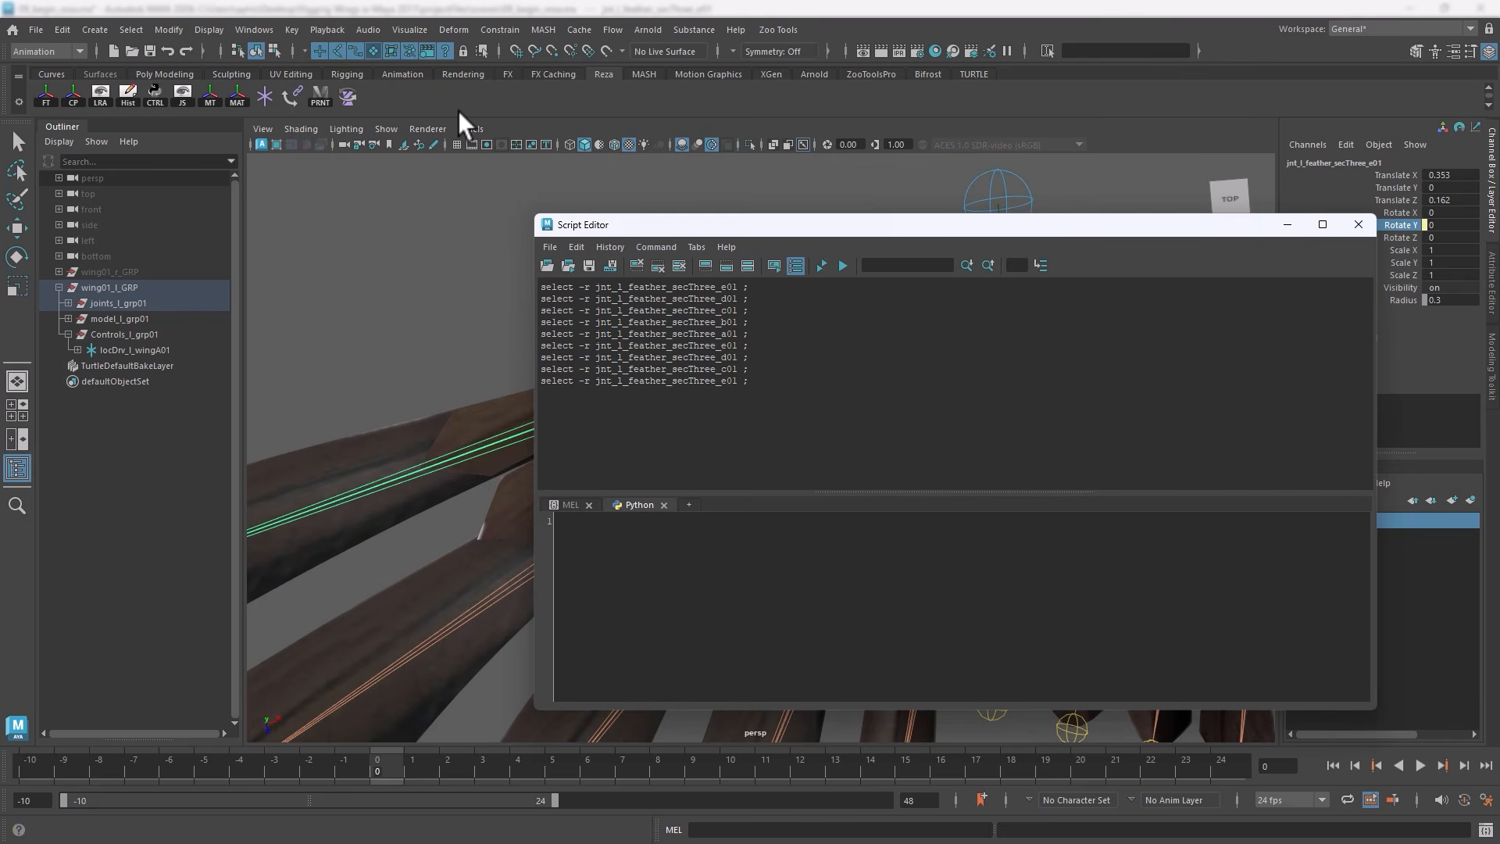
left_click(600, 548)
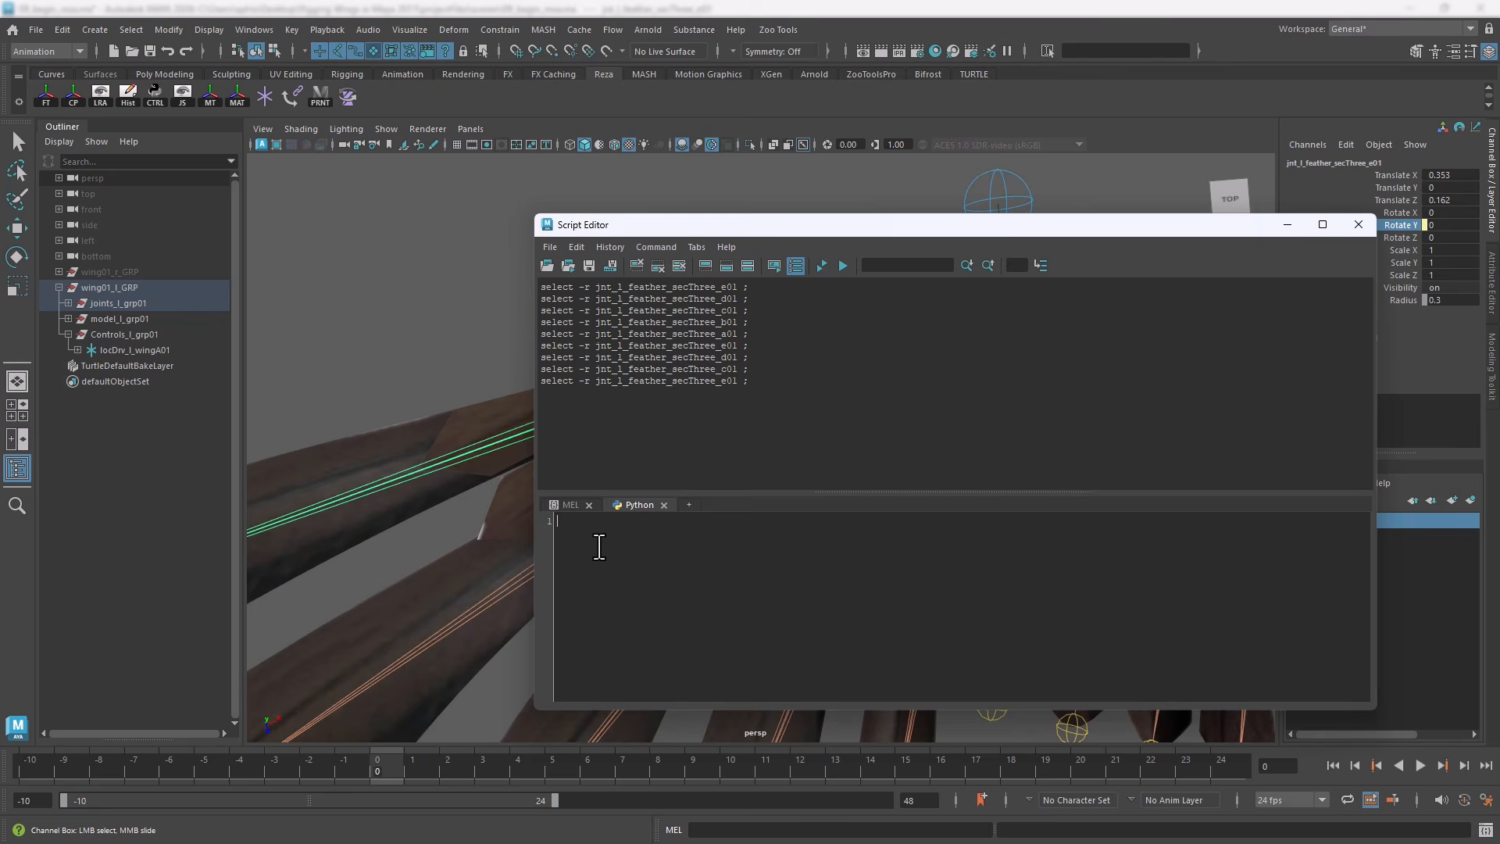
left_click(605, 547)
type("import maya.cmds as cmds  sel = cmds.ls(selection=True) relative_grp = cmds.group(relative=True) cmds.xform(relative_grp, objectSpace=True, pivots=(0, 0, 0)) cmds.rename(relative_grp, \"SDKgrp_\" + sel[0])")
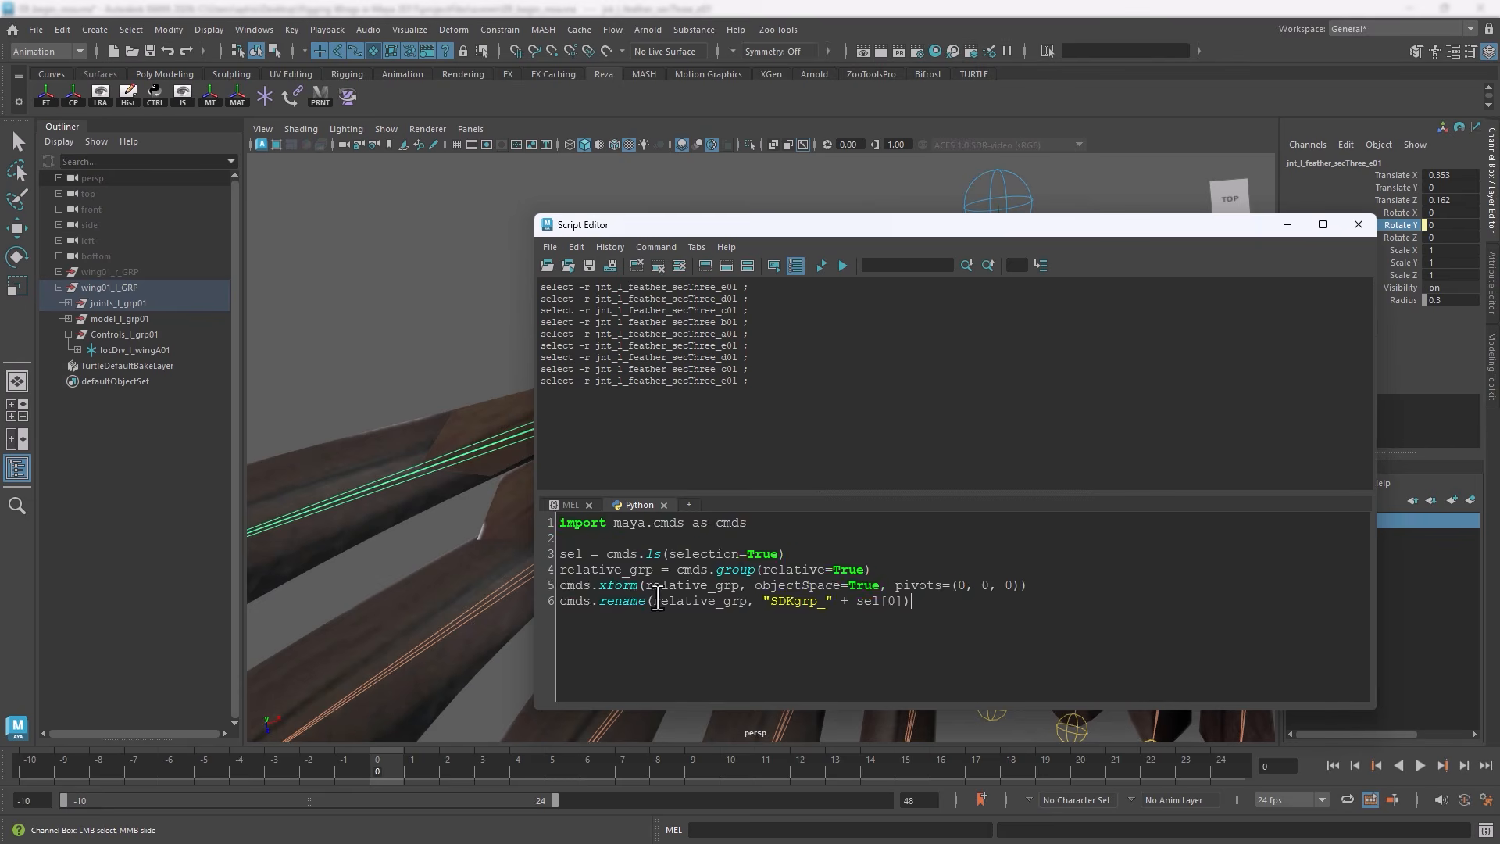
Enlarge the script text and rearrange the Script Editor so that all code lines fit at full width
scroll(657, 600, "up", 5, "ctrl")
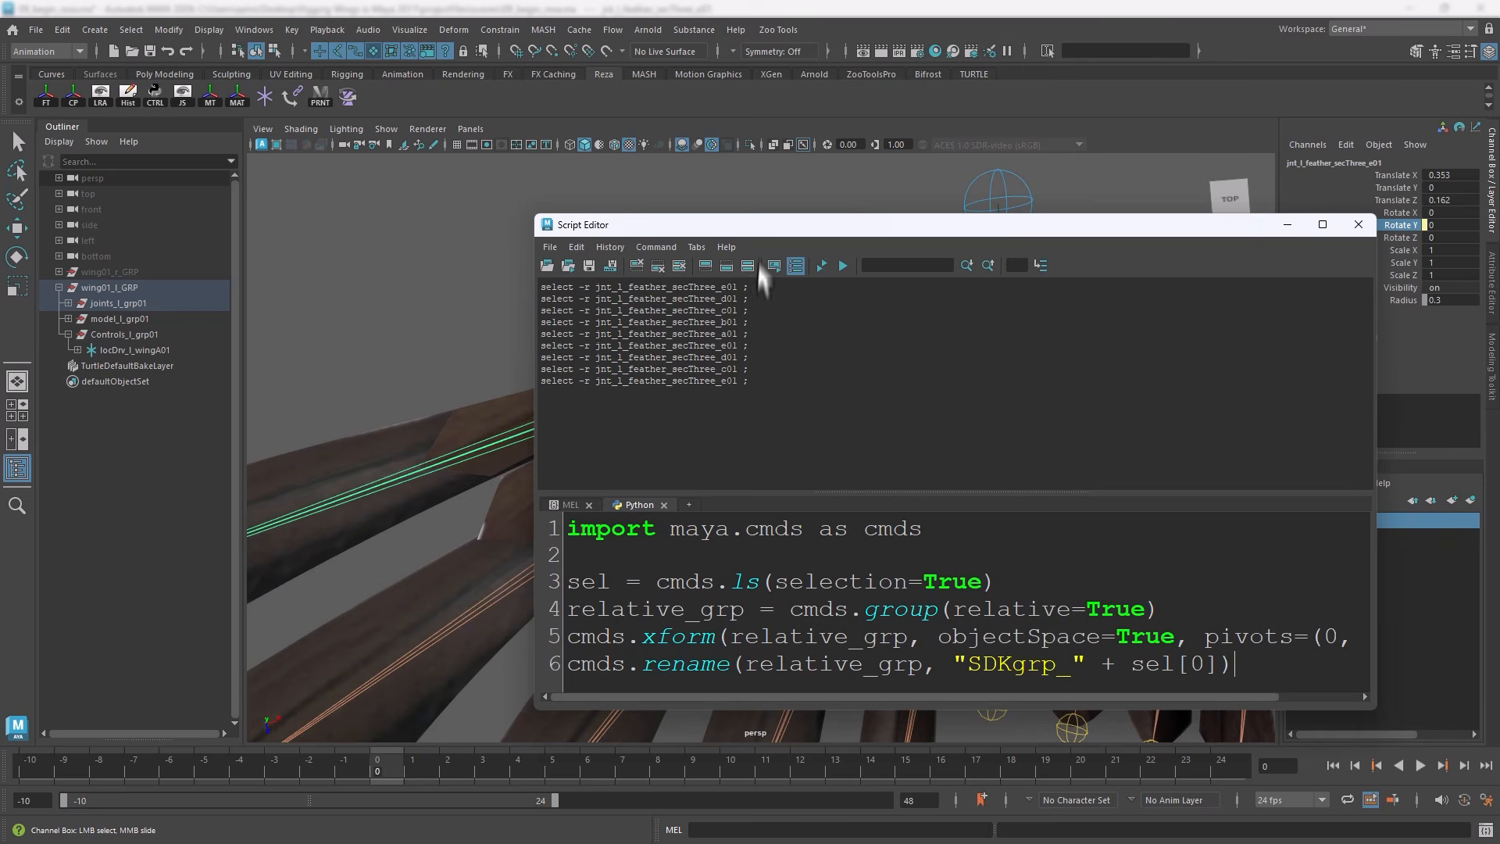
left_click_drag(764, 234, 926, 193)
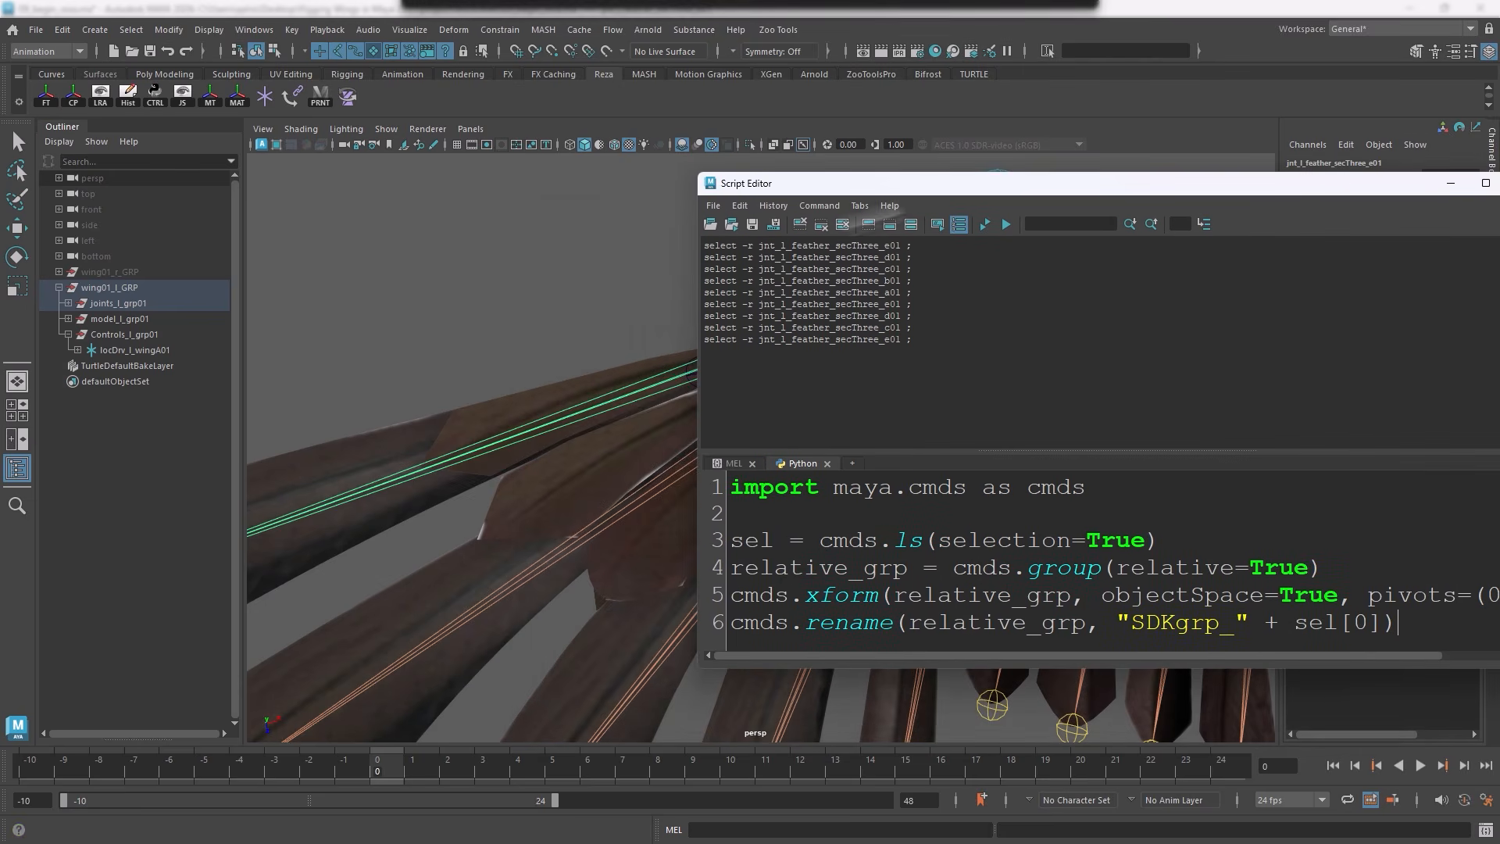
middle_click_drag(491, 376, 247, 380, "alt")
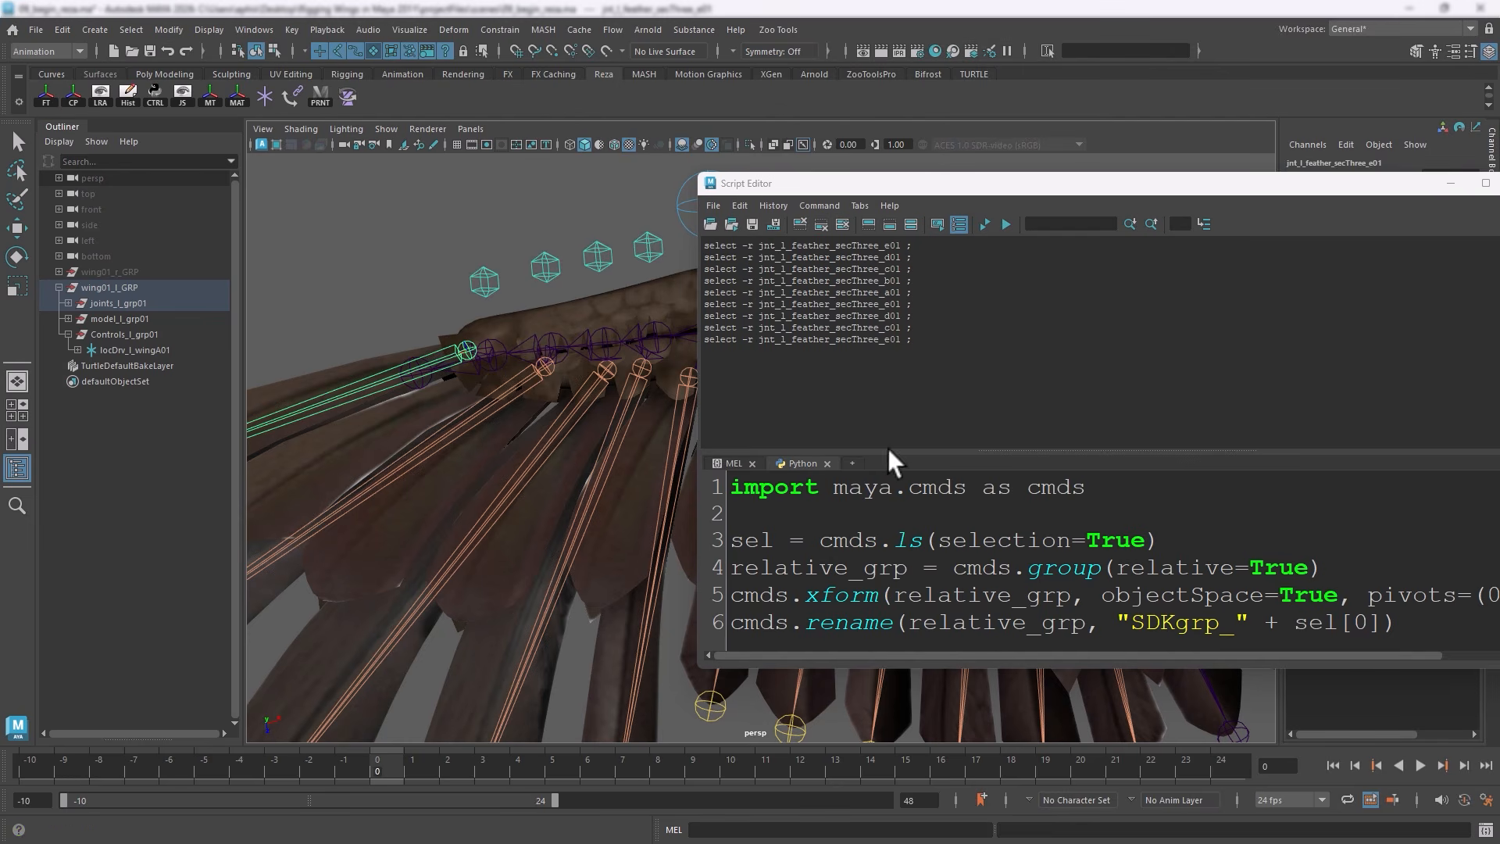
left_click_drag(888, 450, 887, 346)
left_click_drag(895, 197, 704, 199)
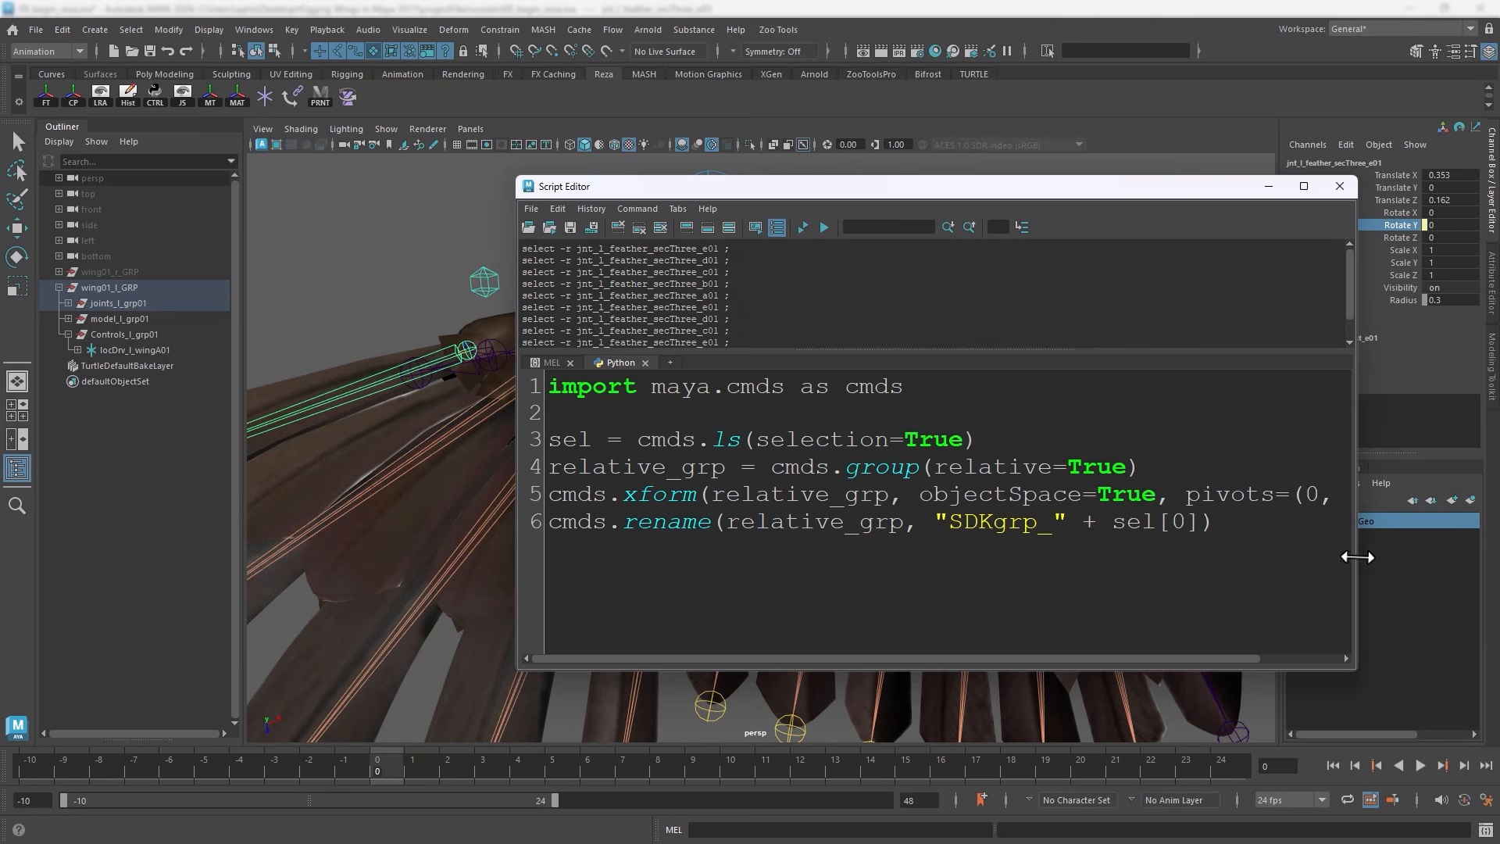
left_click_drag(1357, 557, 1462, 556)
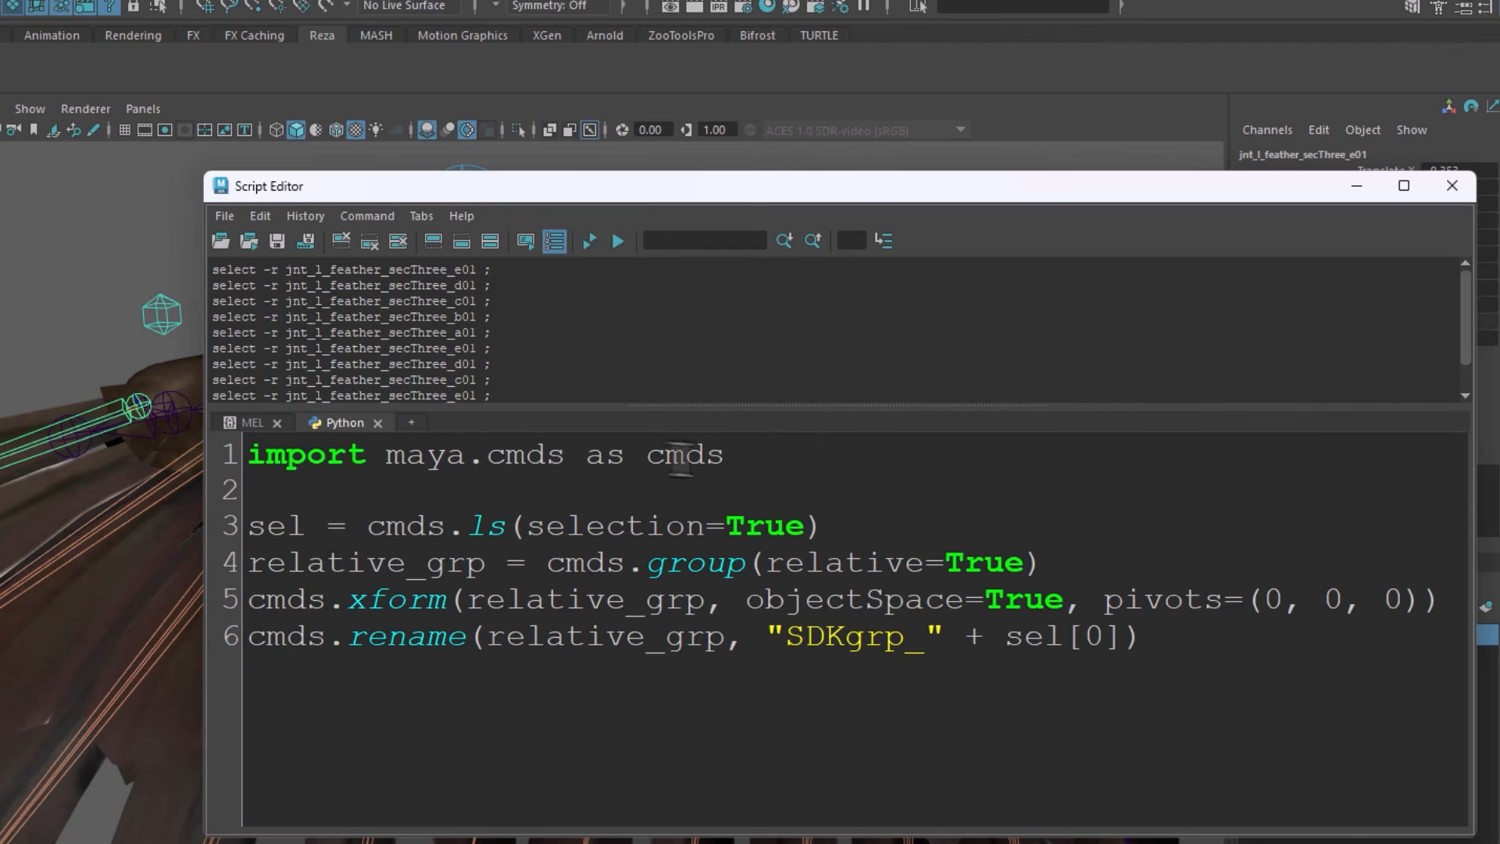
Review the script's maya.cmds import line and the line that stores the current selection with cmds.ls
left_click_drag(564, 460, 431, 460)
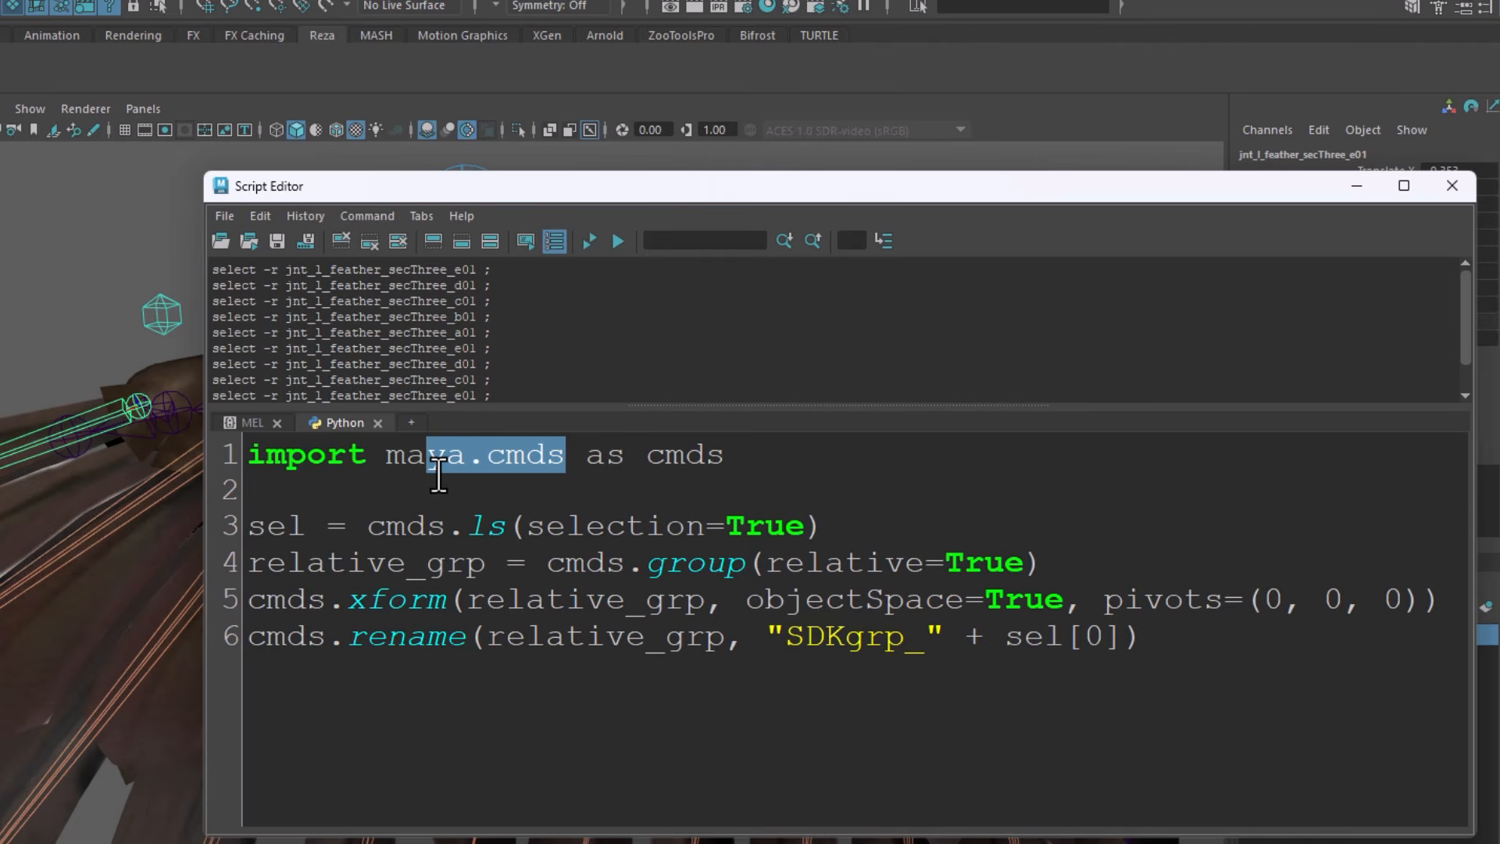
left_click(559, 490)
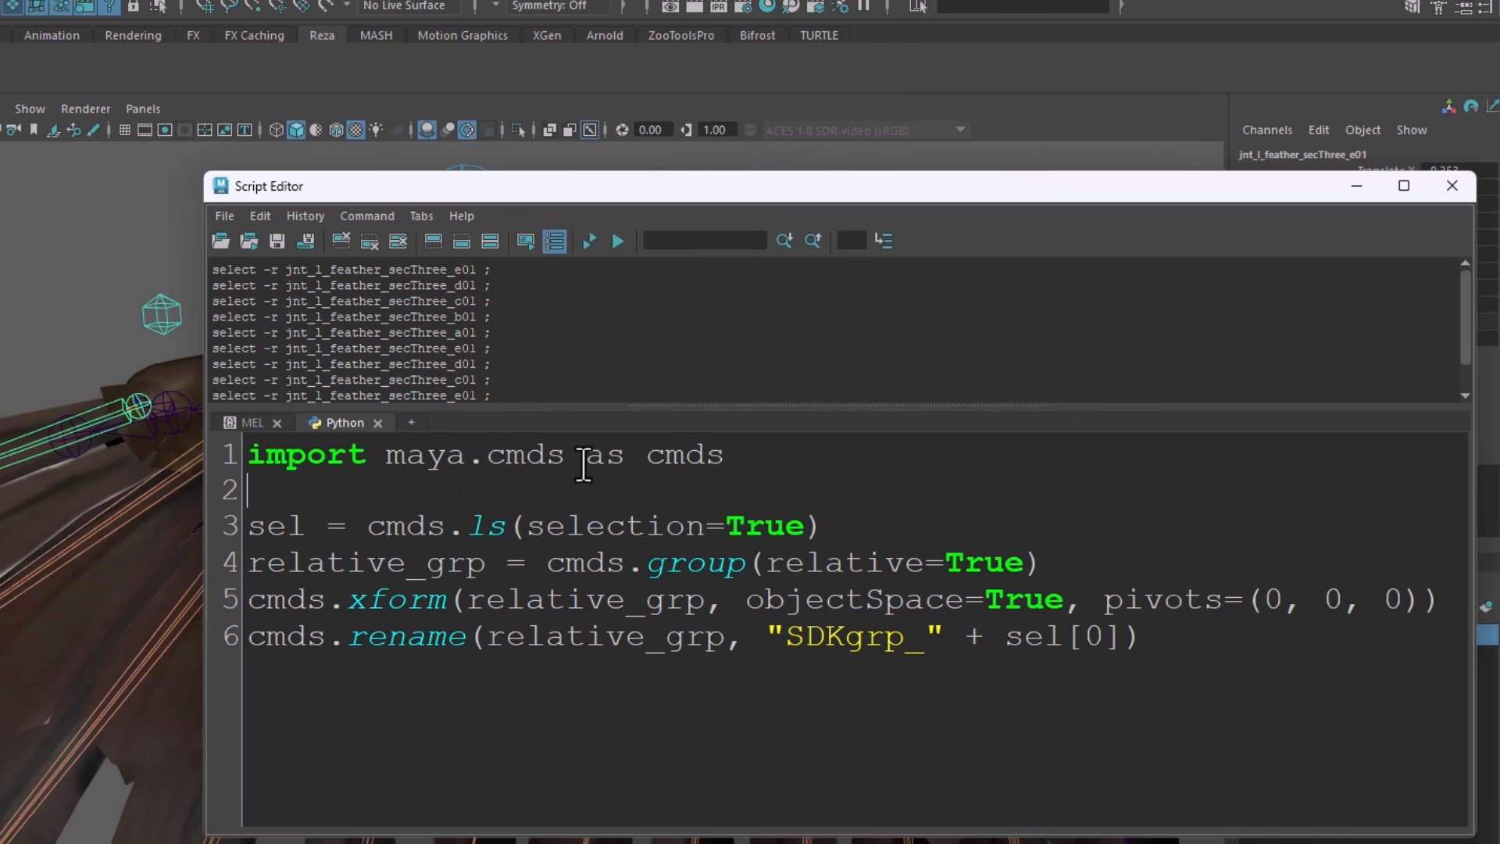
left_click_drag(584, 461, 714, 460)
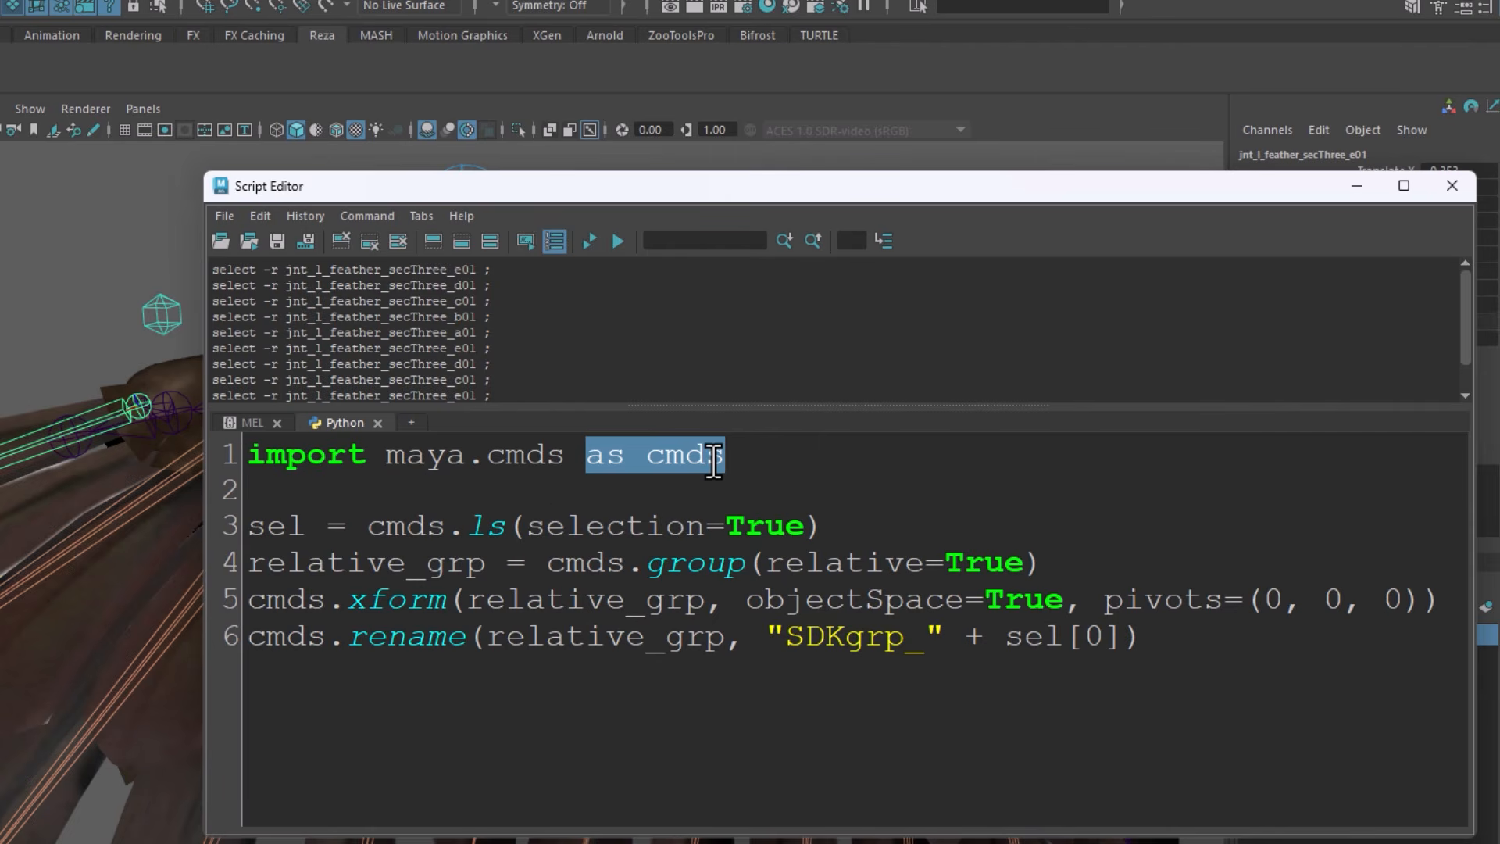
left_click_drag(812, 467, 246, 460)
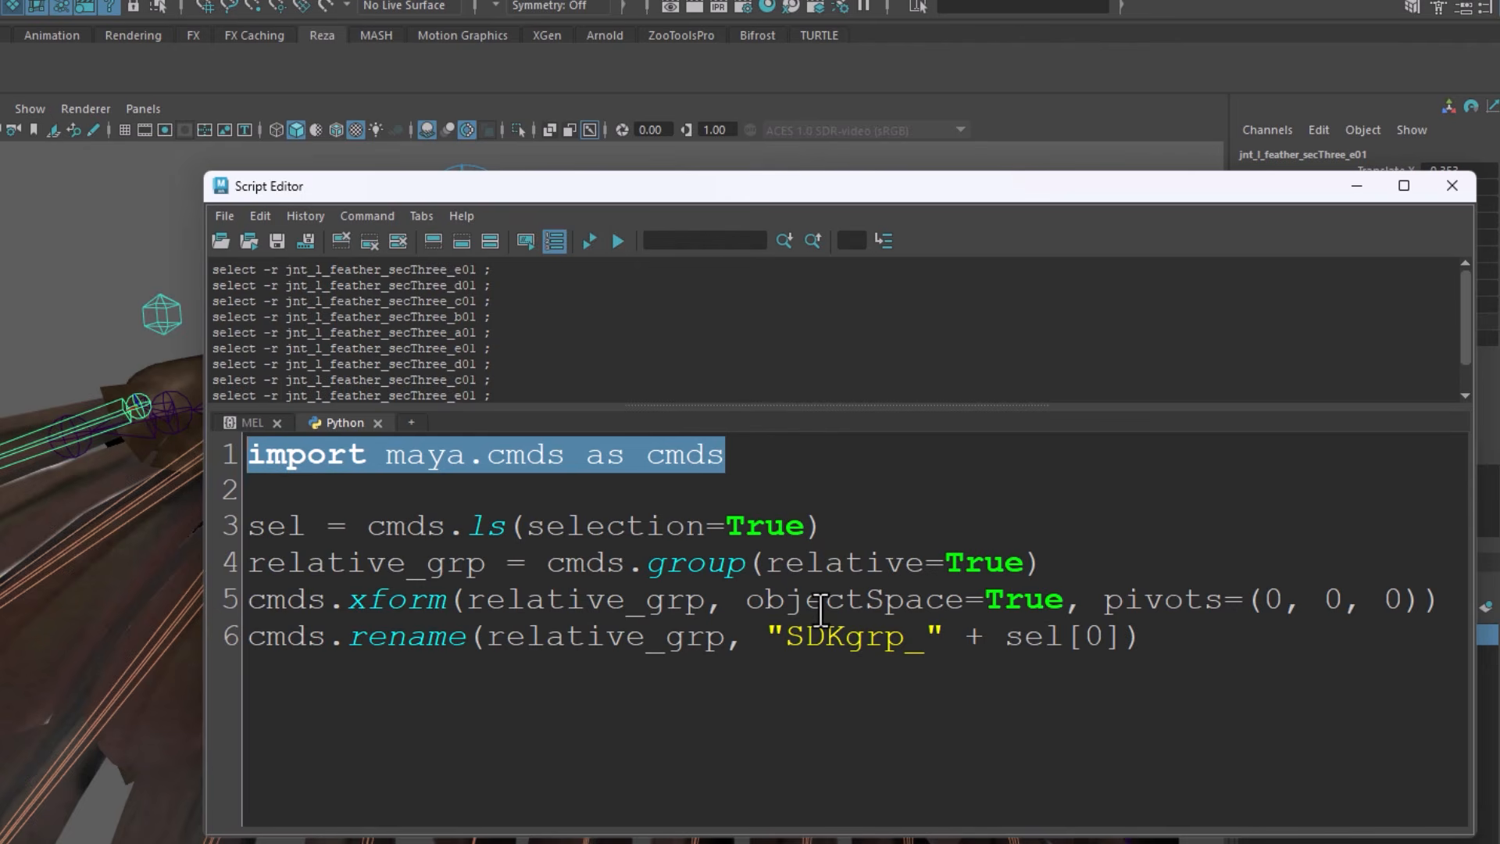
left_click_drag(824, 525, 223, 540)
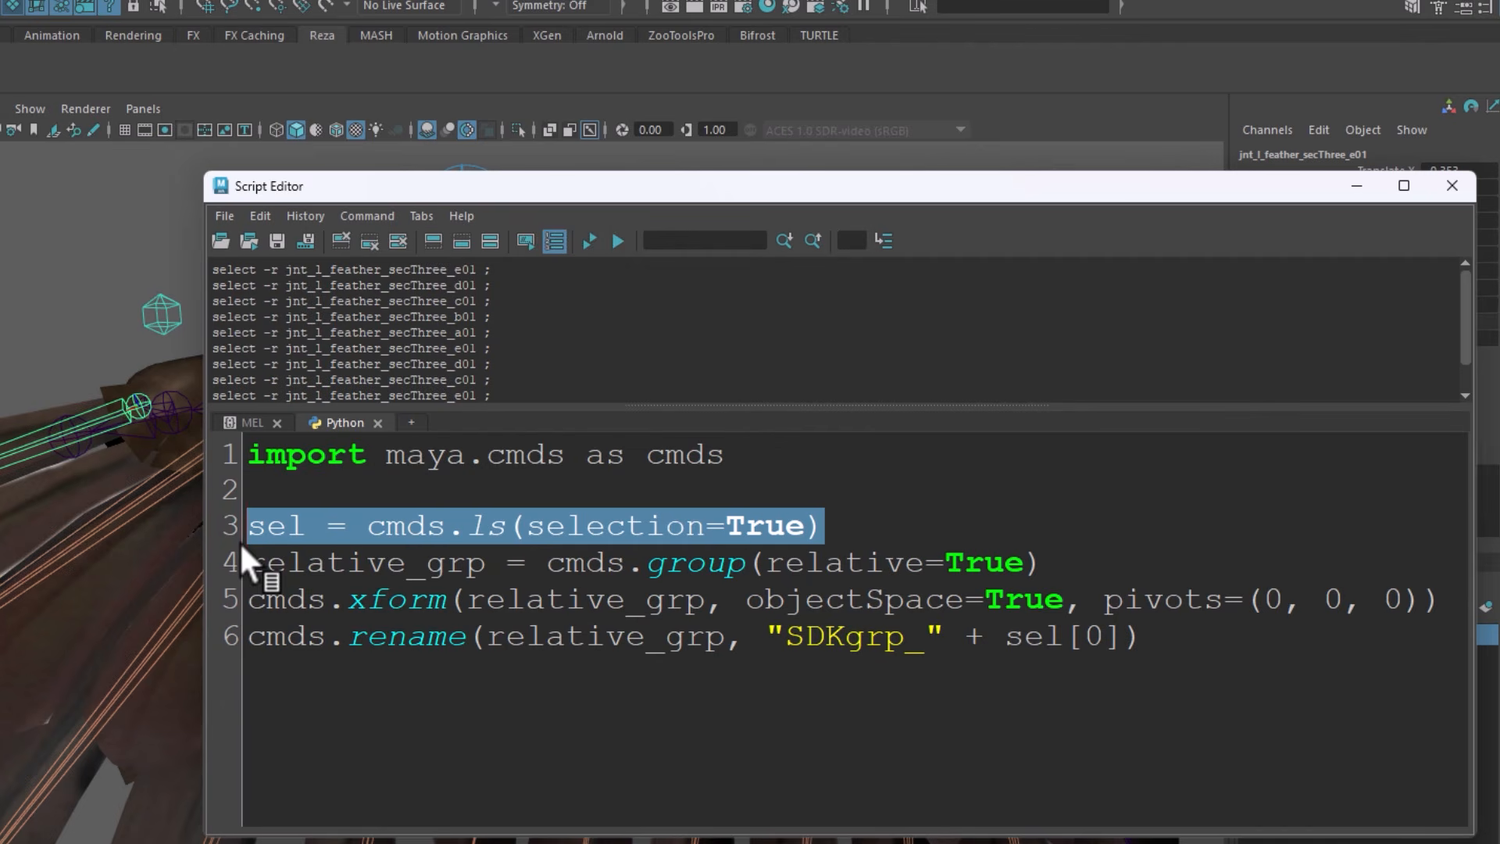
left_click_drag(468, 526, 500, 525)
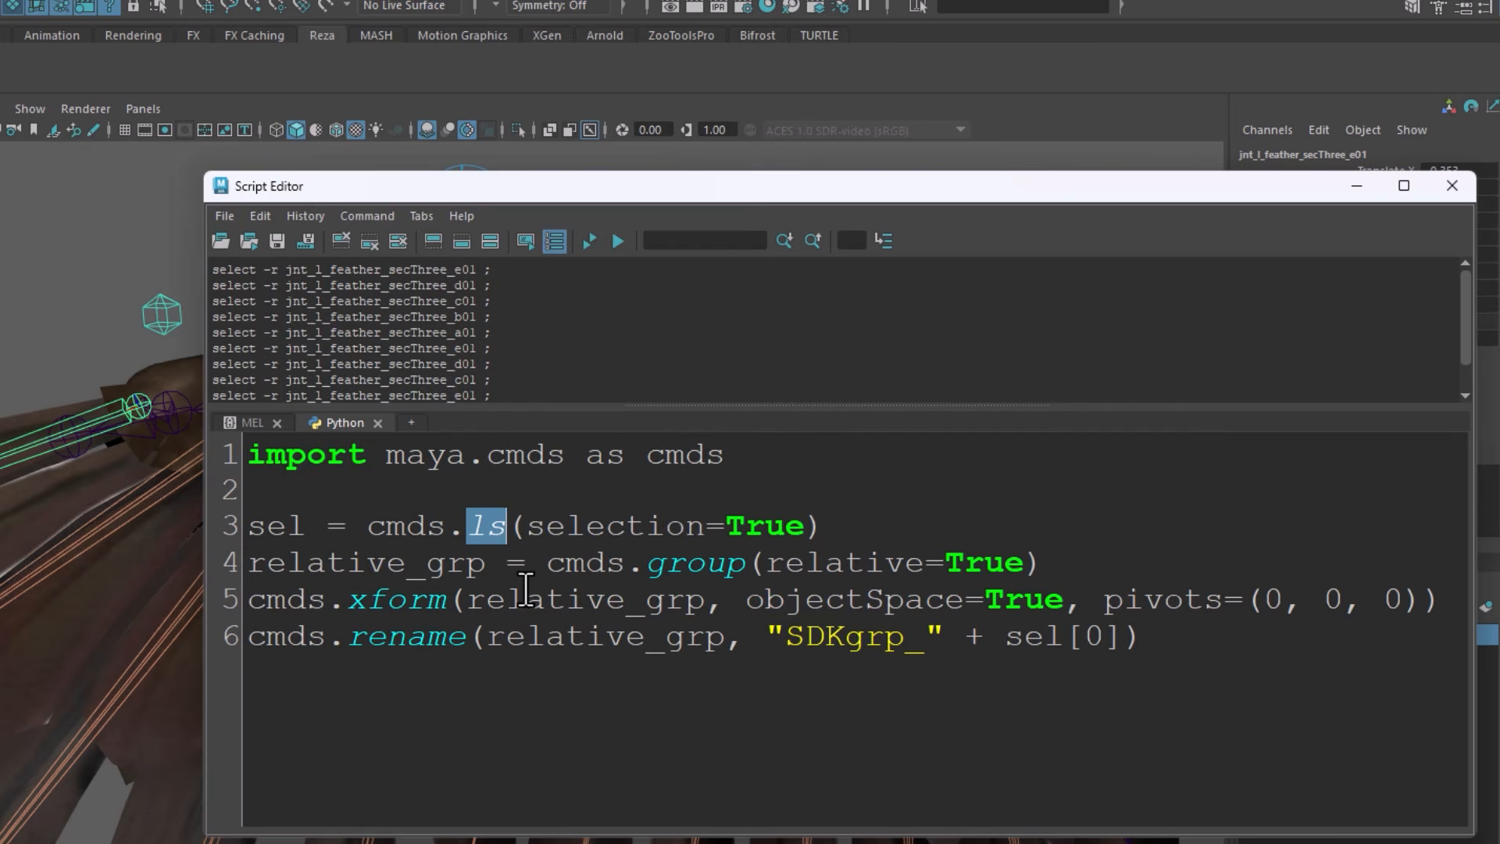
Review the relative_grp line, examining its variable name, the cmds.group command and the relative=True flag
left_click_drag(1045, 563, 213, 566)
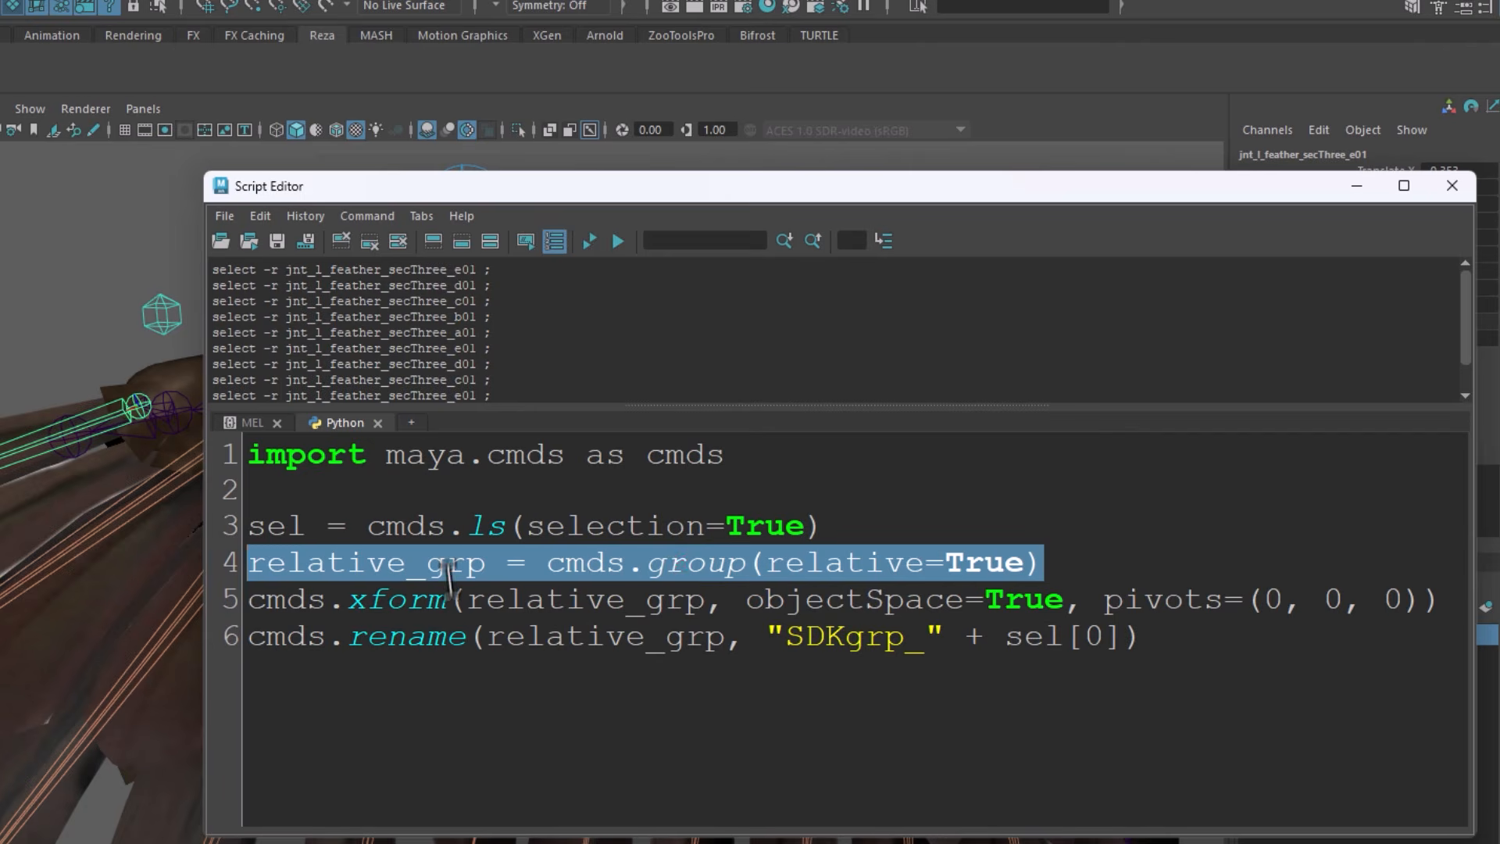
left_click(469, 562)
left_click_drag(486, 562, 246, 564)
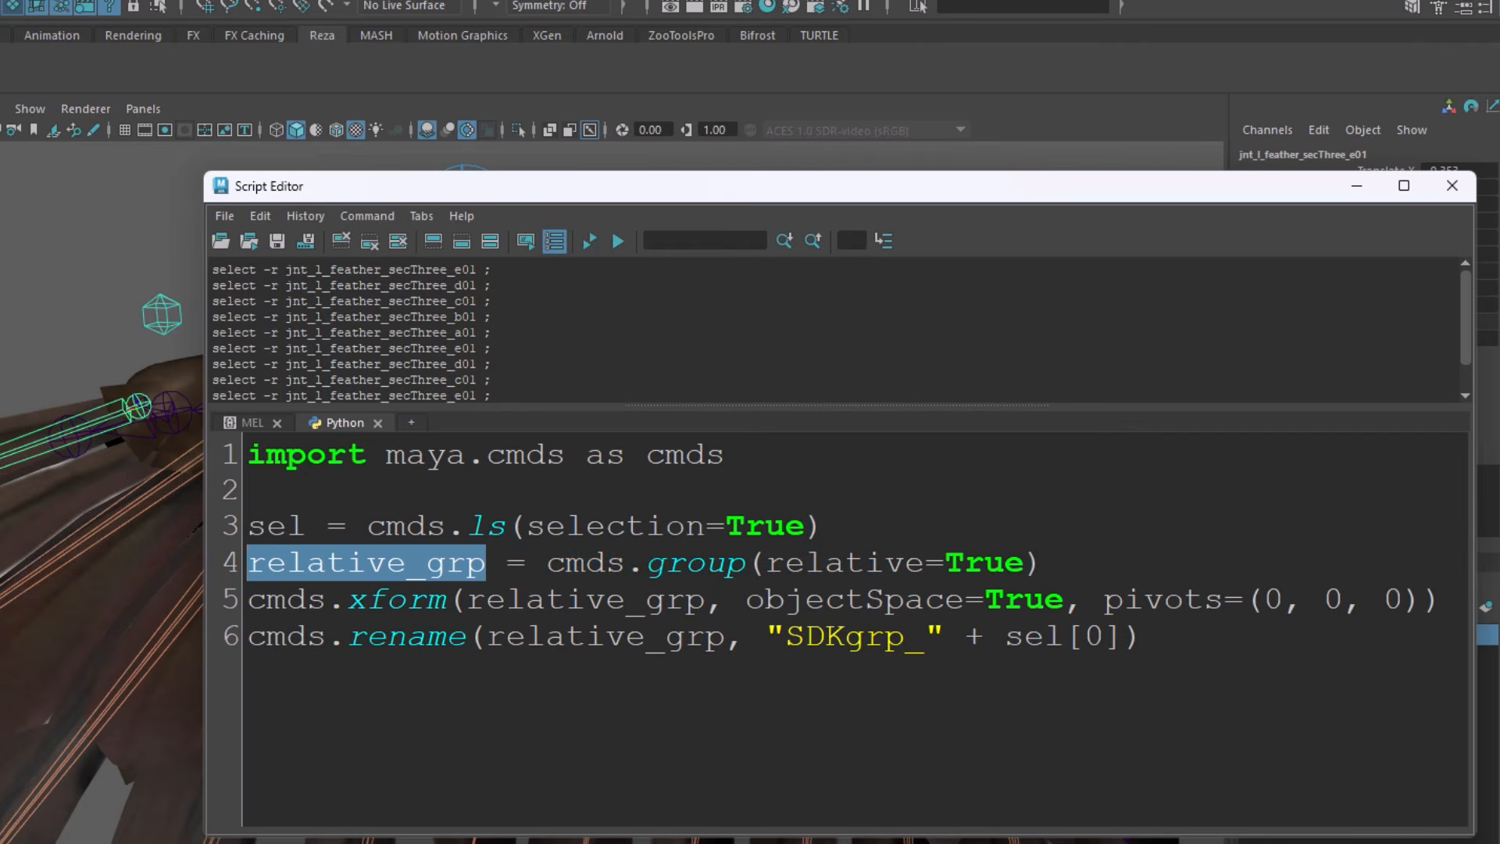
left_click(746, 562)
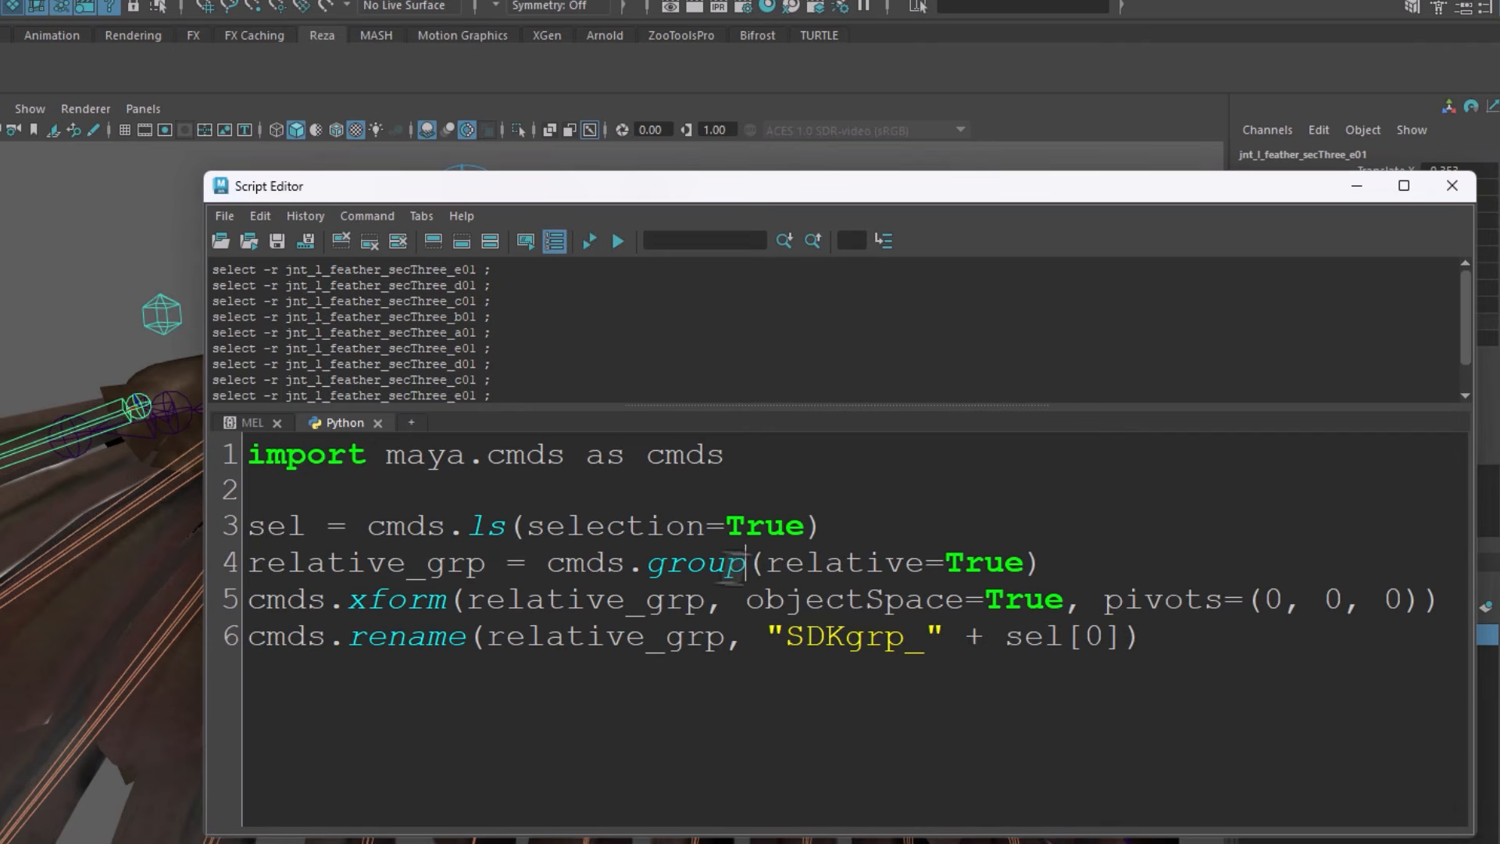
left_click_drag(746, 562, 647, 562)
left_click(709, 597)
left_click_drag(1064, 559, 234, 600)
left_click_drag(646, 564, 1020, 576)
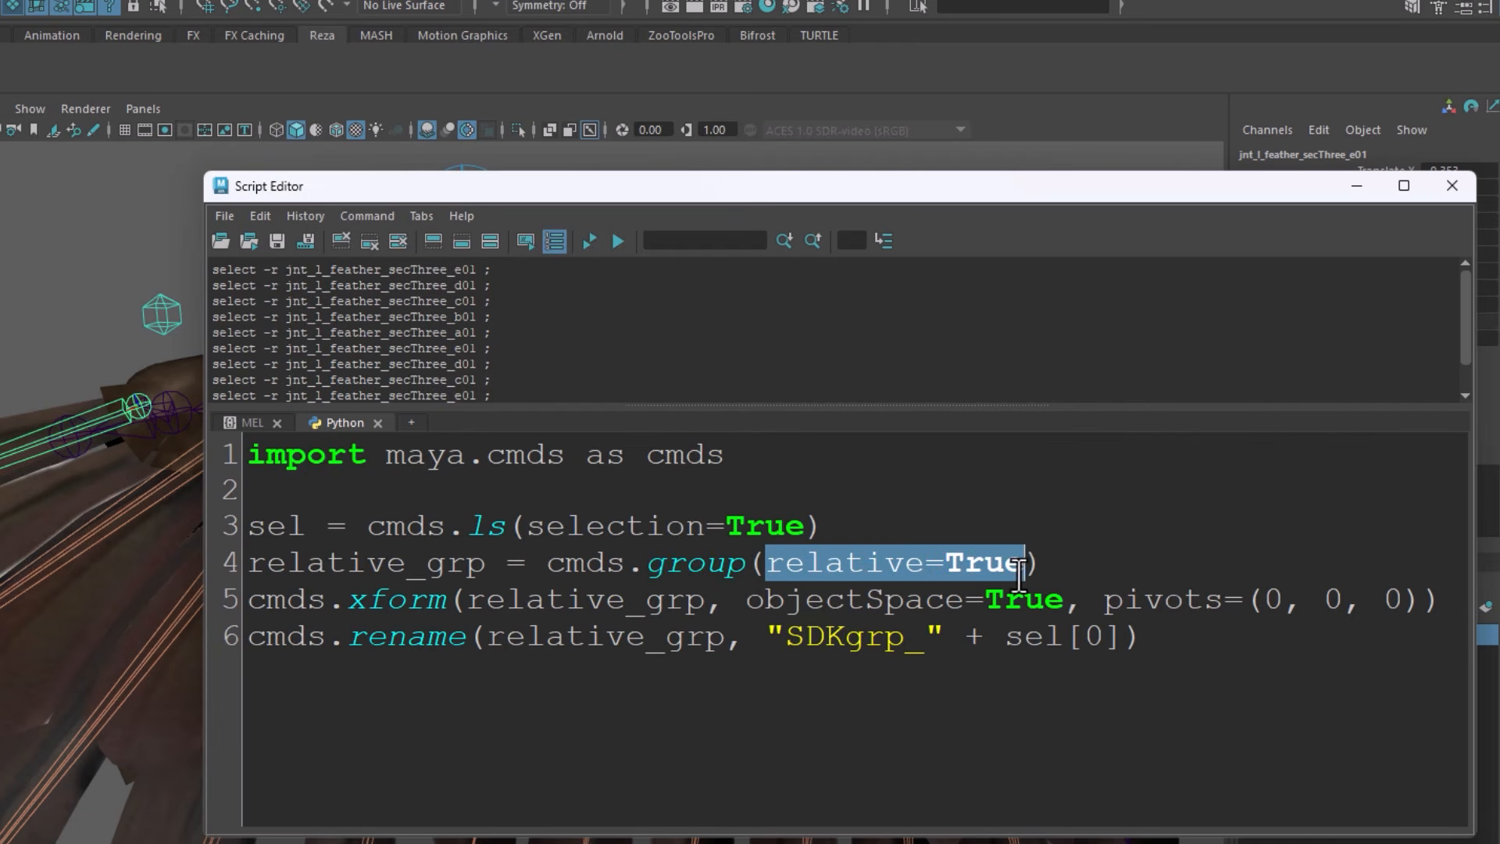
left_click_drag(488, 574, 247, 578)
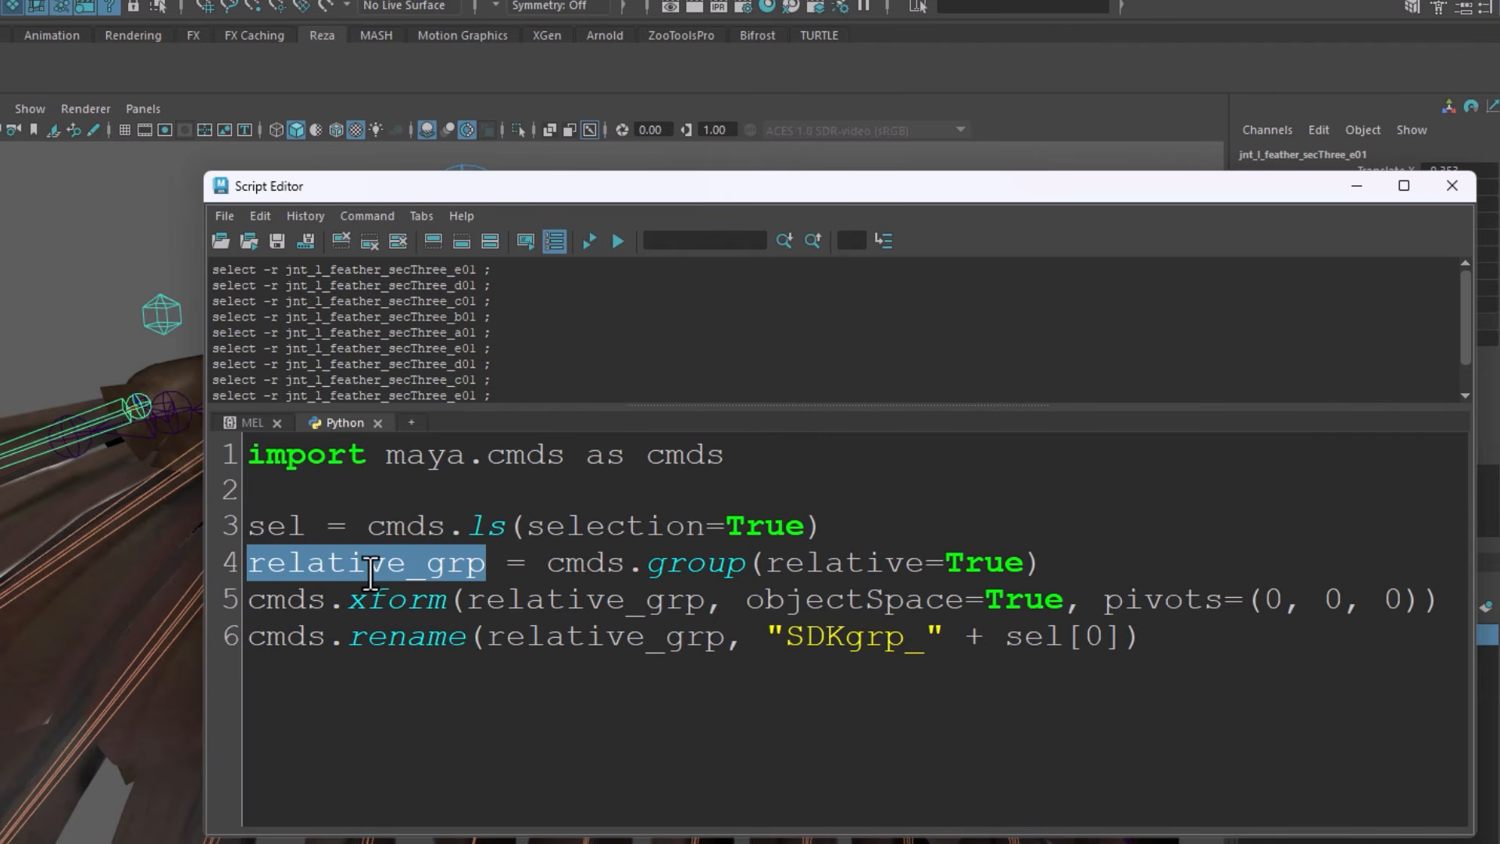
left_click_drag(1037, 564, 242, 528)
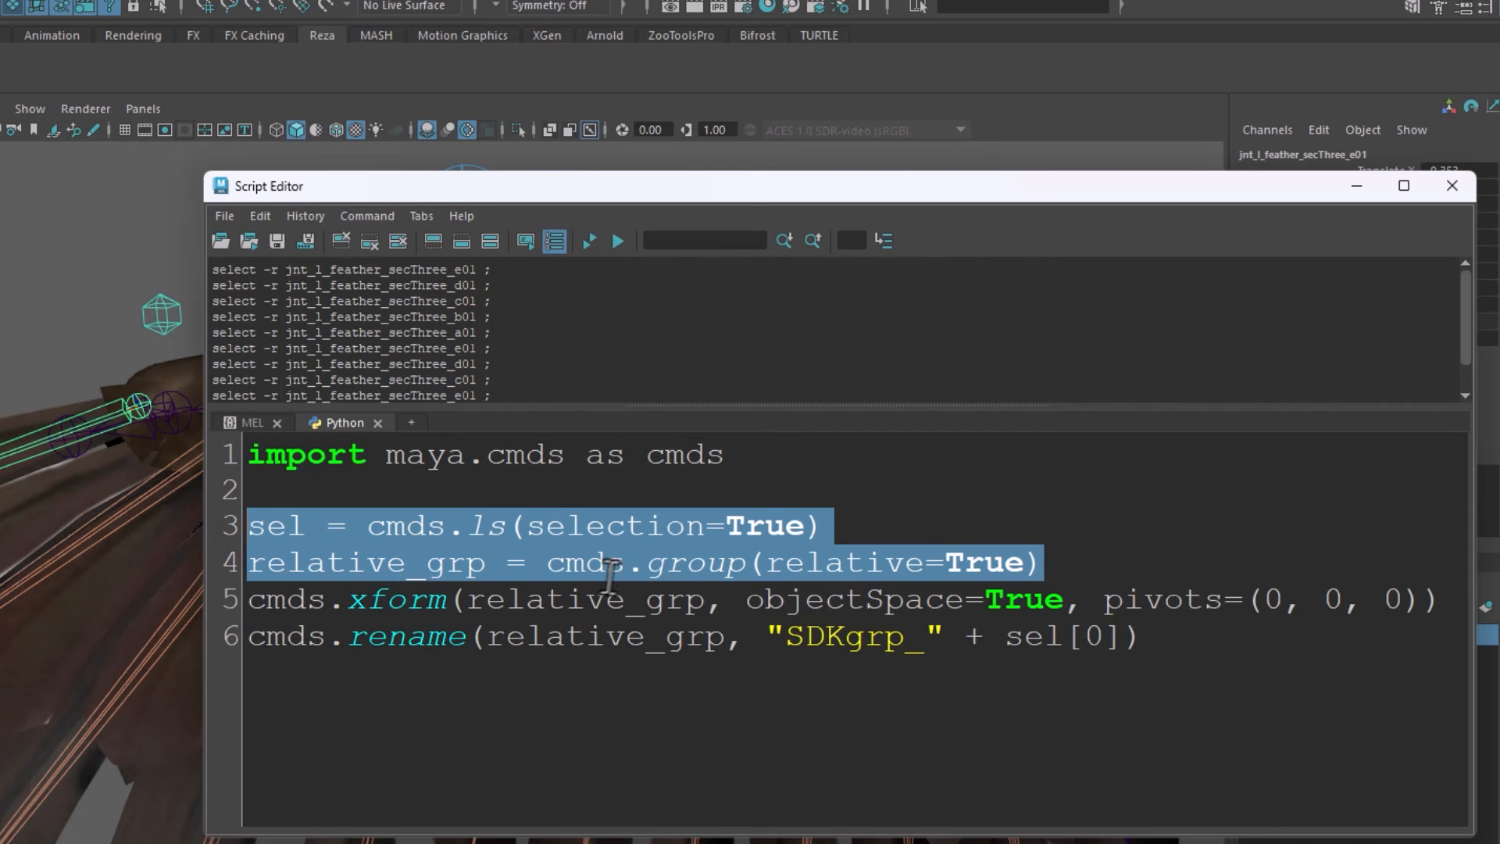
Review the cmds.xform line, examining its objectSpace=True flag and the (0, 0, 0) pivots value
left_click_drag(744, 599, 1061, 599)
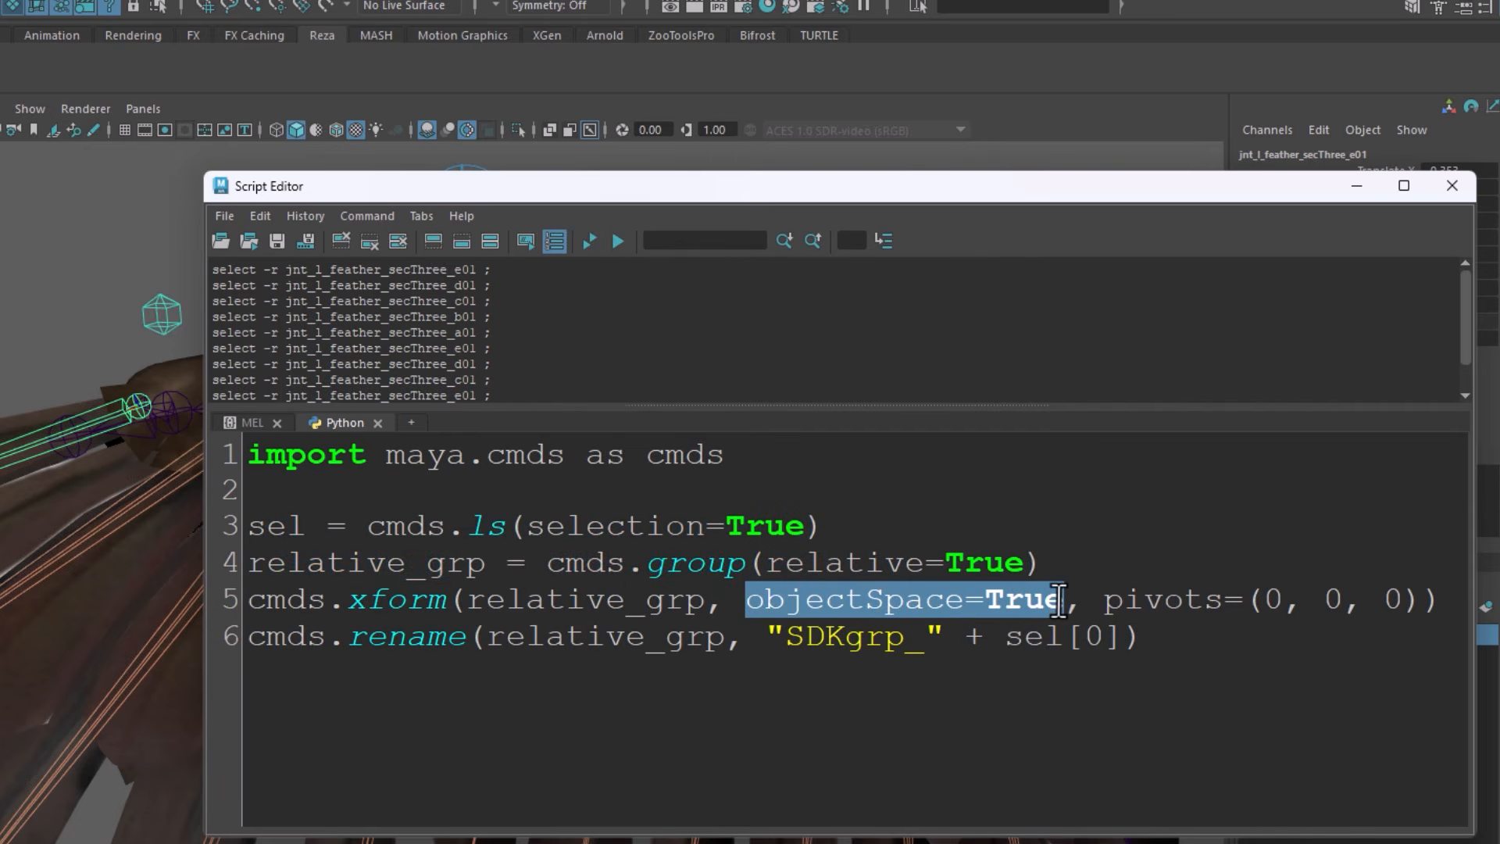
left_click(844, 599)
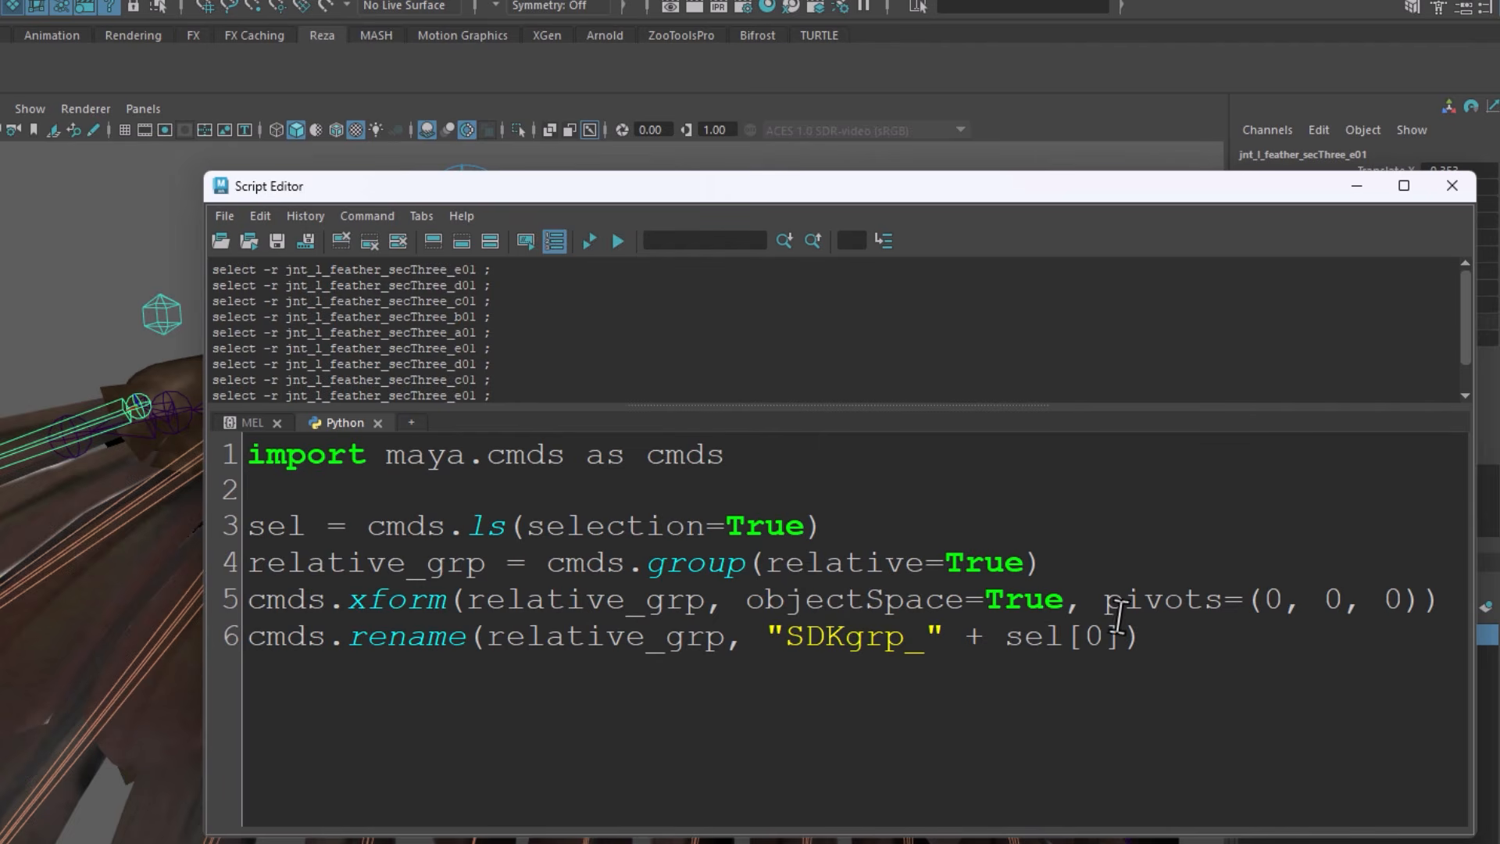
left_click_drag(1265, 602, 1403, 613)
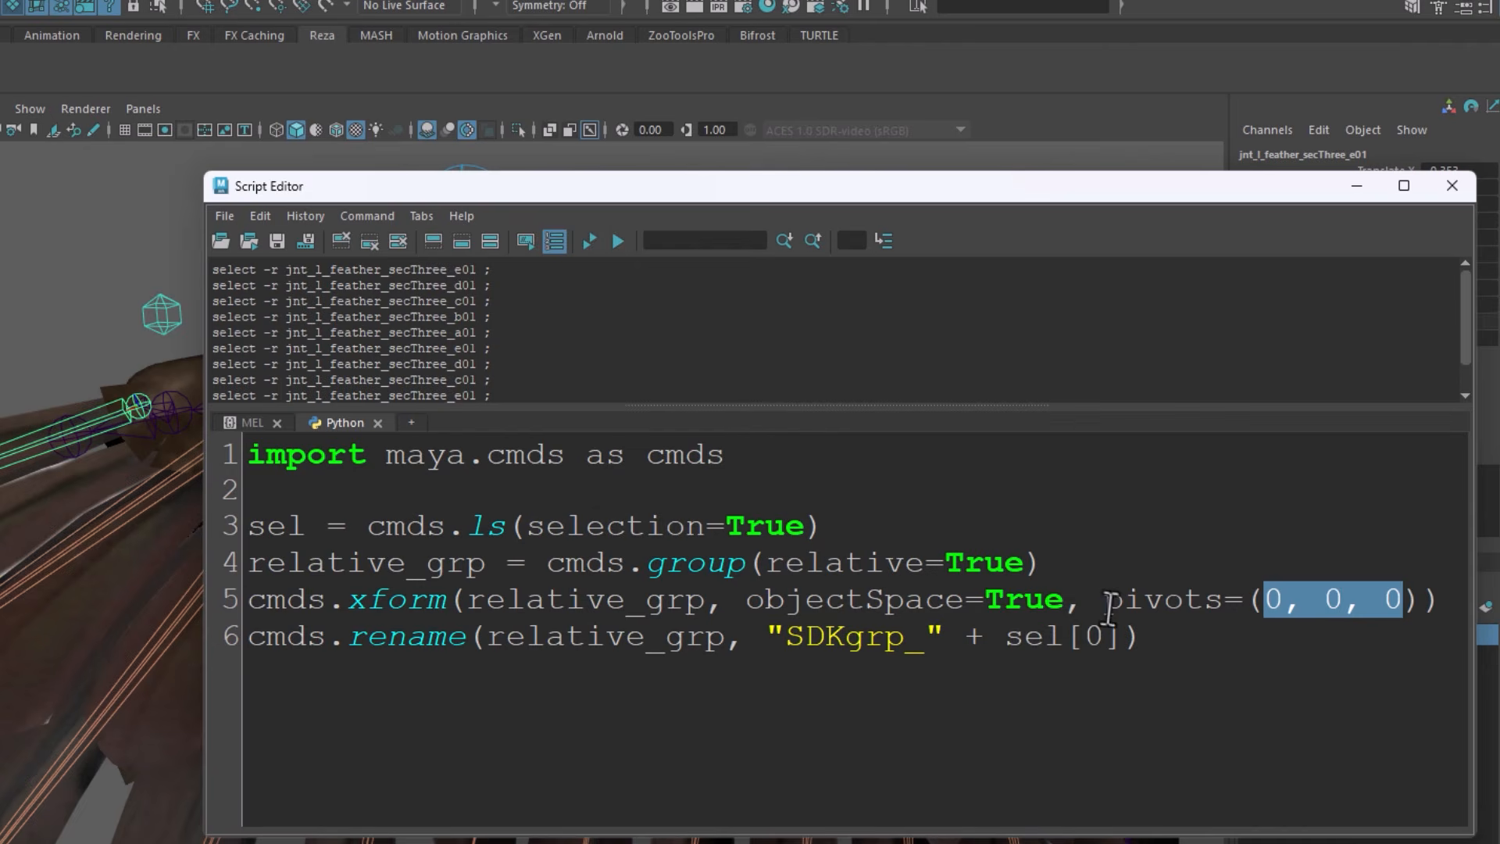
left_click_drag(1066, 600, 741, 606)
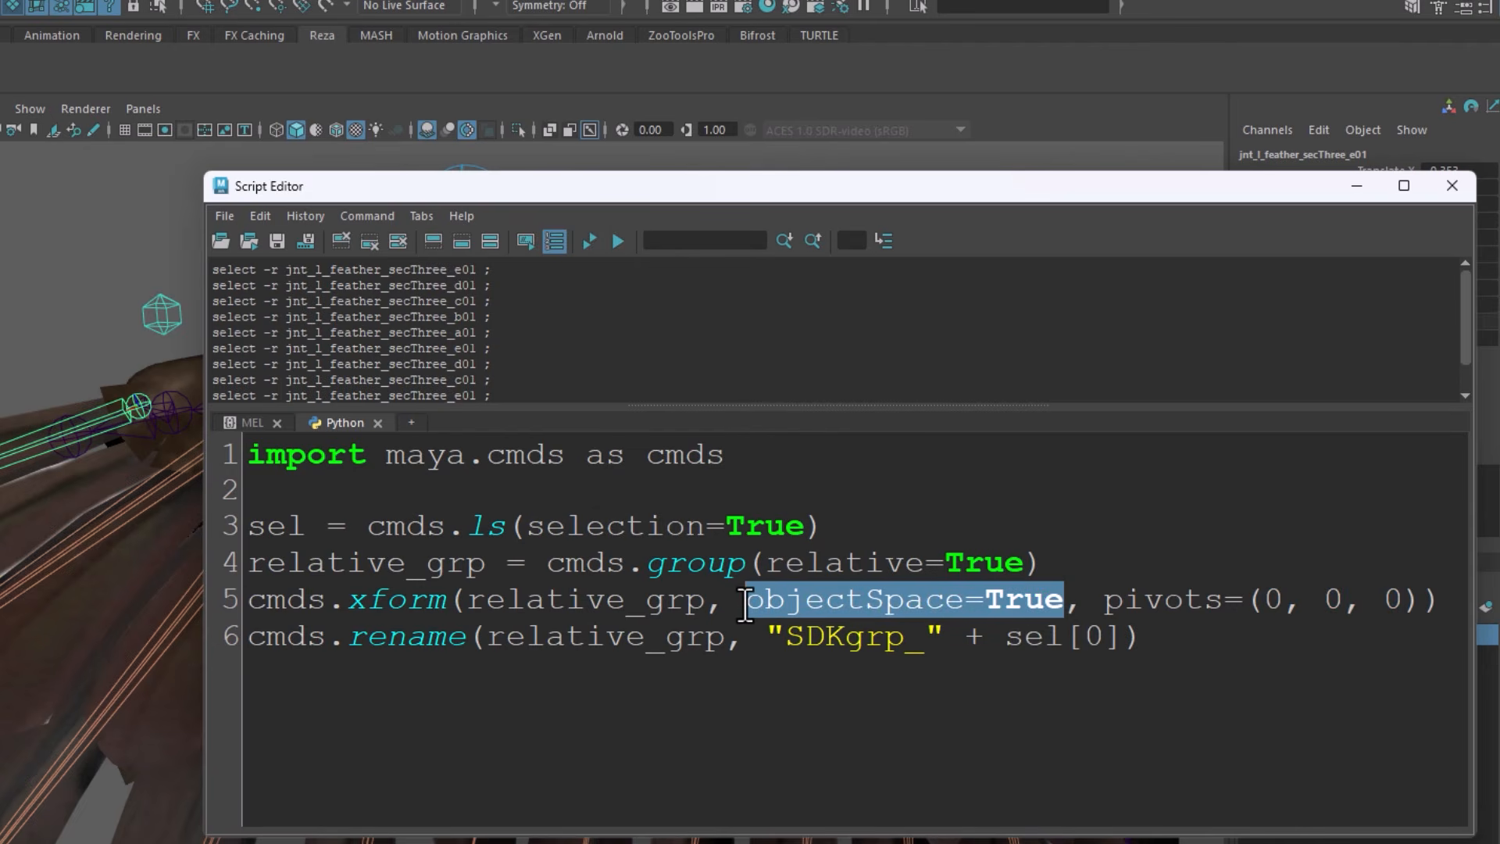
double_click(1025, 600)
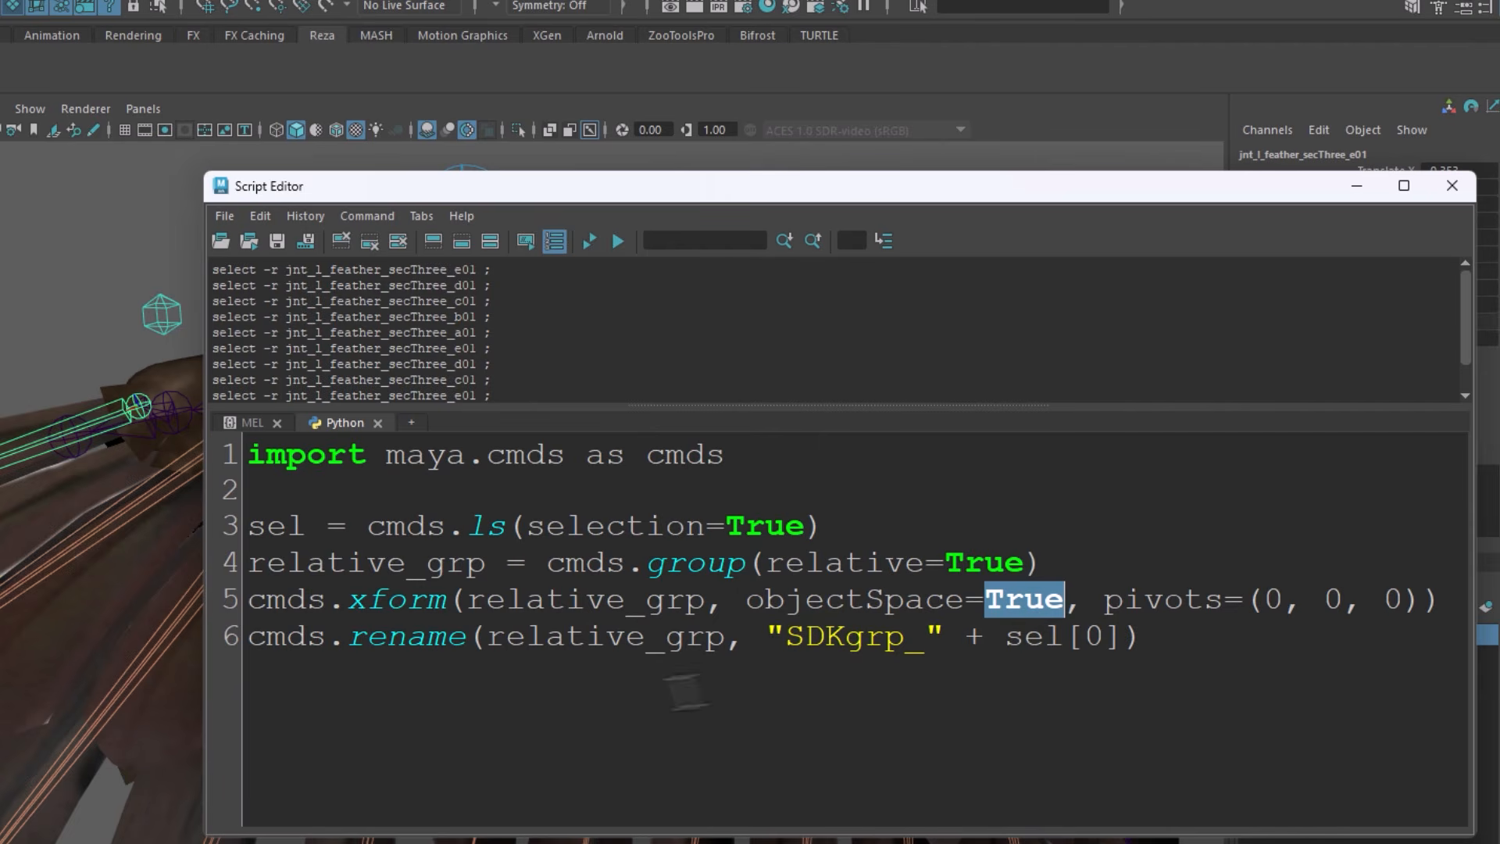
Review the cmds.rename line, tracing relative_grp to its definition and examining the "SDKgrp_" prefix and sel[0]
left_click(785, 636)
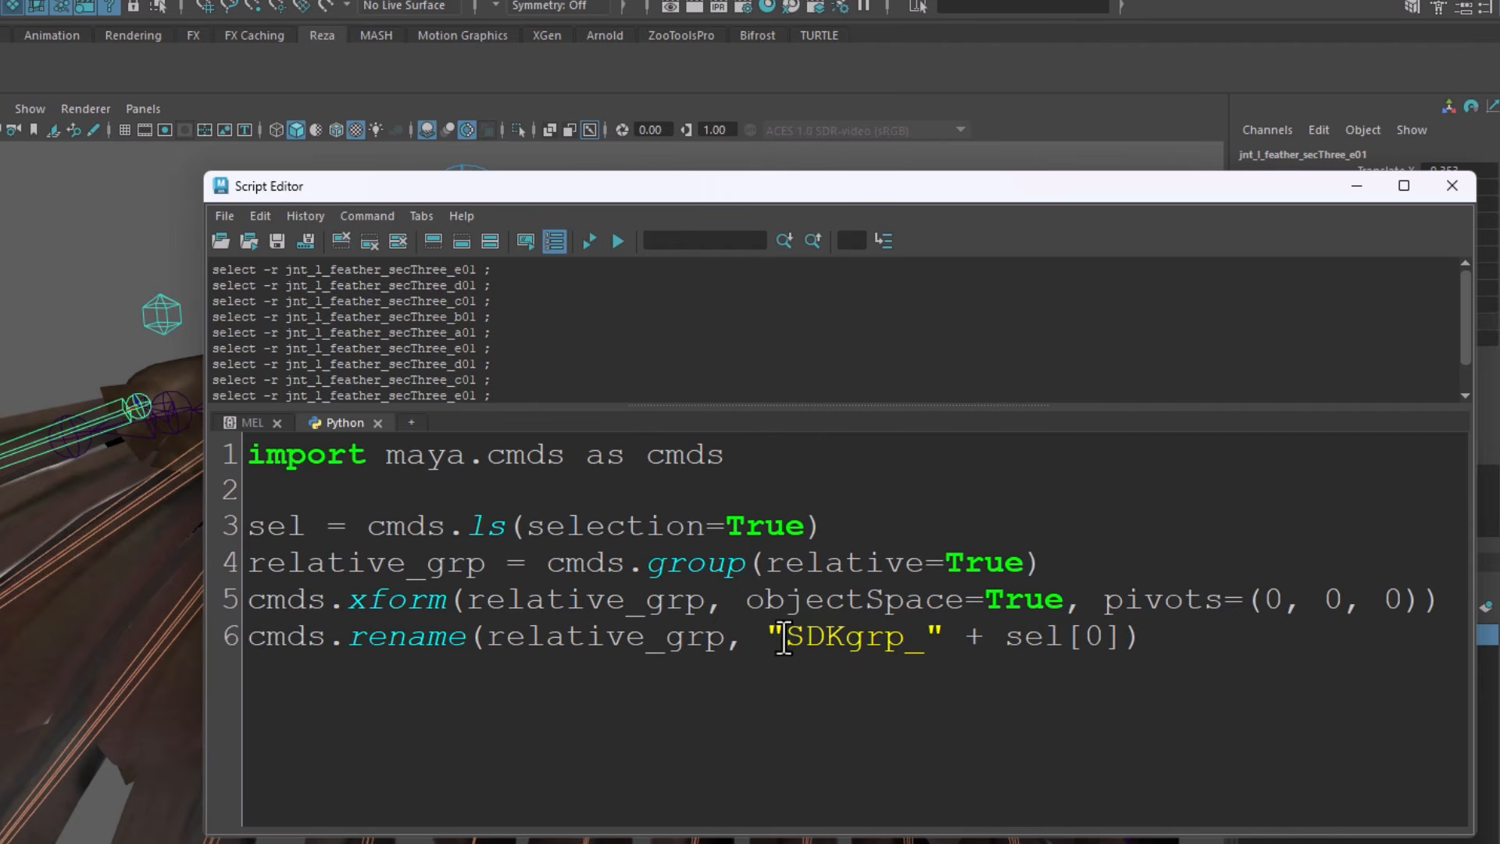
left_click_drag(349, 636, 464, 650)
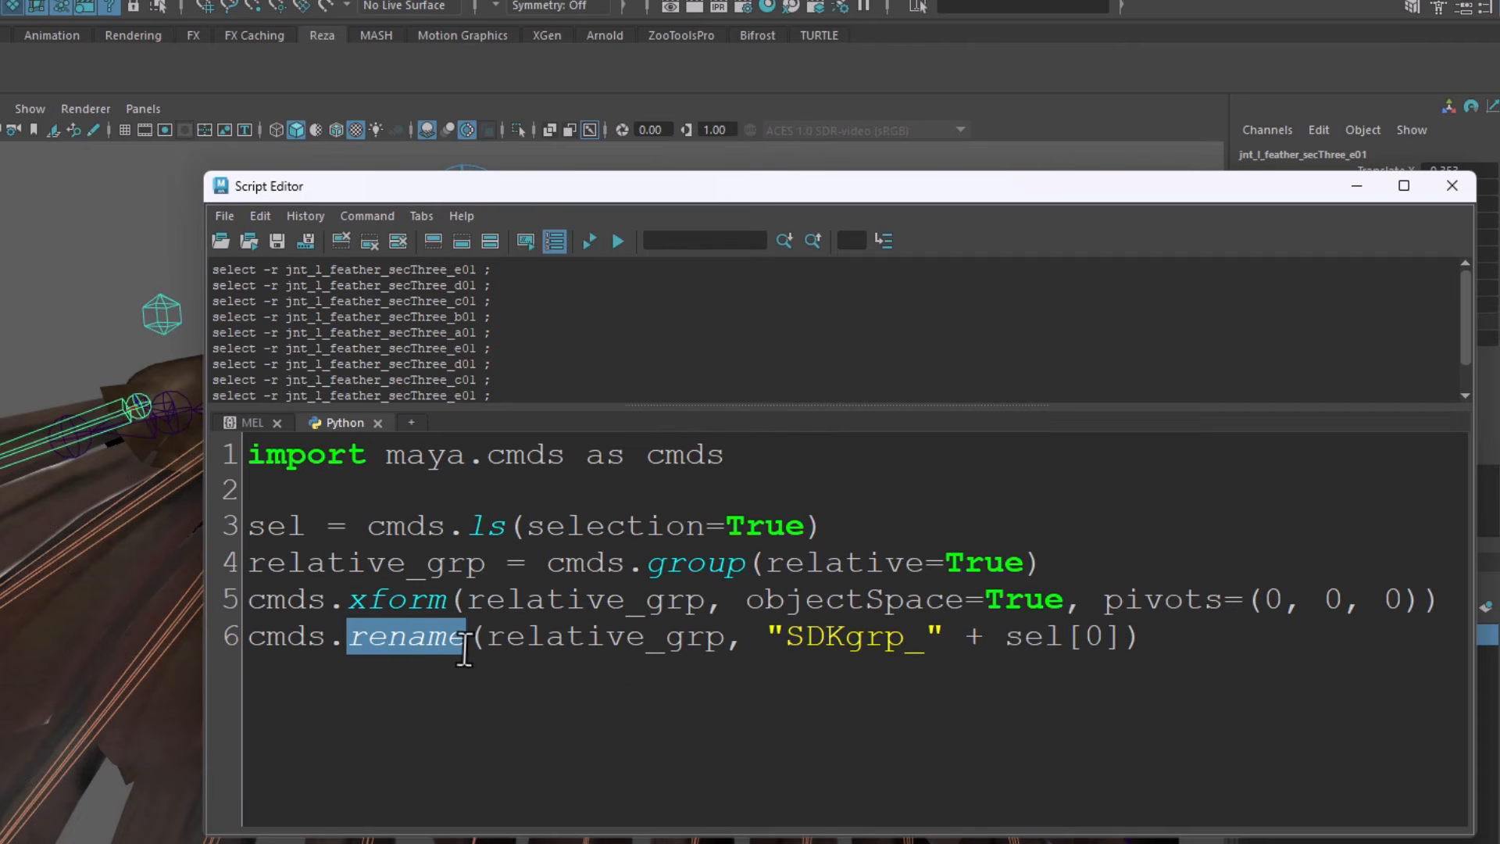
left_click_drag(468, 600, 698, 608)
left_click_drag(486, 564, 232, 569)
left_click_drag(785, 639, 922, 648)
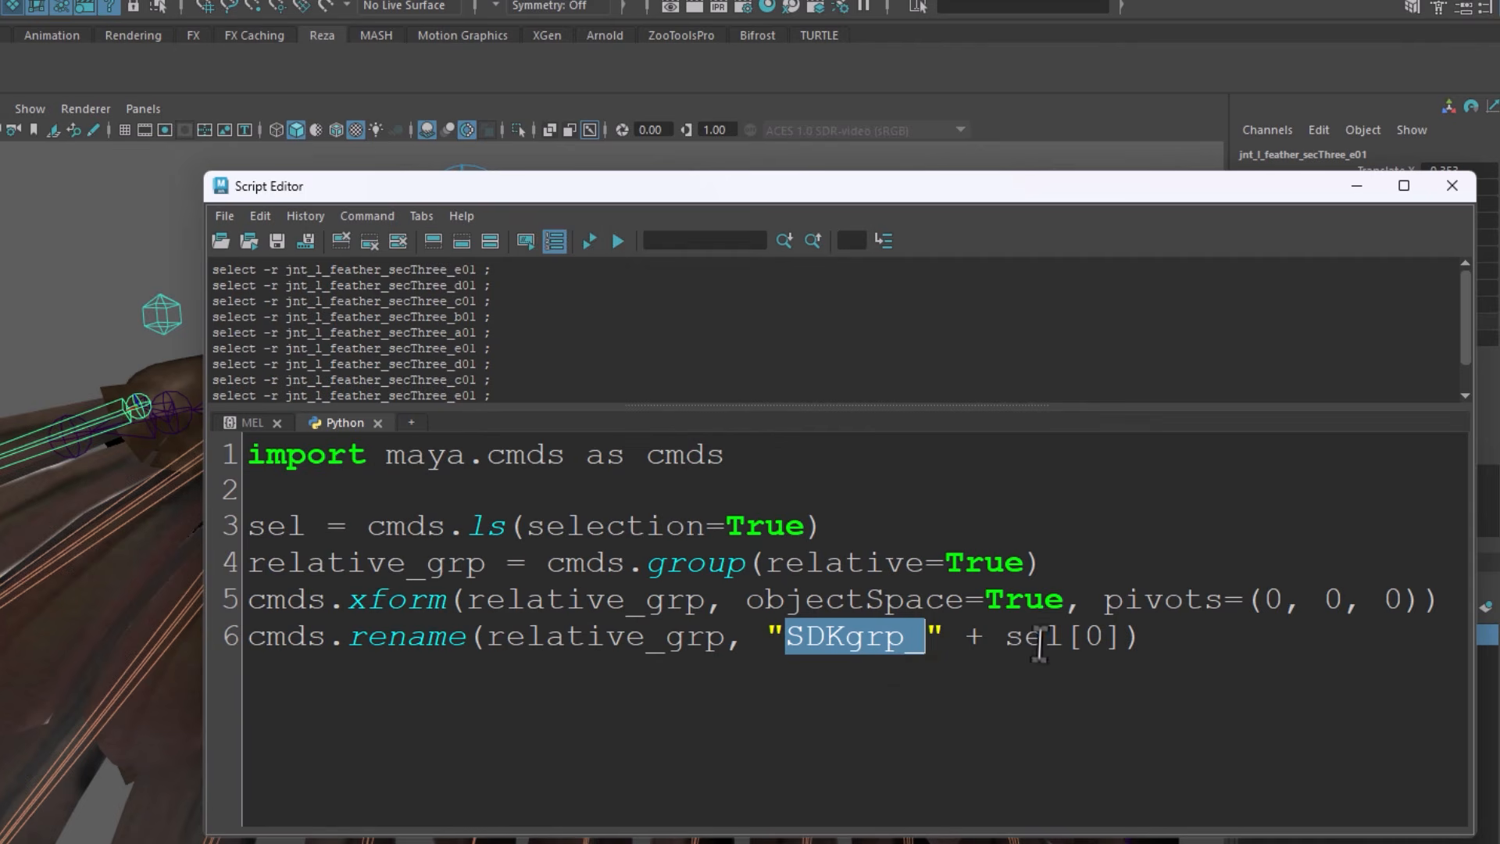
left_click_drag(1060, 636, 1014, 636)
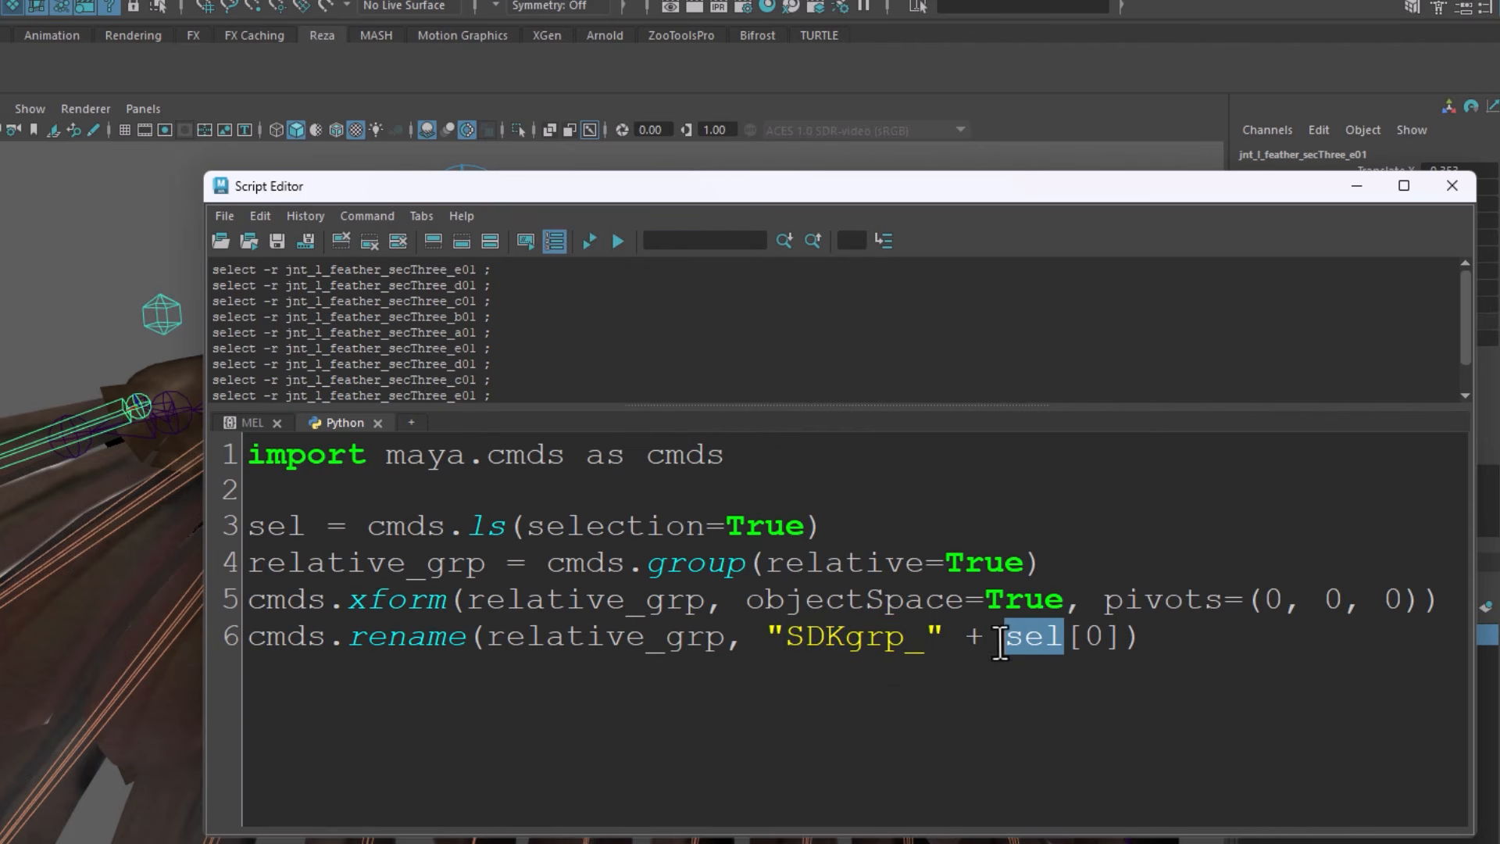
left_click_drag(1104, 638, 1086, 637)
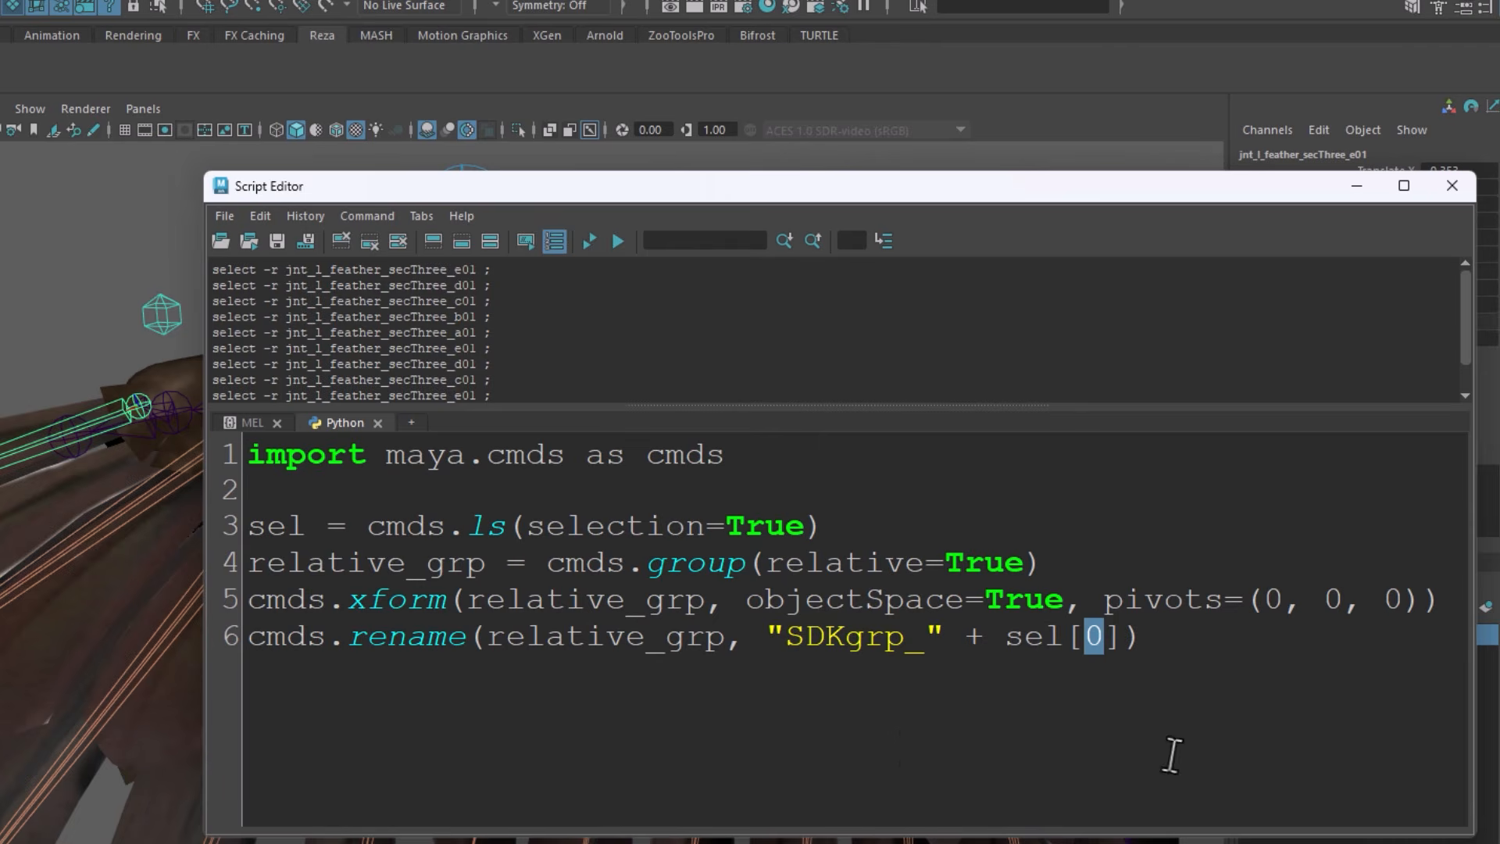
Save the entire script to the current custom shelf as a Python shelf button
left_click_drag(1146, 645, 182, 453)
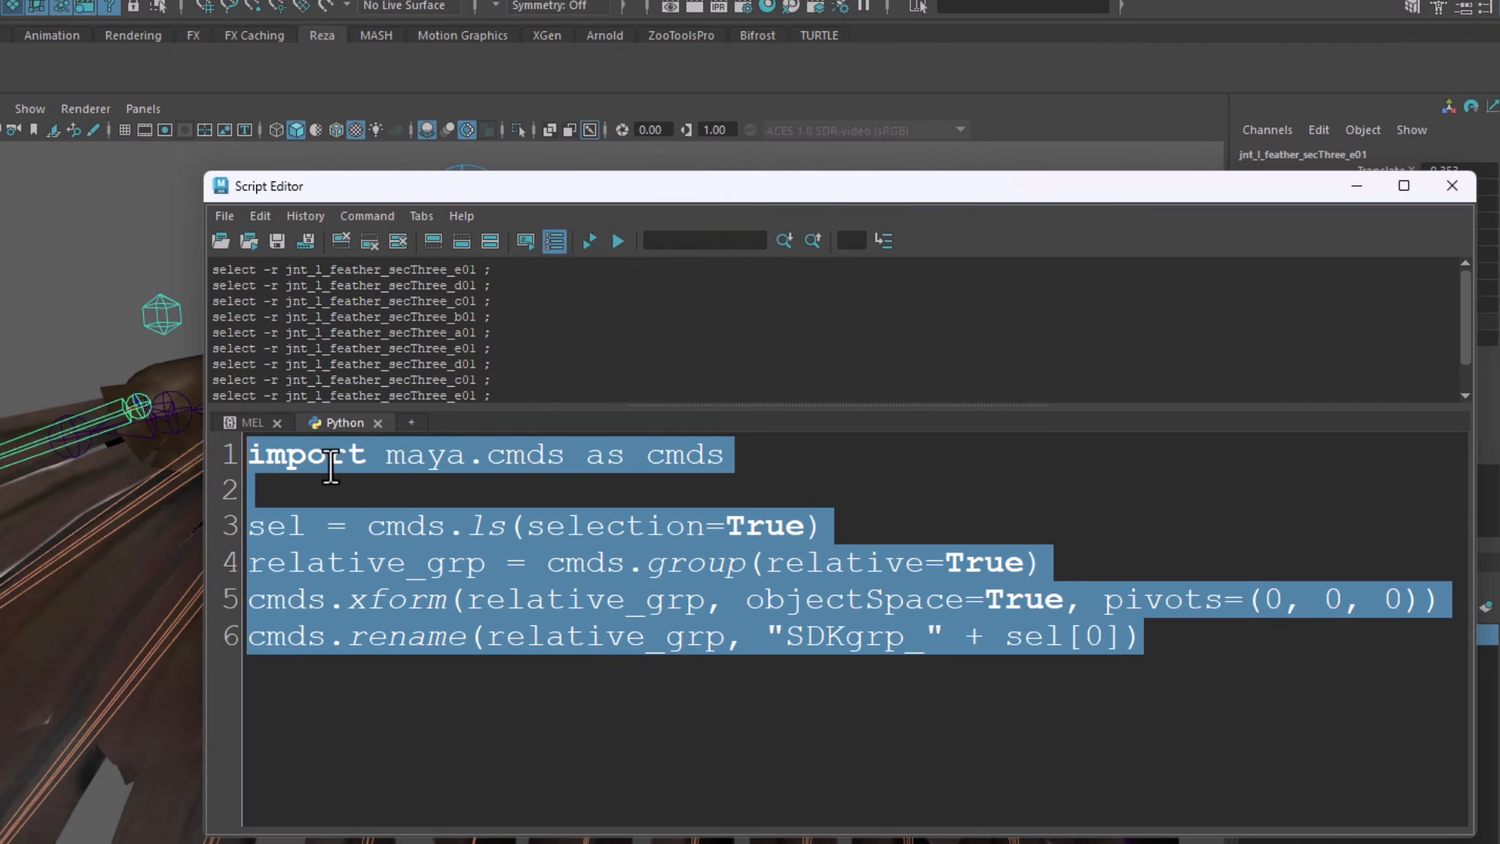
middle_click_drag(331, 467, 54, 80)
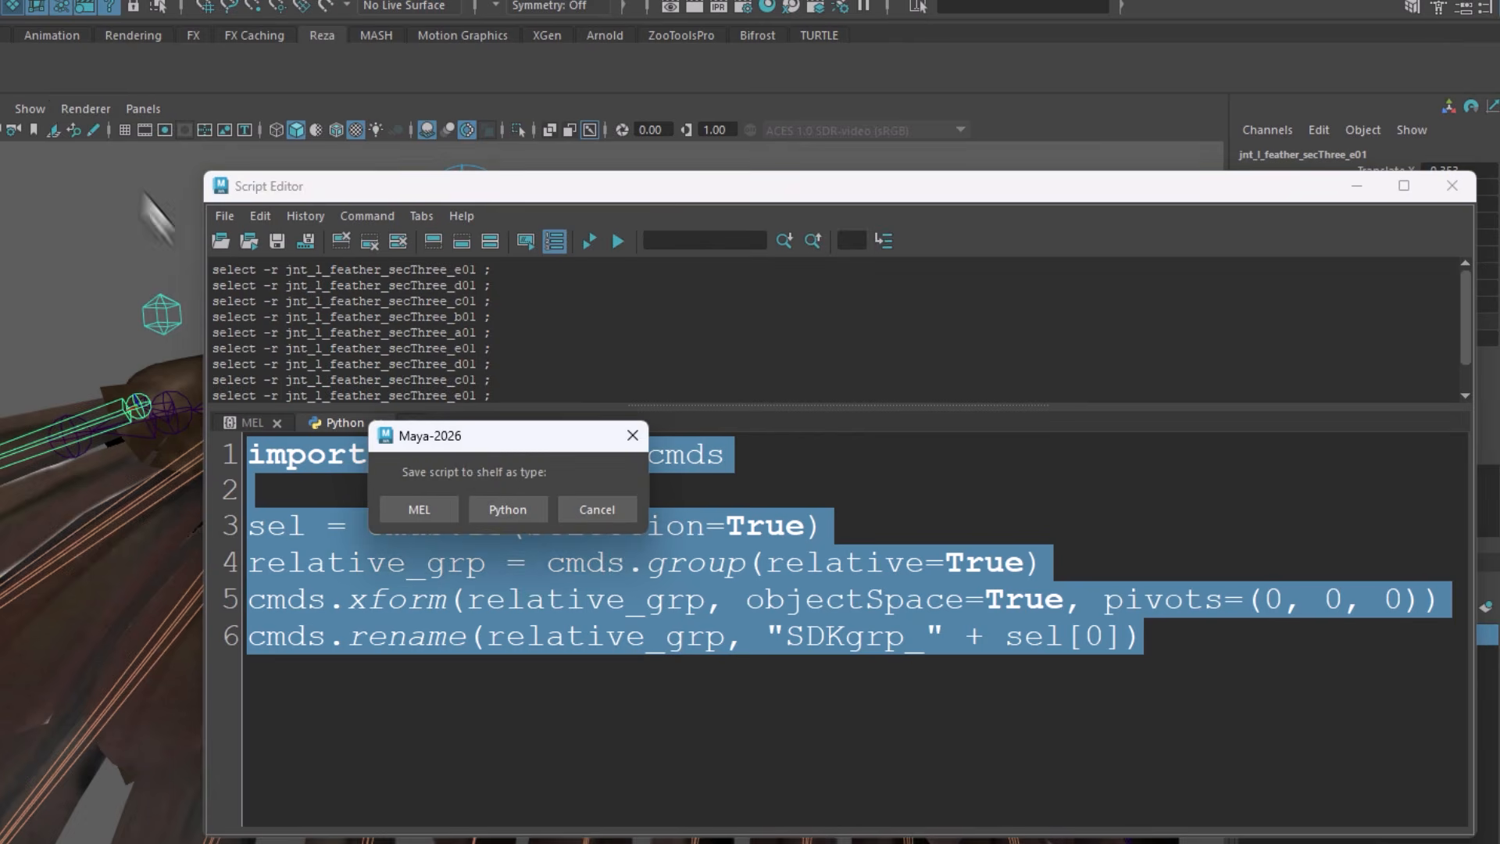
left_click(512, 508)
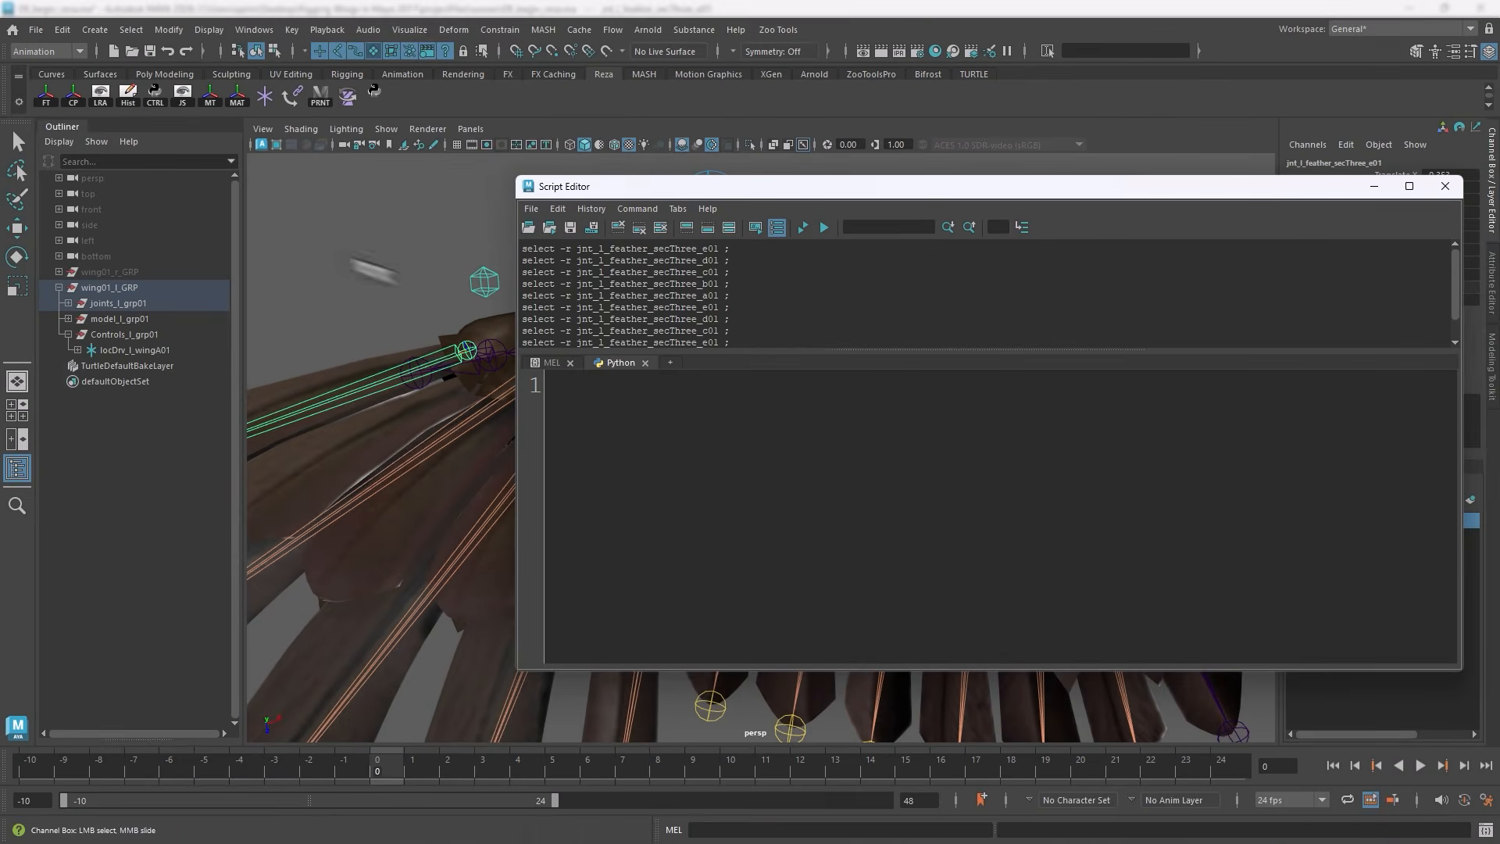
Label the new script's shelf icon "GRPr", save all shelves and close the Script Editor
left_click(18, 101)
left_click(43, 148)
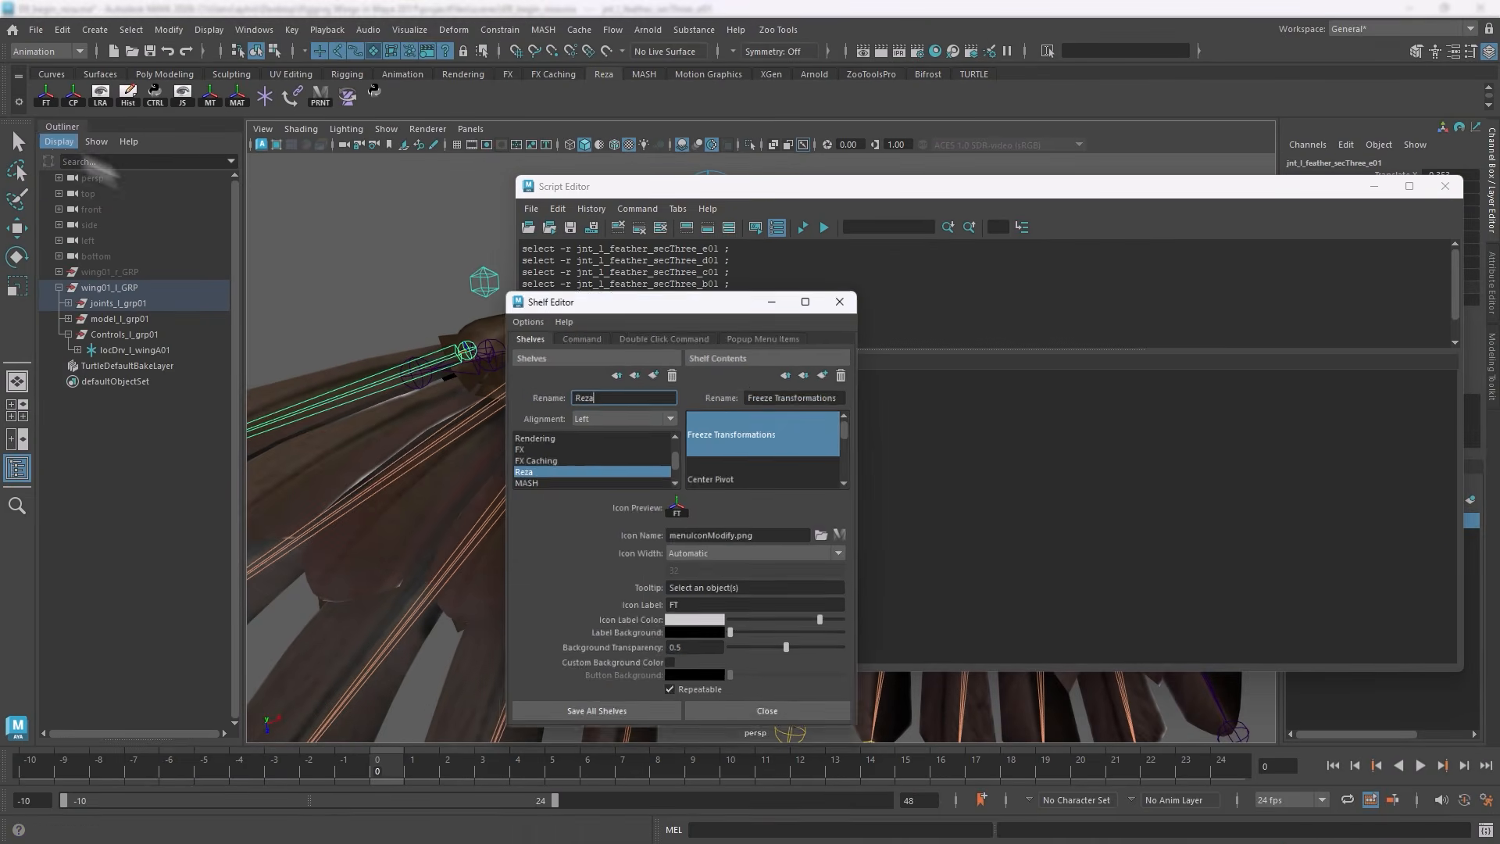
scroll(706, 452, "down", 5)
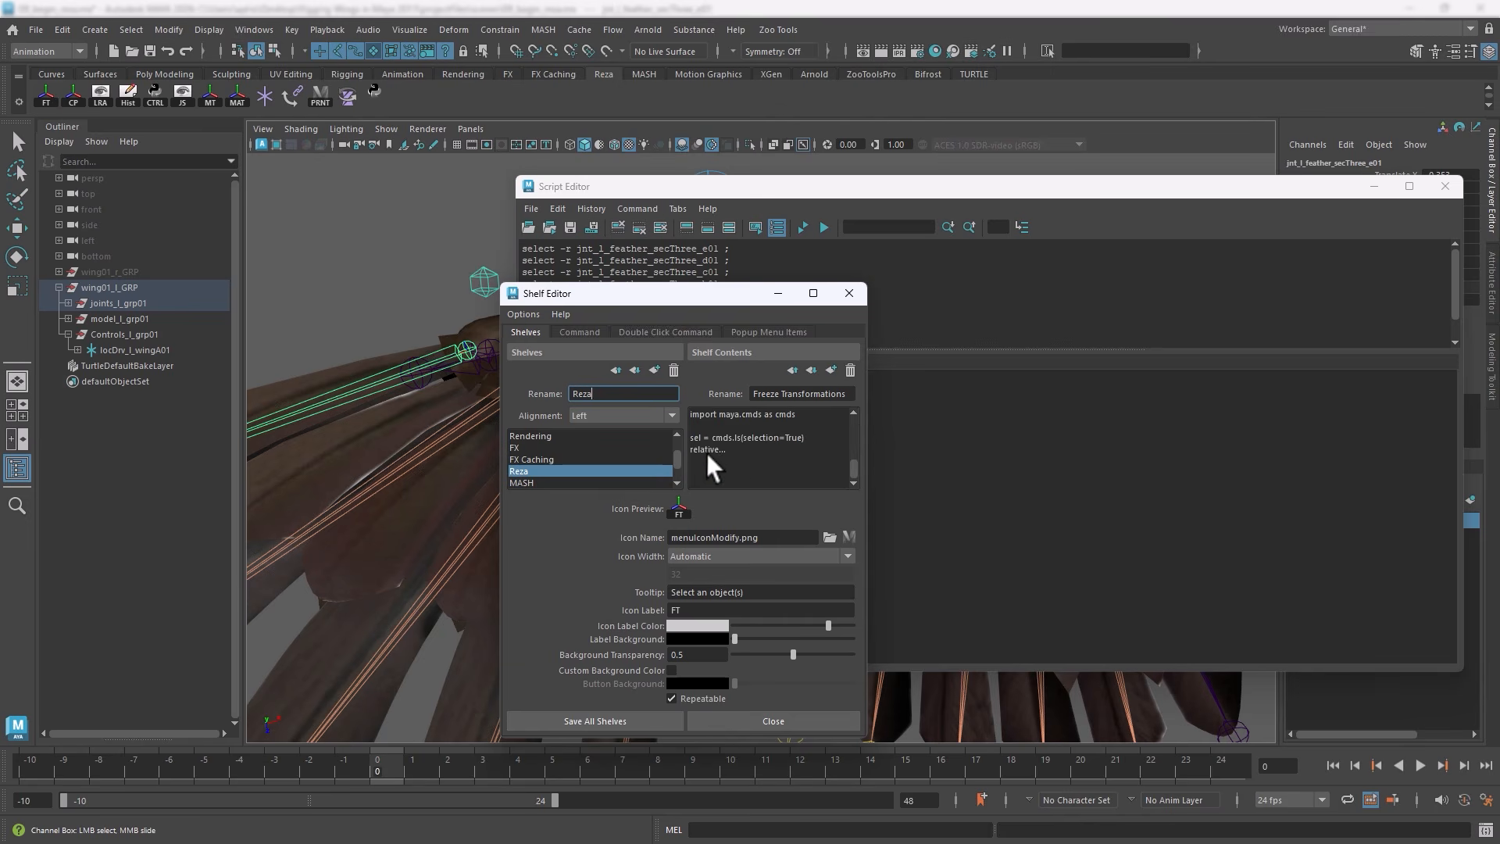
left_click(706, 443)
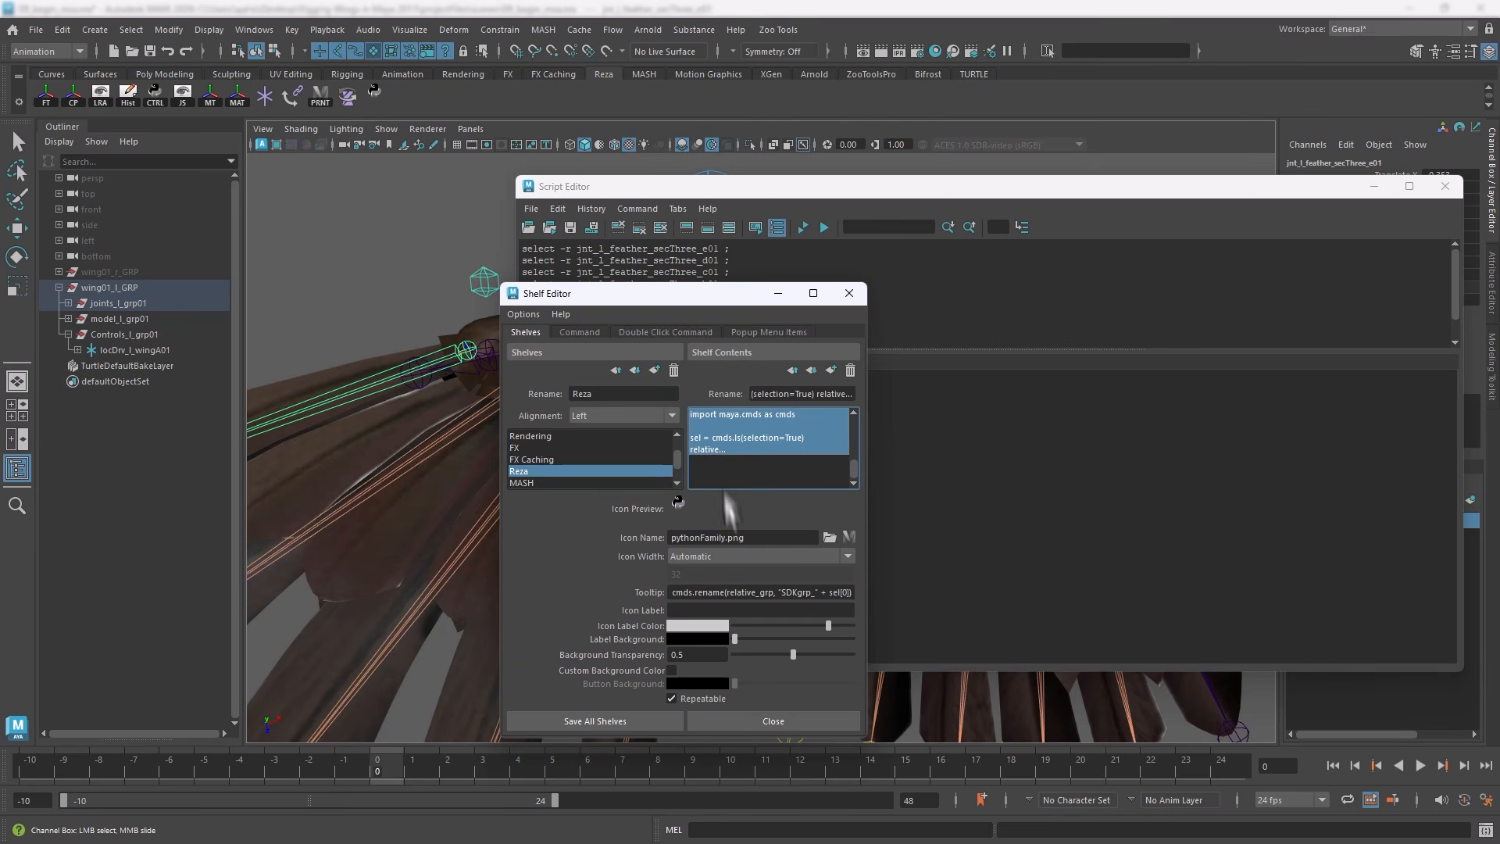
left_click(686, 610)
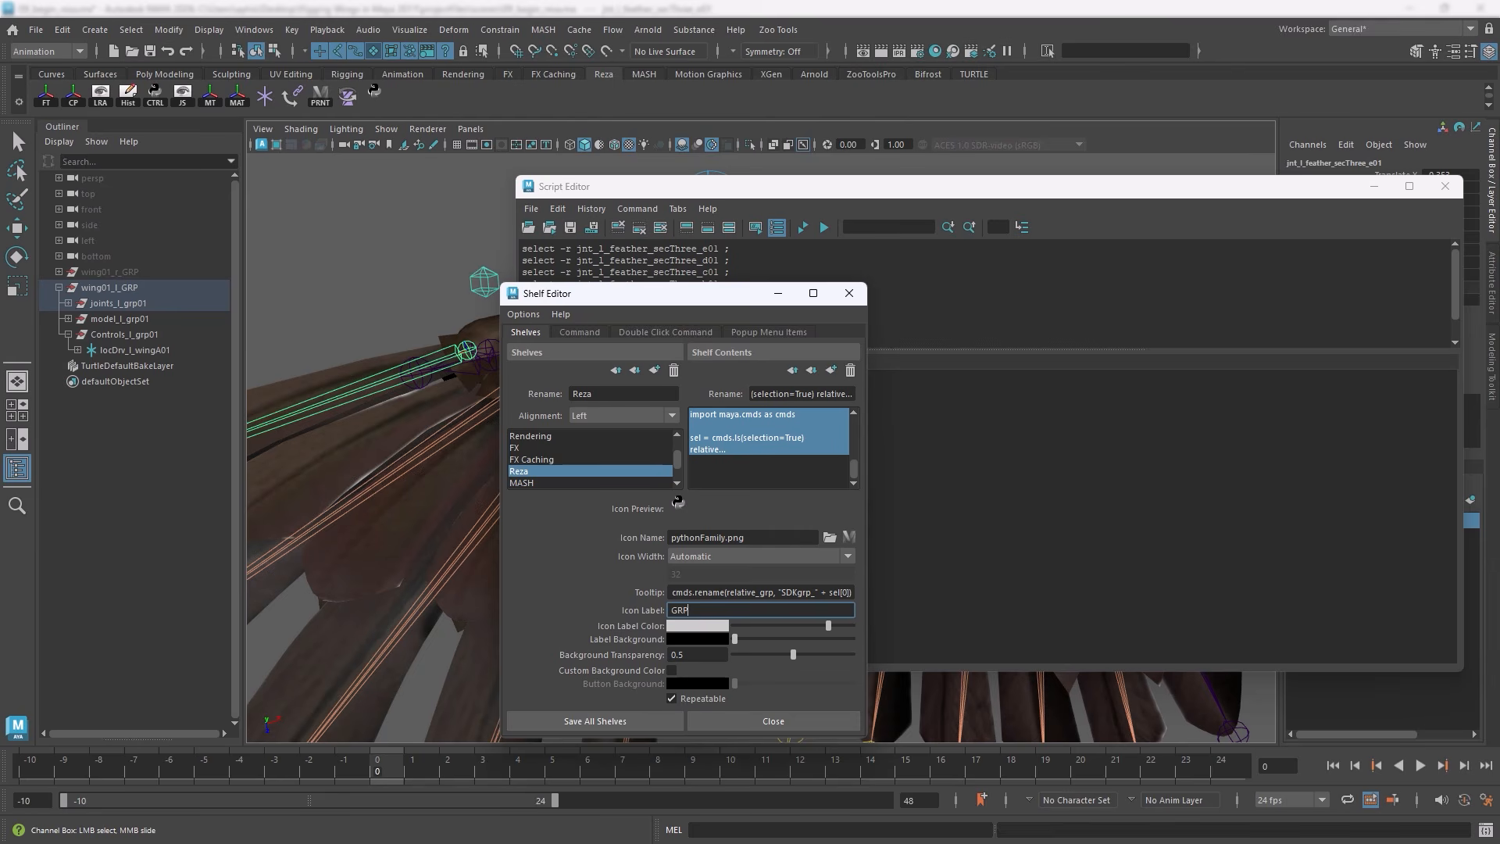
left_click(619, 722)
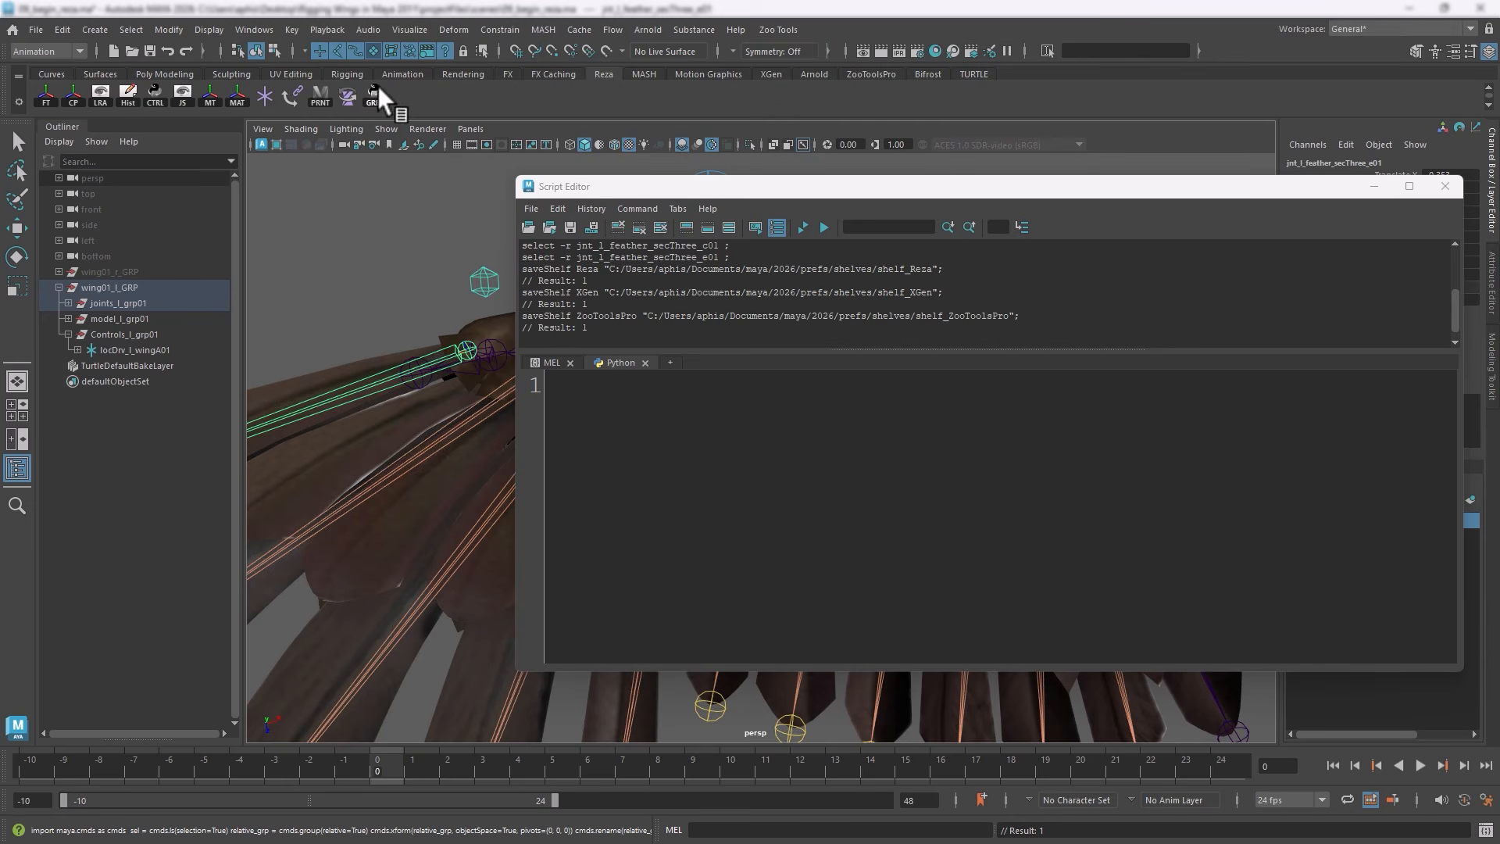
left_click(1445, 185)
Run the grouping script on the feather joint jnt_l_feather_secThree_e01 and reveal the new SDK group in the hierarchy
left_click(398, 295)
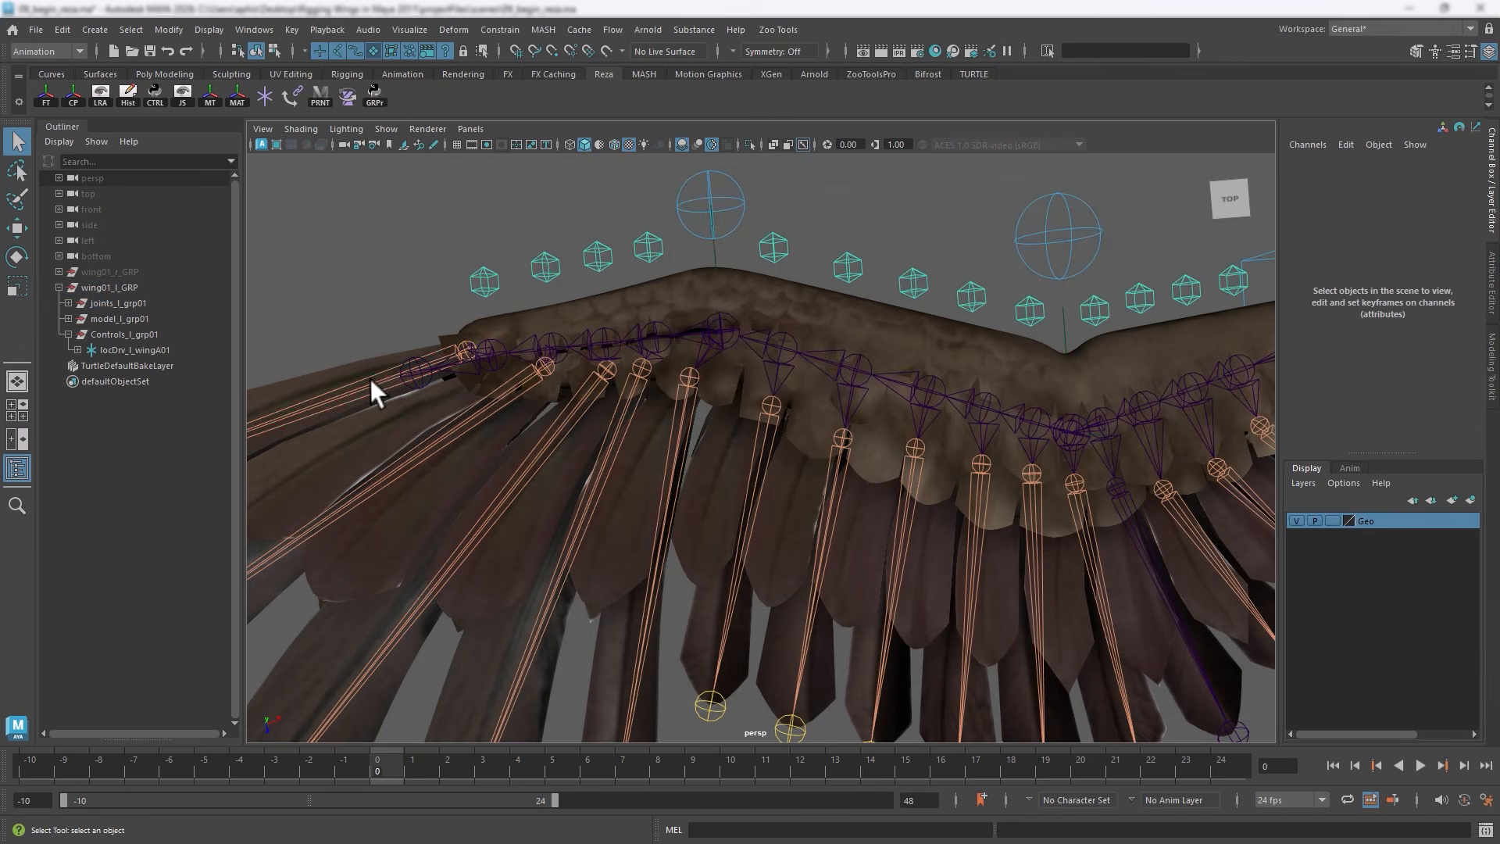
left_click(370, 380)
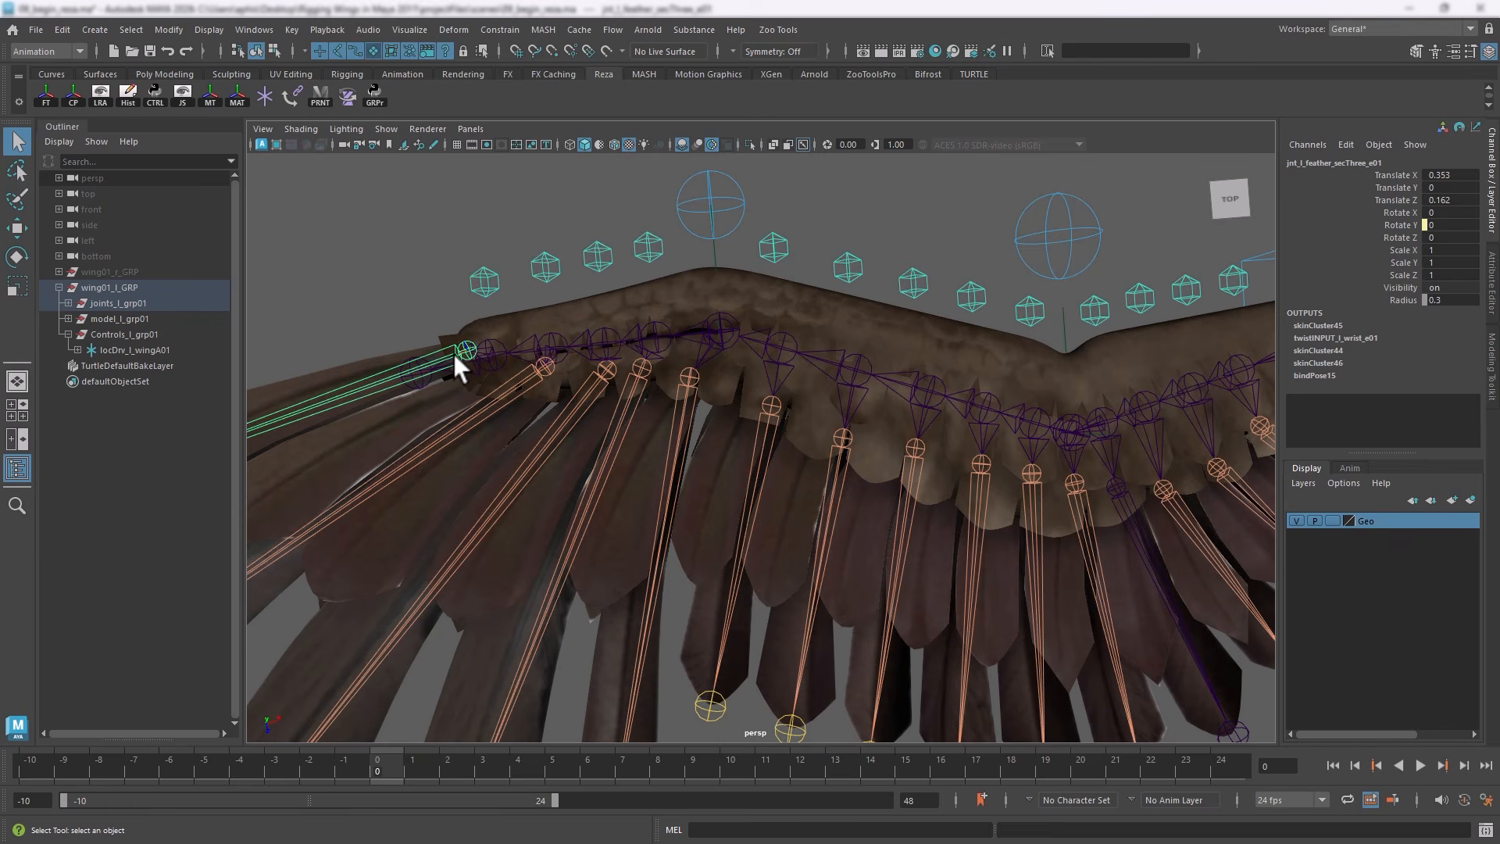
left_click(376, 94)
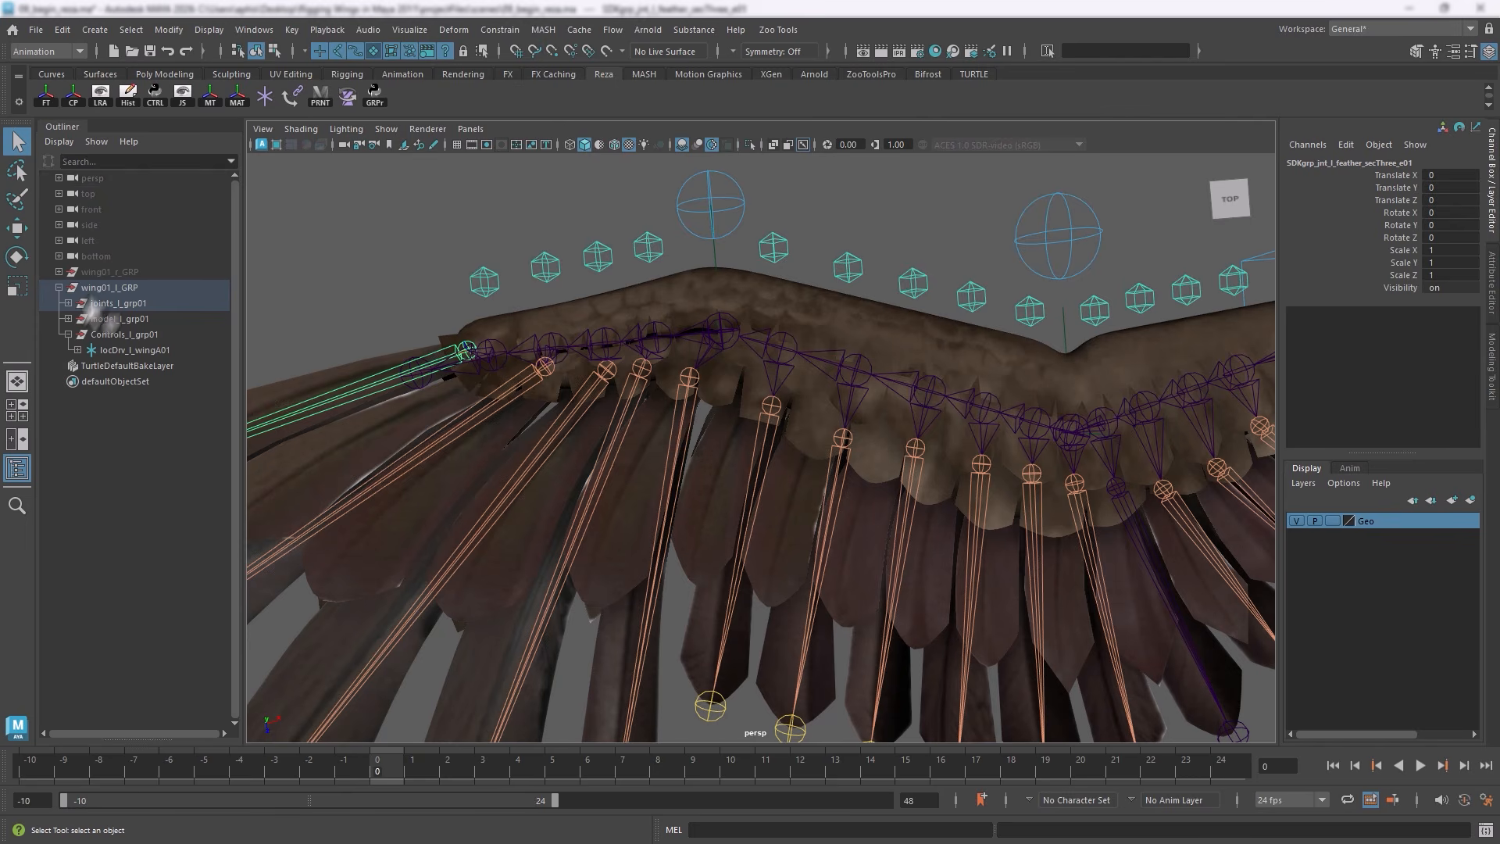
key("f")
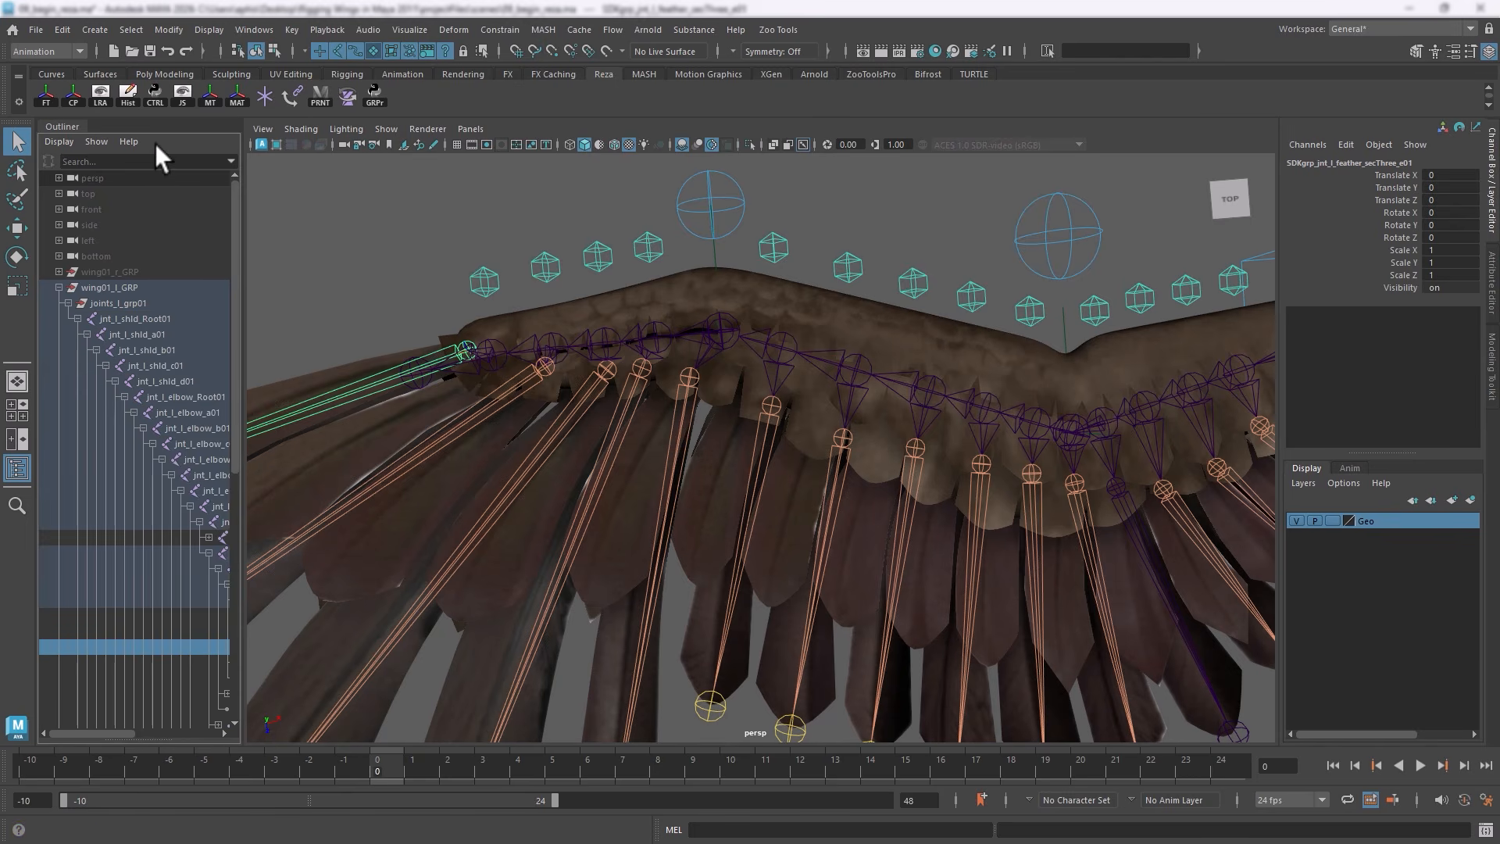
left_click_drag(100, 731, 184, 733)
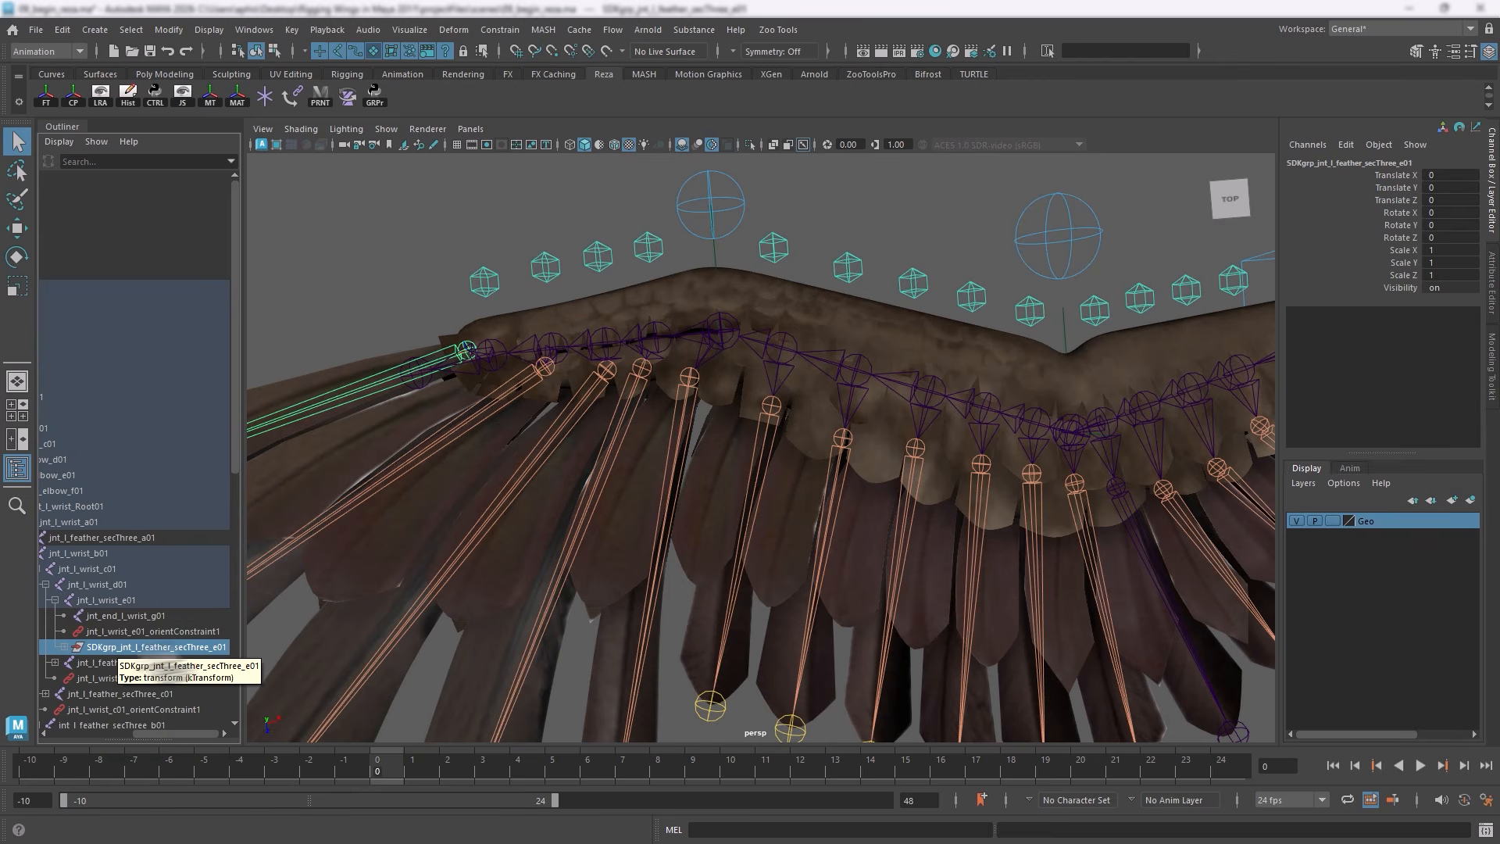
Create SDK groups one by one above the remaining secThree feather joints d01, c01, b01 and a01
left_click(494, 400)
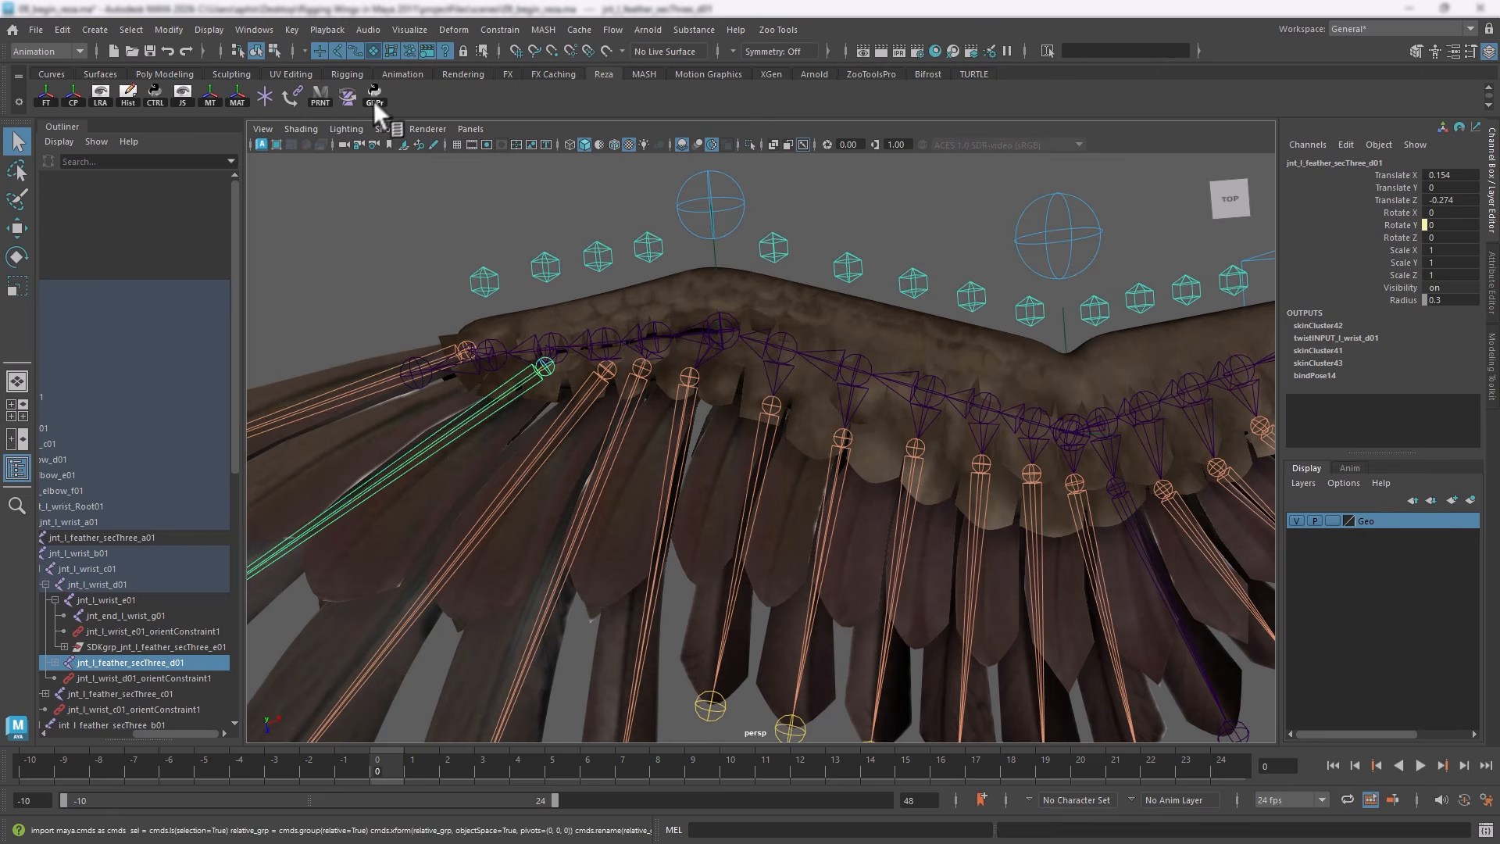
left_click(561, 428)
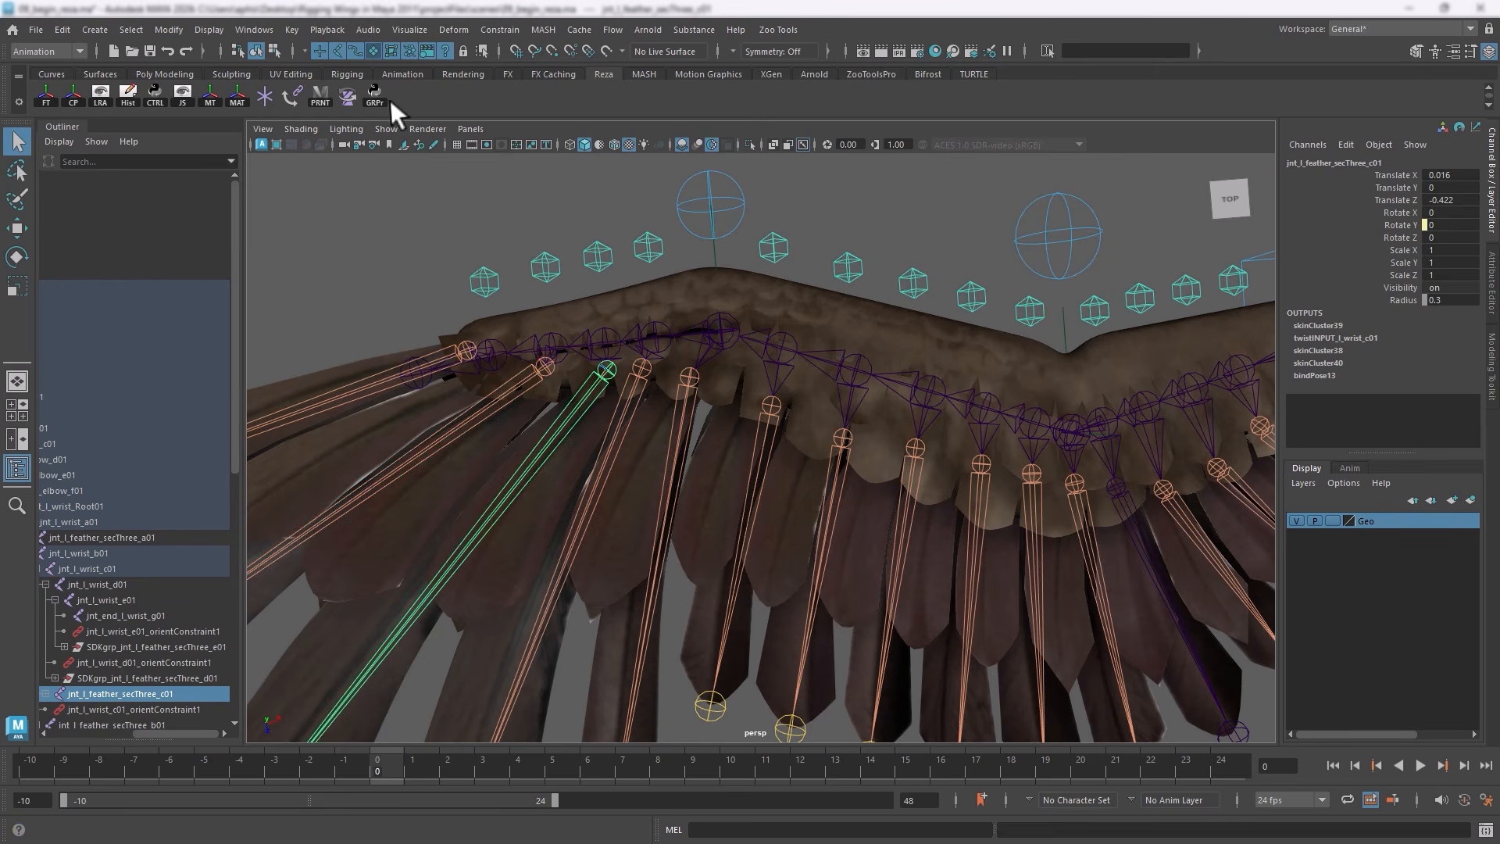
left_click(600, 475)
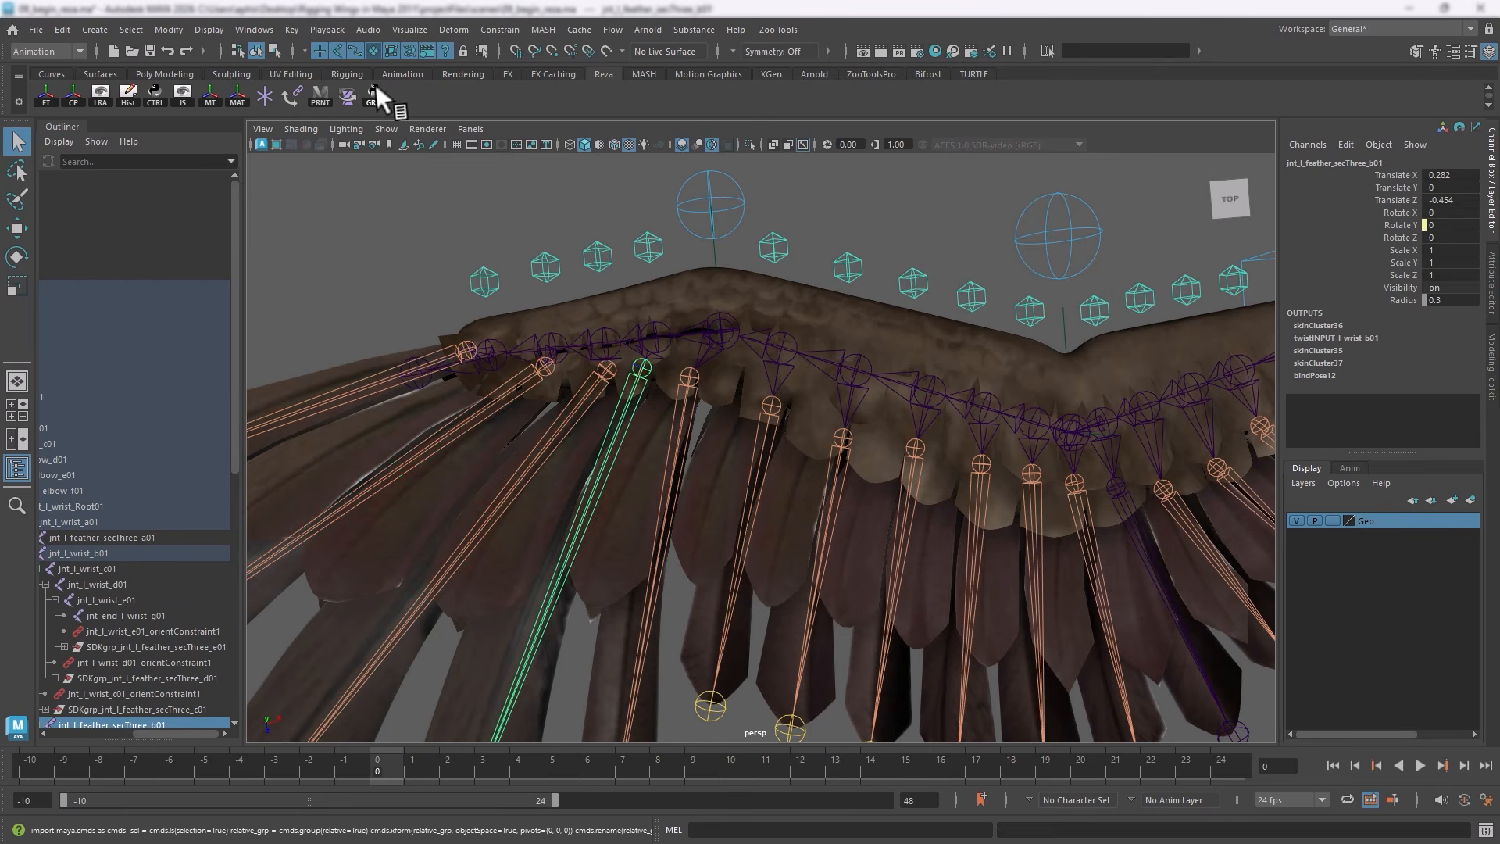
left_click(679, 428)
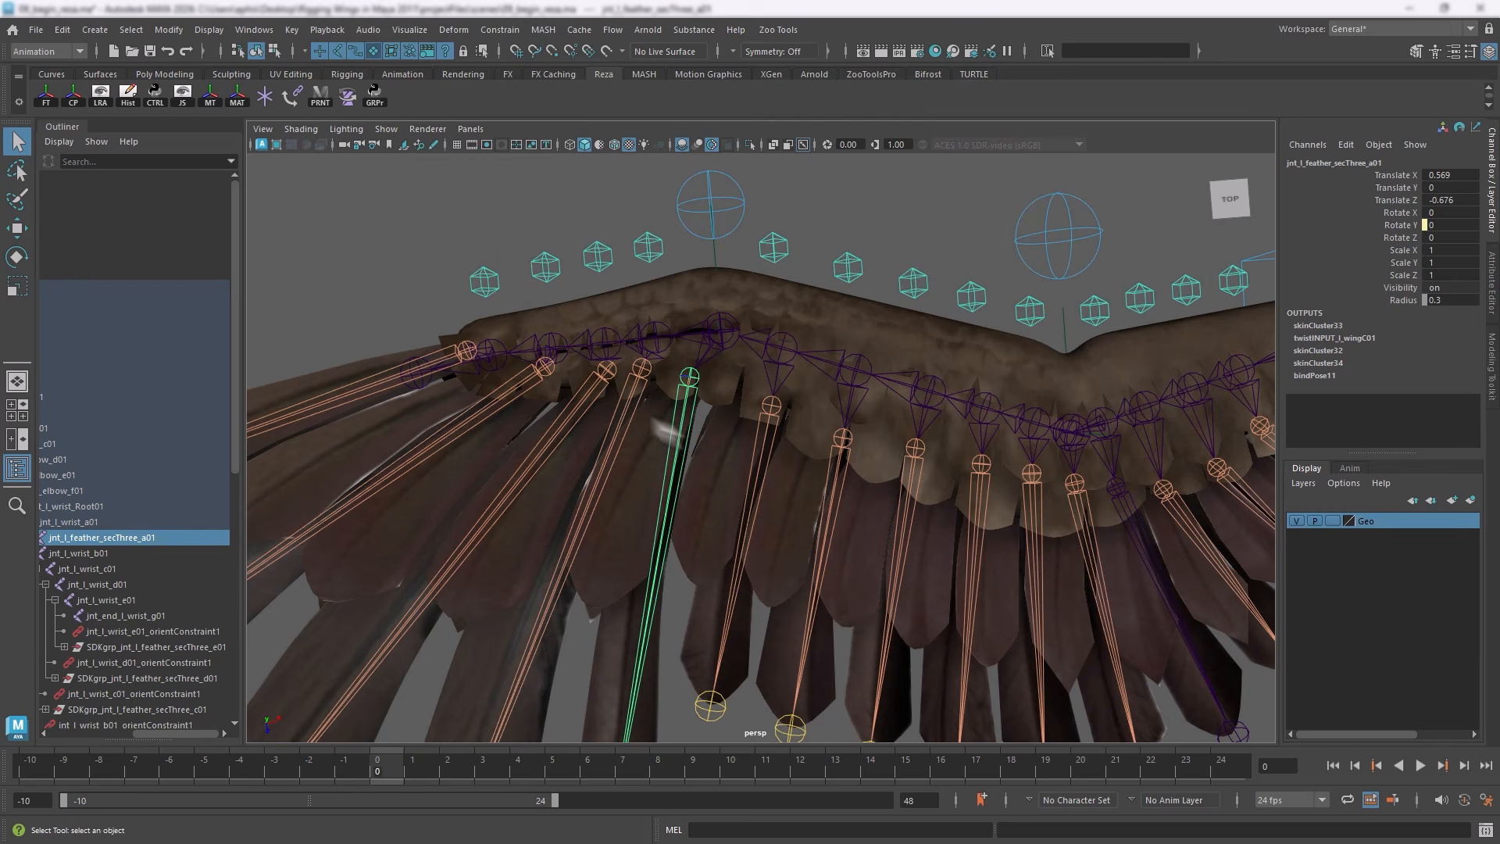
left_click(375, 94)
Create individual SDK groups above the secTwo feather joints f01, e01 and d01
left_click(756, 453)
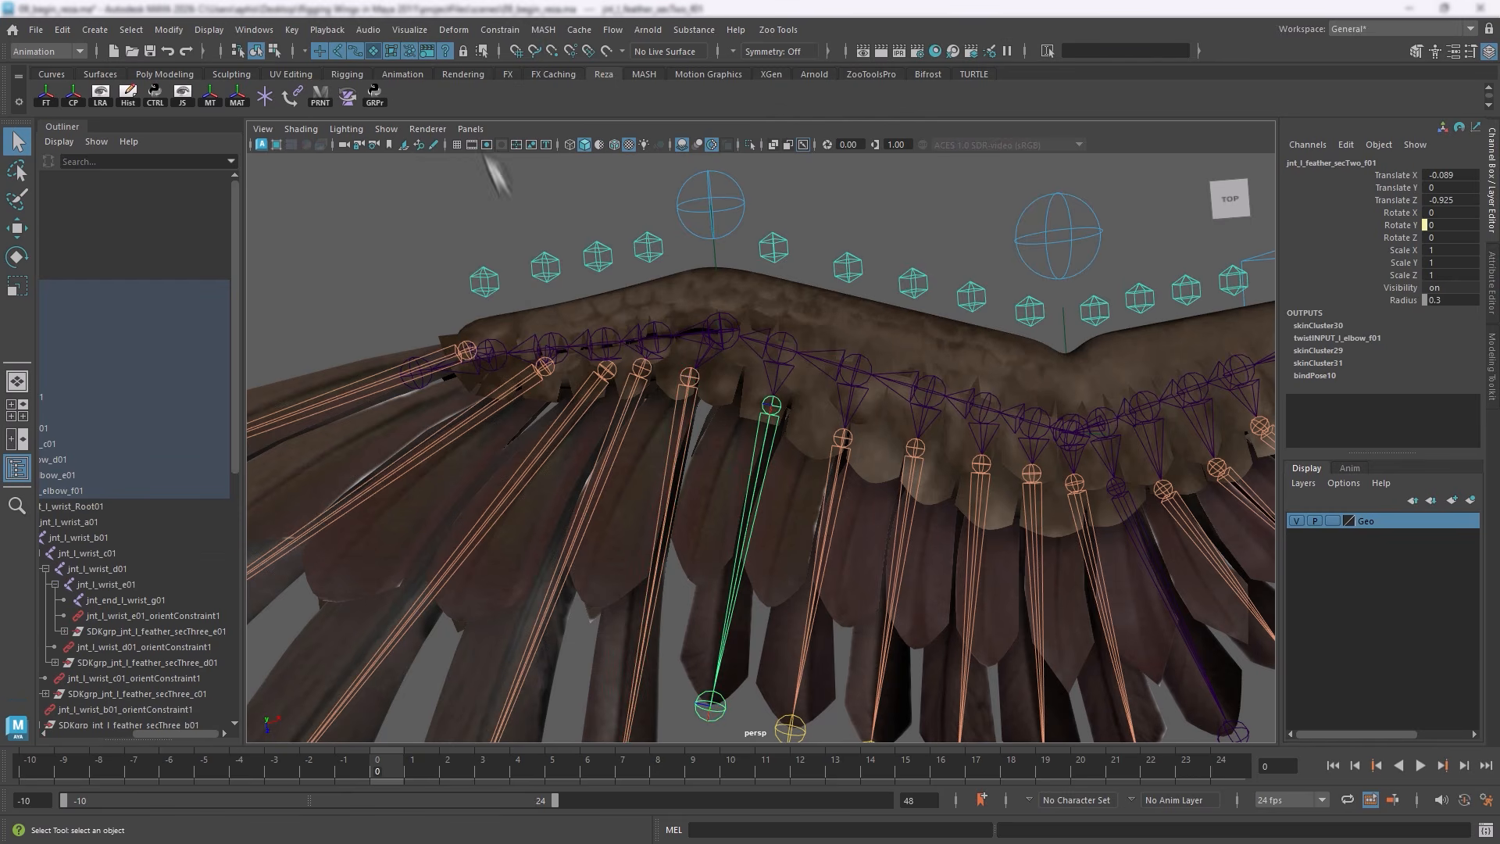
left_click(375, 94)
left_click(829, 493)
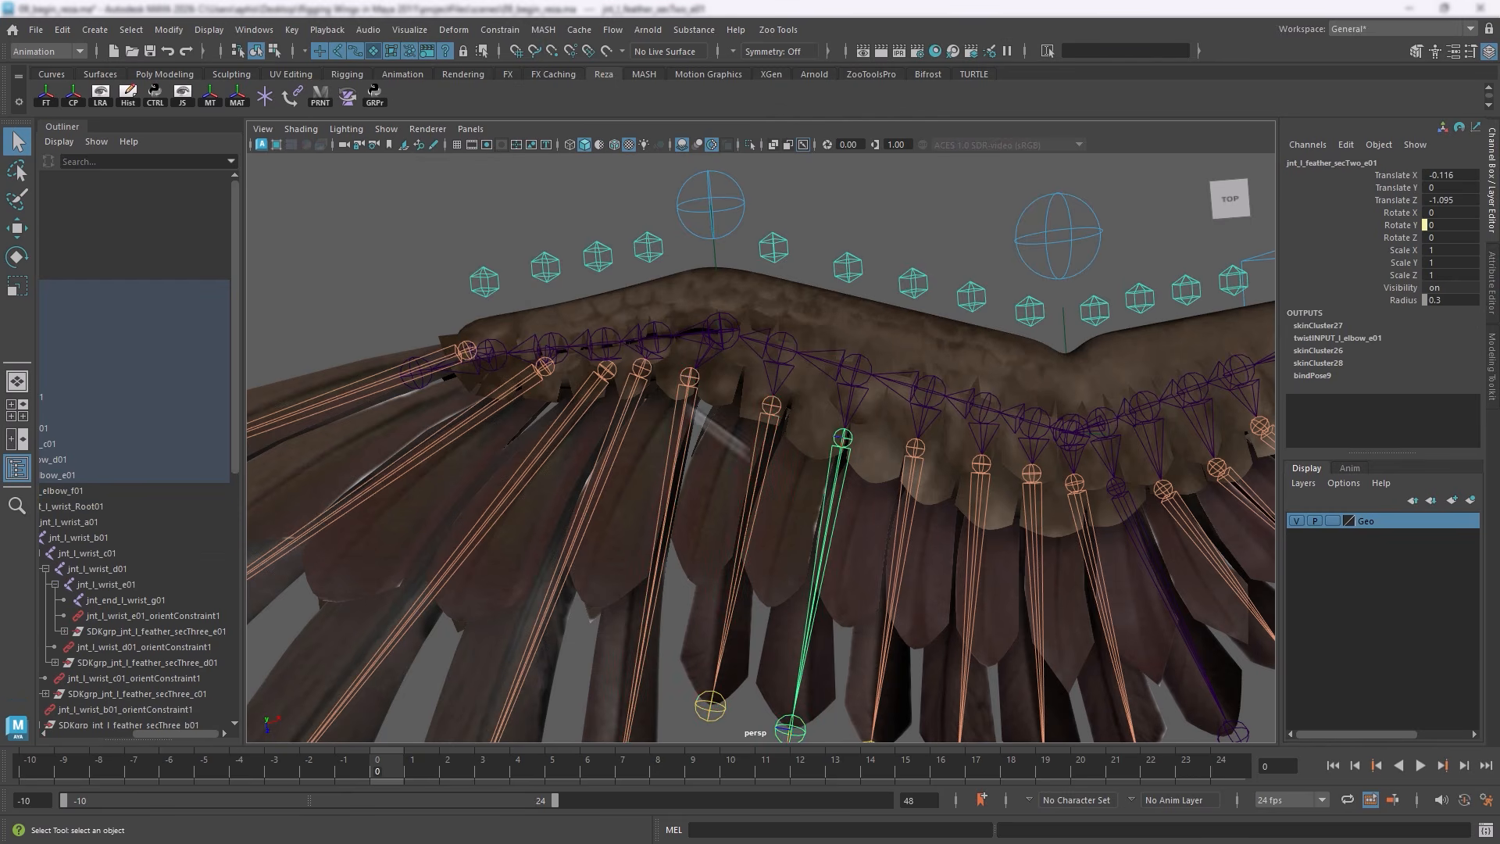
left_click(375, 94)
left_click(903, 537)
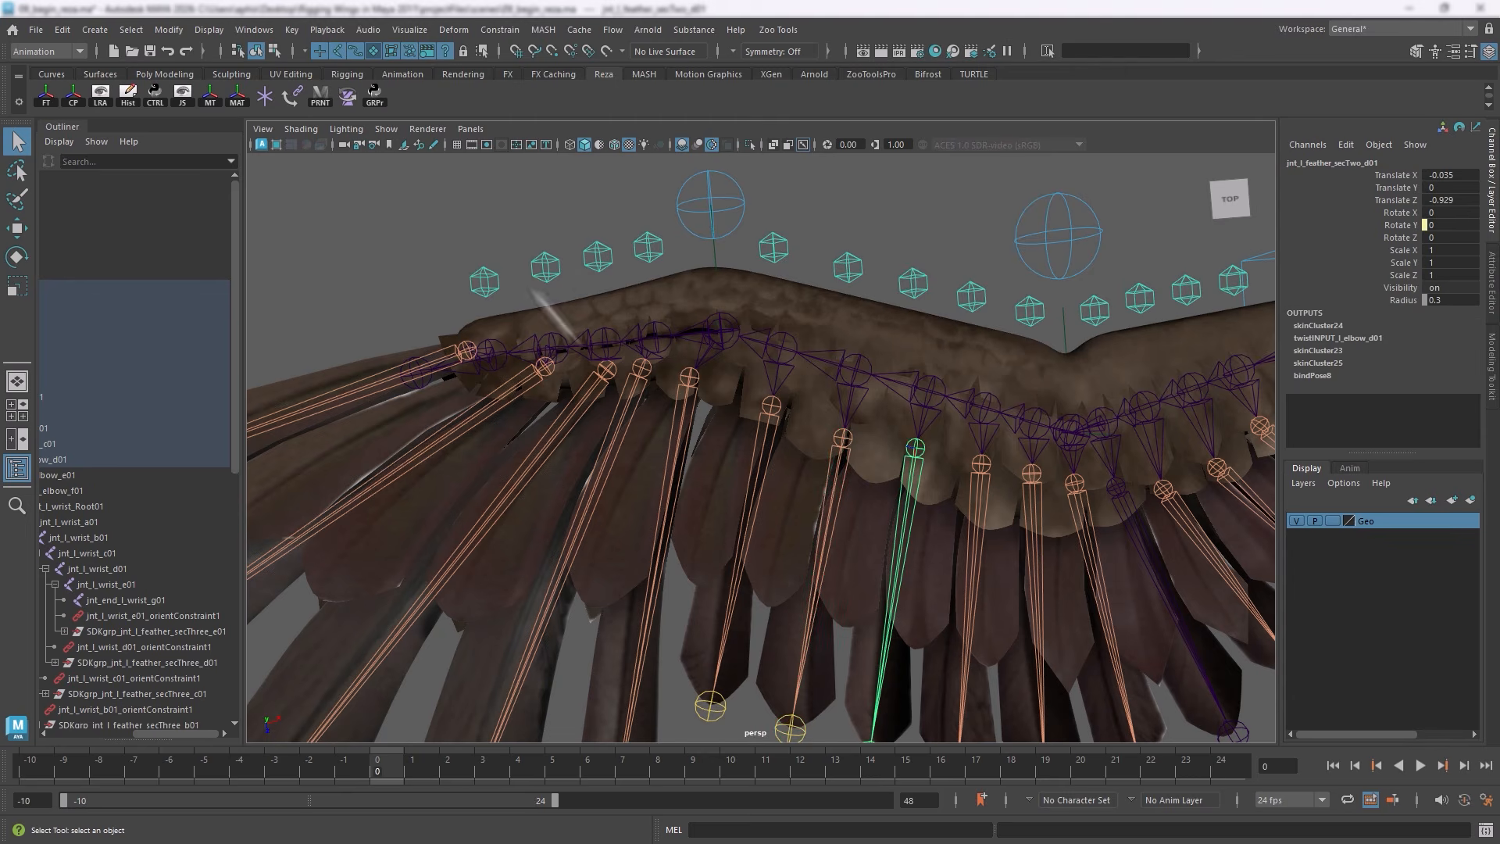
left_click(375, 94)
Create individual SDK groups above the secTwo feather joints c01, b01 and a01
middle_click_drag(746, 462, 320, 368, "alt")
left_click(551, 428)
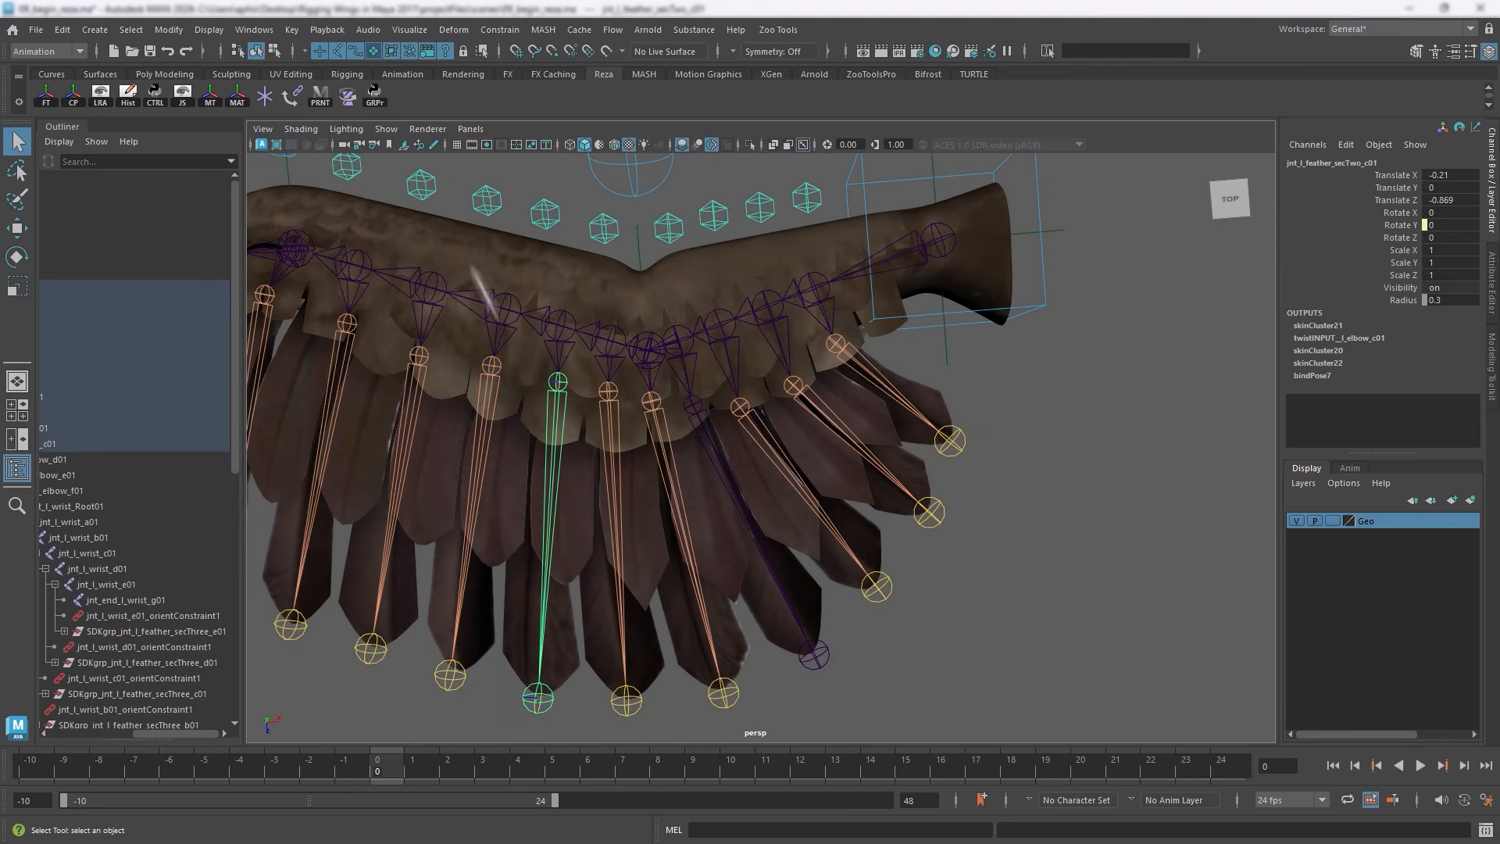
left_click(375, 94)
left_click(614, 474)
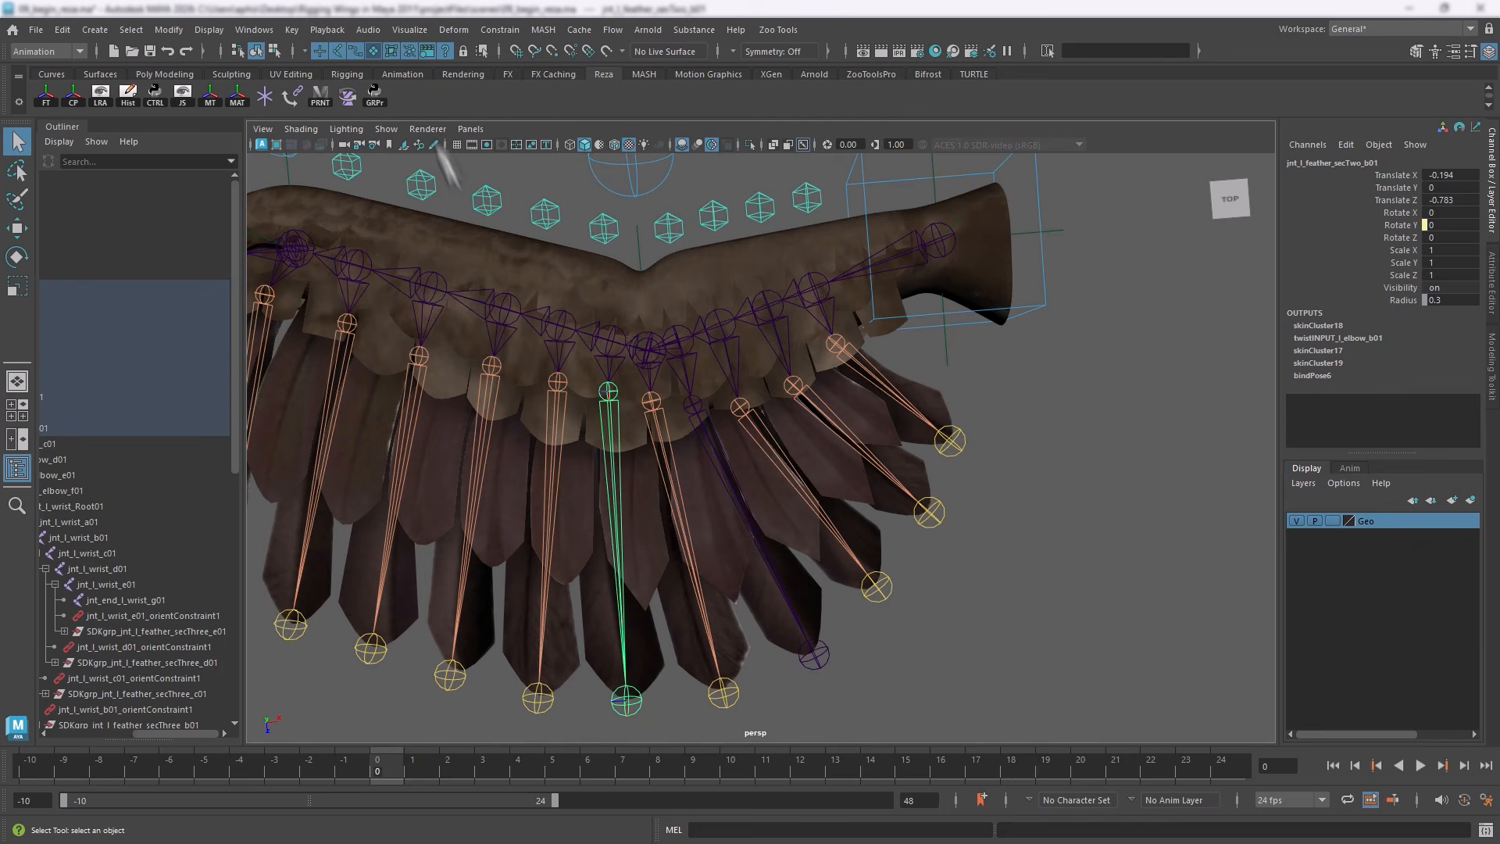
left_click(375, 94)
left_click(664, 468)
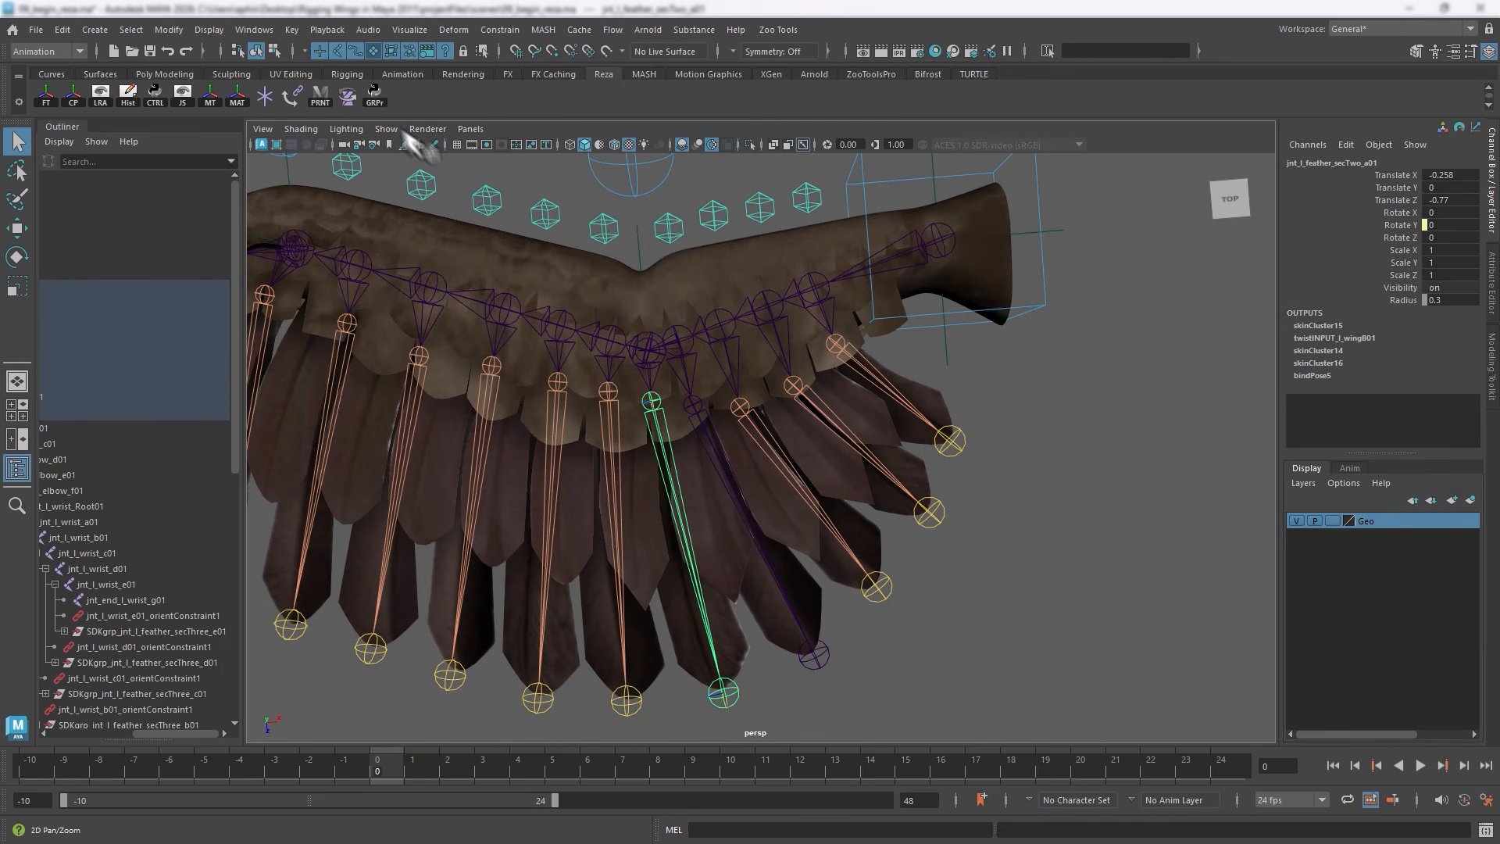
left_click(375, 93)
Create individual SDK groups above the secOne feather joints d01, c01, b01 and a01
left_click(710, 443)
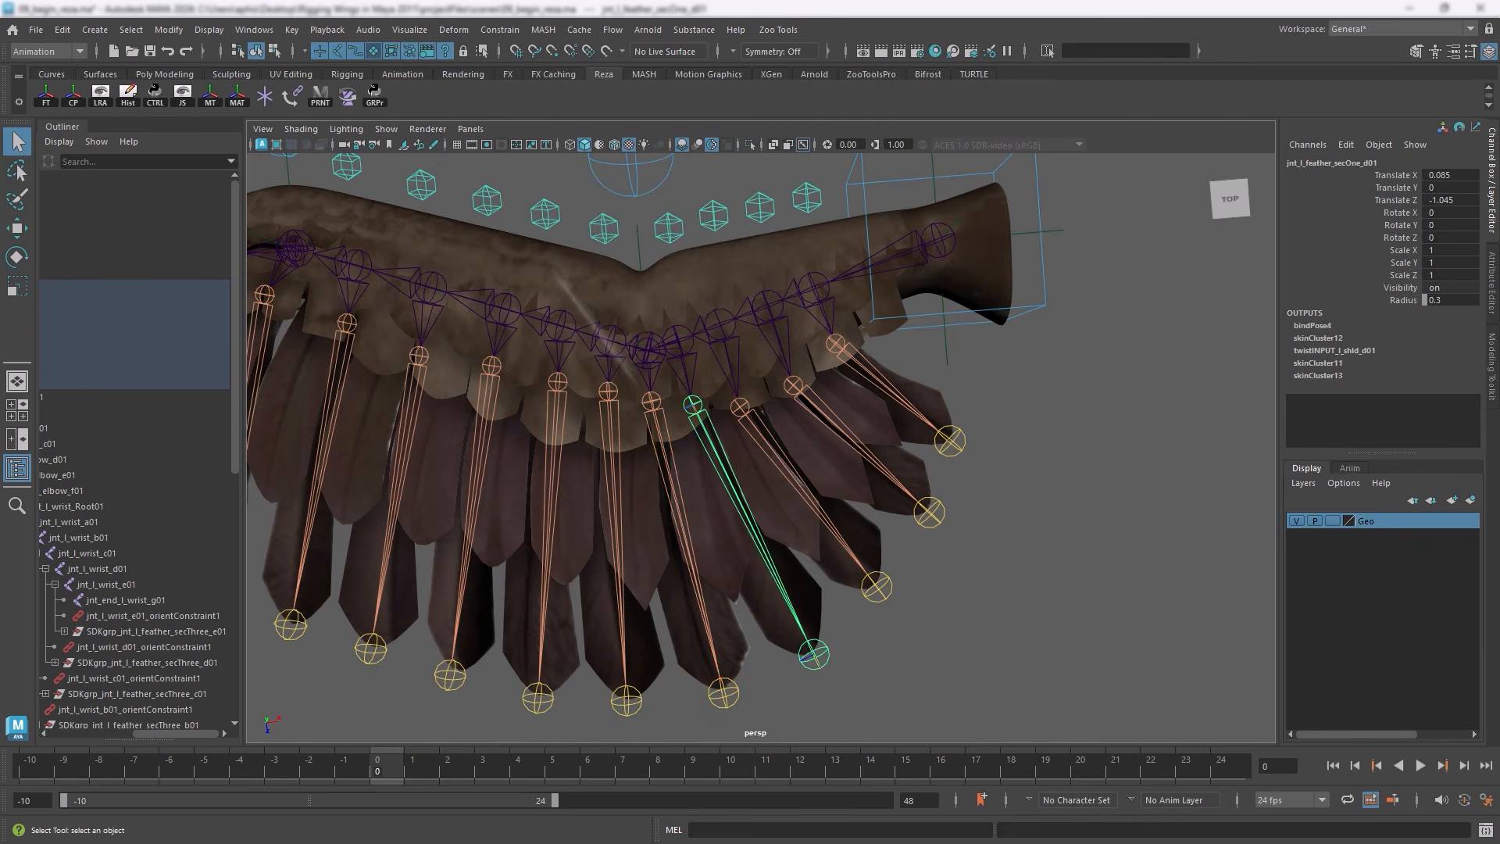
left_click(375, 99)
left_click(753, 431)
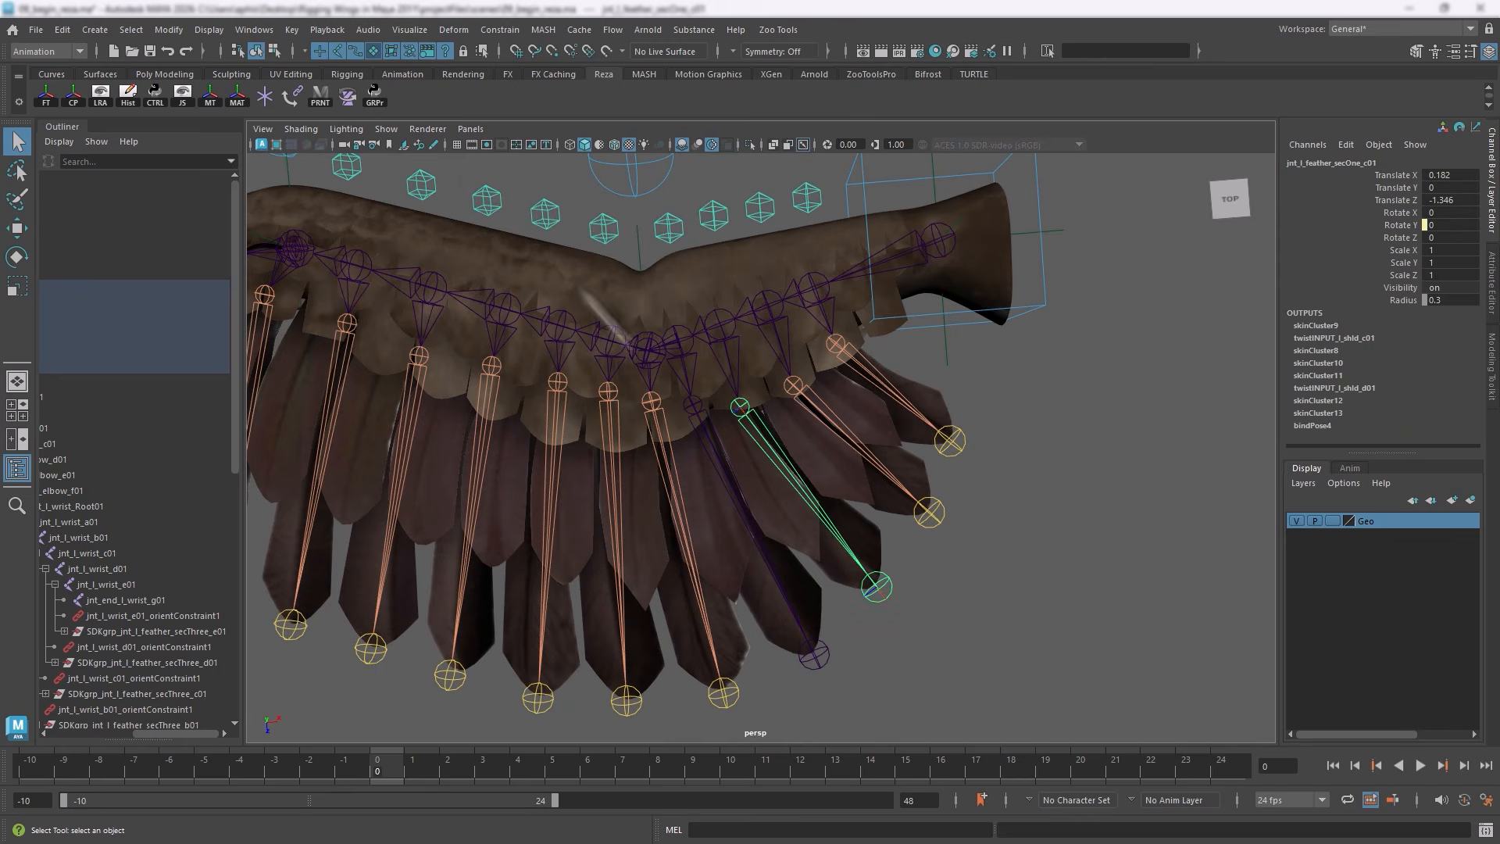
left_click(375, 95)
left_click(814, 423)
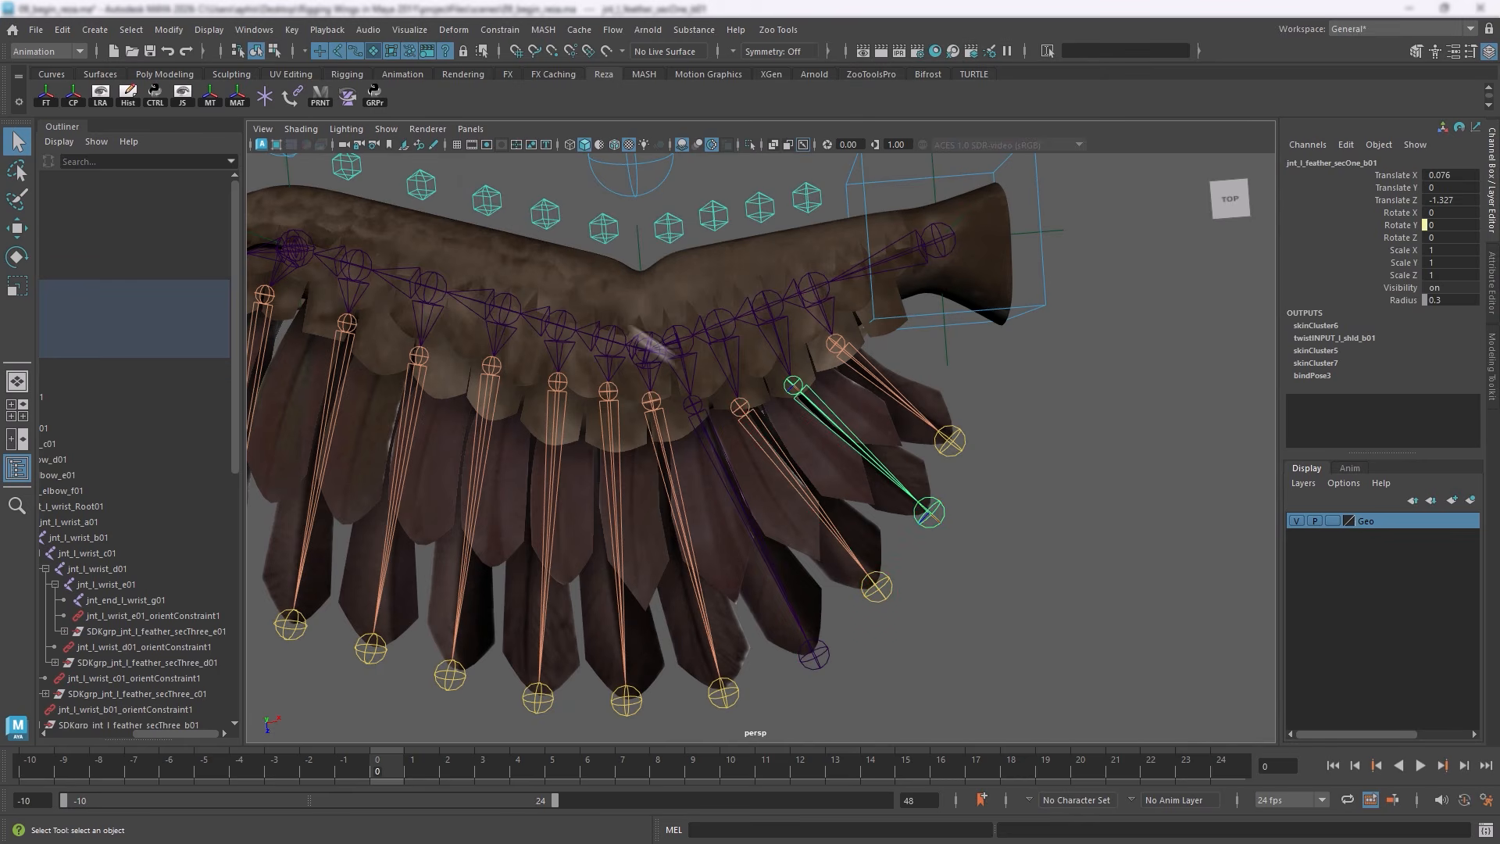
left_click(891, 391)
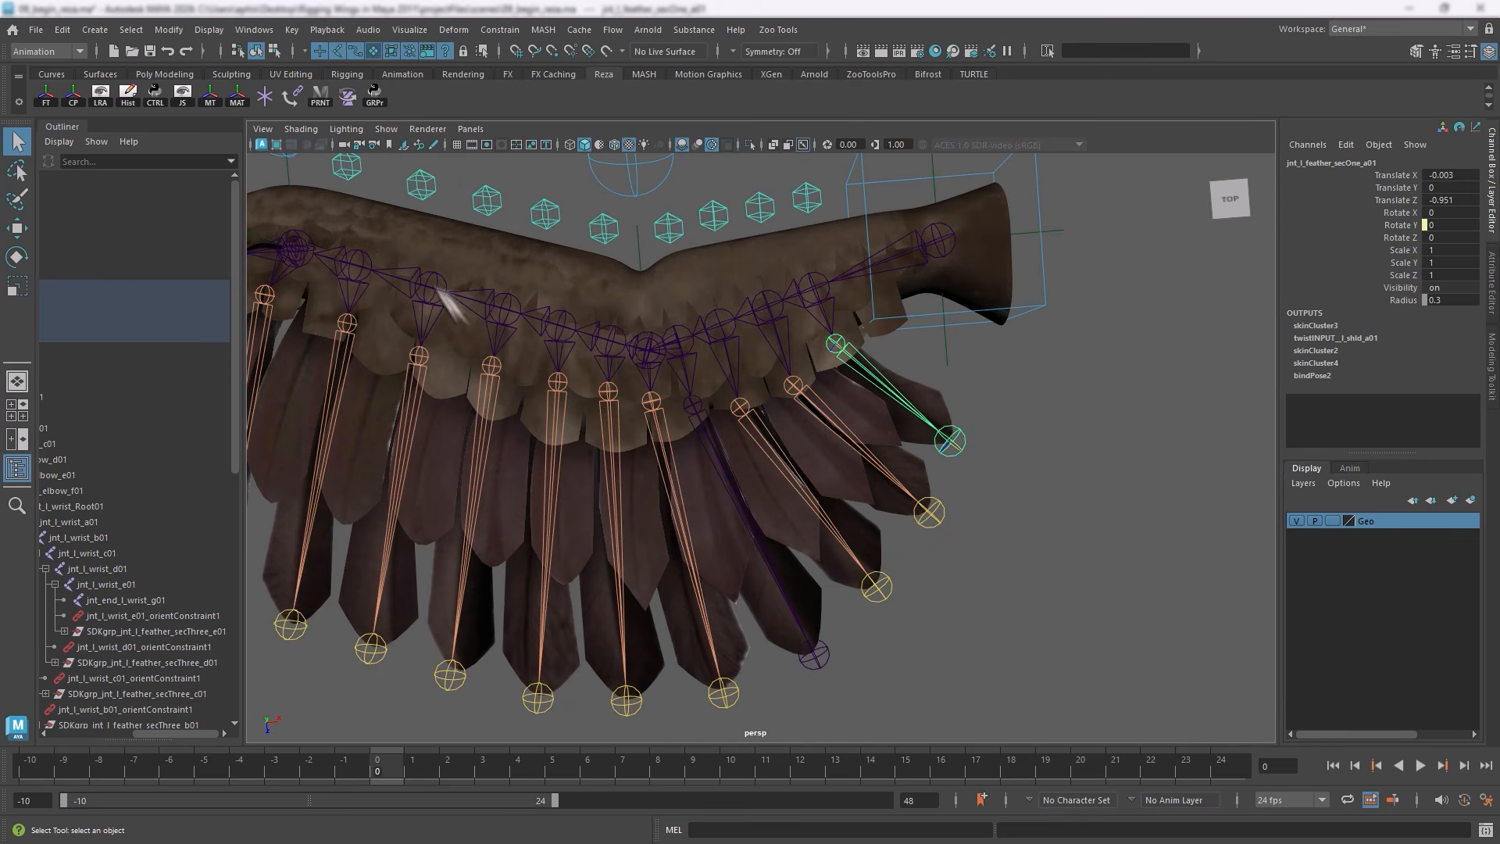
left_click(376, 98)
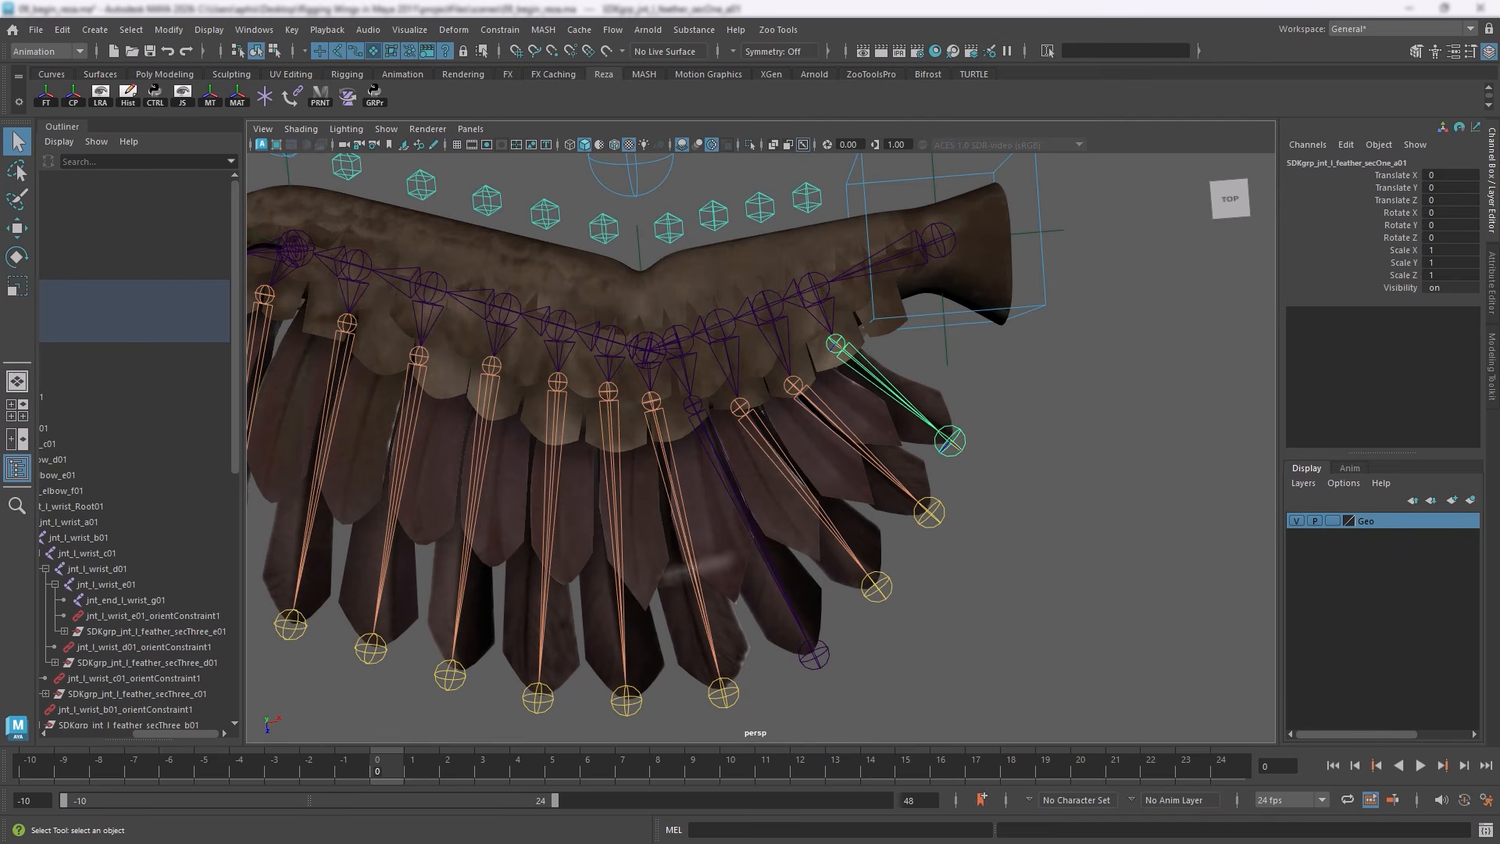
scroll(764, 525, "down", 3)
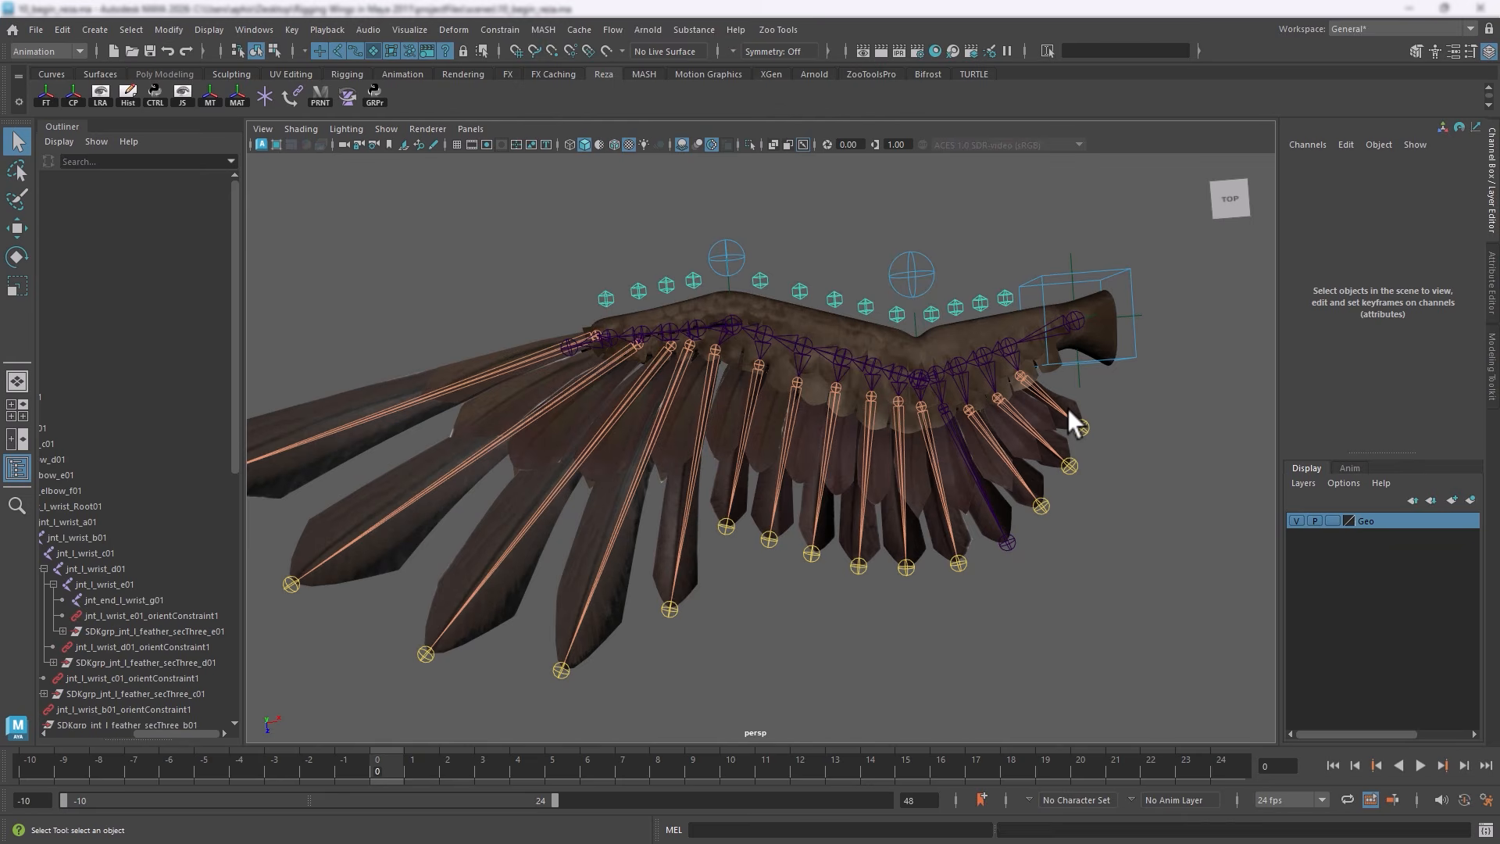
Select every SDK group by name with the wildcard SDKgrp* and review the selection in the hierarchy
left_click(1047, 51)
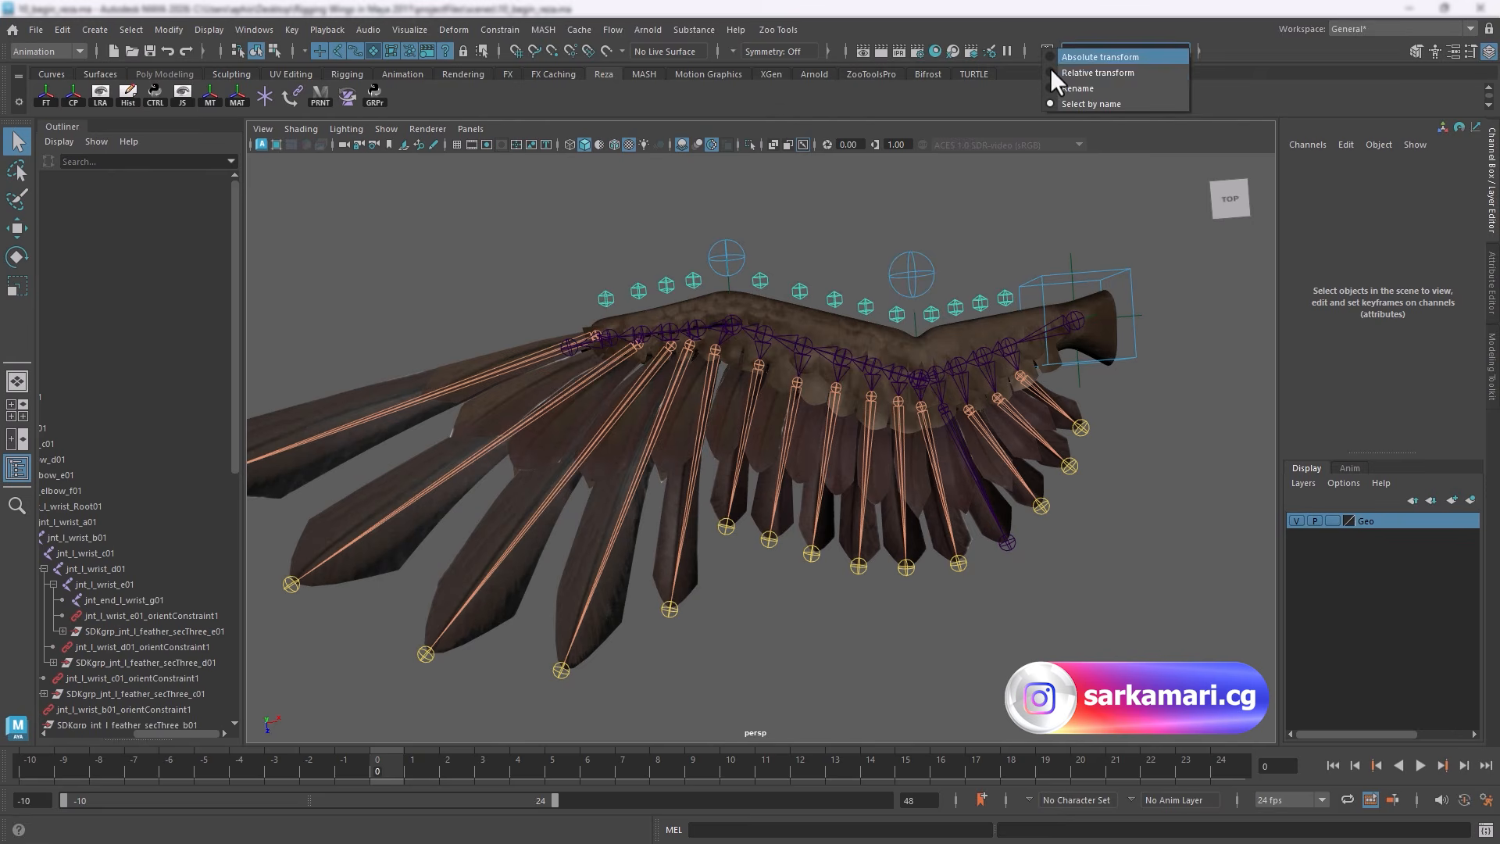
left_click(995, 106)
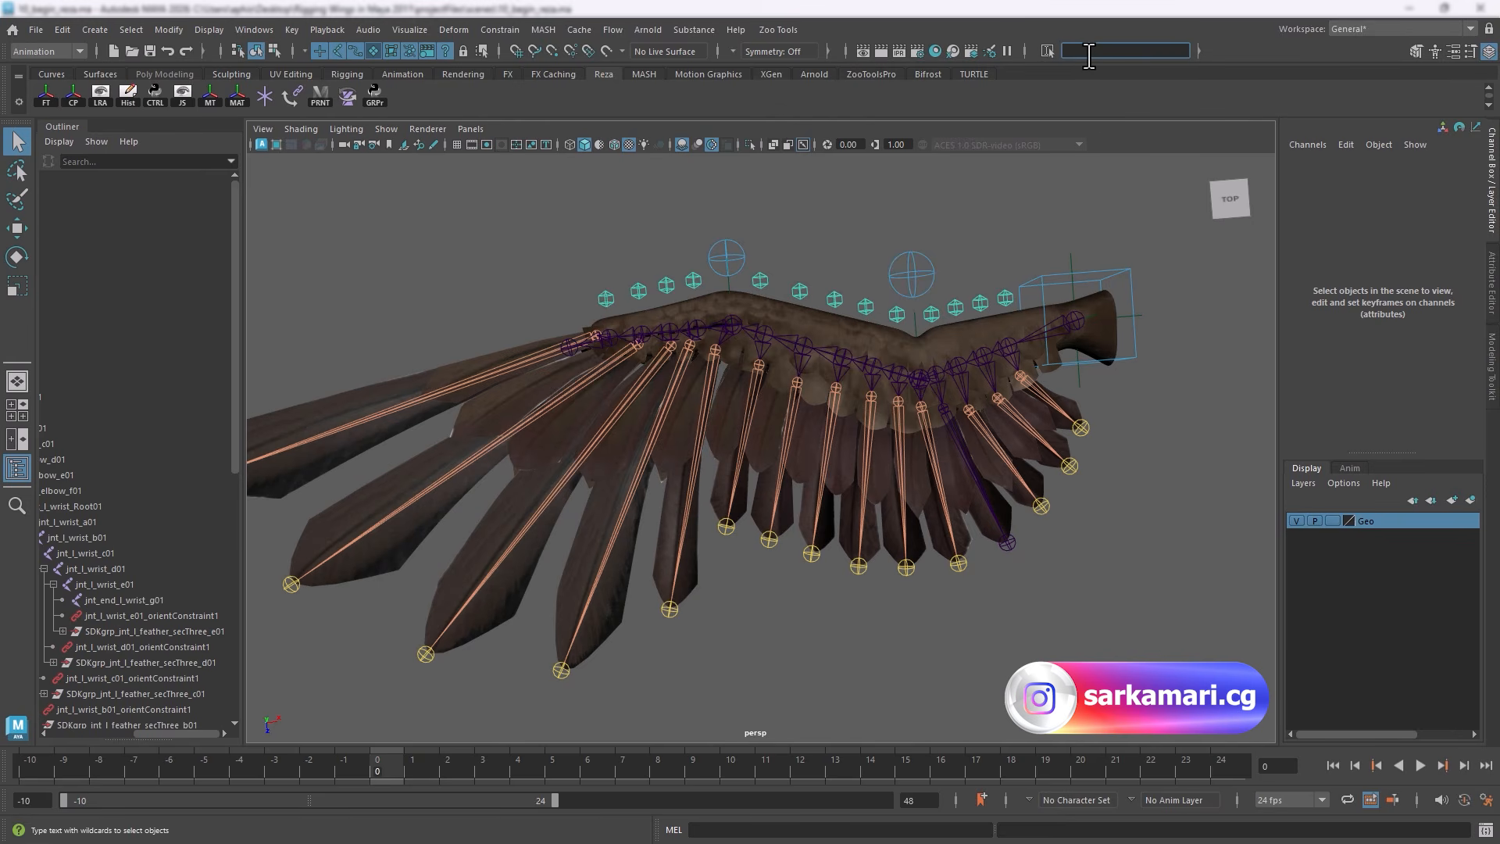
type("SDKg")
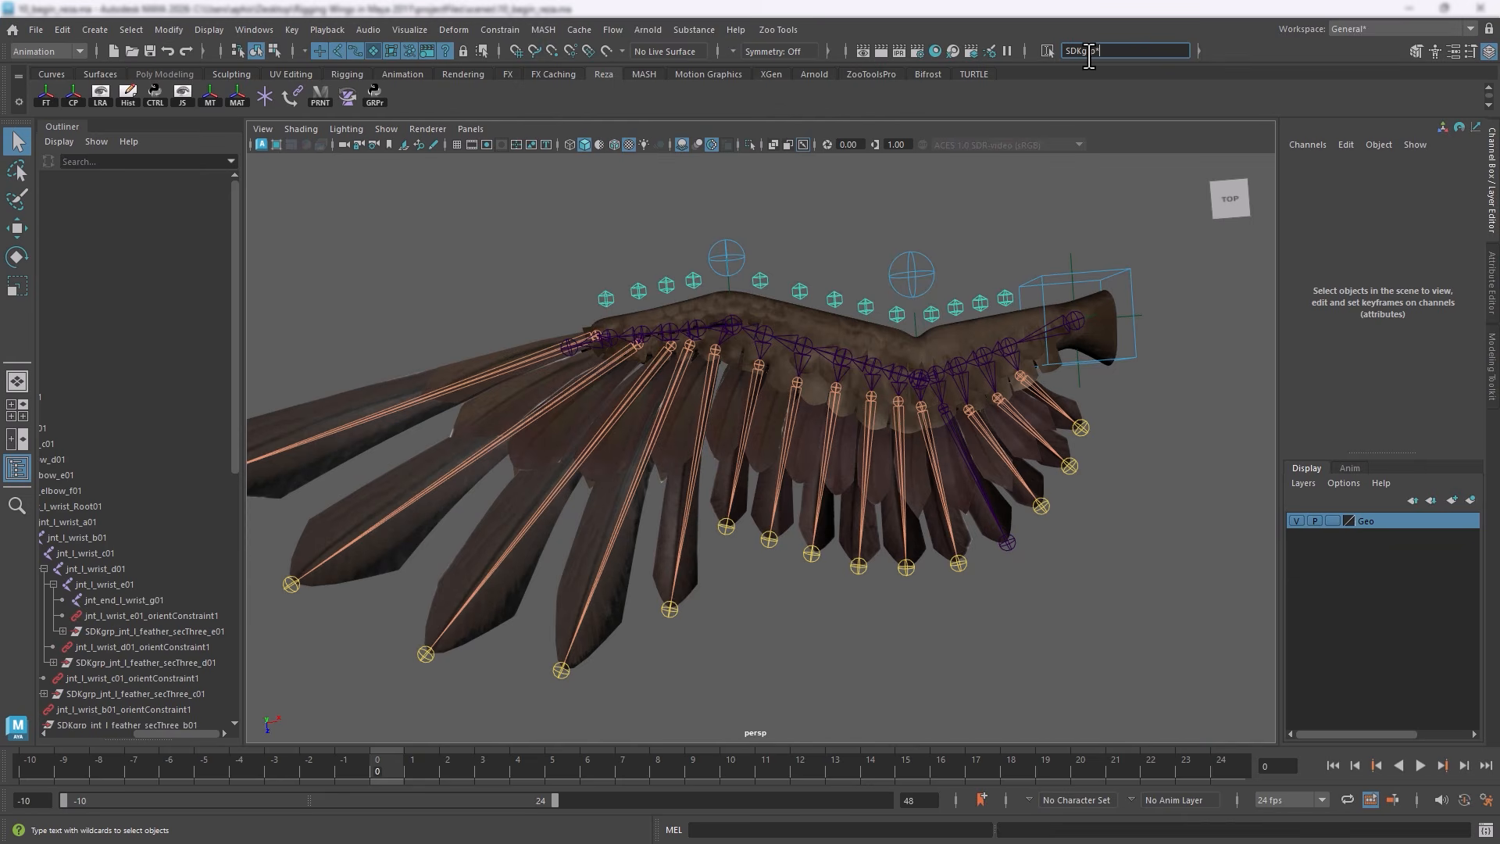
type("rp*")
key("Return")
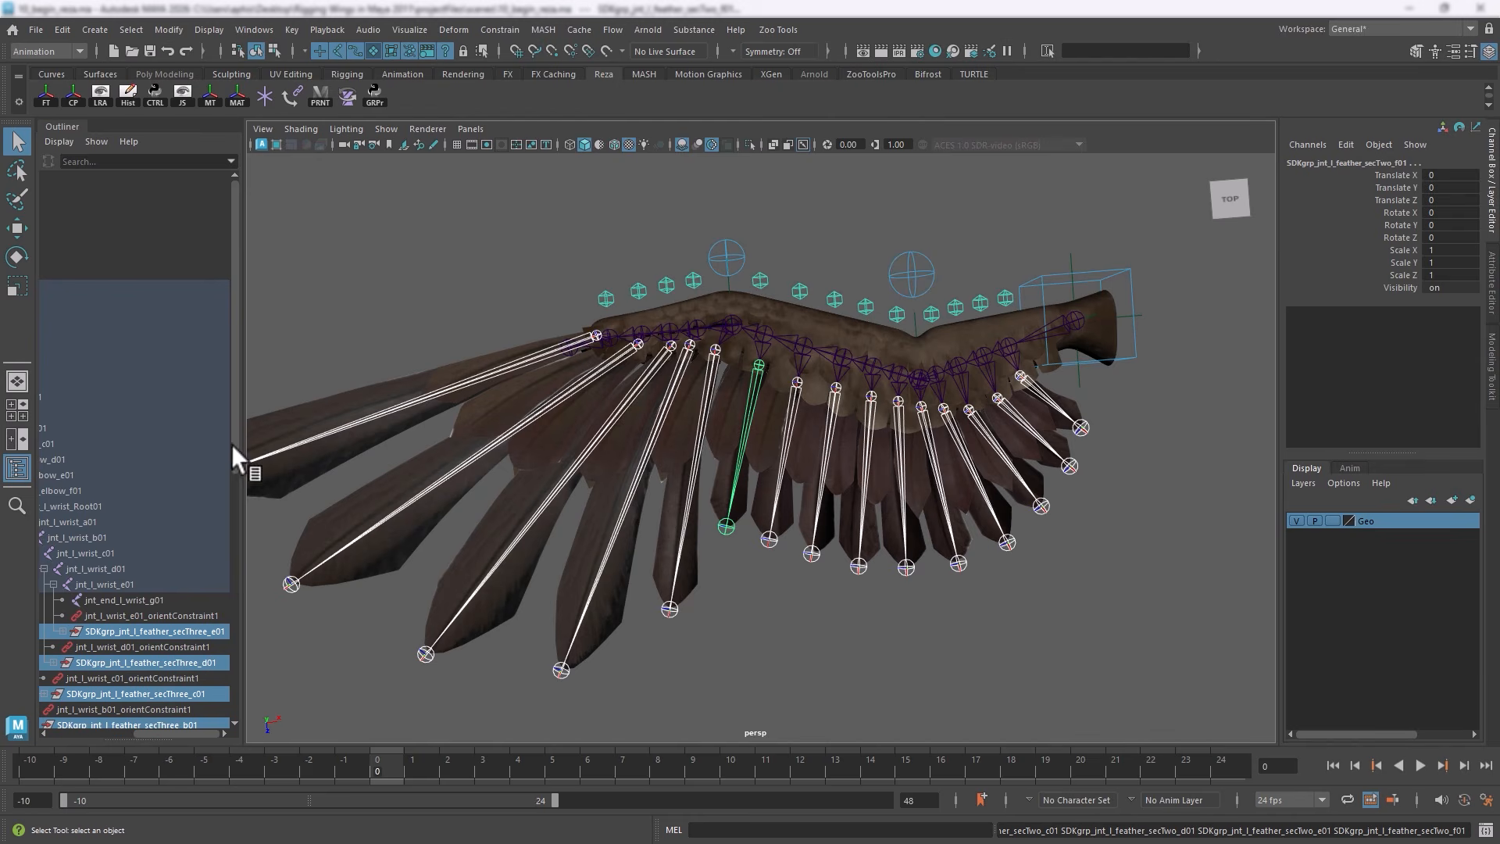
left_click_drag(234, 448, 234, 615)
mouse_move(146, 734)
left_mouse_down()
mouse_move(82, 738)
mouse_move(146, 738)
left_mouse_up()
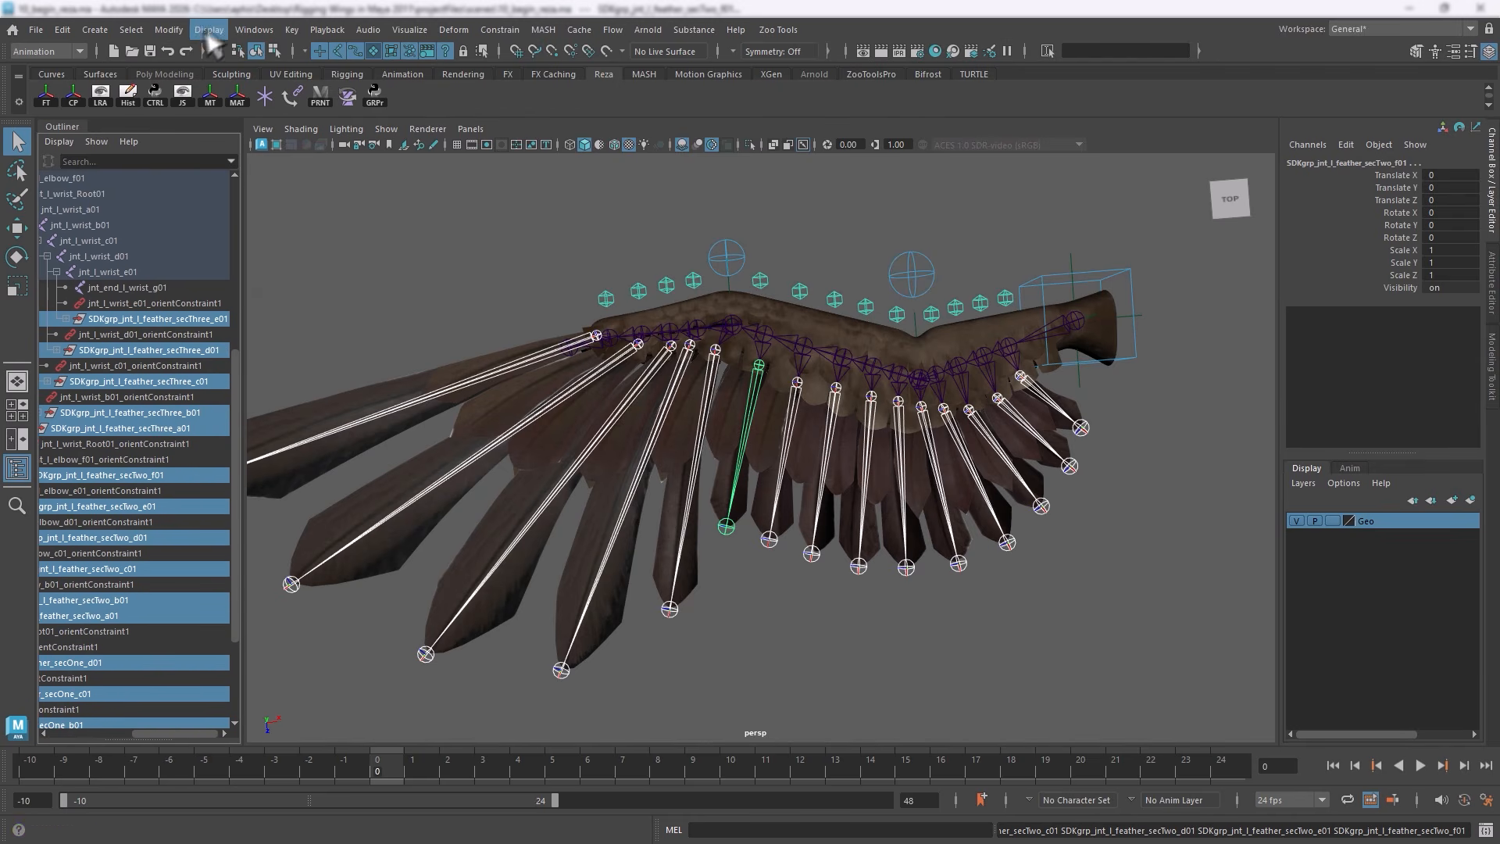
Open the Node Editor and clear the existing twistINPUT nodes from its graph
left_click(249, 29)
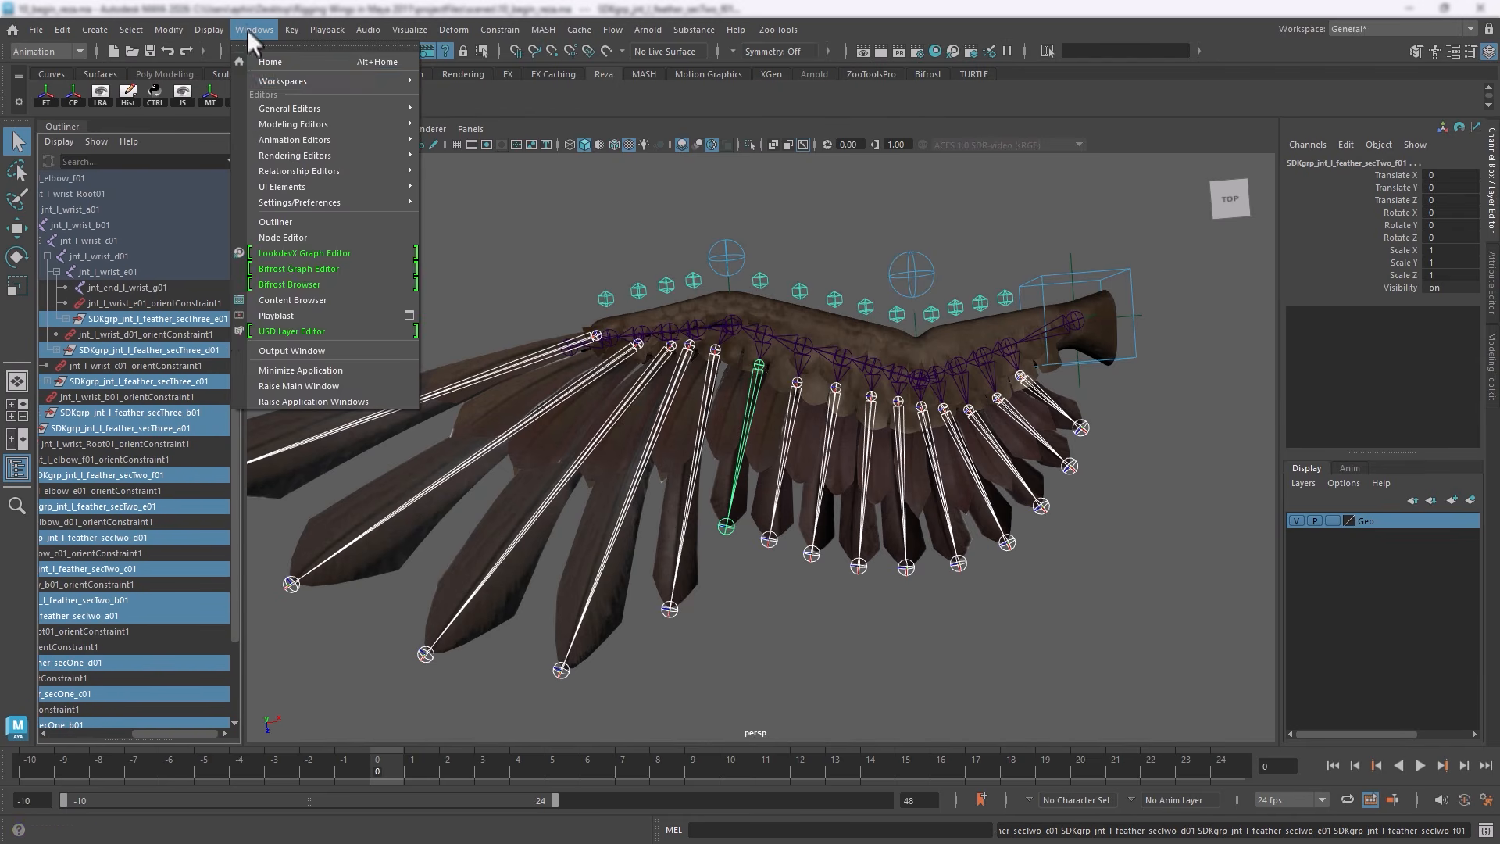
left_click(278, 236)
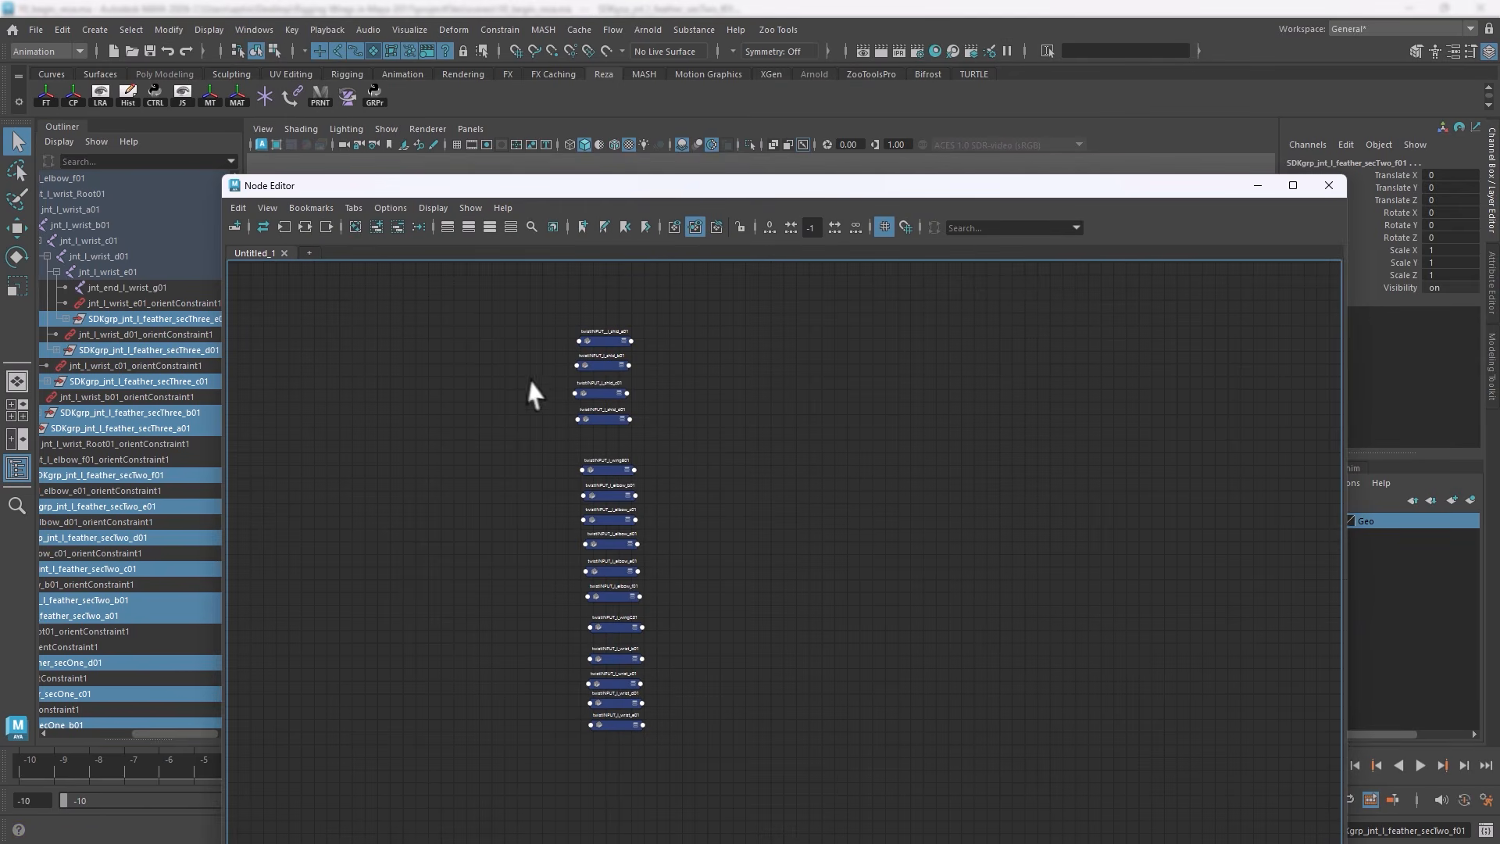
scroll(574, 389, "up", 5)
scroll(574, 389, "down", 4)
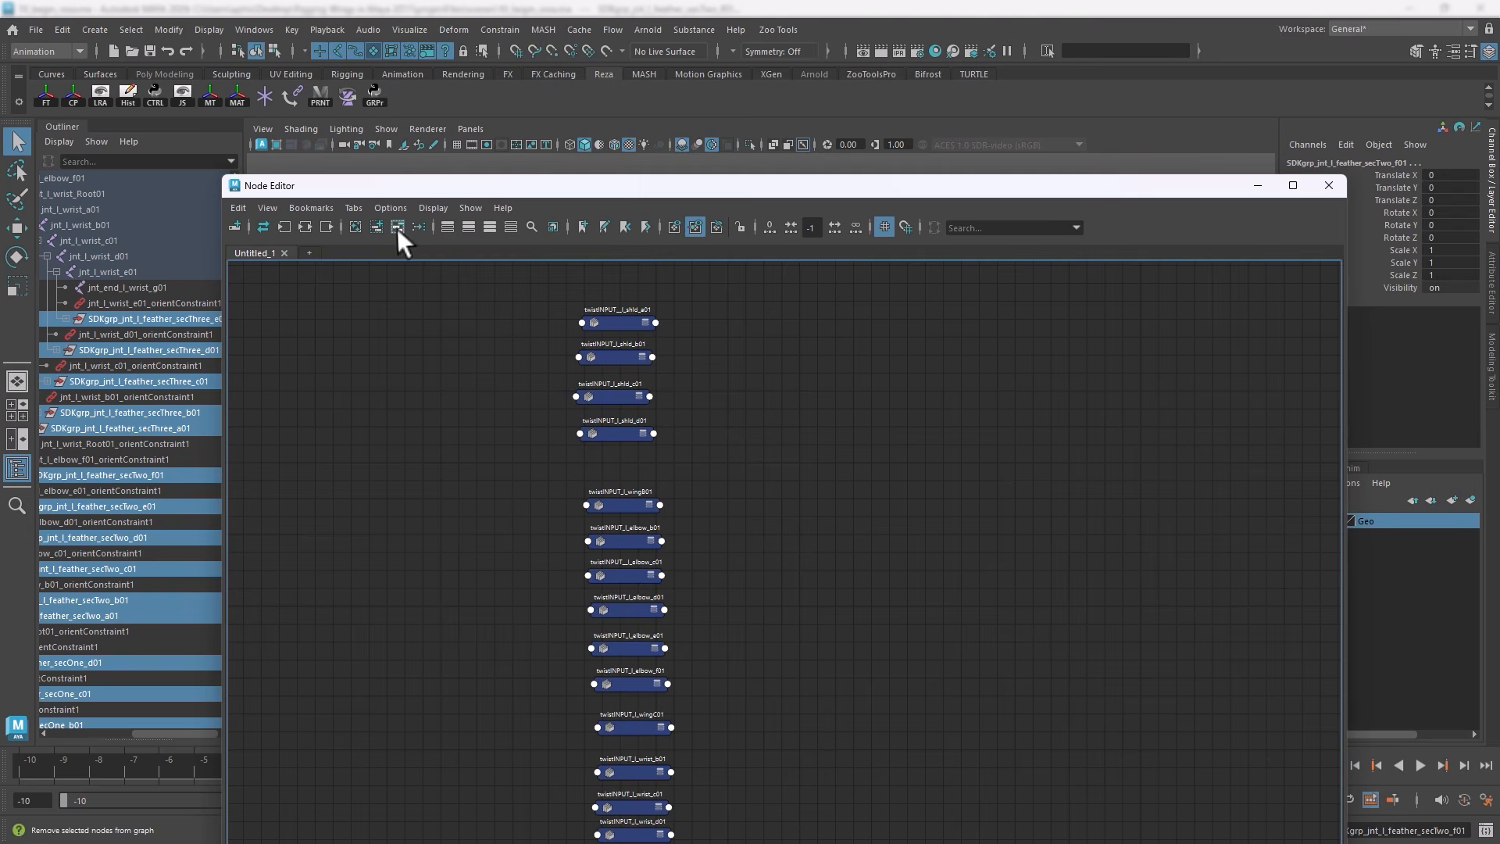
scroll(450, 316, "down", 5)
left_click_drag(447, 305, 636, 570)
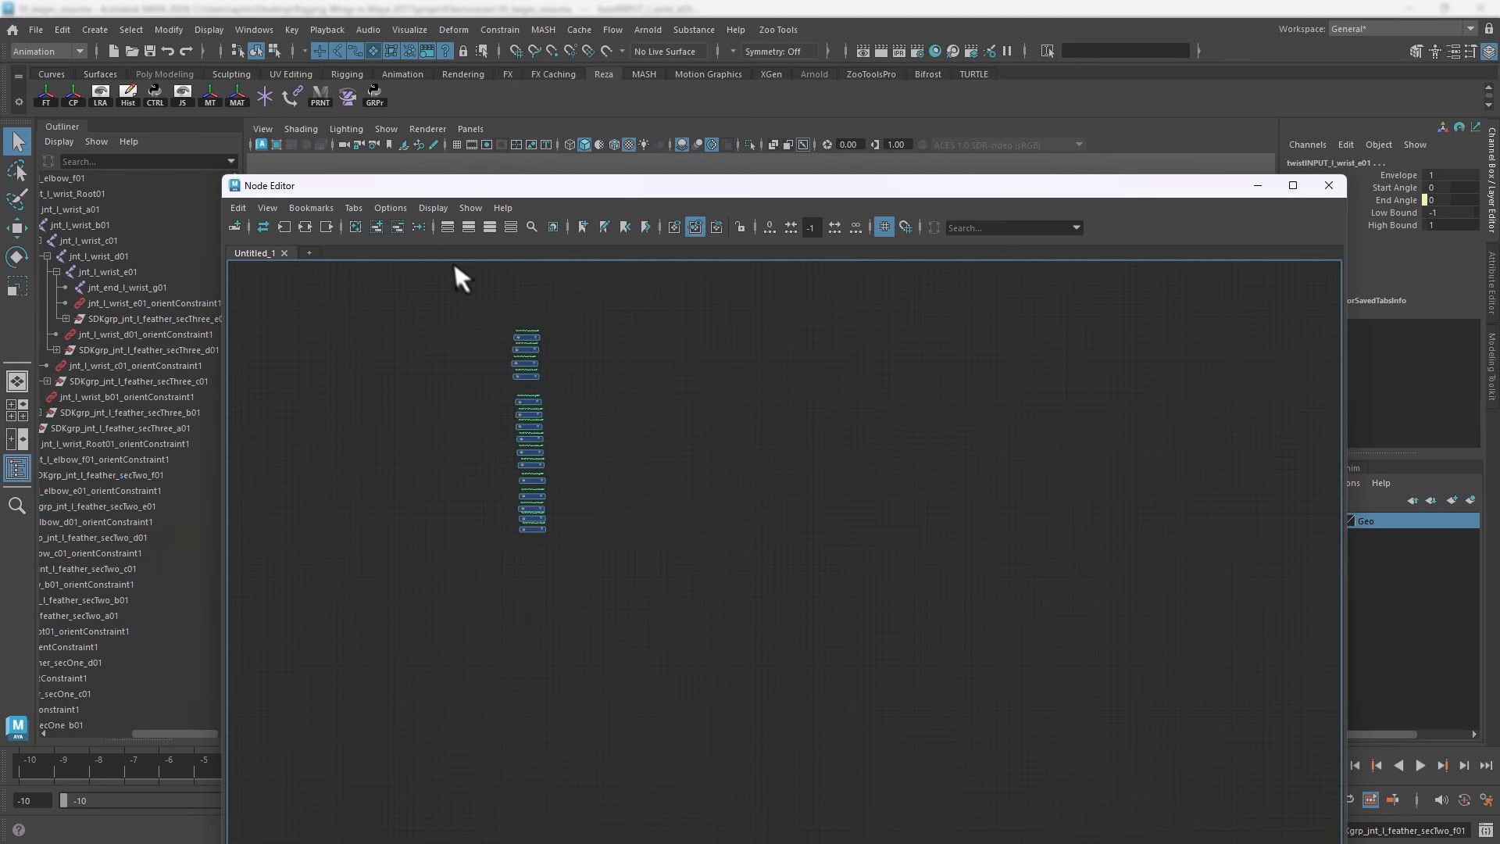
scroll(448, 289, "up", 3)
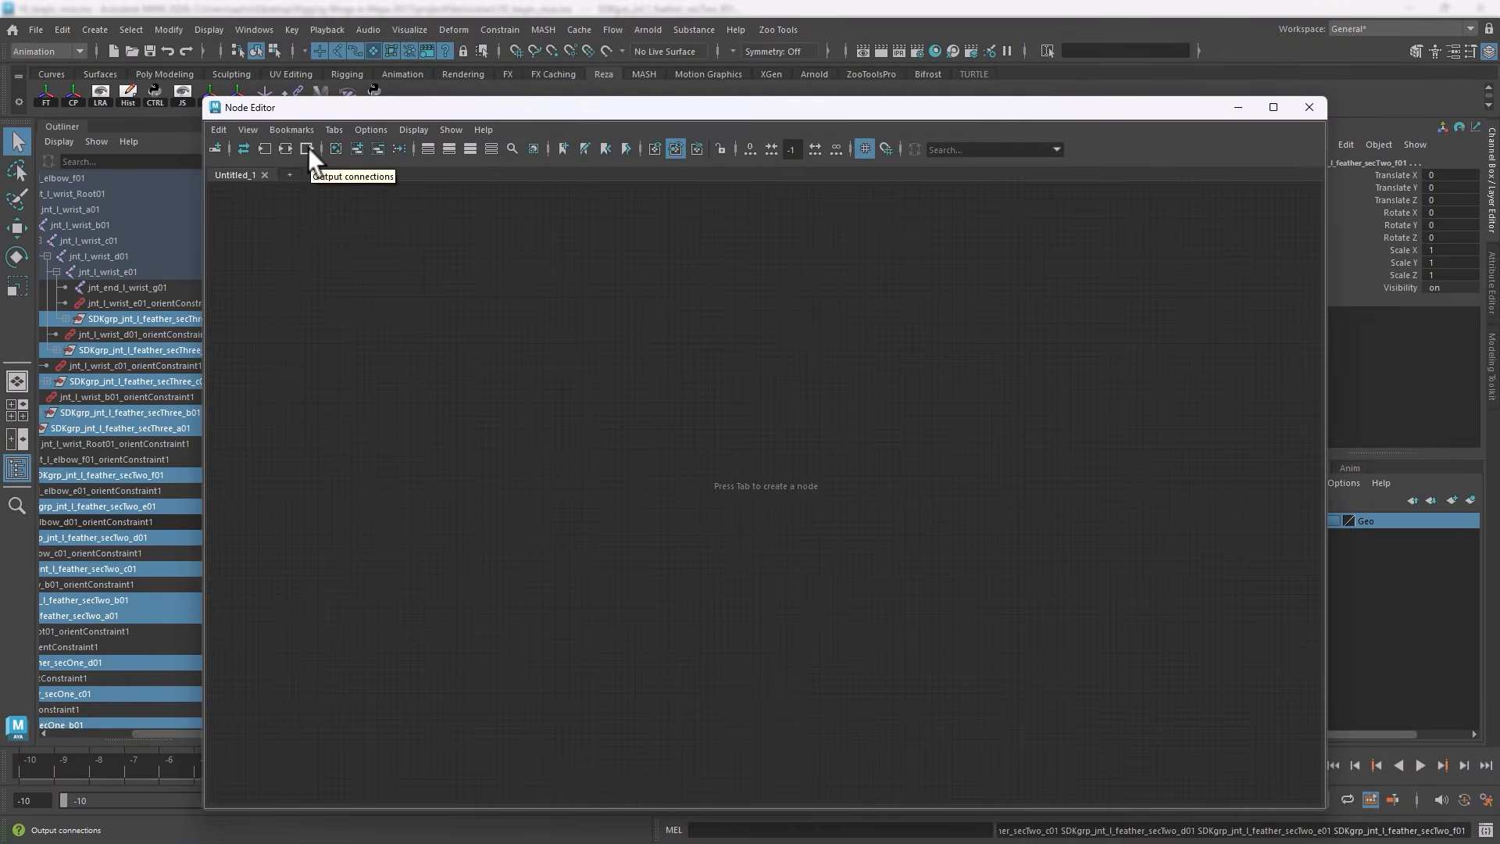
Graph all selected SDK groups in the empty Node Editor, look over their nodes and deselect them
left_click(477, 265)
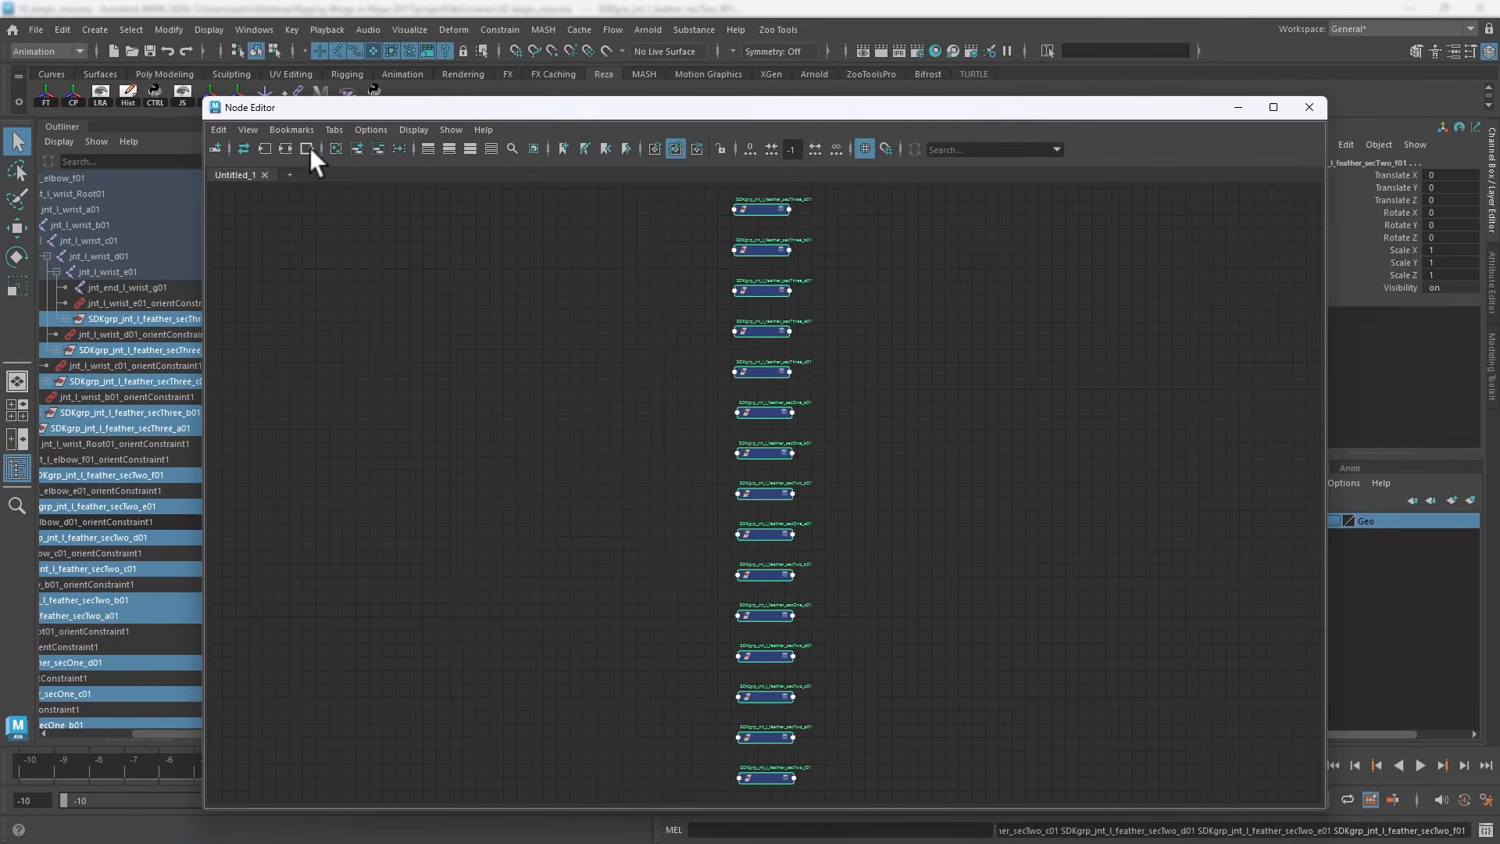
scroll(710, 309, "up", 4)
scroll(750, 336, "down", 1)
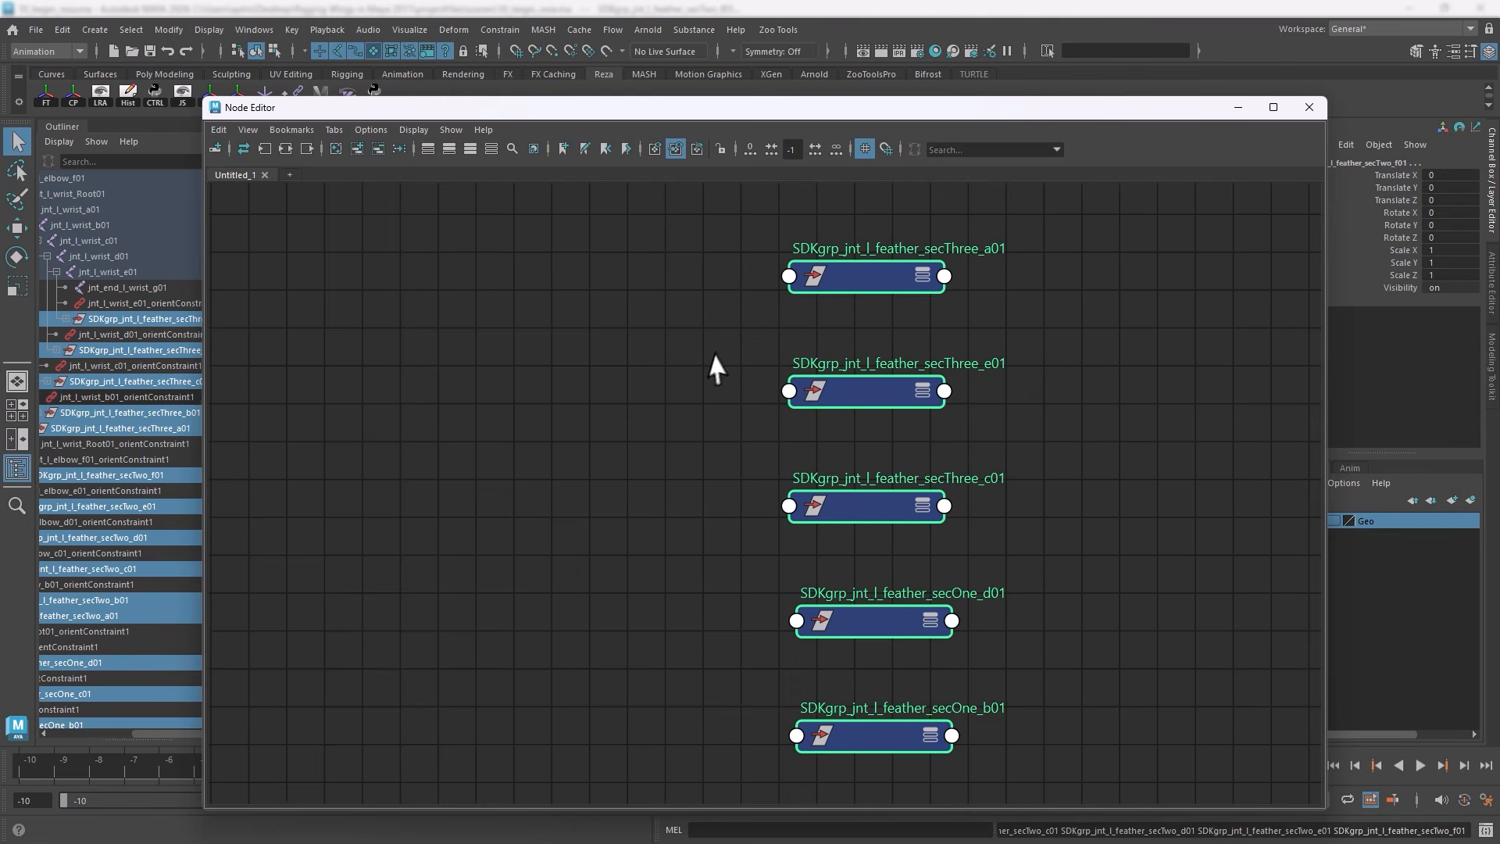
scroll(714, 353, "down", 2)
scroll(709, 263, "up", 3)
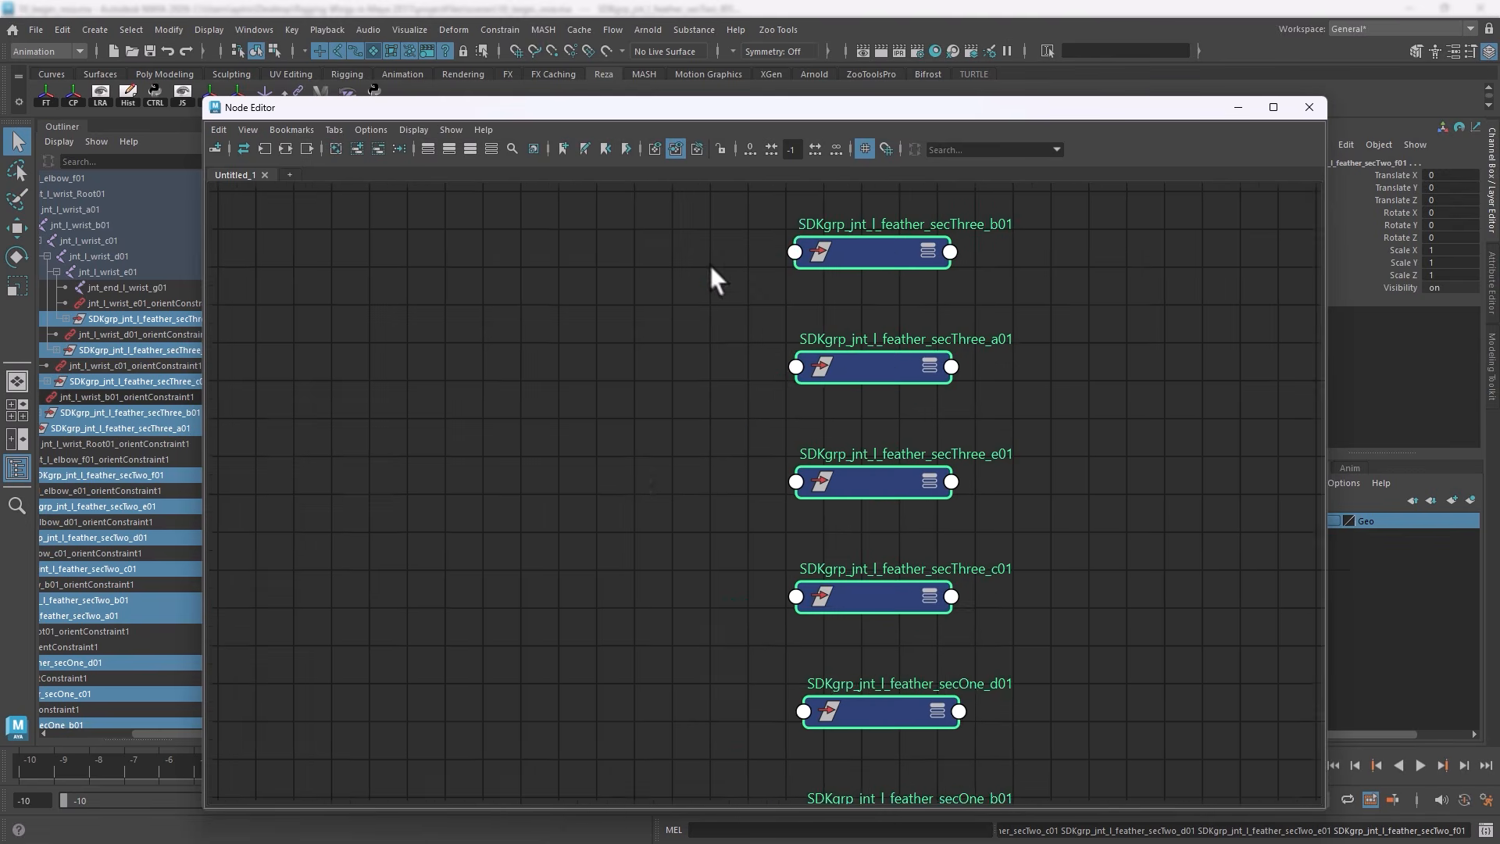
middle_click_drag(709, 274, 533, 500, "alt")
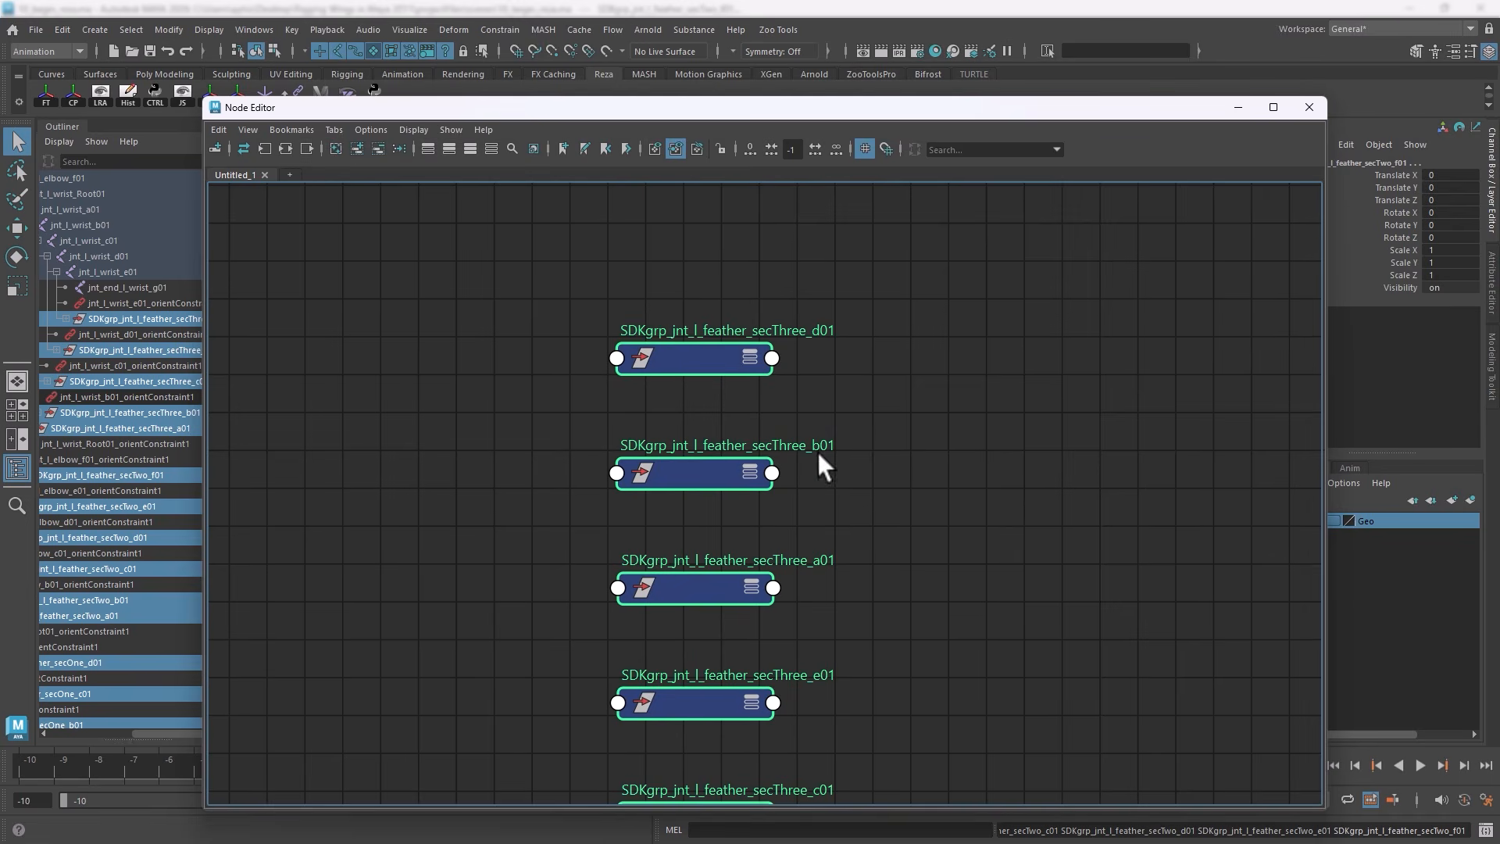
left_click(493, 585)
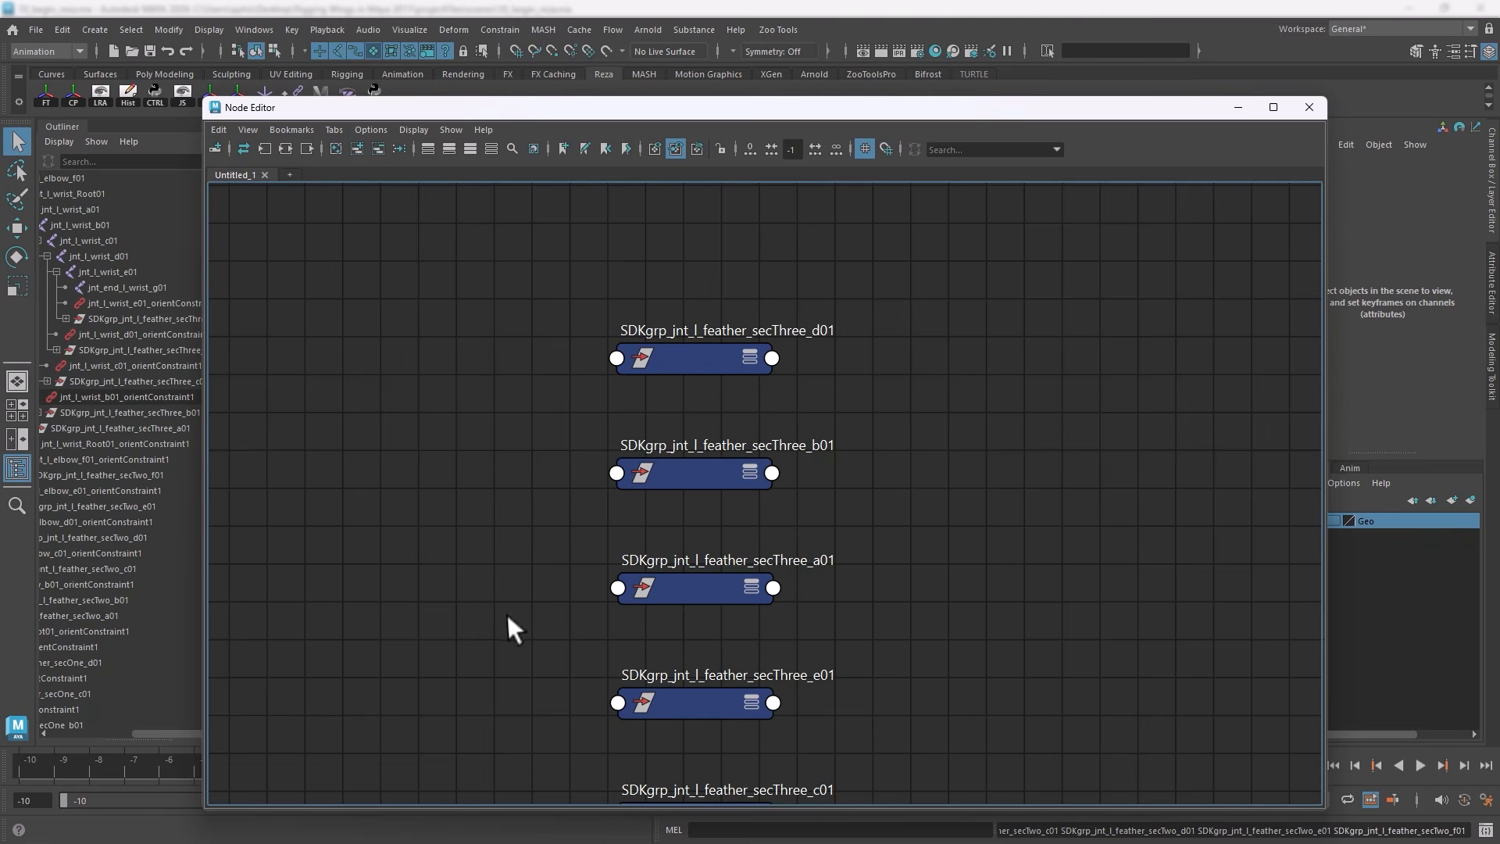
Move the secOne_d01 and secOne_b01 group nodes together out of the mixed column into free space
mouse_move(506, 614)
middle_mouse_down("alt")
mouse_move(509, 408)
mouse_move(517, 462)
mouse_move(517, 432)
middle_mouse_up("alt")
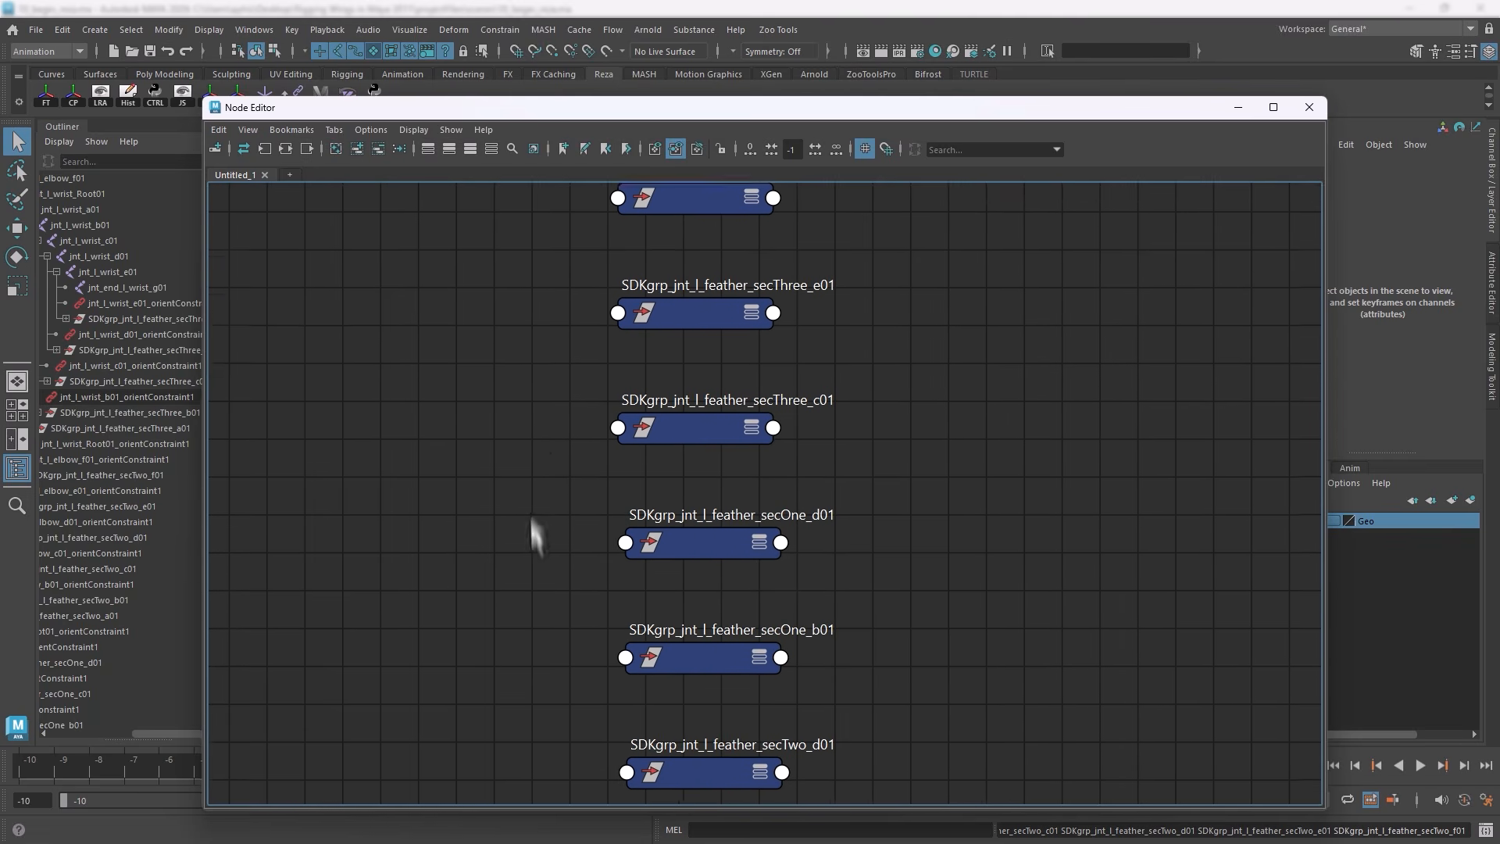
middle_click_drag(531, 518, 529, 419, "alt")
left_click_drag(534, 362, 837, 576)
left_click_drag(714, 531, 1088, 519)
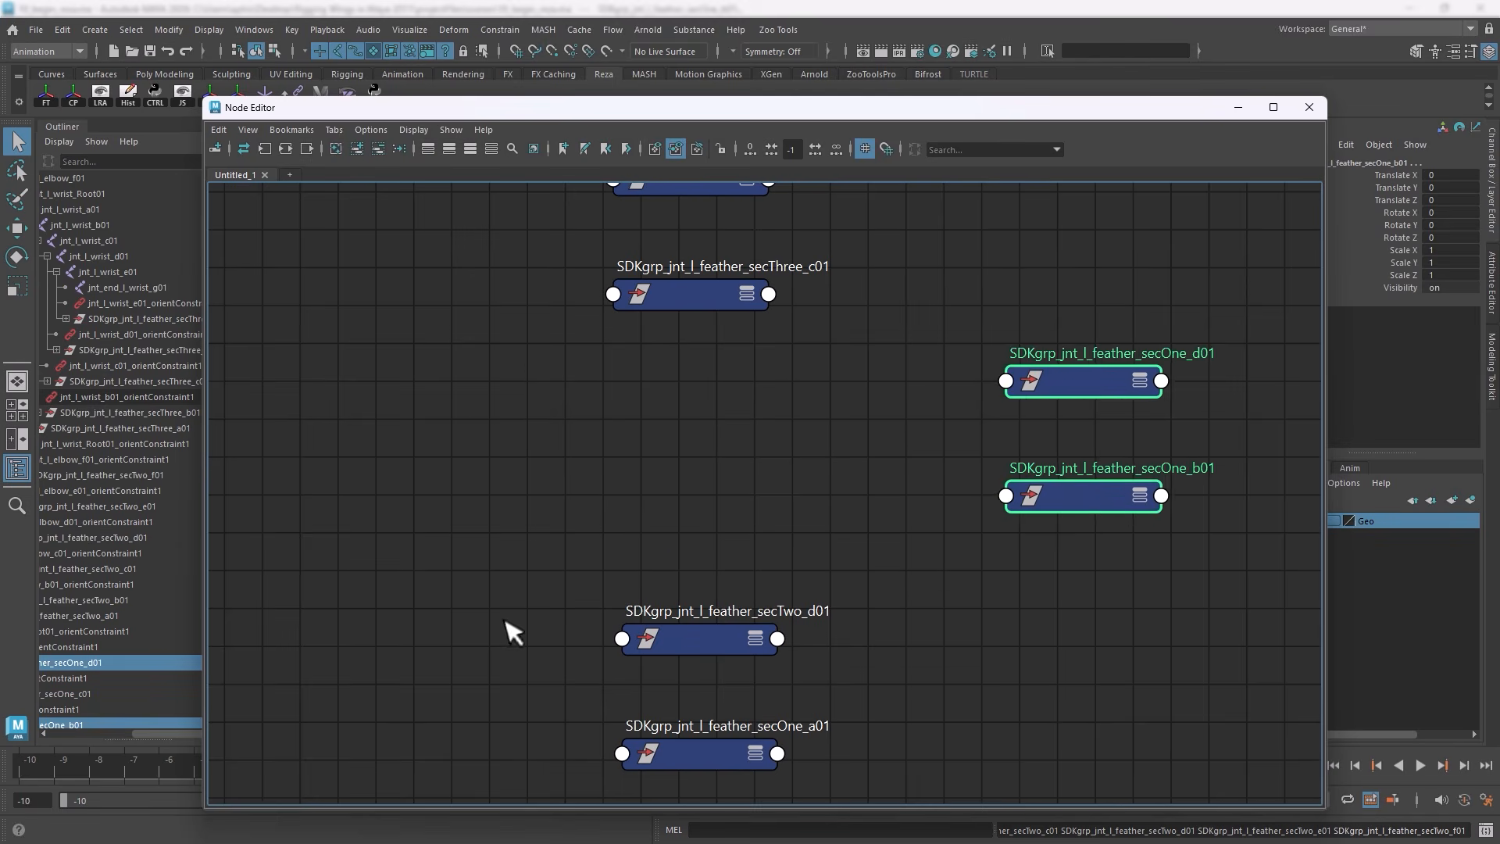
Stack the secOne a01 and c01 nodes below the separated secOne nodes, and set secTwo d01 and b01 apart on the opposite side
scroll(500, 623, "down", 3)
middle_click_drag(490, 620, 447, 433, "alt")
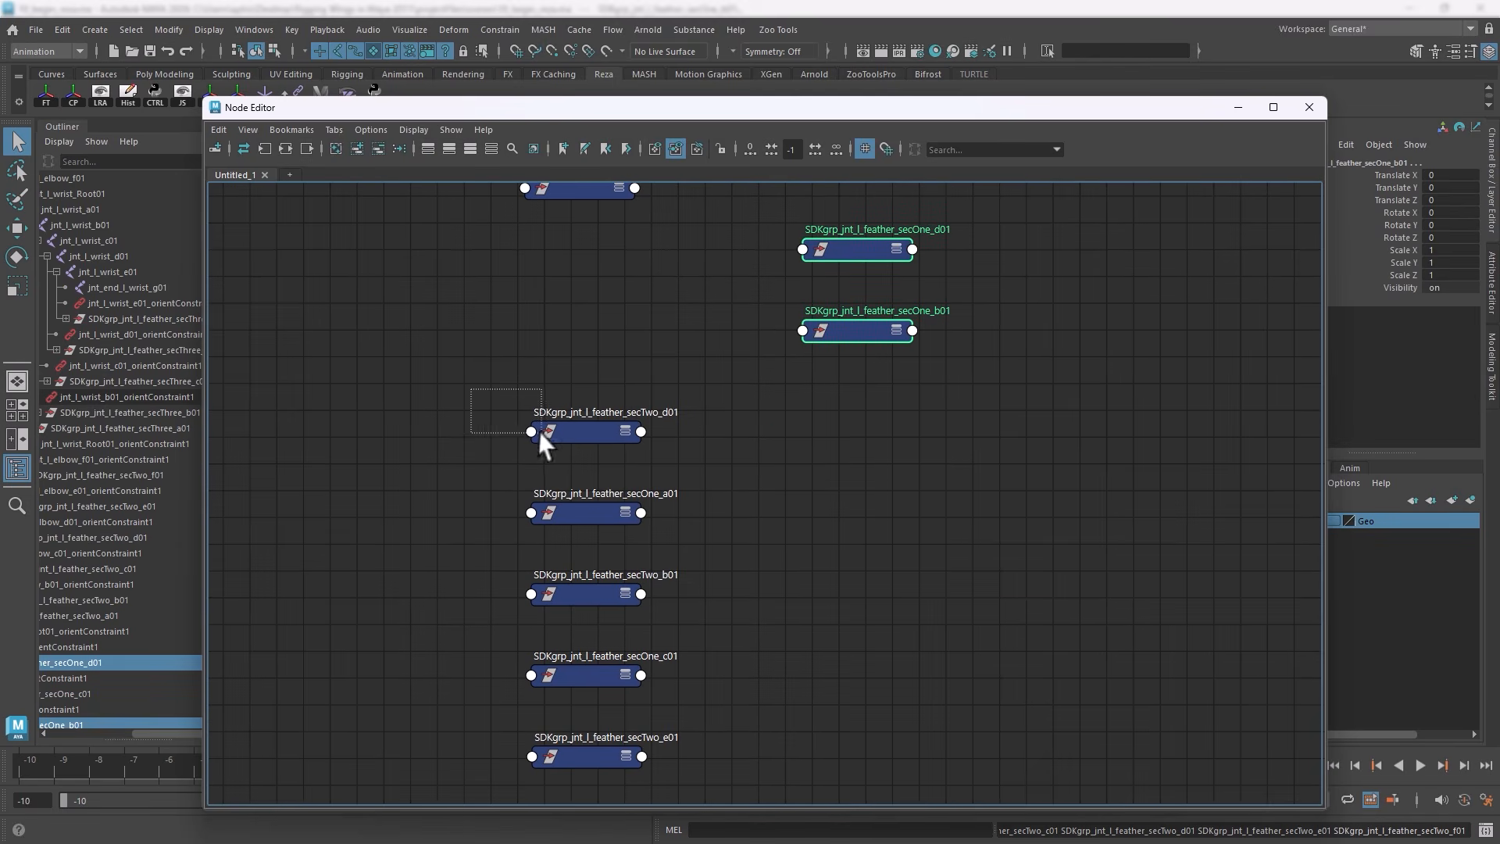
left_click_drag(539, 431, 444, 444)
left_click(570, 432)
left_click_drag(567, 513, 628, 513)
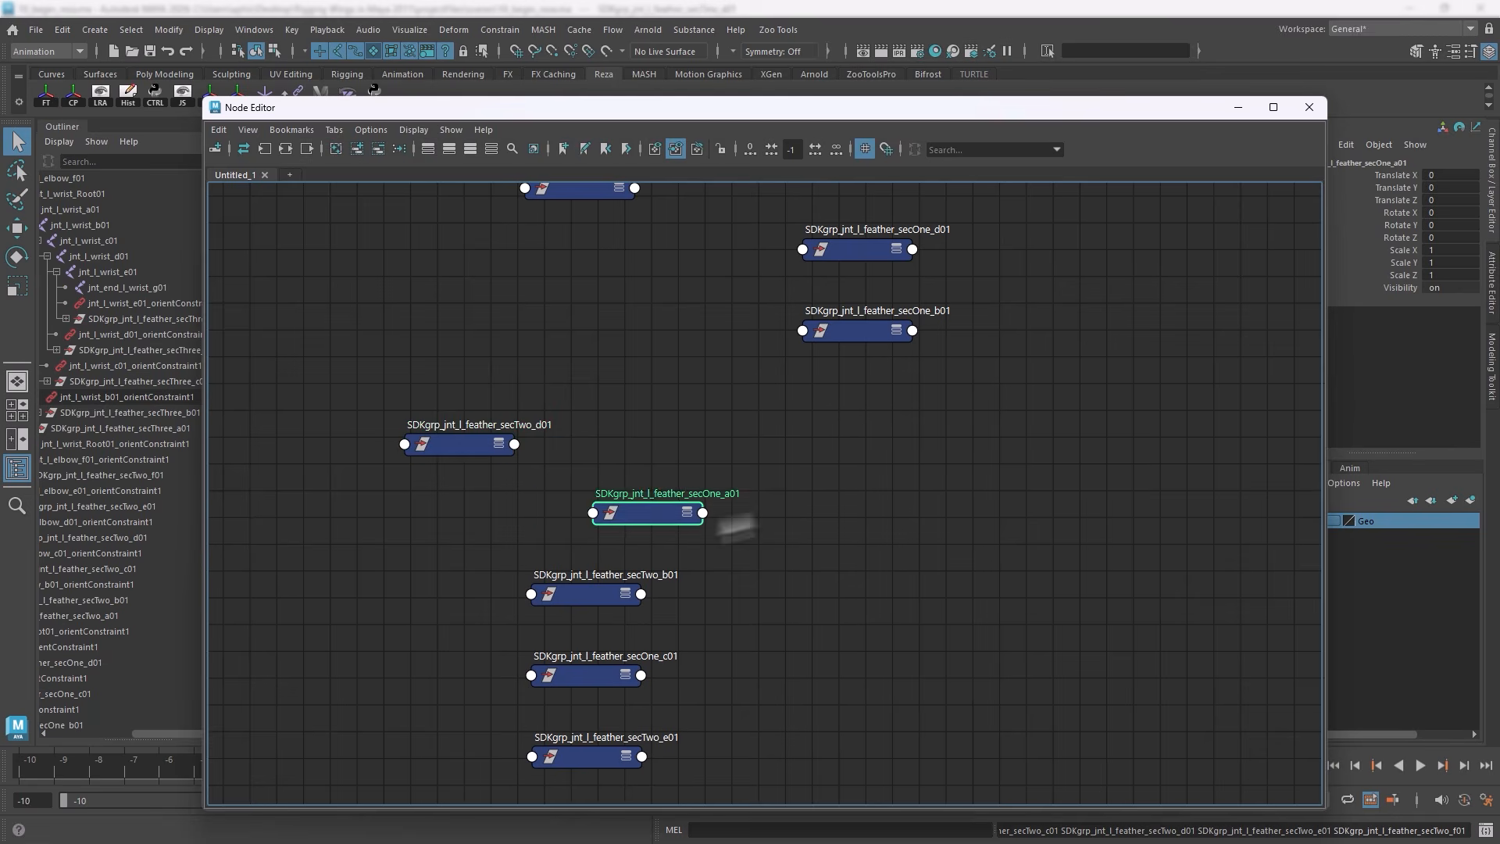
left_click_drag(735, 528, 856, 408)
left_click_drag(597, 599, 438, 517)
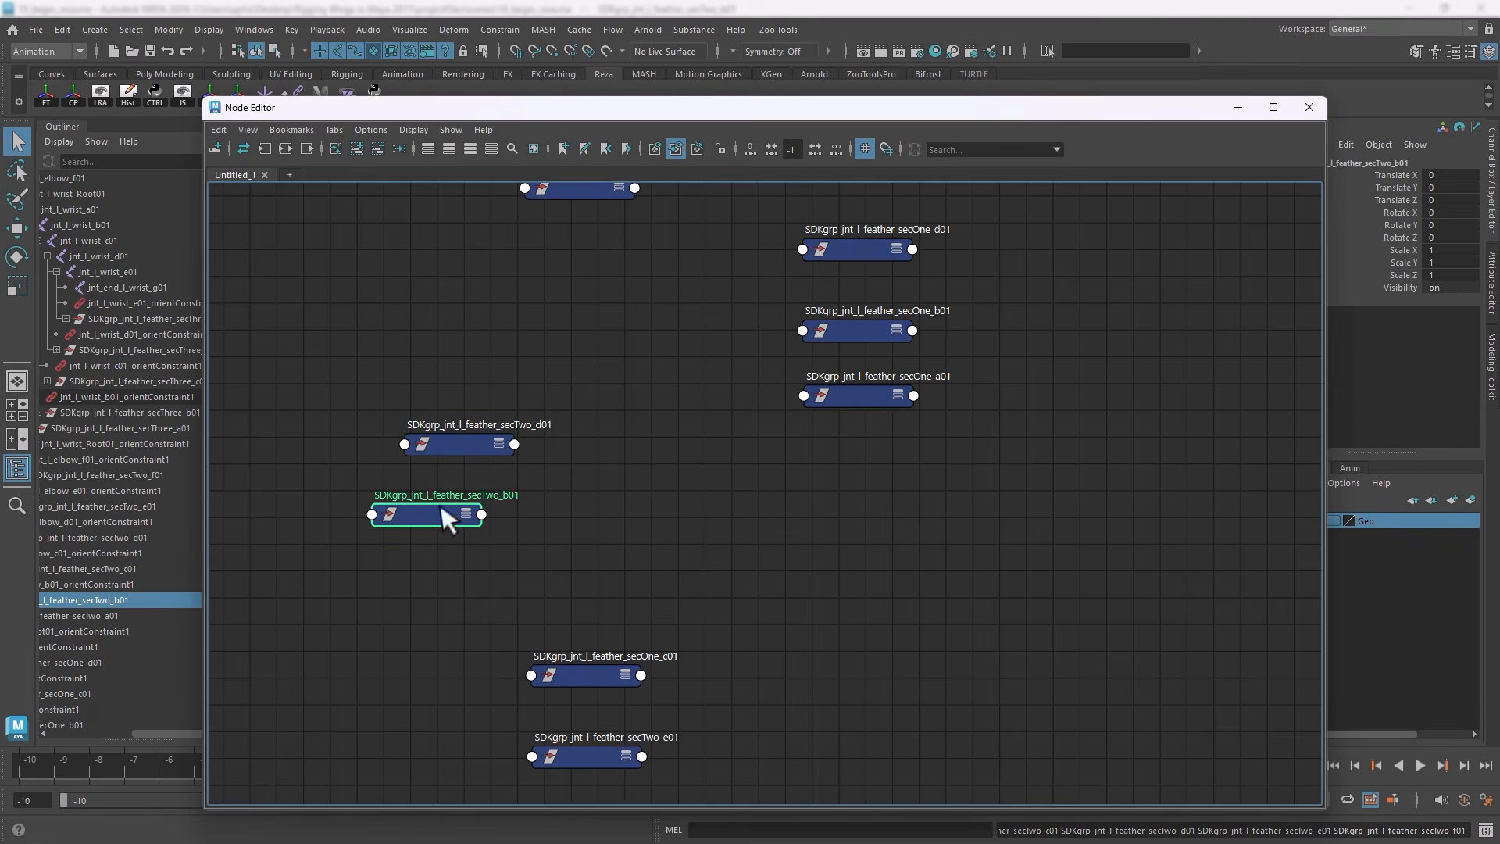
left_click_drag(593, 681, 840, 475)
Place the secTwo_e01 node below secTwo_b01, move secTwo_c01 below secOne_c01, and reposition the Node Editor window
middle_click_drag(432, 671, 442, 506)
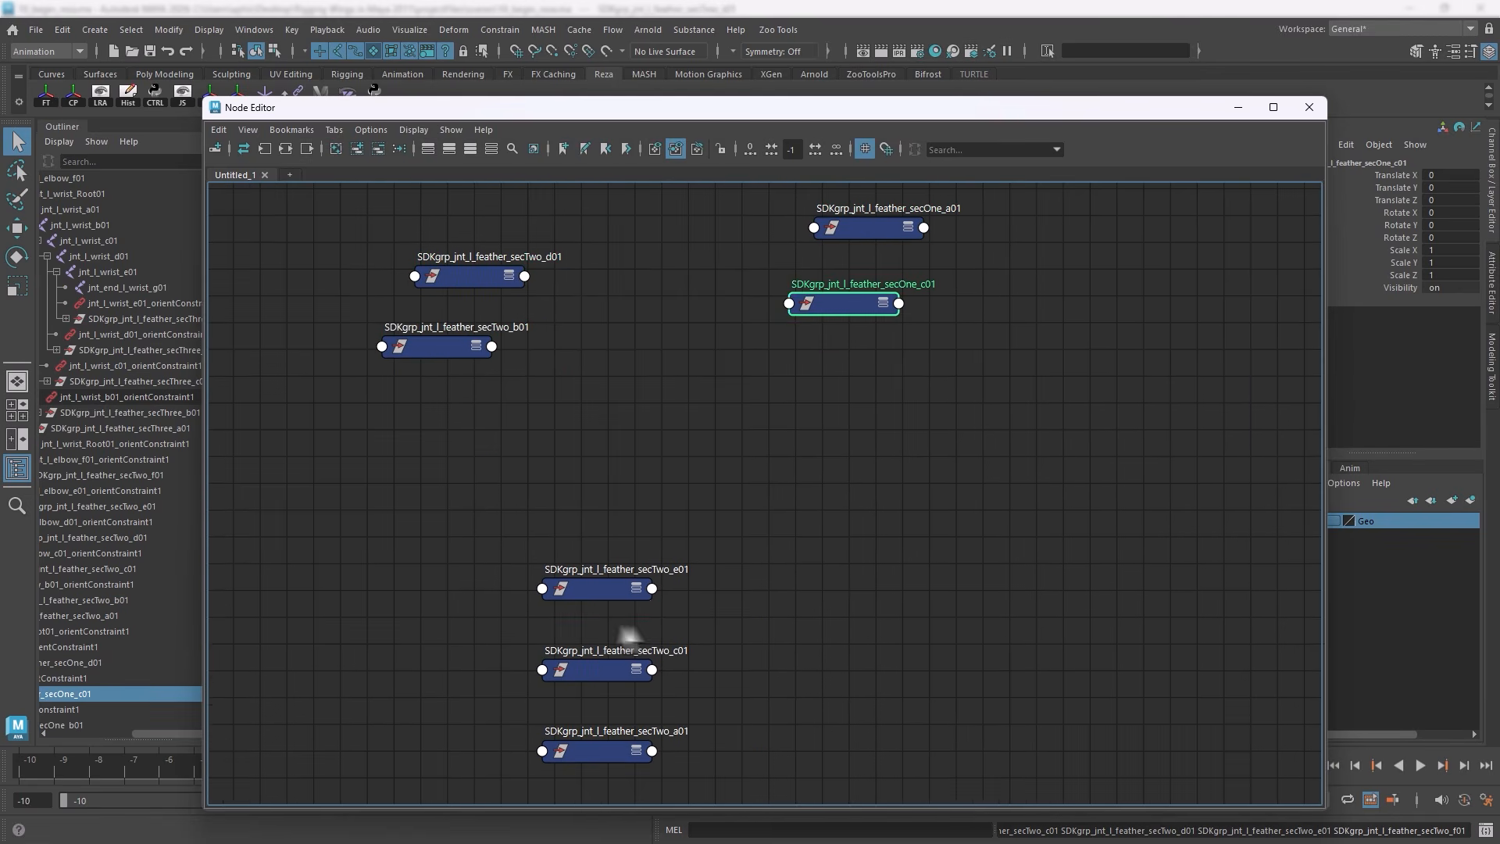
left_click(614, 591)
left_click_drag(613, 591, 457, 408)
left_click_drag(608, 672, 875, 380)
left_click_drag(747, 110, 554, 576)
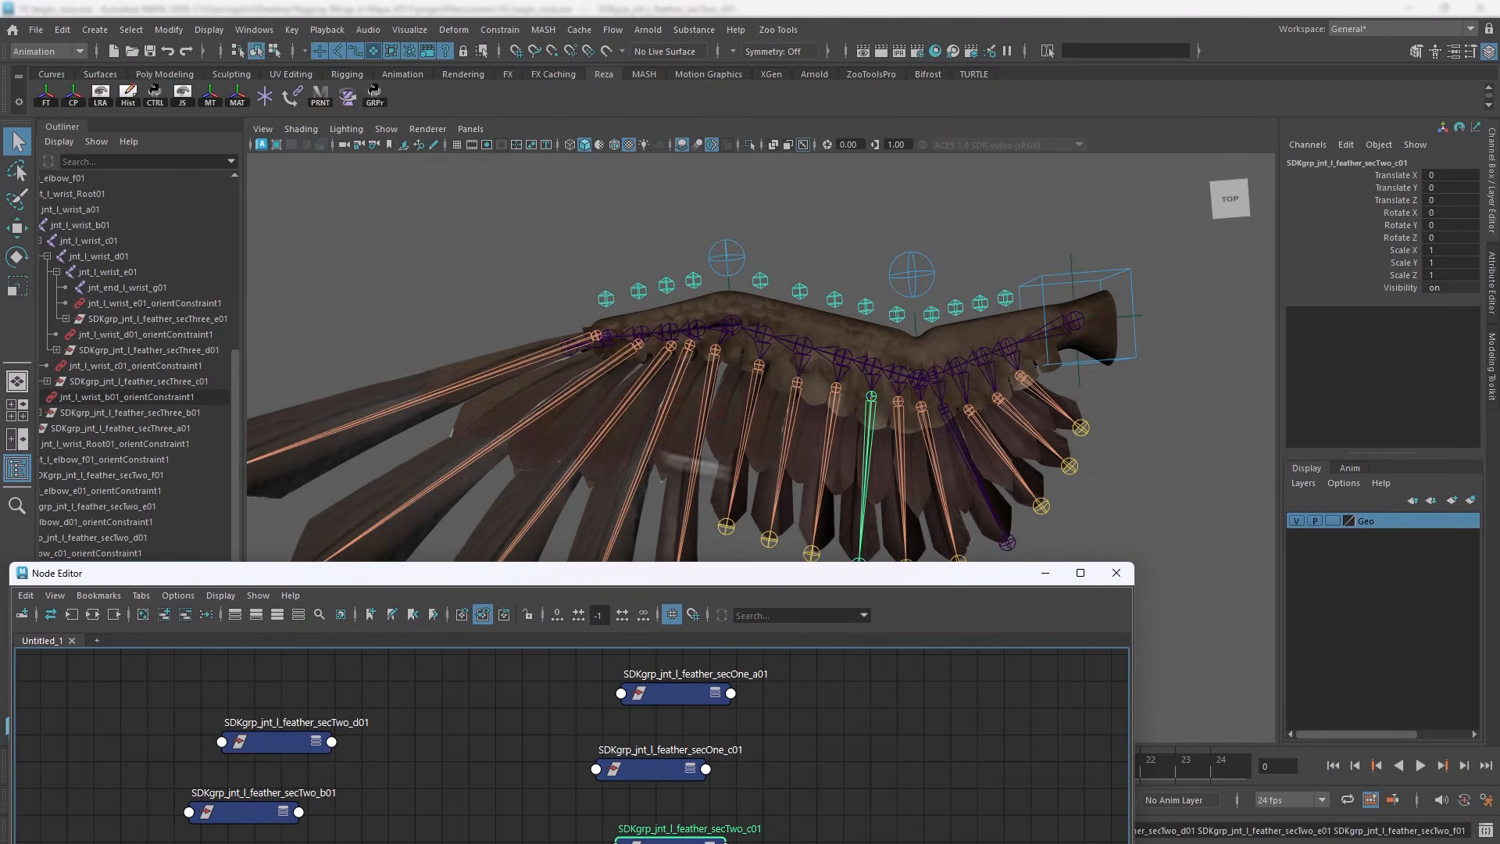
left_click_drag(678, 579, 714, 209)
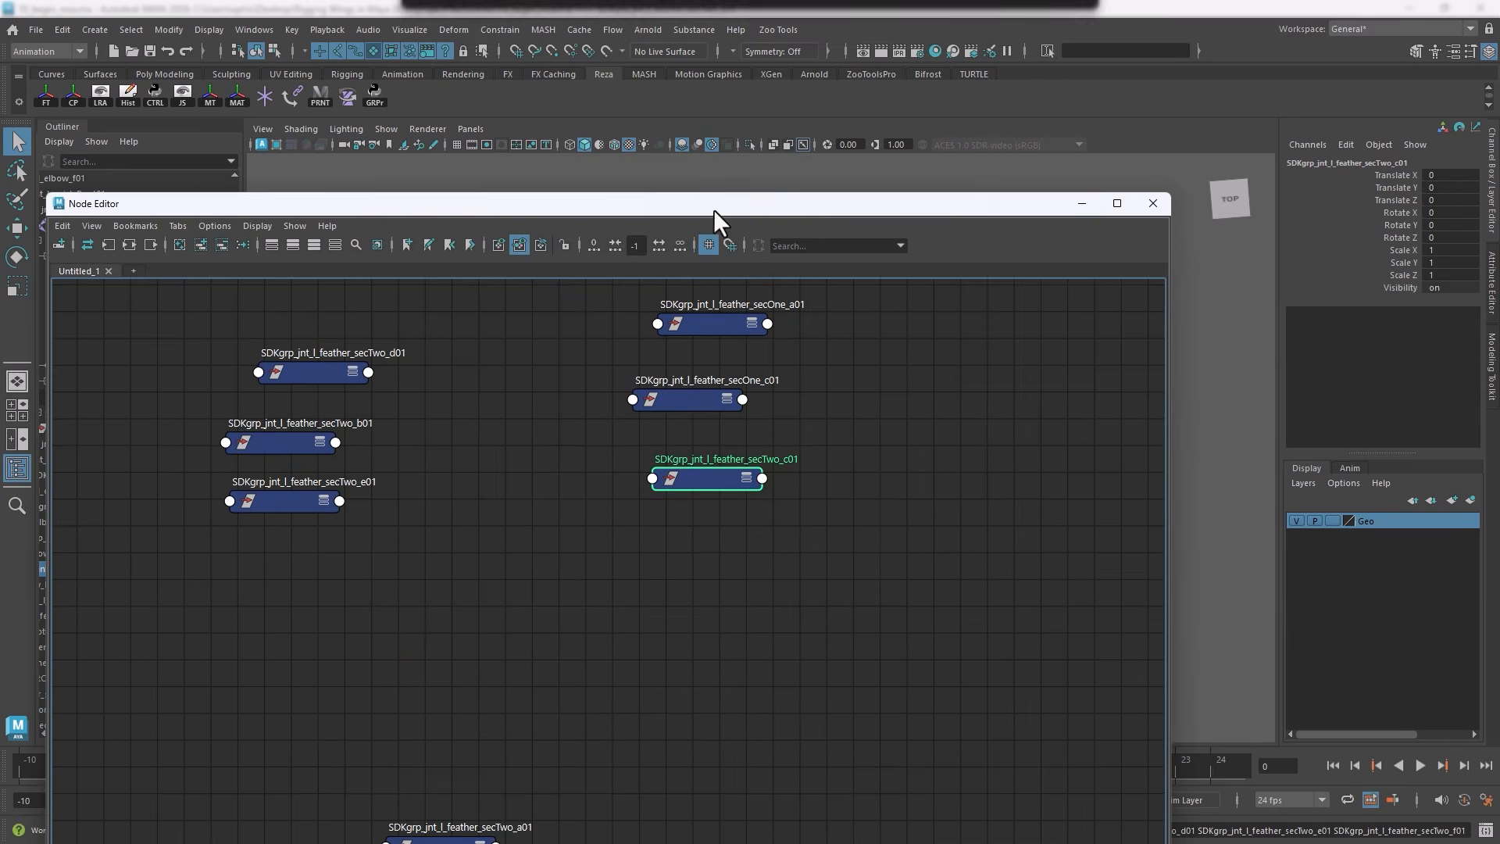
Start an ordered secTwo column by stacking the a01 node directly above b01, away from the other nodes
middle_click_drag(385, 743, 402, 458, "alt")
left_click_drag(483, 553, 475, 476)
left_click_drag(478, 631, 456, 778)
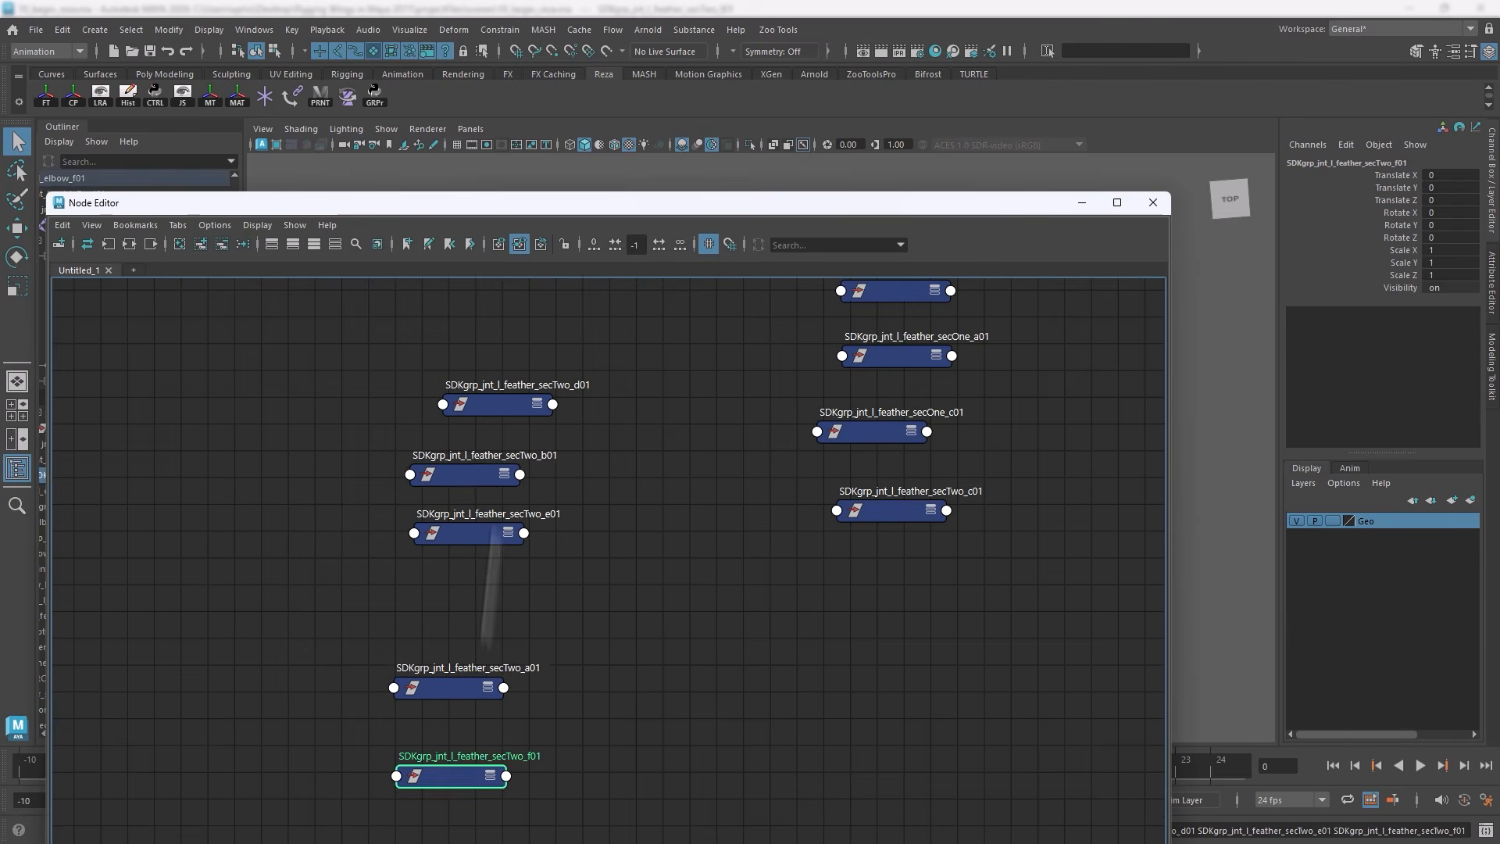
left_click_drag(480, 475, 304, 529)
left_click_drag(466, 691, 306, 577)
scroll(512, 443, "down", 3)
middle_click_drag(501, 502, 552, 539, "alt")
scroll(539, 563, "up", 3)
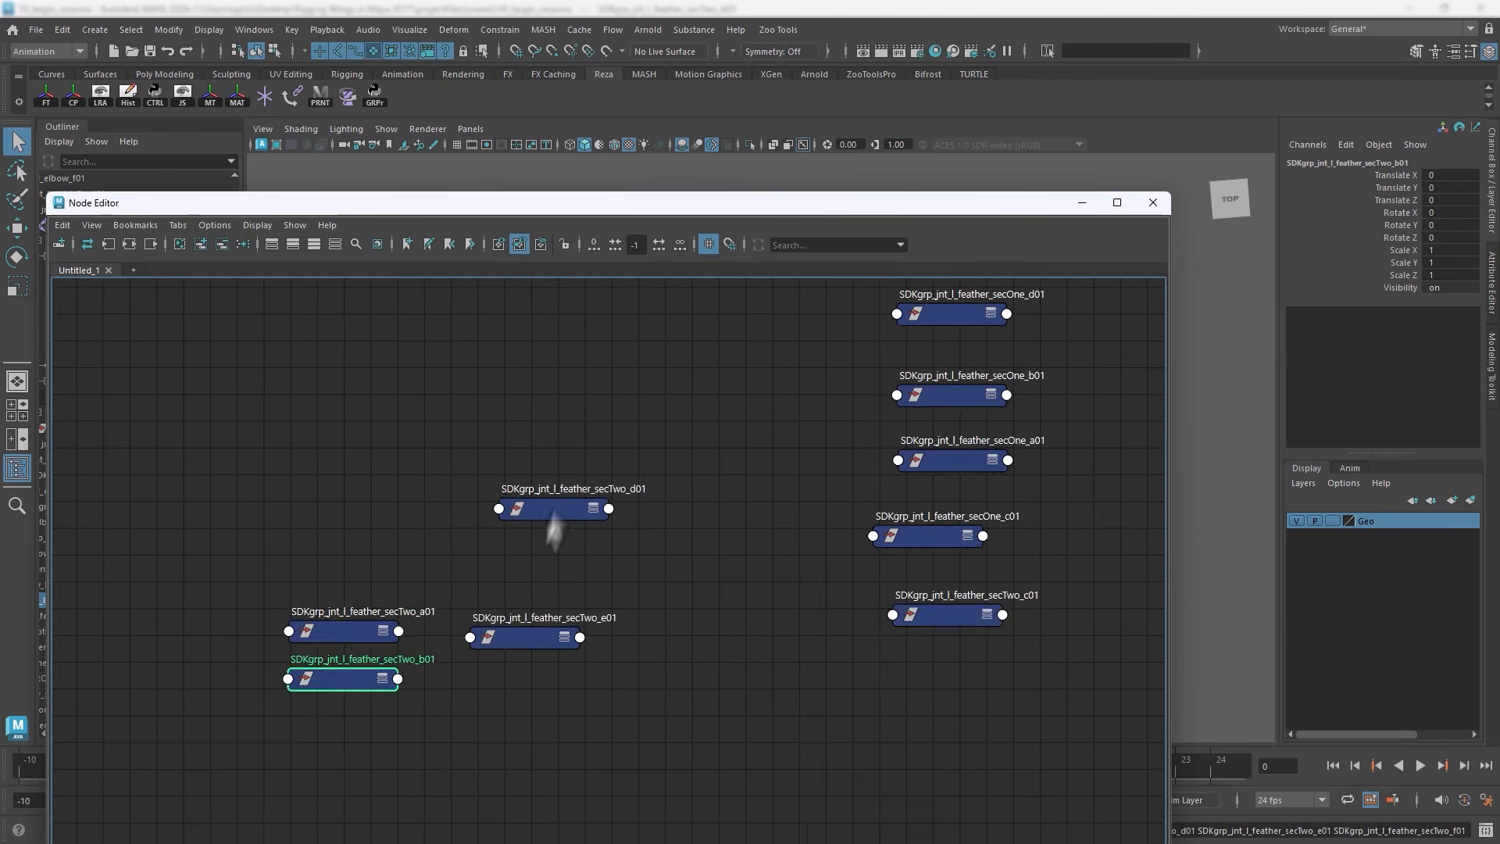
Complete the secTwo column by ordering the c01, d01, e01 and f01 nodes below a01 and b01
left_click_drag(552, 513, 331, 740)
middle_click_drag(375, 734, 398, 457, "alt")
left_click_drag(546, 359, 352, 510)
left_click_drag(530, 603, 352, 550)
left_click_drag(438, 206, 618, 243)
scroll(697, 445, "down", 3)
middle_click_drag(694, 469, 486, 677, "alt")
left_click_drag(804, 605, 384, 636)
left_click_drag(386, 650, 825, 621)
Arrange the secOne group nodes in a separate column in the order a01, b01, c01, d01
middle_click_drag(825, 621, 692, 616, "alt")
left_click_drag(680, 441, 842, 401)
left_click_drag(677, 489, 842, 435)
left_click_drag(664, 541, 848, 466)
left_click_drag(680, 384, 848, 498)
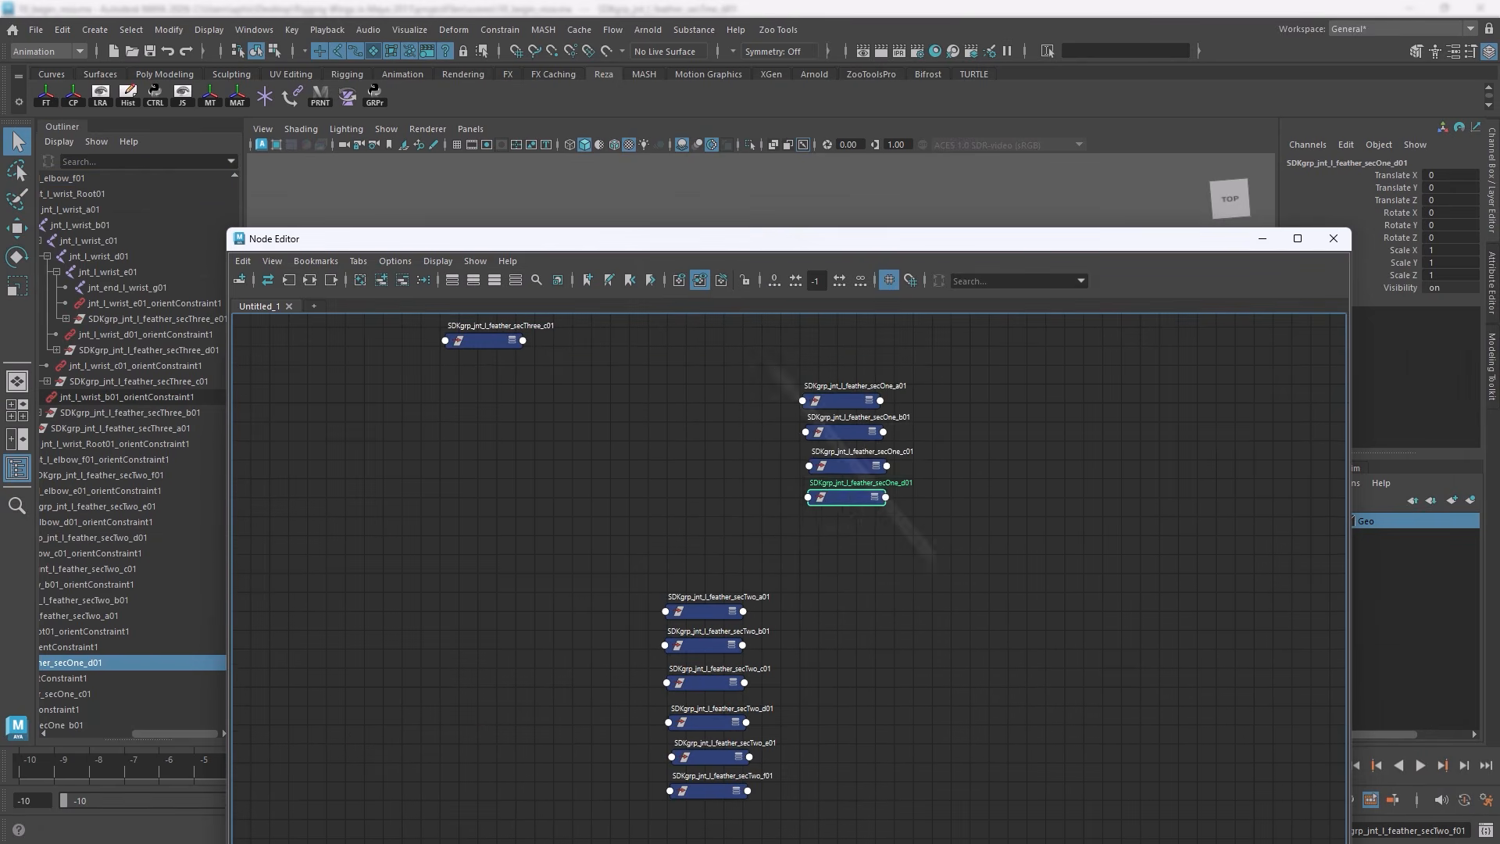
Bring the secOne and secThree node sets in line with the secTwo column, secOne above it and secThree below
middle_click_drag(625, 437, 687, 737, "alt")
left_click_drag(648, 680, 476, 367)
middle_click_drag(563, 669, 539, 352, "alt")
left_click_drag(547, 391, 727, 789)
Order the secThree group nodes from a01 to e01 and move the whole set closer beneath secTwo_f01
left_click_drag(736, 552, 849, 566)
left_click_drag(758, 666, 669, 684)
left_click_drag(736, 781, 737, 647)
left_click_drag(662, 684, 754, 686)
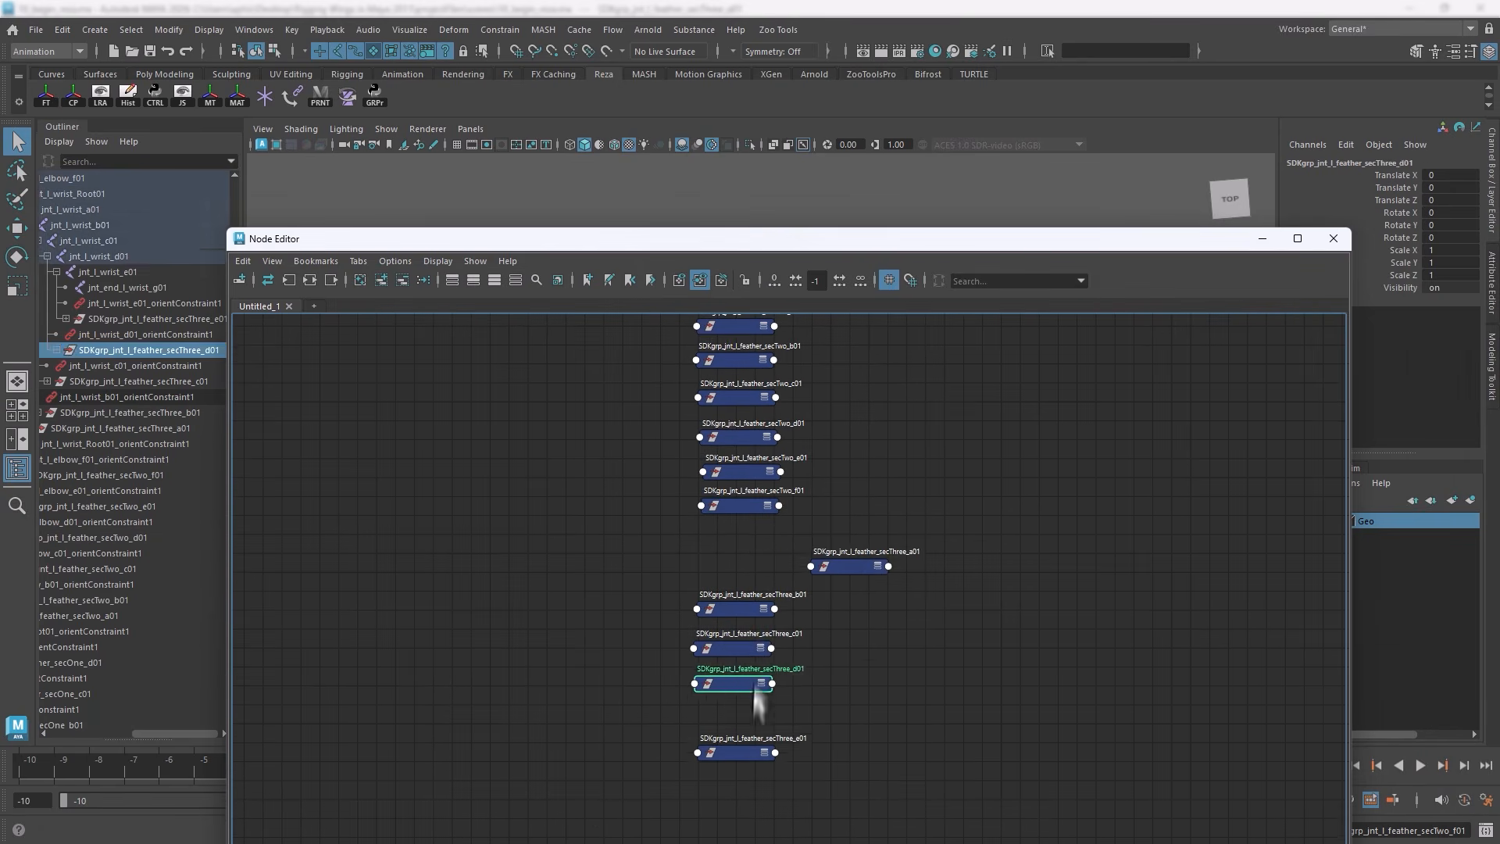
left_click_drag(850, 566, 737, 569)
left_click_drag(664, 541, 828, 757)
left_click_drag(738, 645, 744, 625)
Maximize the Node Editor and check the order of the SDK group nodes from secOne_a01 to secThree_e01
double_click(500, 240)
middle_click_drag(461, 142, 445, 377, "alt")
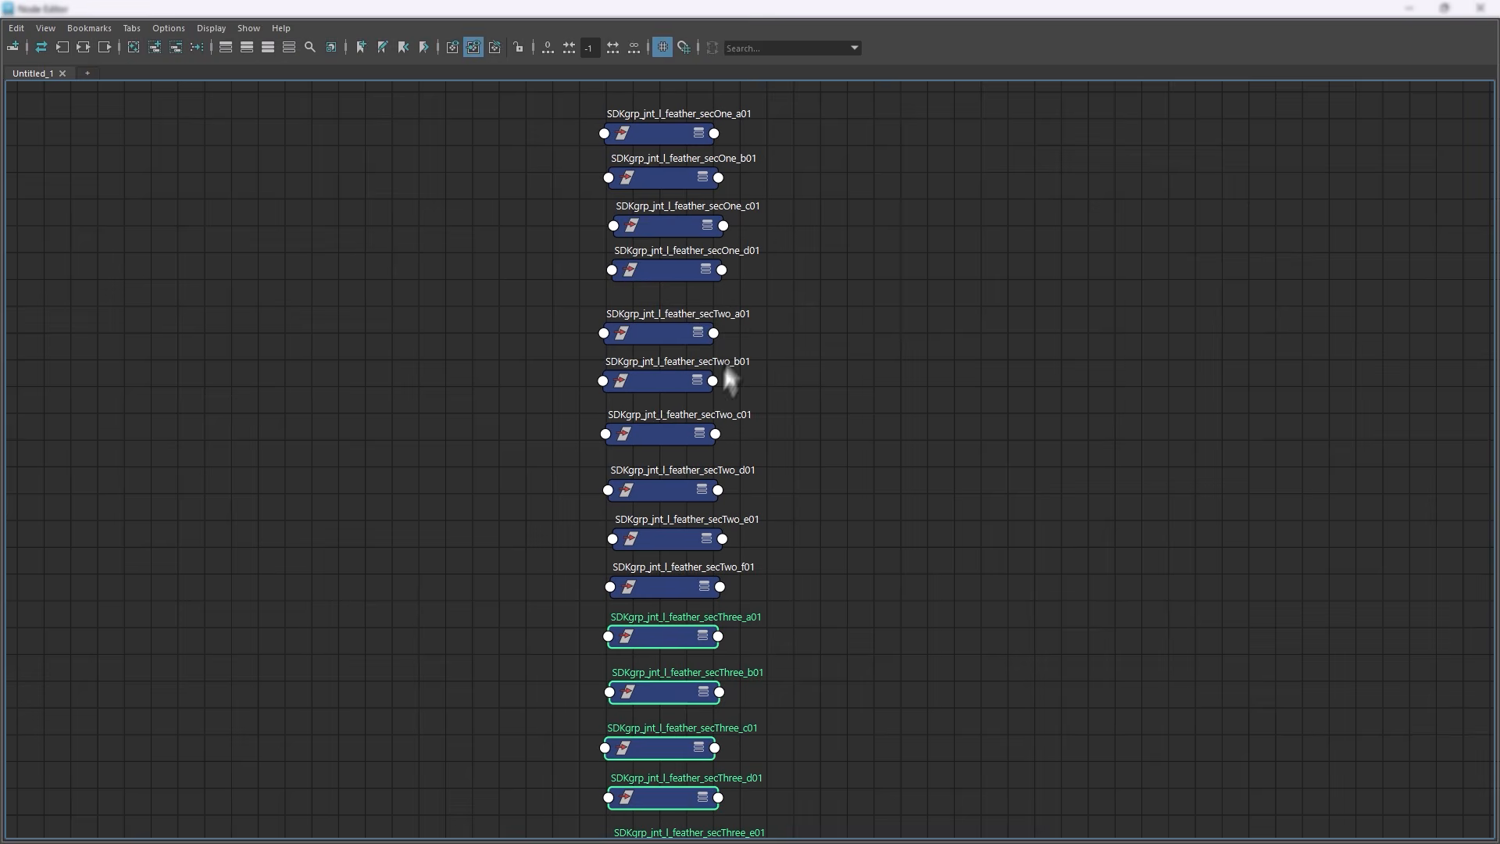
middle_click_drag(539, 646, 534, 424, "alt")
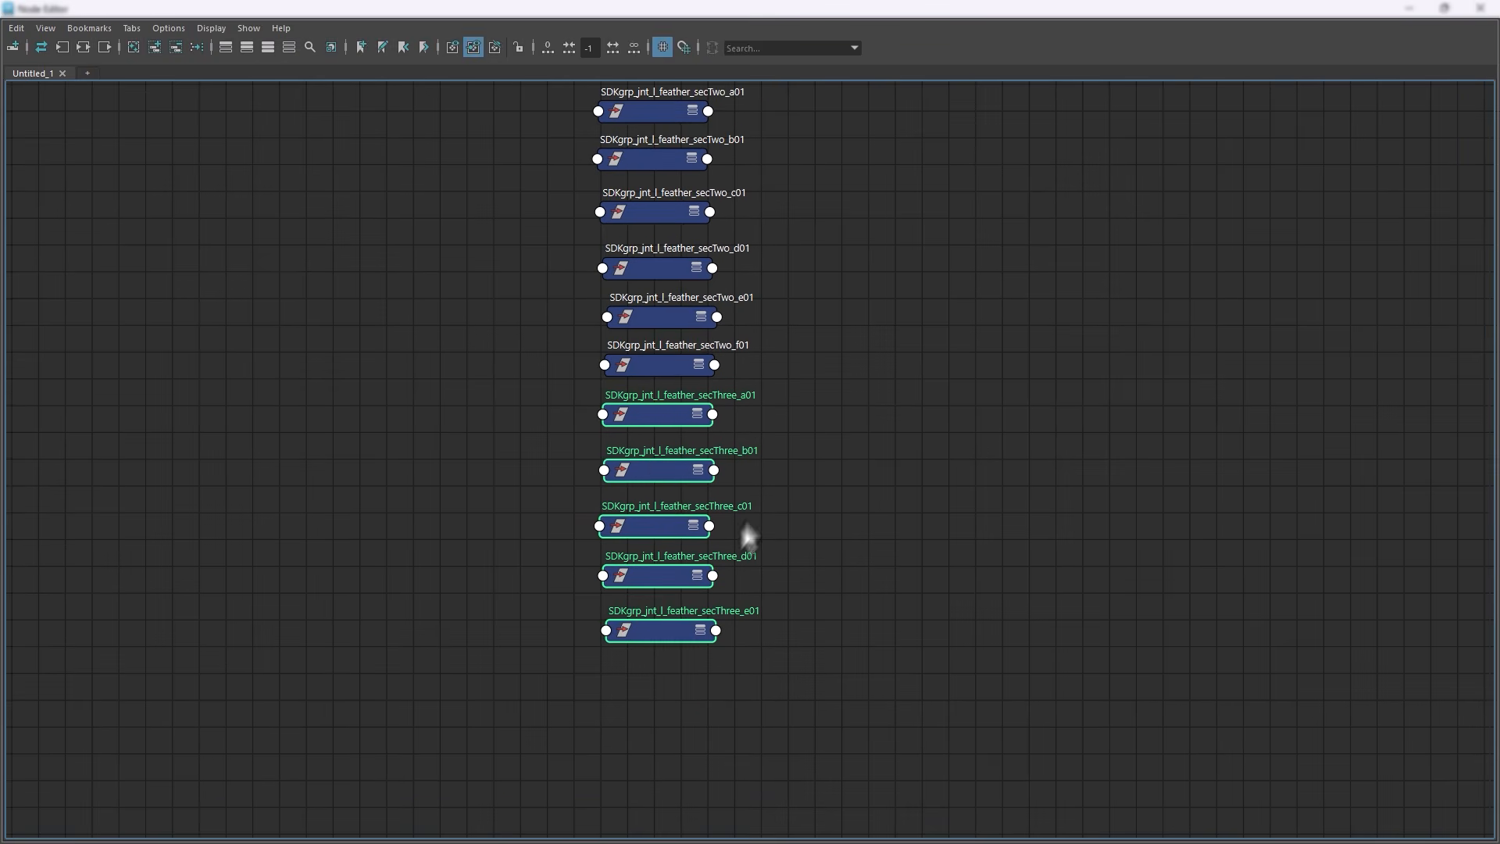
Nudge the secThree_e01 group node into line beneath secThree_d01
left_click(817, 604)
left_click_drag(670, 632, 666, 625)
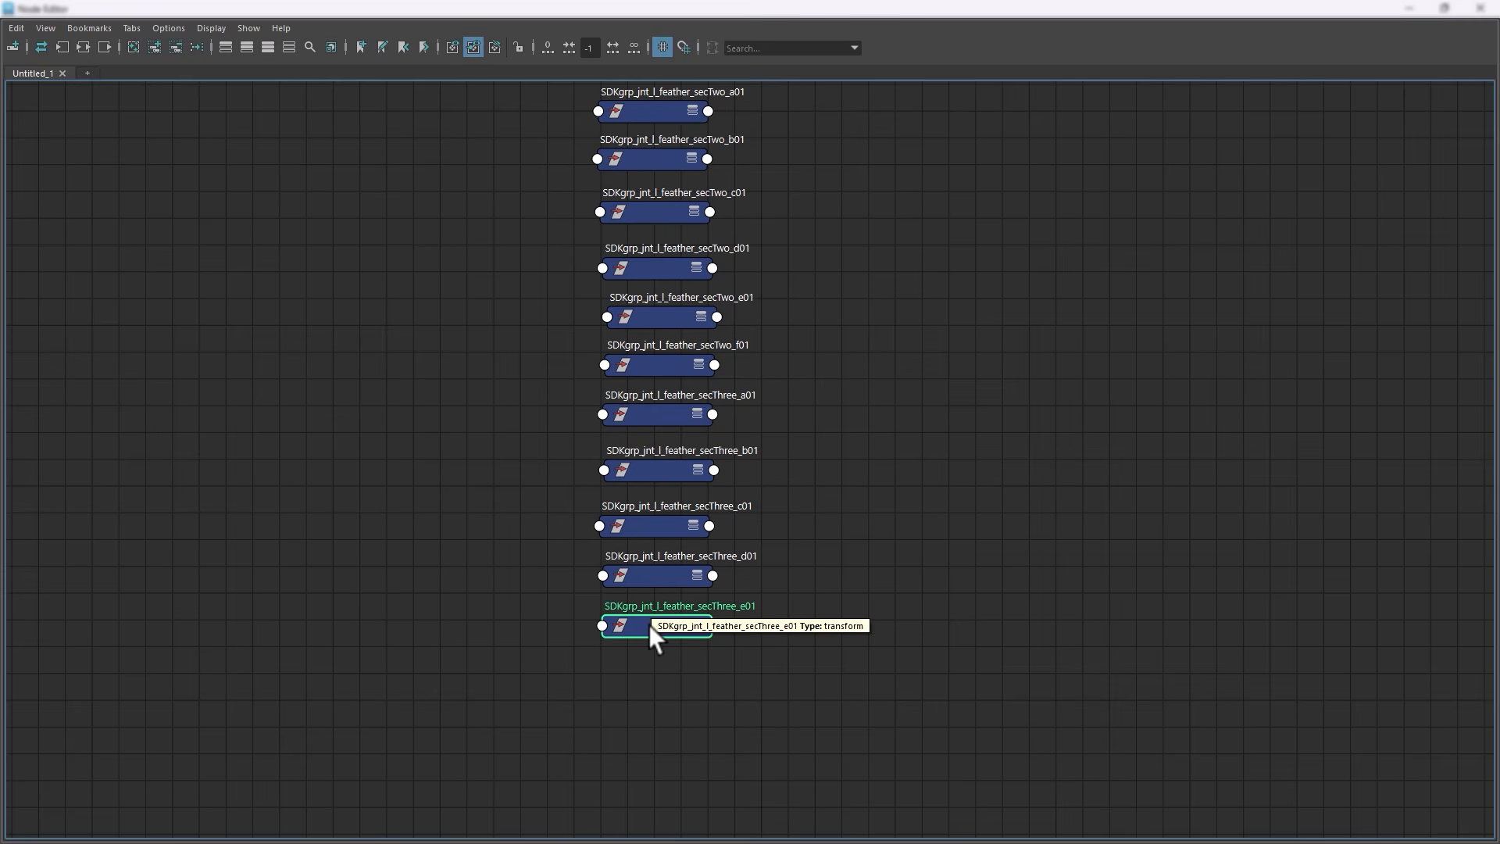
left_click_drag(649, 628, 649, 634)
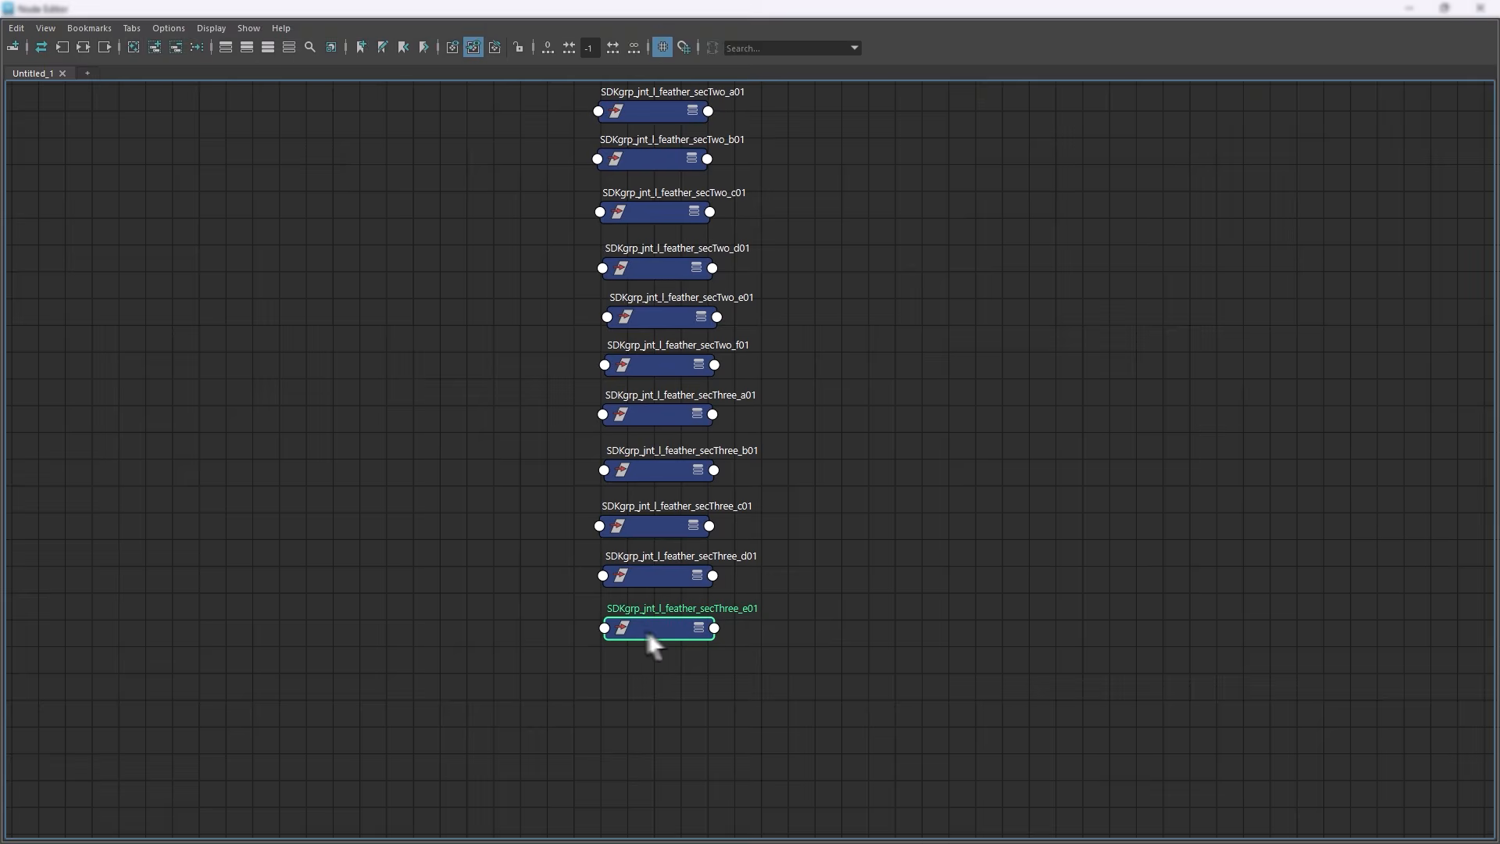
scroll(617, 422, "down", 4)
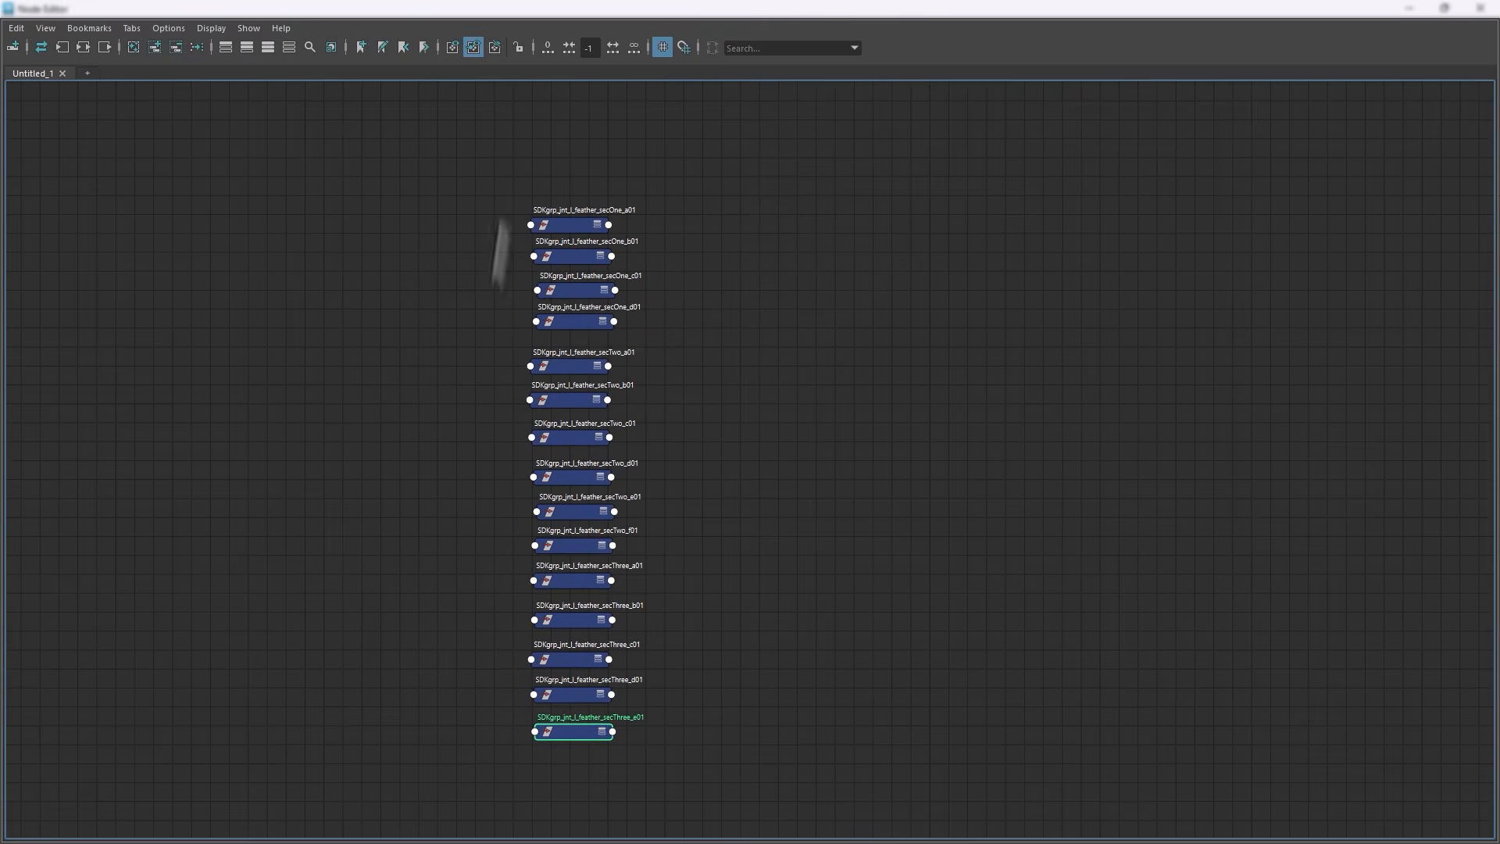
Select all the SDK group nodes, load them as driven objects in Set Driven Key, and enlarge that window to show the full list
left_click_drag(720, 12, 685, 82)
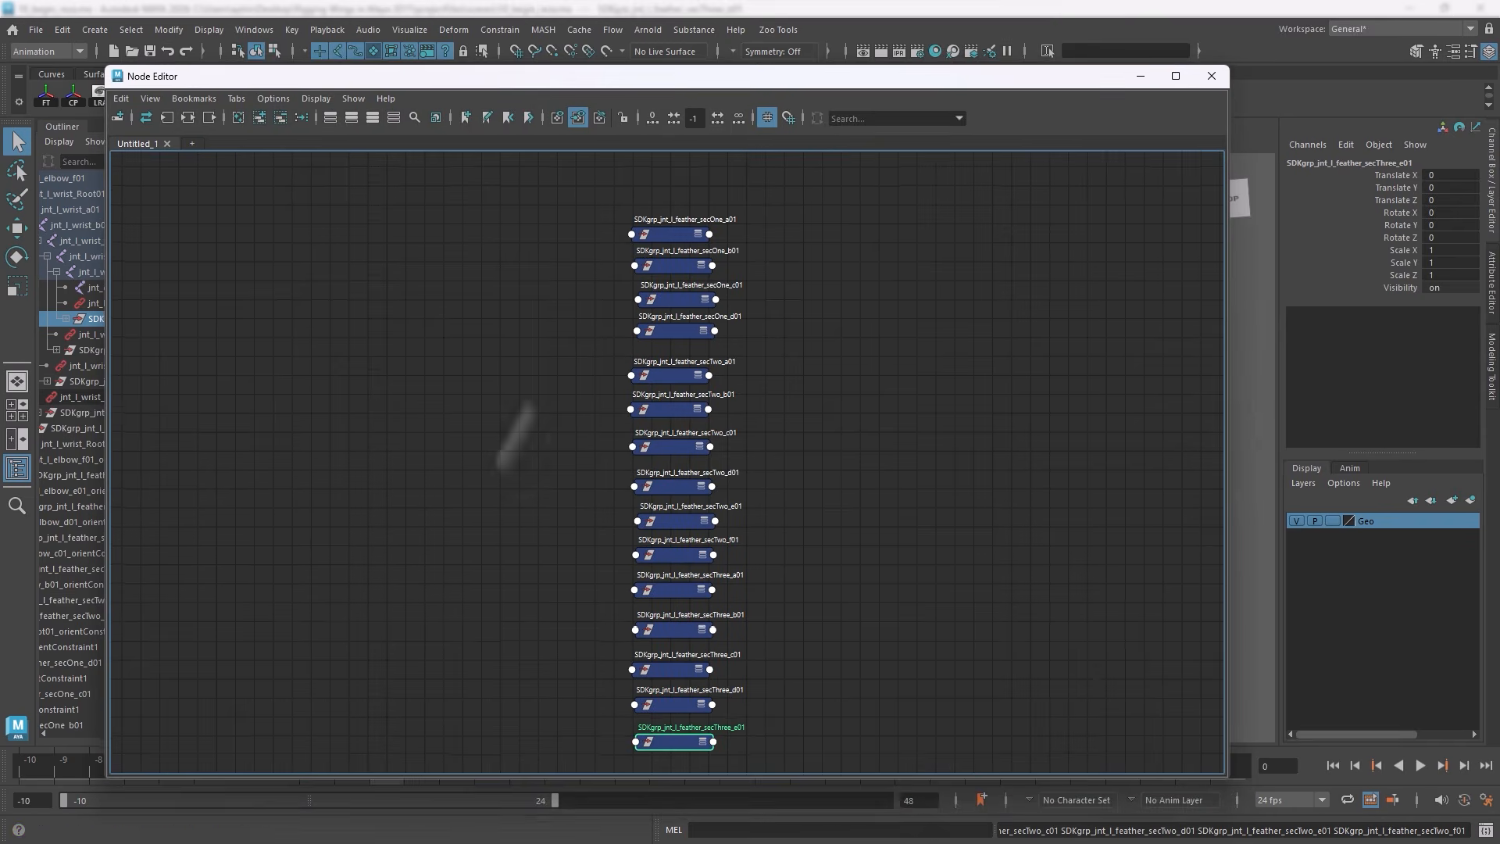
left_click_drag(560, 200, 898, 789)
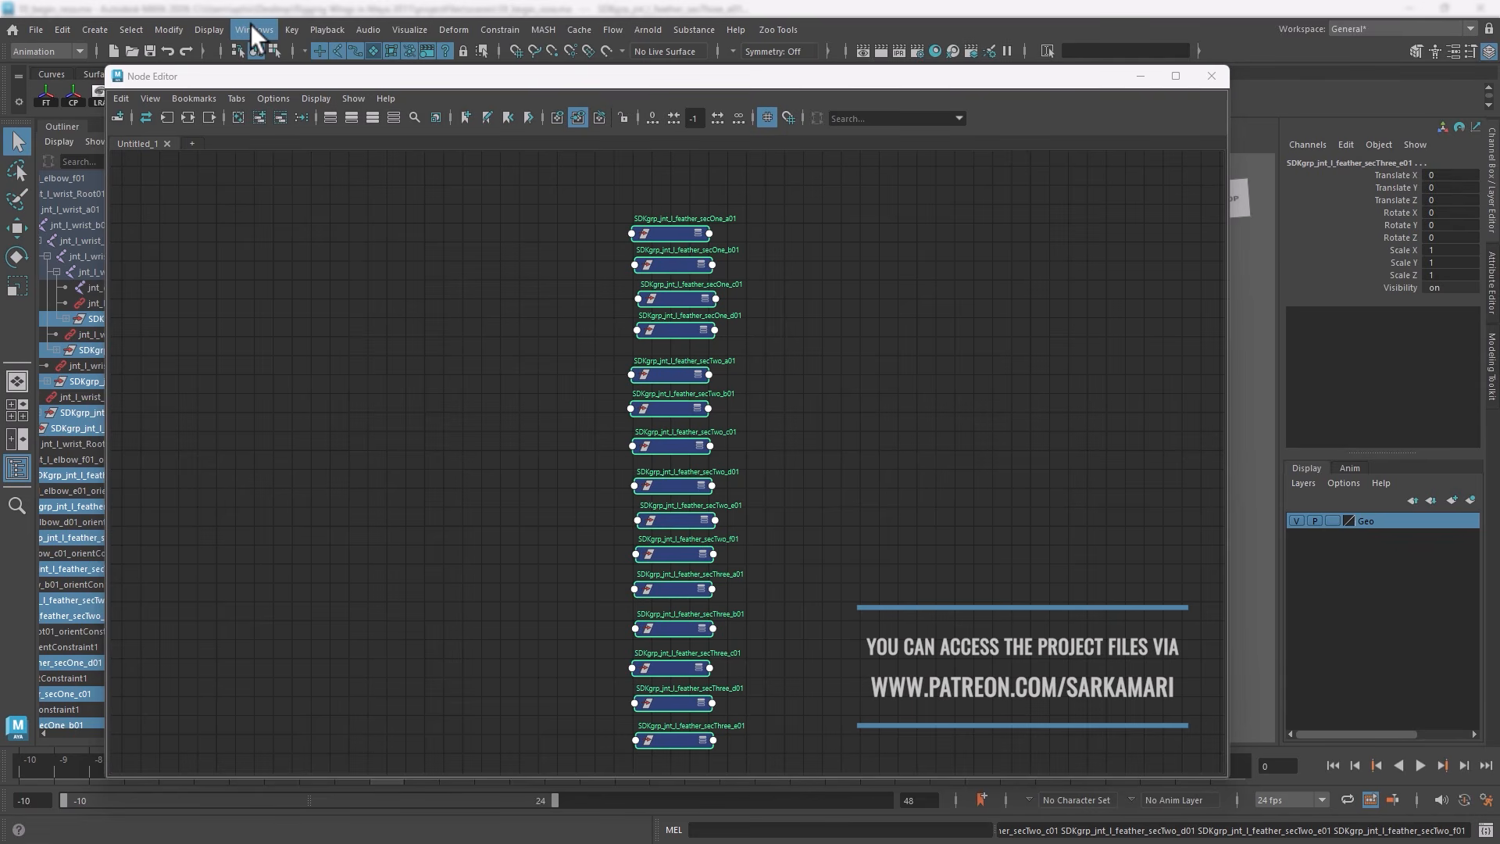
left_click(291, 30)
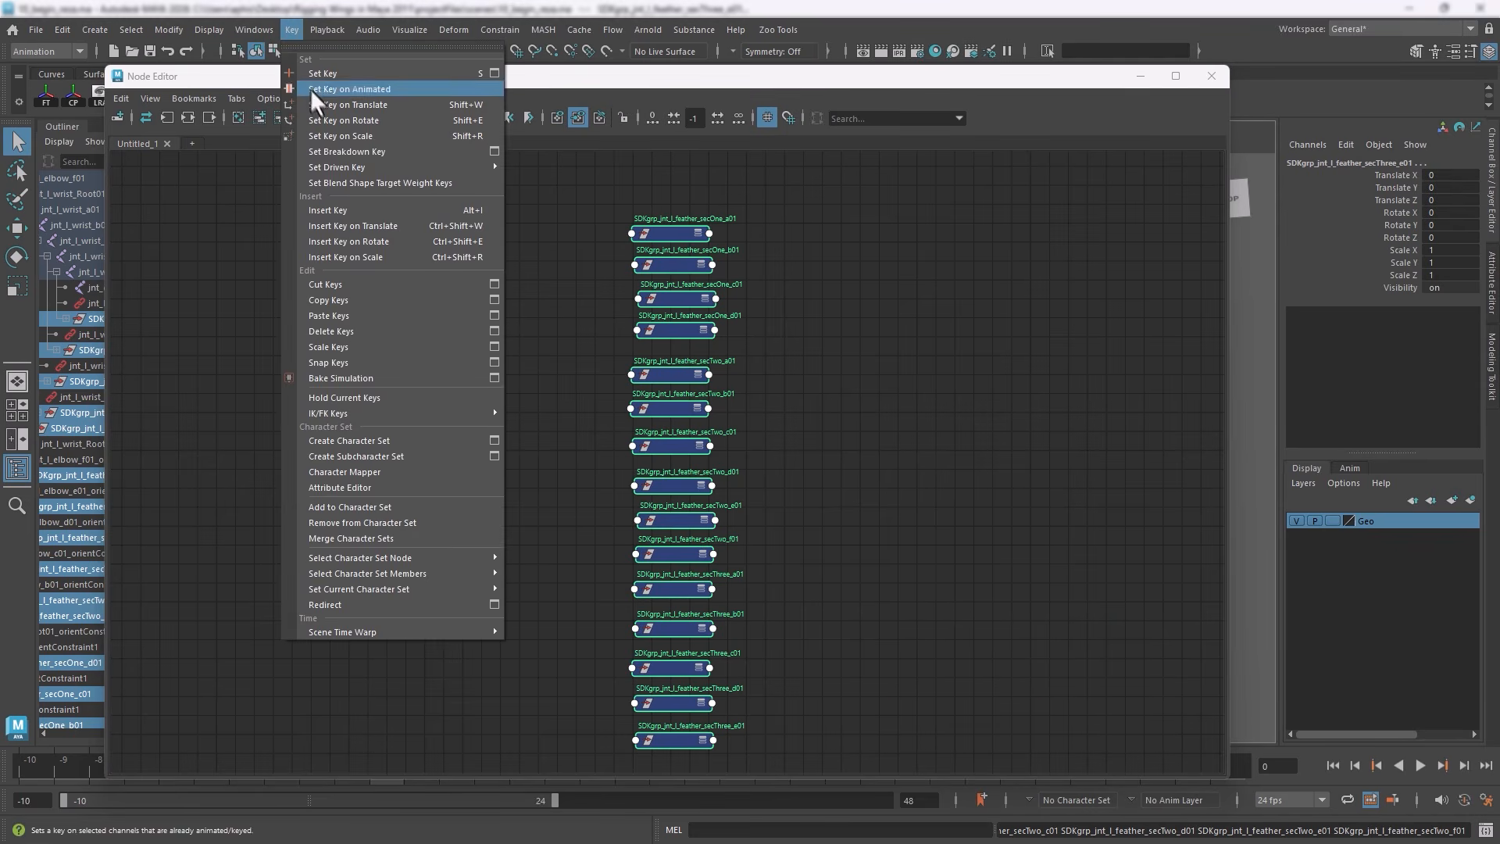
mouse_move(350, 171)
left_click(522, 167)
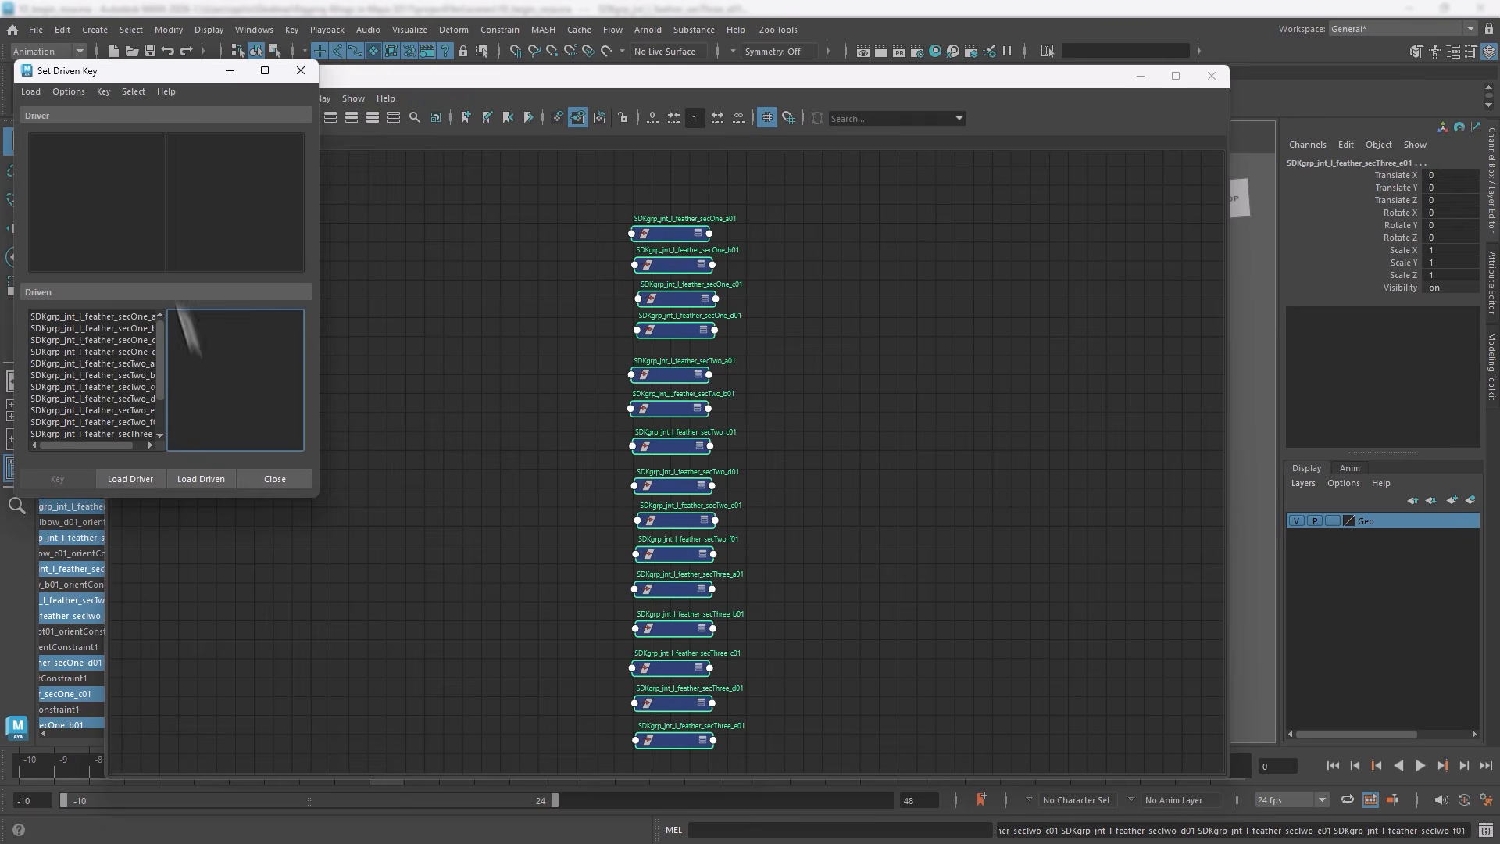
left_click_drag(166, 78, 256, 149)
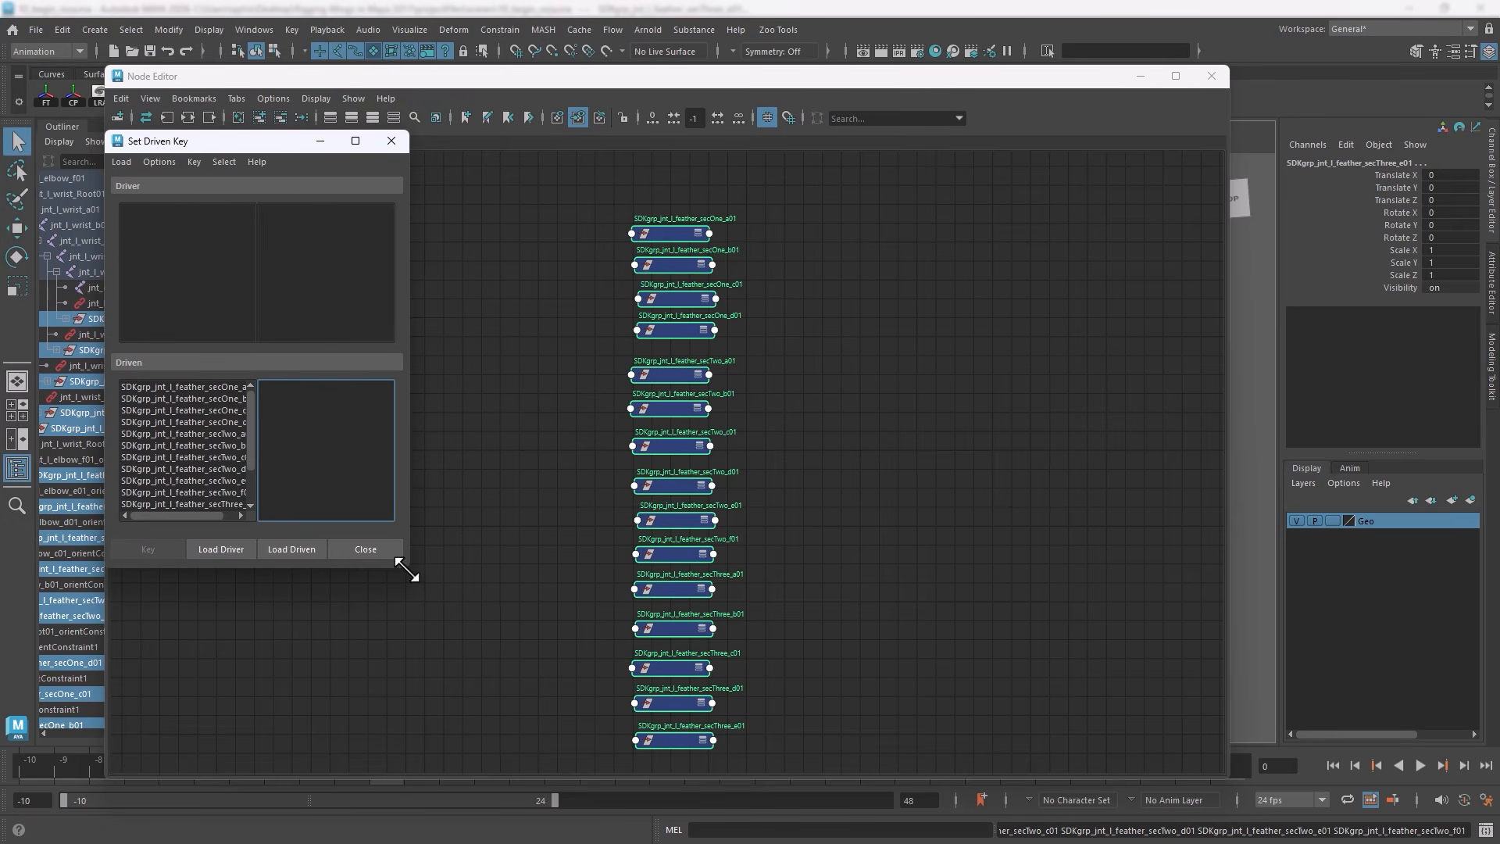
left_click_drag(405, 572, 596, 689)
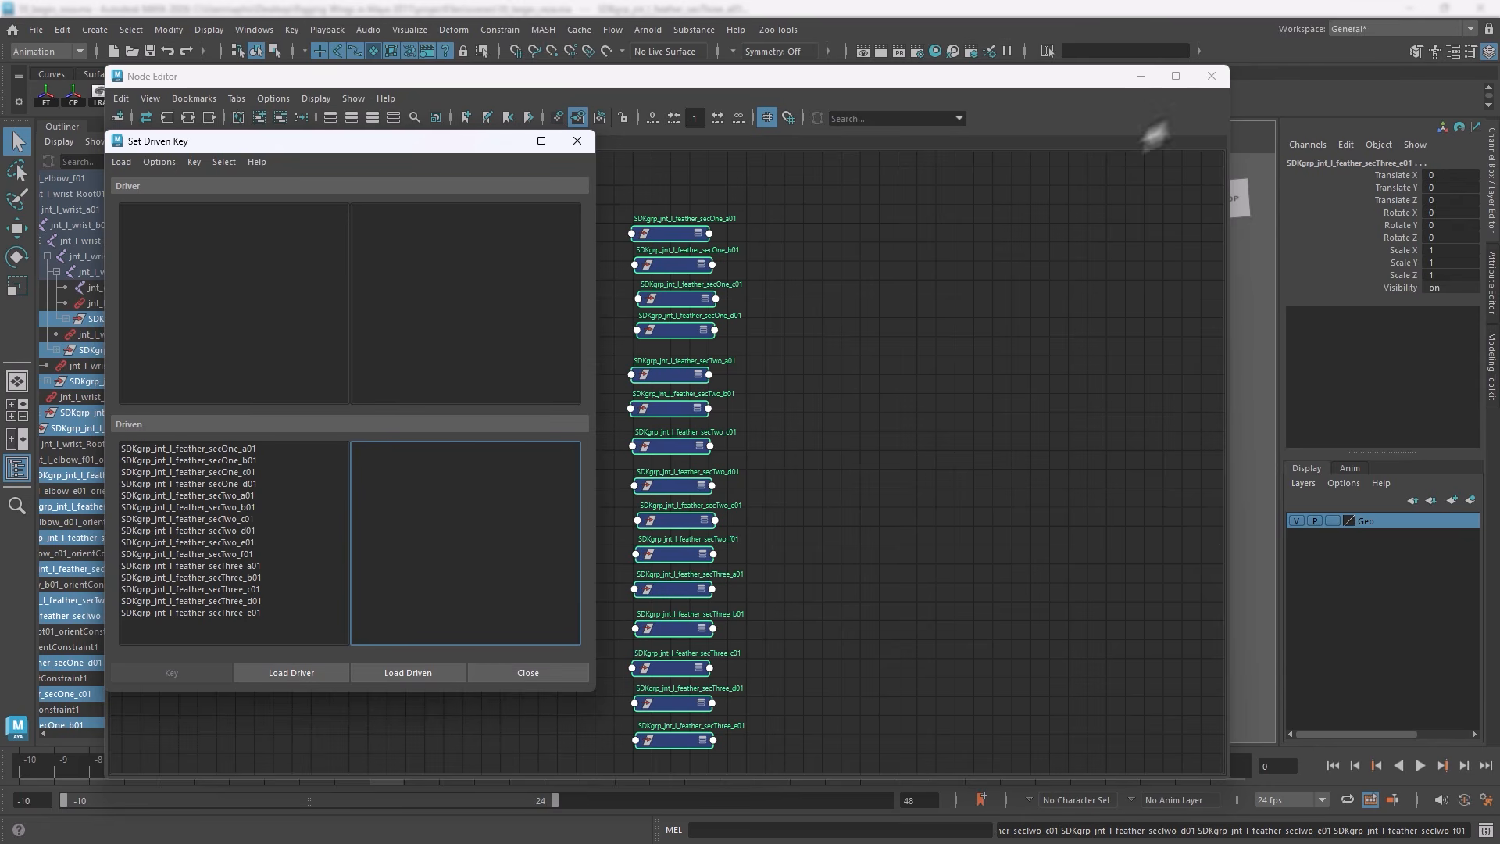
Minimize the Node Editor and load CTRL_l_wingA01 as the driver, with Wing Fold as its driving attribute
left_click(1140, 76)
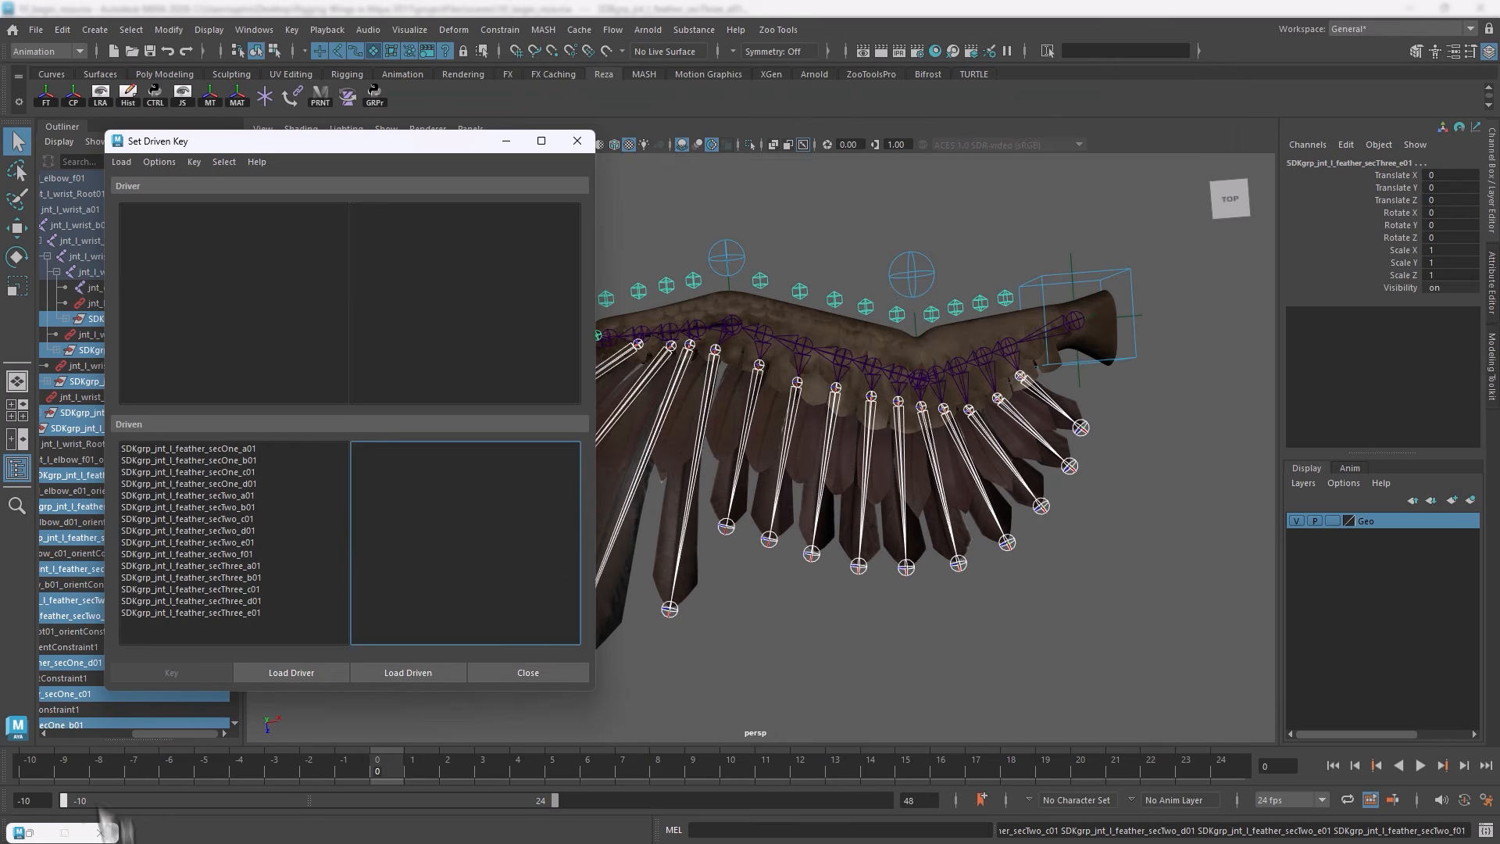
left_click(1042, 275)
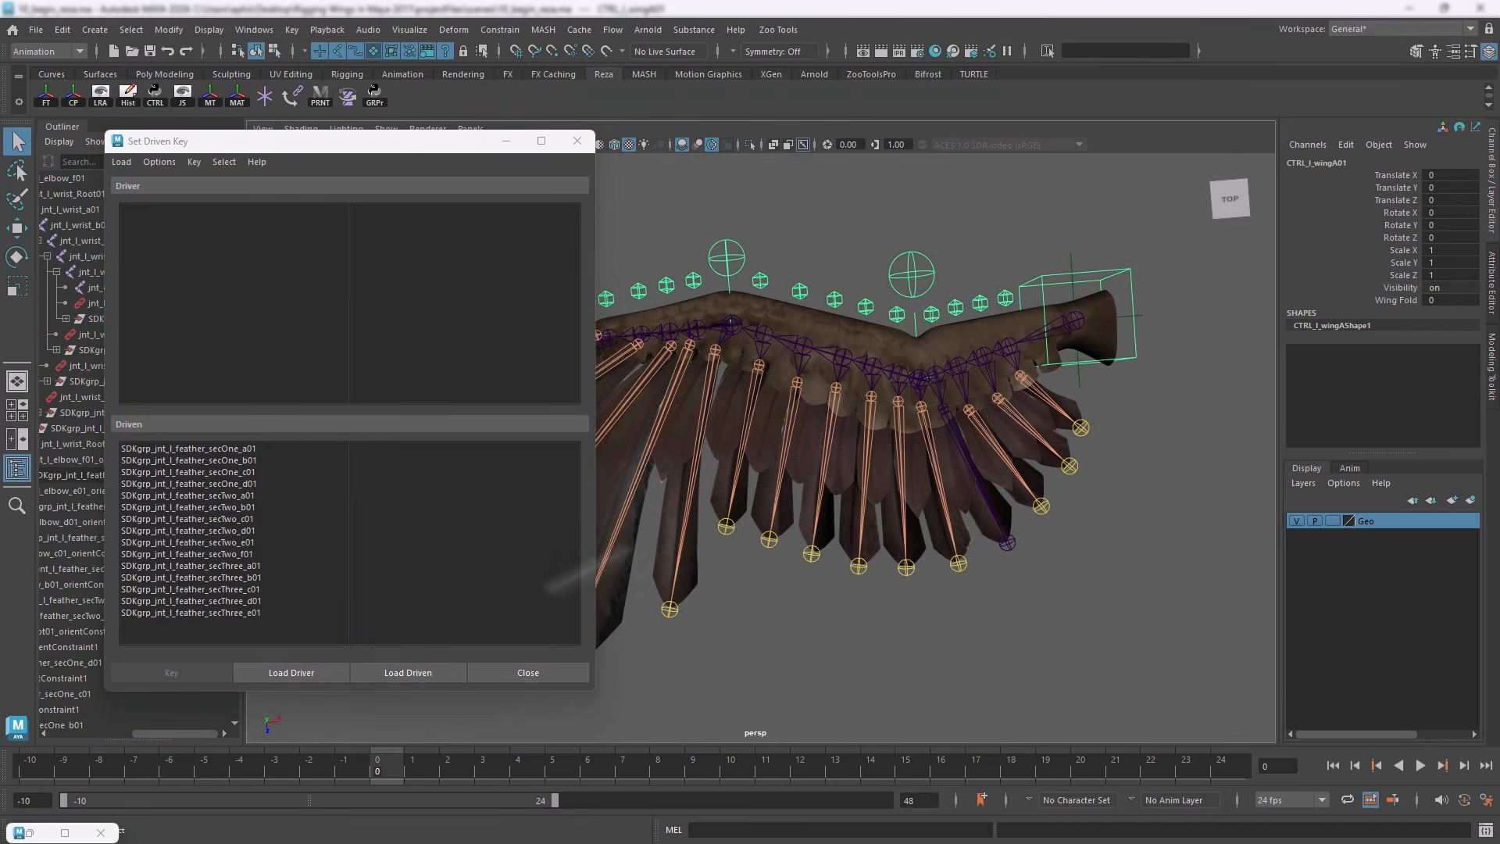
left_click(309, 673)
left_click(373, 327)
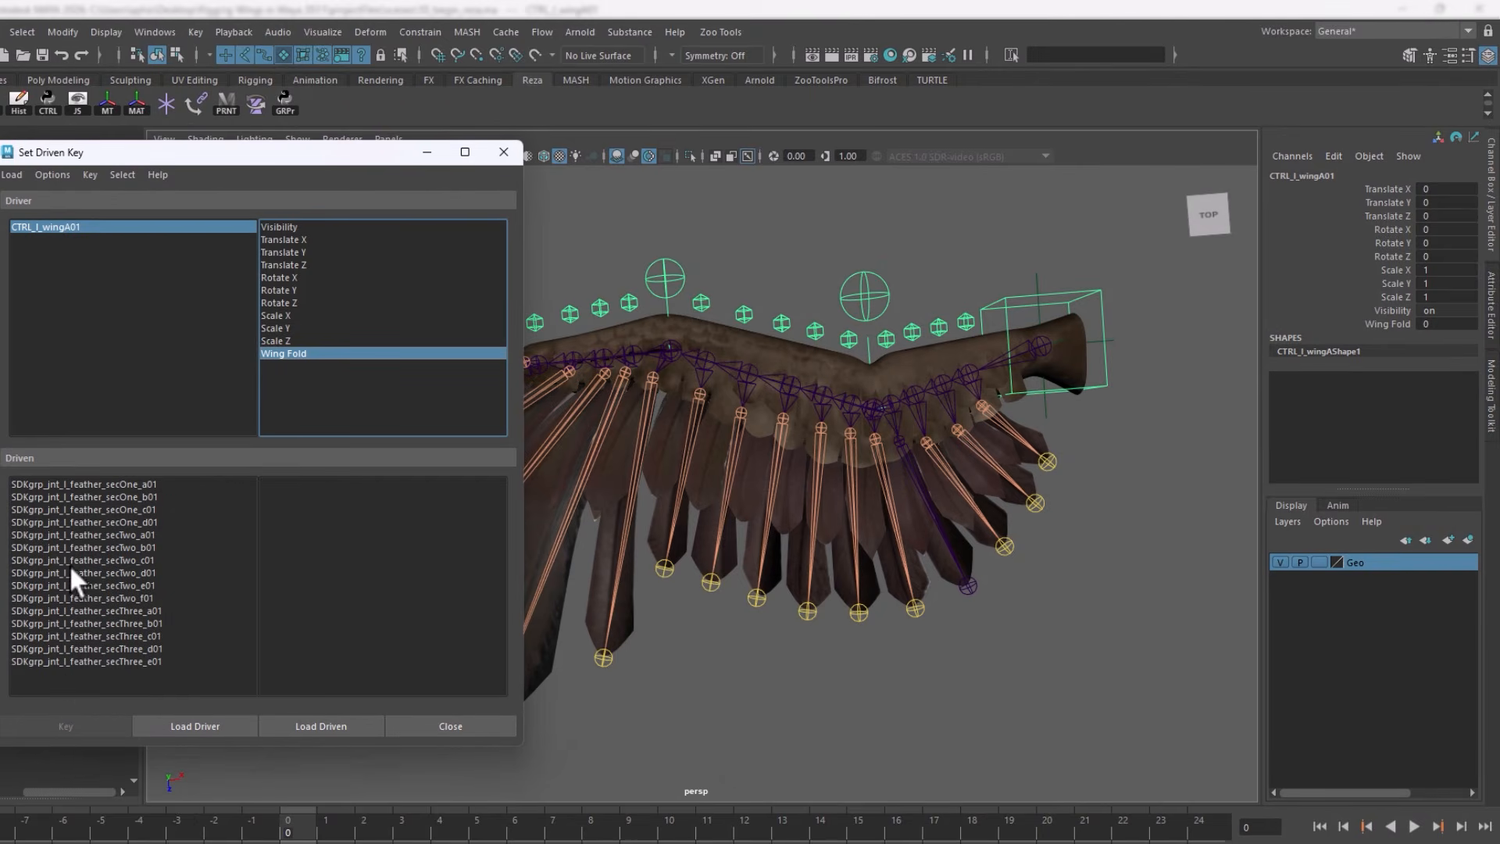
Key Rotate X, Y and Z of all driven groups from secOne_a01 to secThree_e01 against the unfolded Wing Fold value
left_click(77, 485)
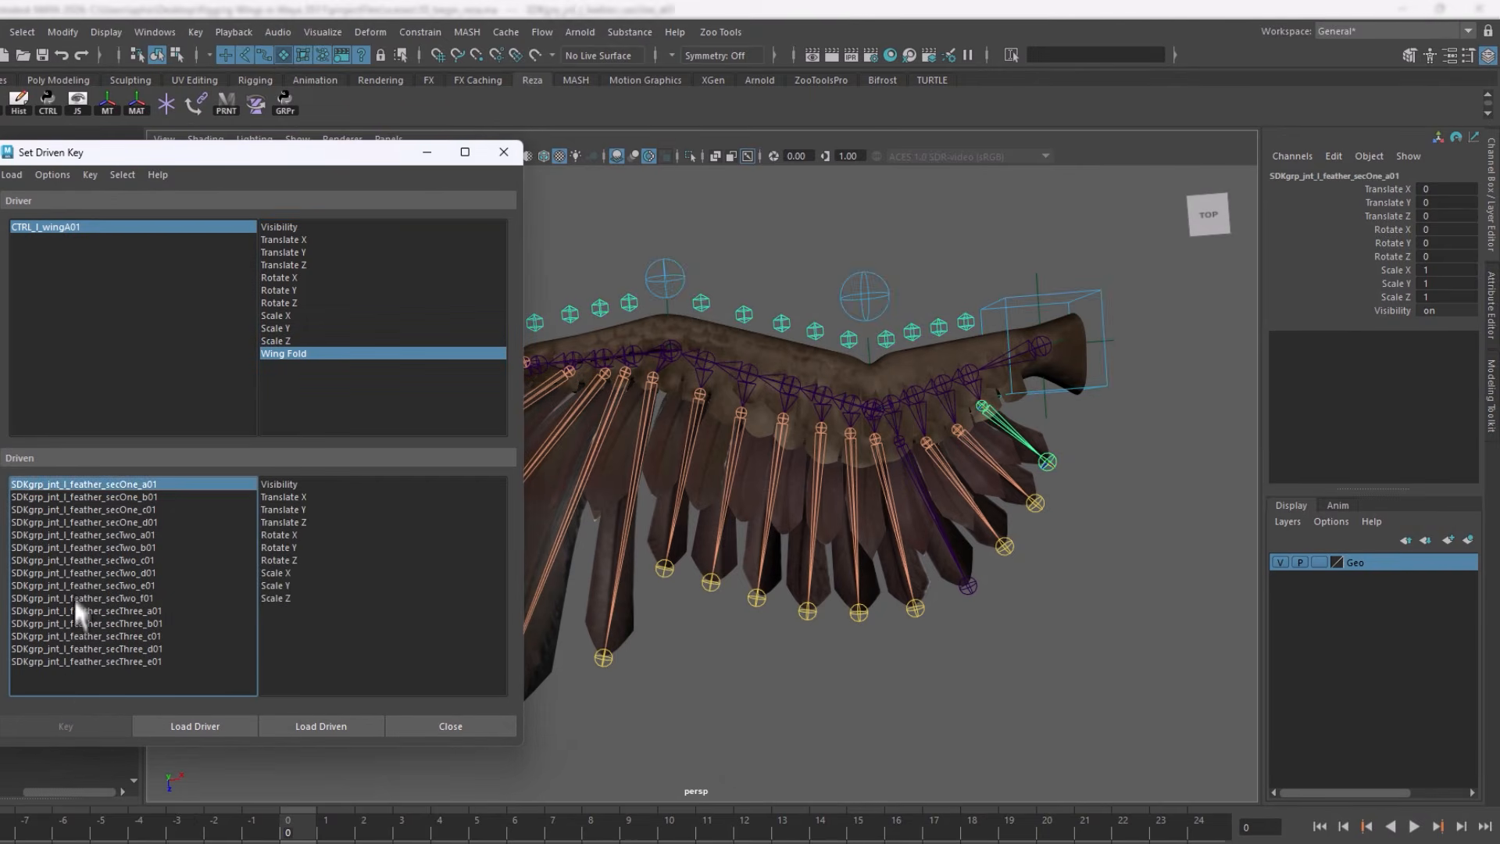
left_click(81, 661, "shift")
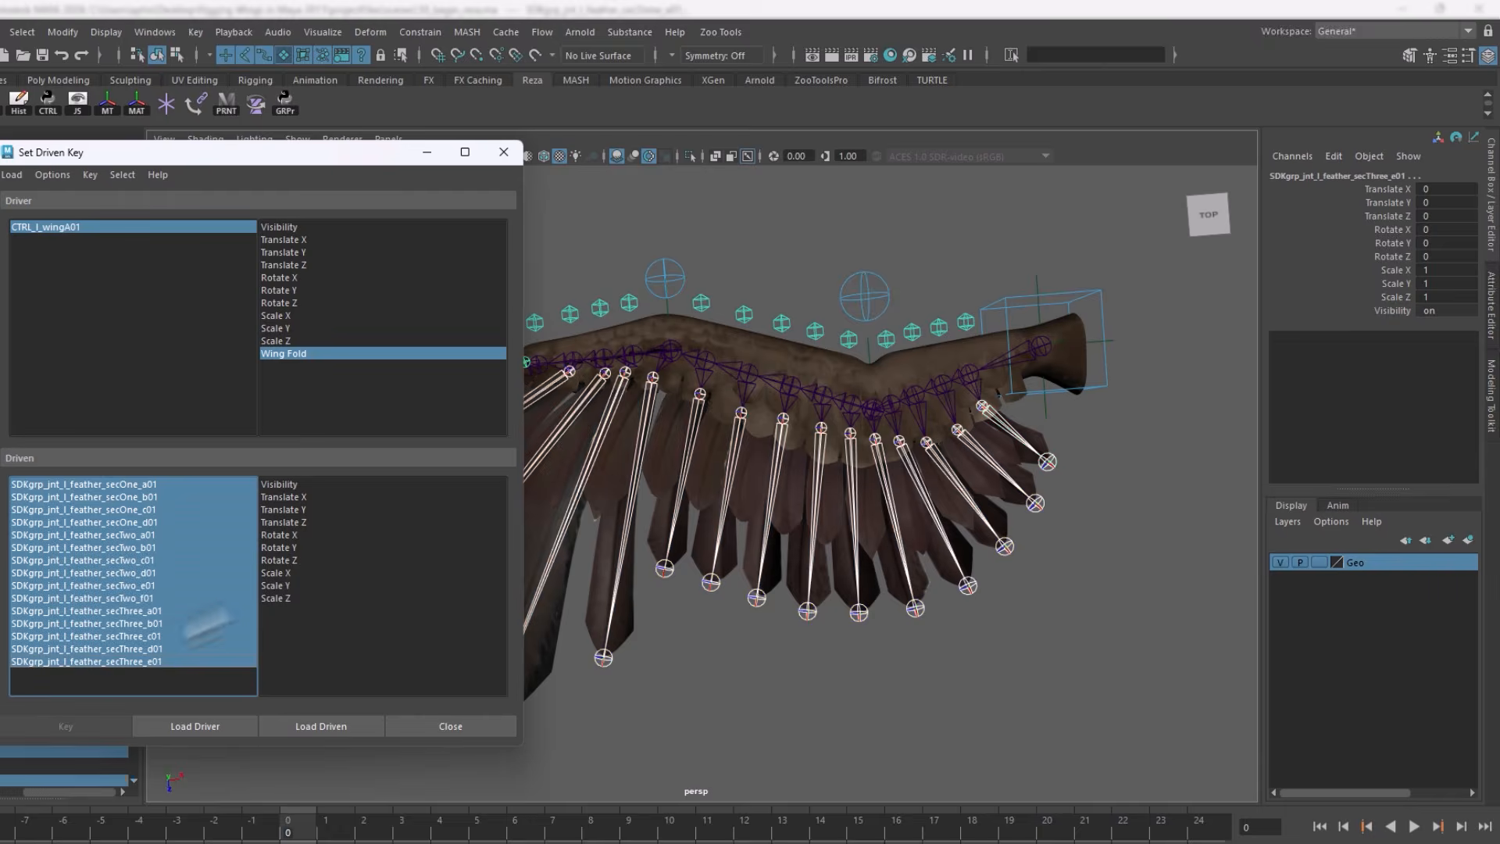
left_click(279, 534)
left_click(279, 560, "shift")
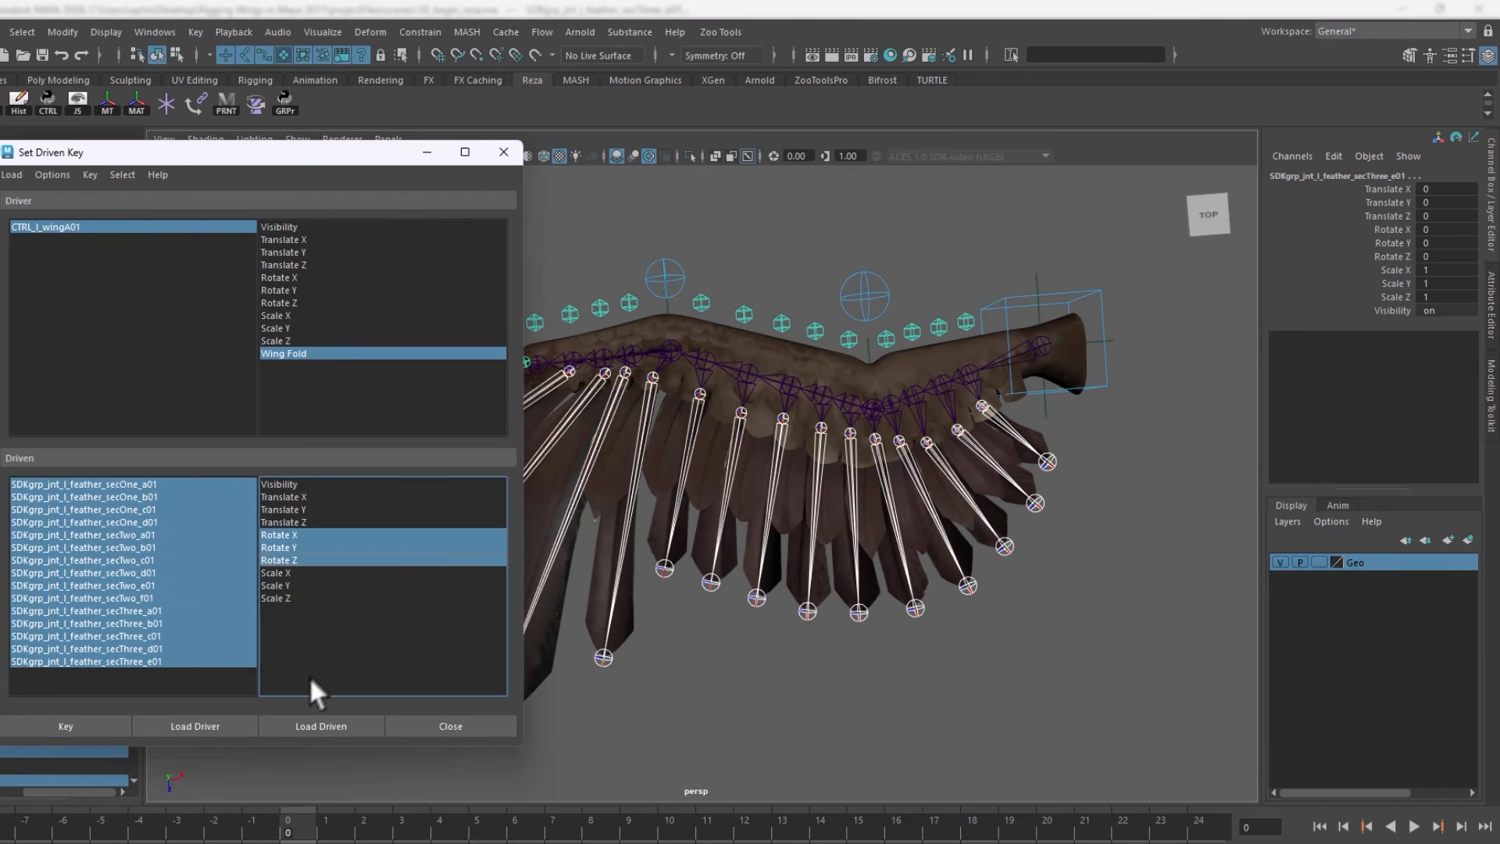
left_click(60, 725)
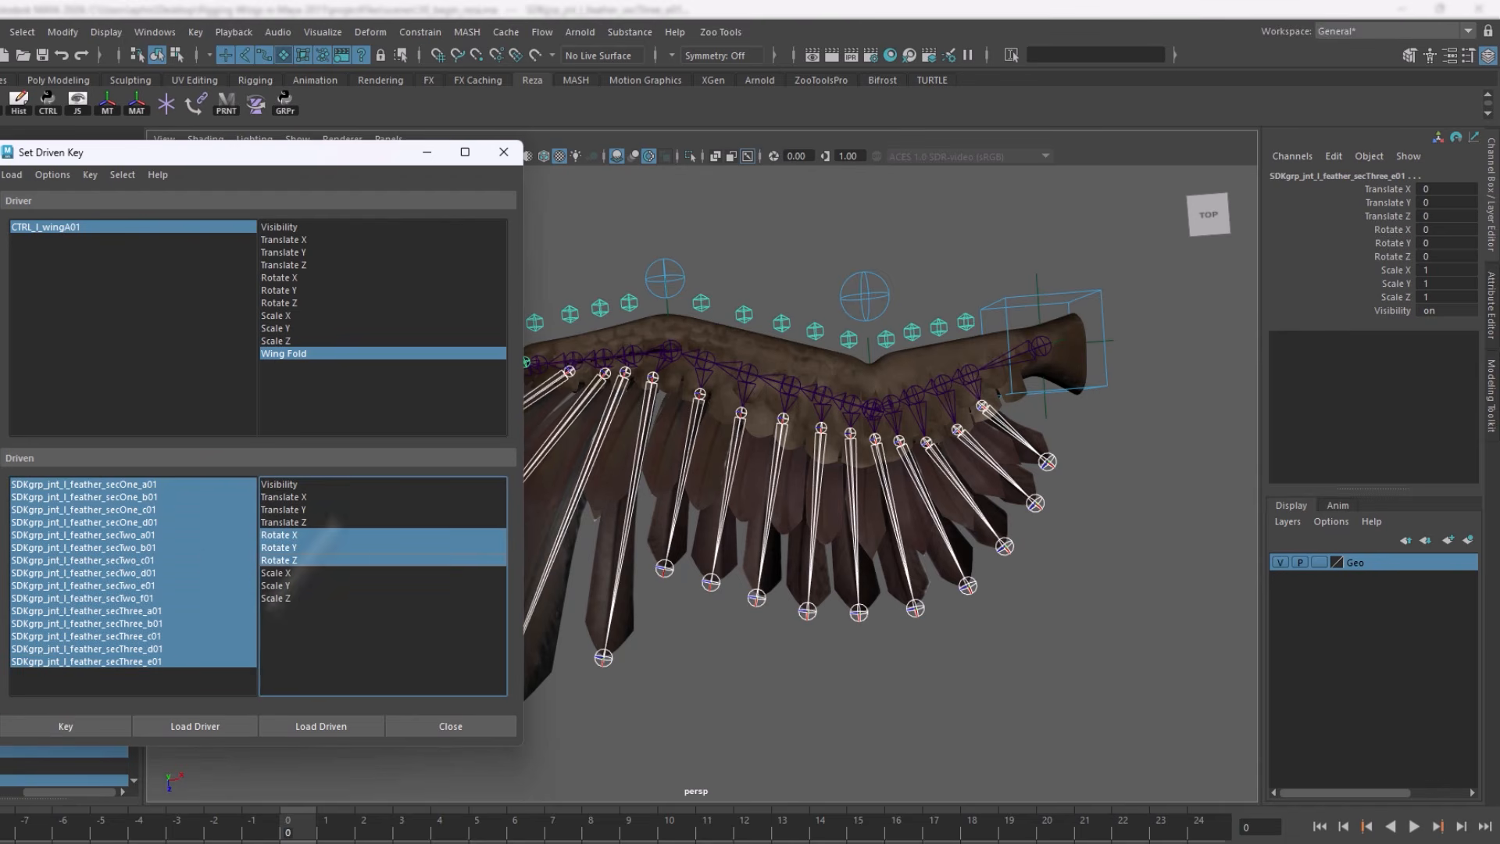
left_click(92, 724)
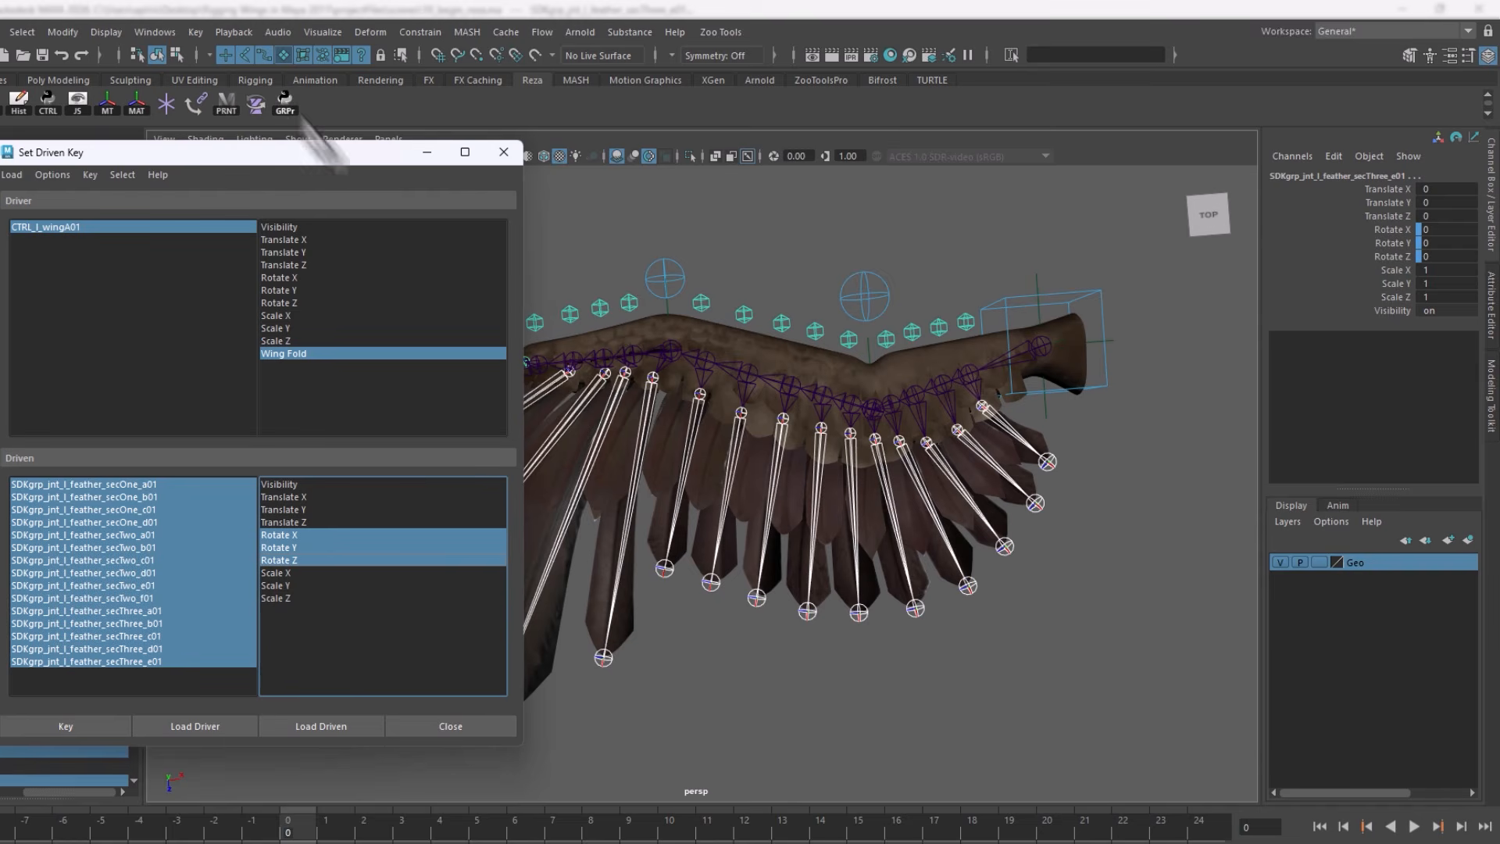
Set Wing Fold on CTRL_l_wingA01 to 1
left_click(1014, 308)
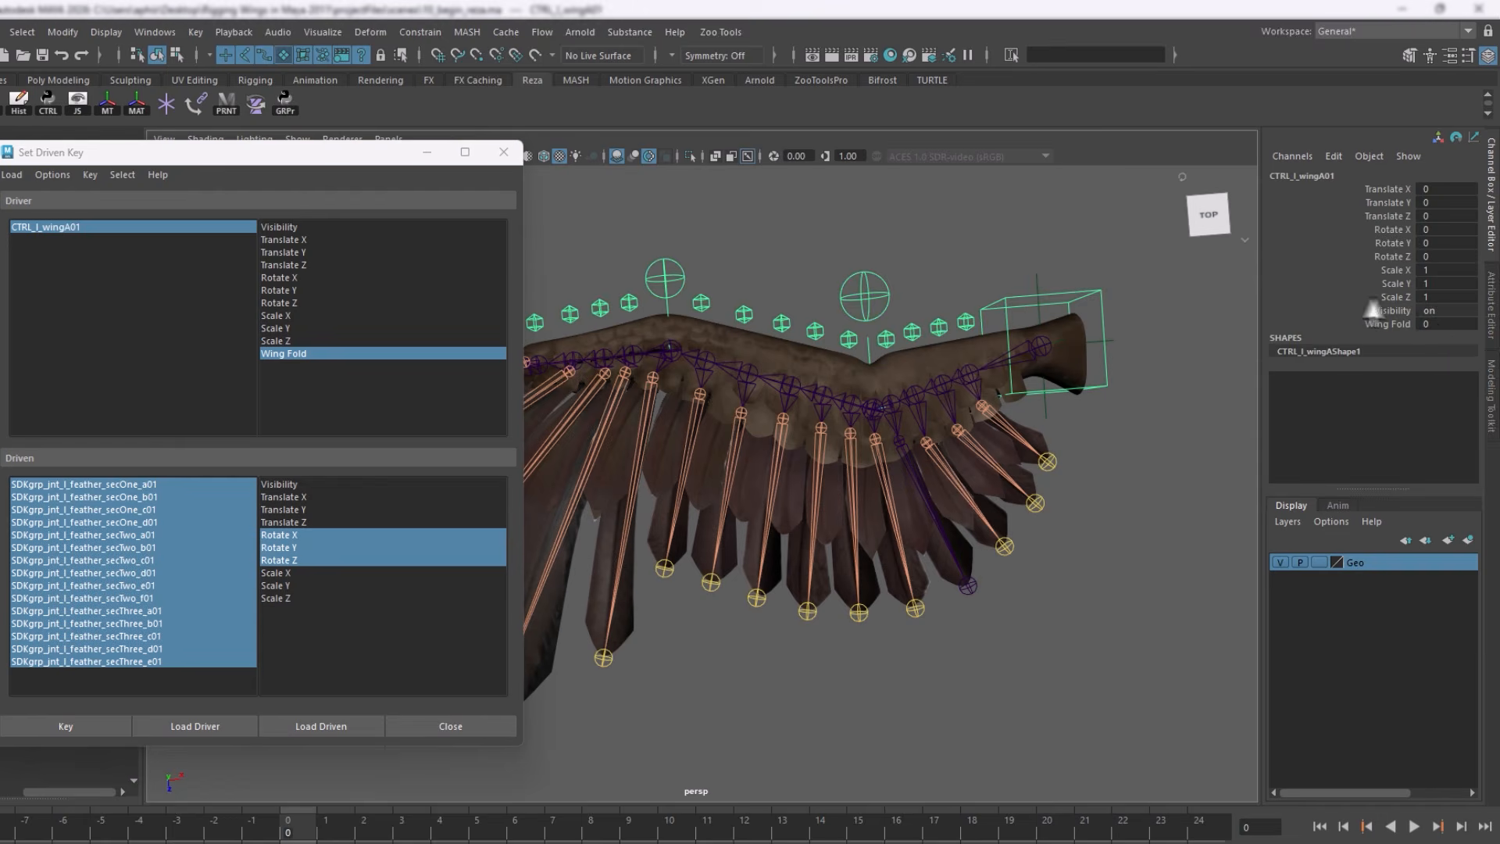
left_click(1440, 324)
type("1")
key("Return")
Move the Set Driven Key window clear of the viewport's display options and hide the joints in the viewport
left_click_drag(390, 156, 297, 199)
left_click(354, 139)
left_click(304, 139)
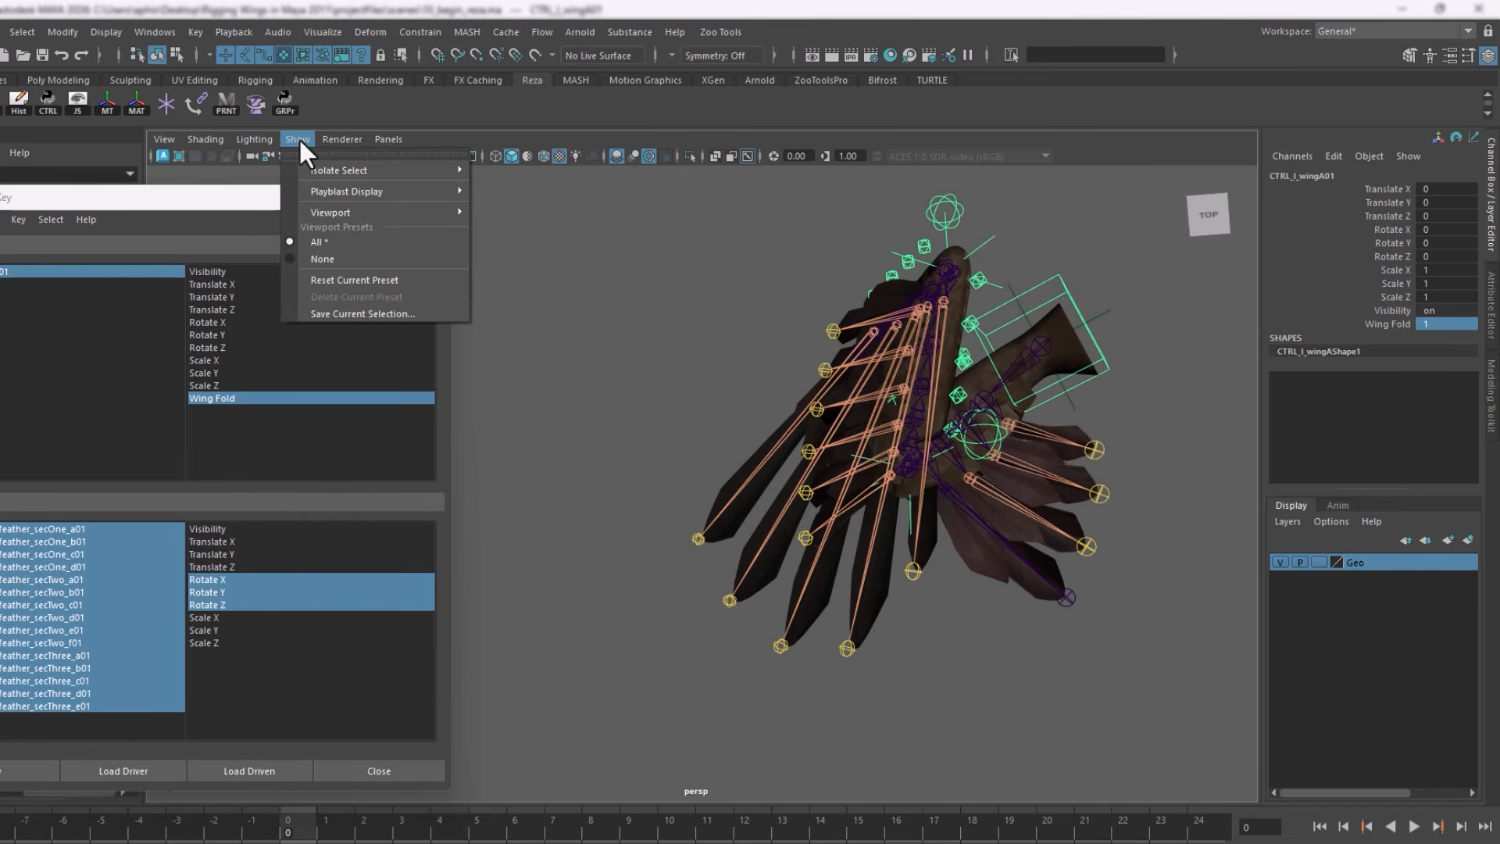
mouse_move(344, 211)
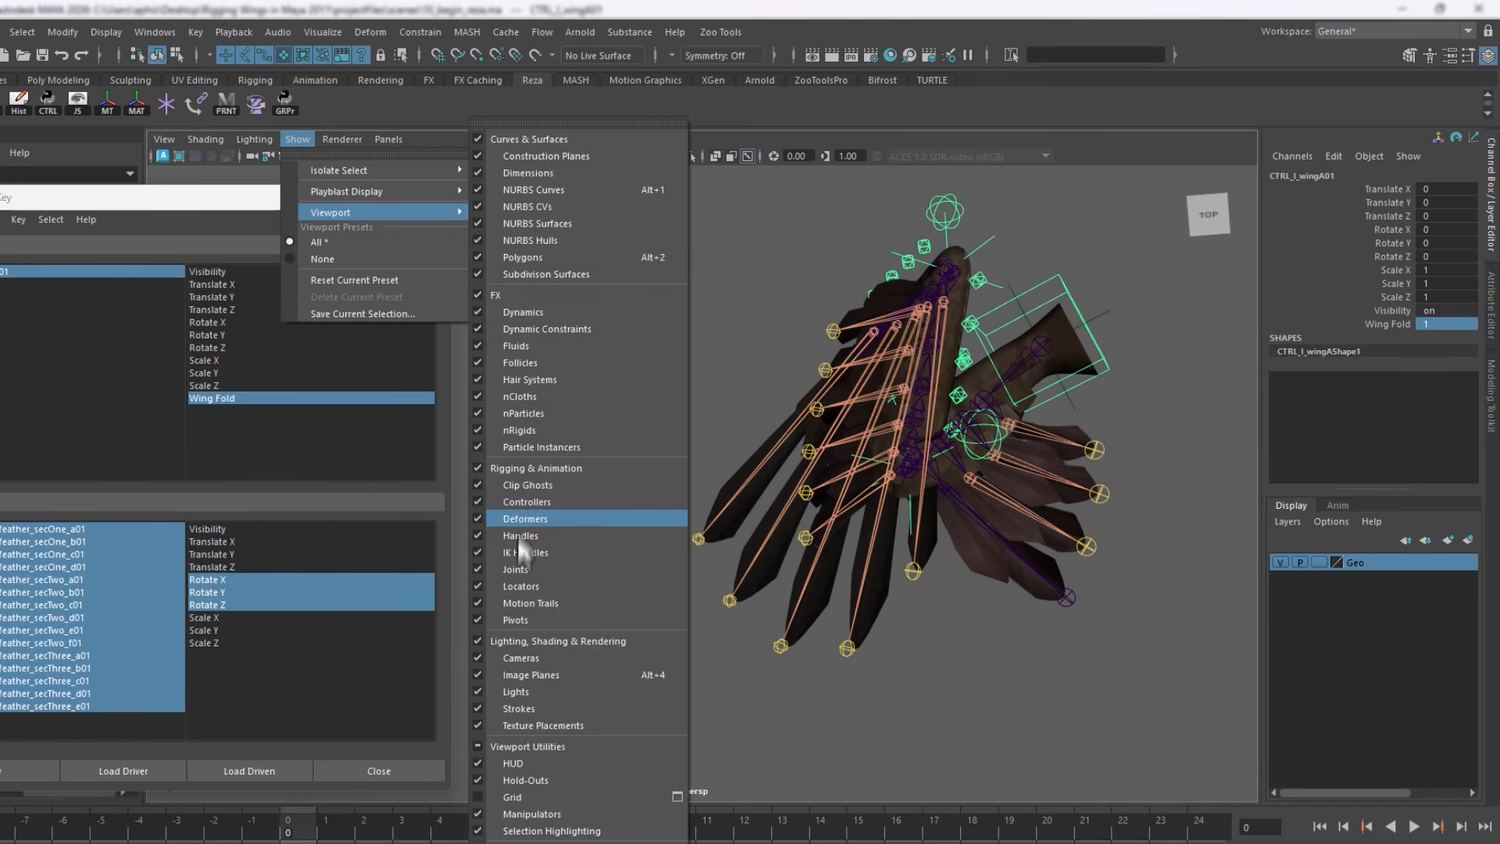
left_click(519, 569)
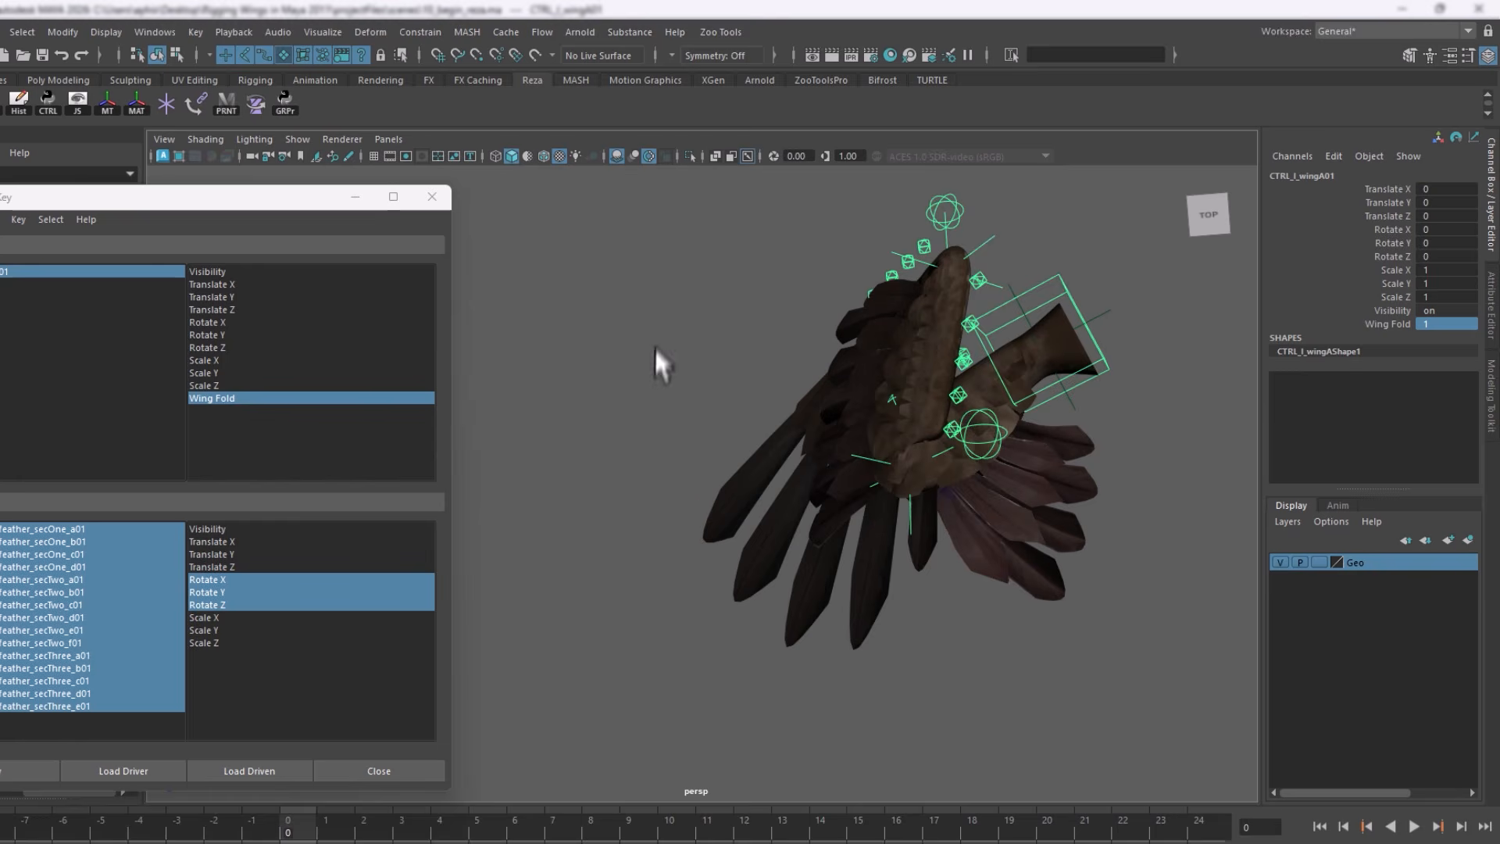
View the folded wing from its left side and hide the NURBS curves in the viewport
left_click_drag(657, 349, 720, 407, "alt")
middle_click_drag(582, 475, 640, 426, "alt")
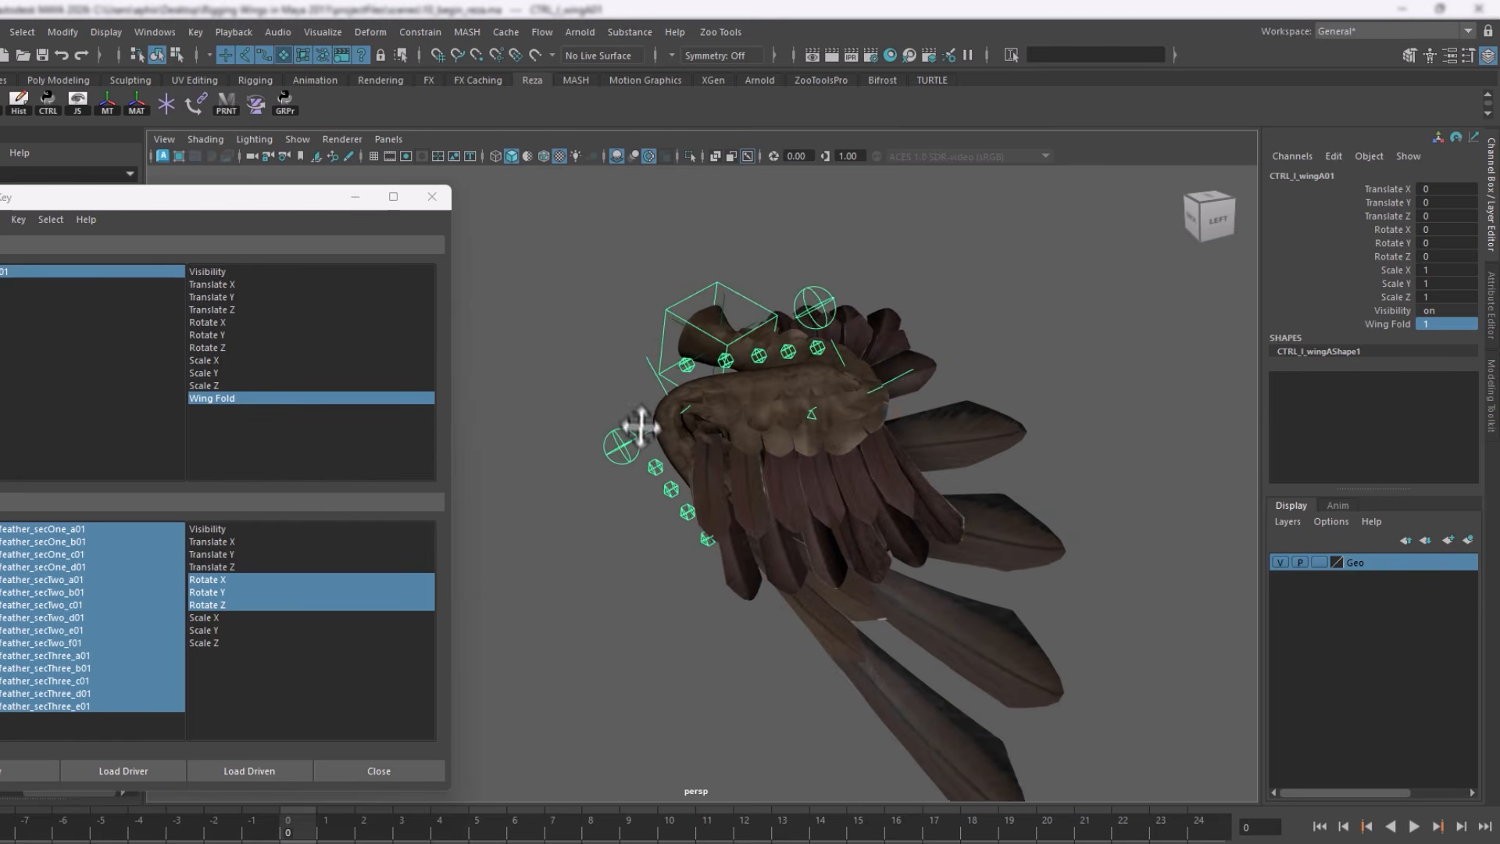
left_click_drag(650, 458, 606, 449, "alt")
middle_click_drag(622, 461, 540, 427, "alt")
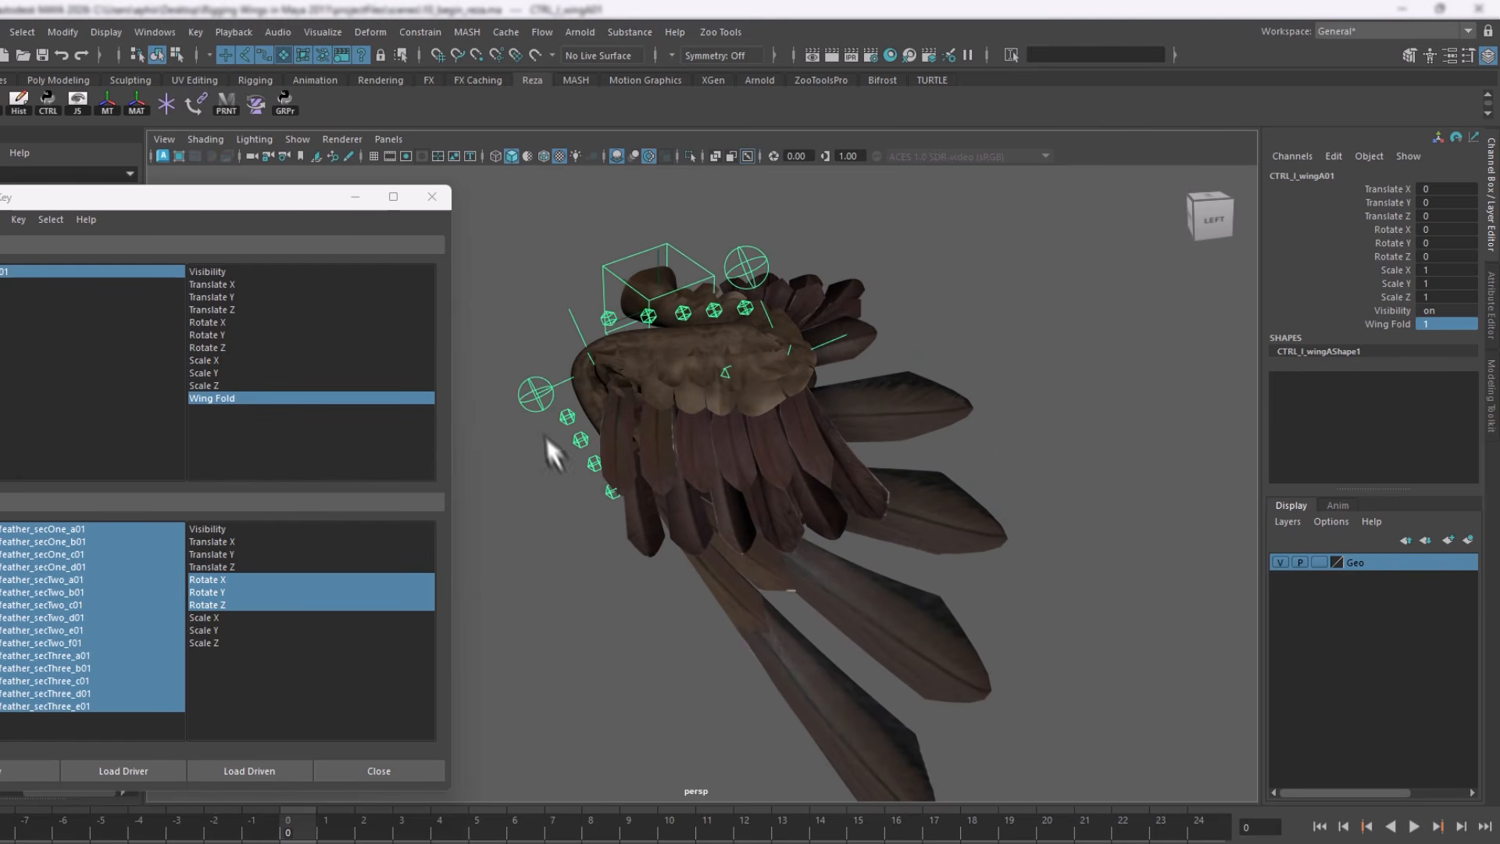
left_click(297, 141)
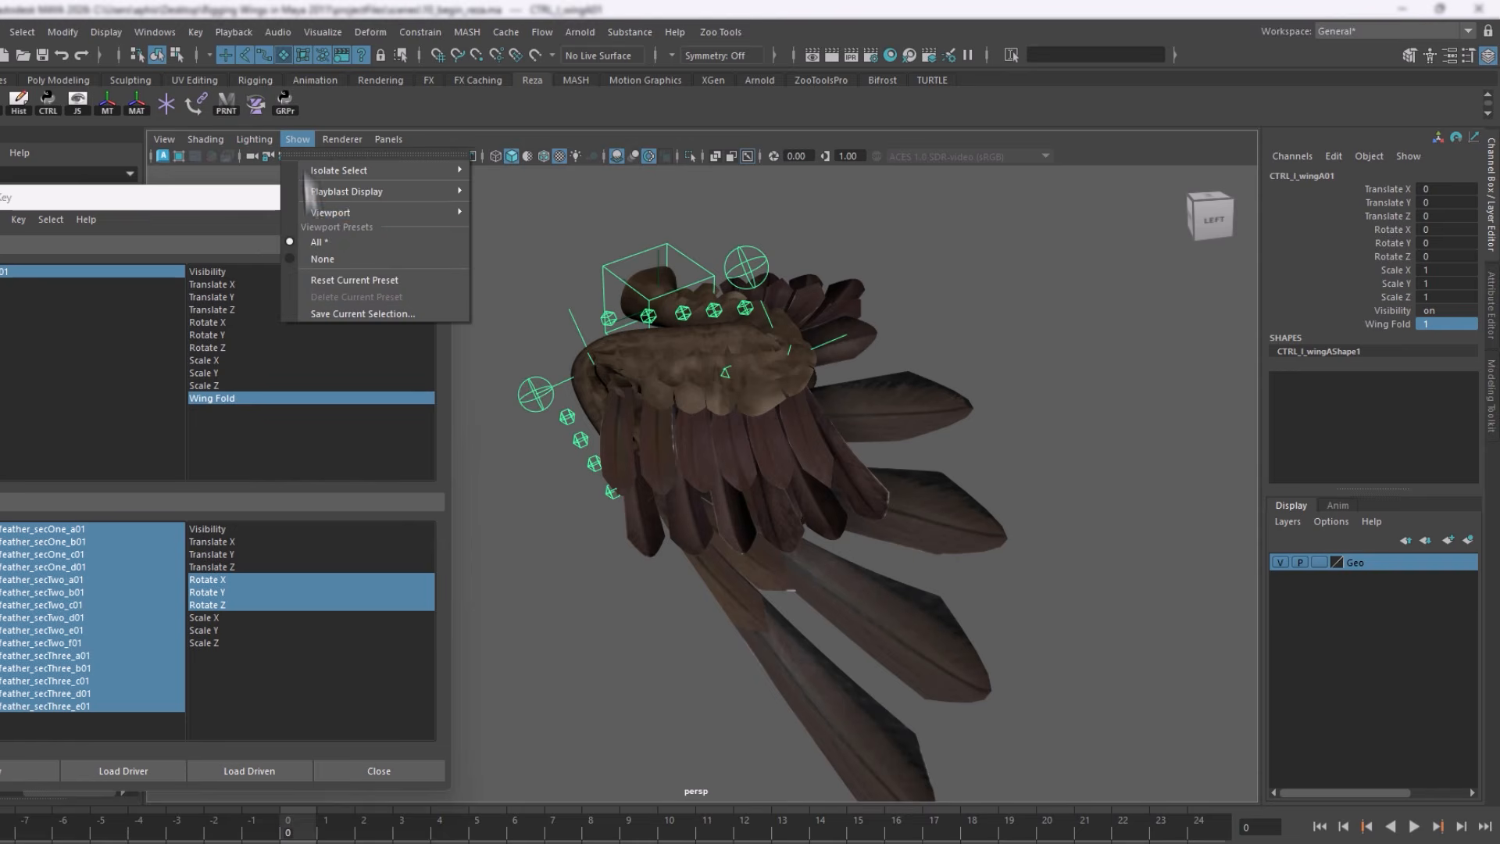
mouse_move(334, 213)
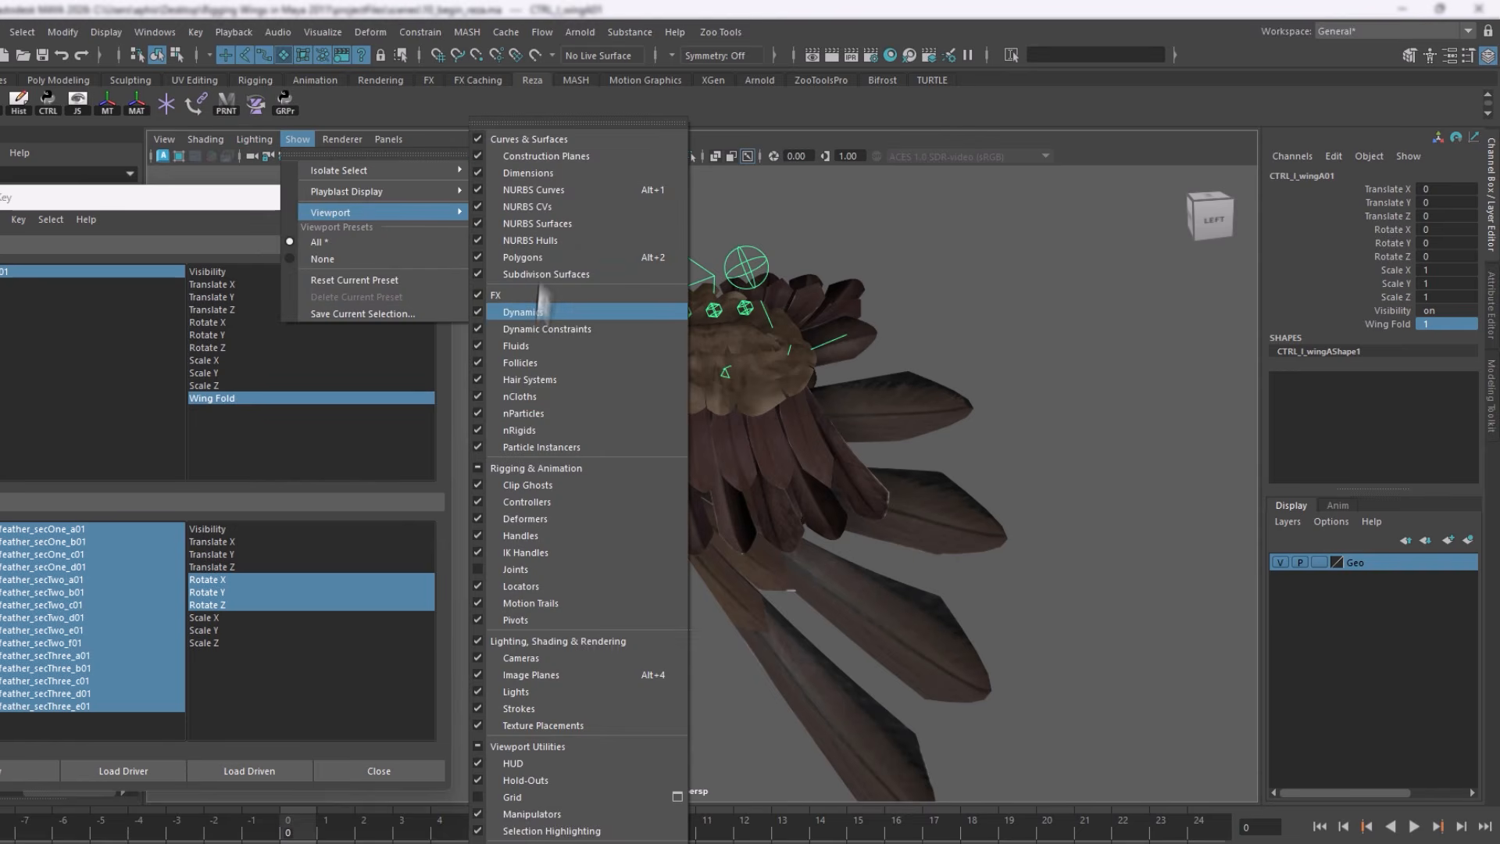
left_click(533, 191)
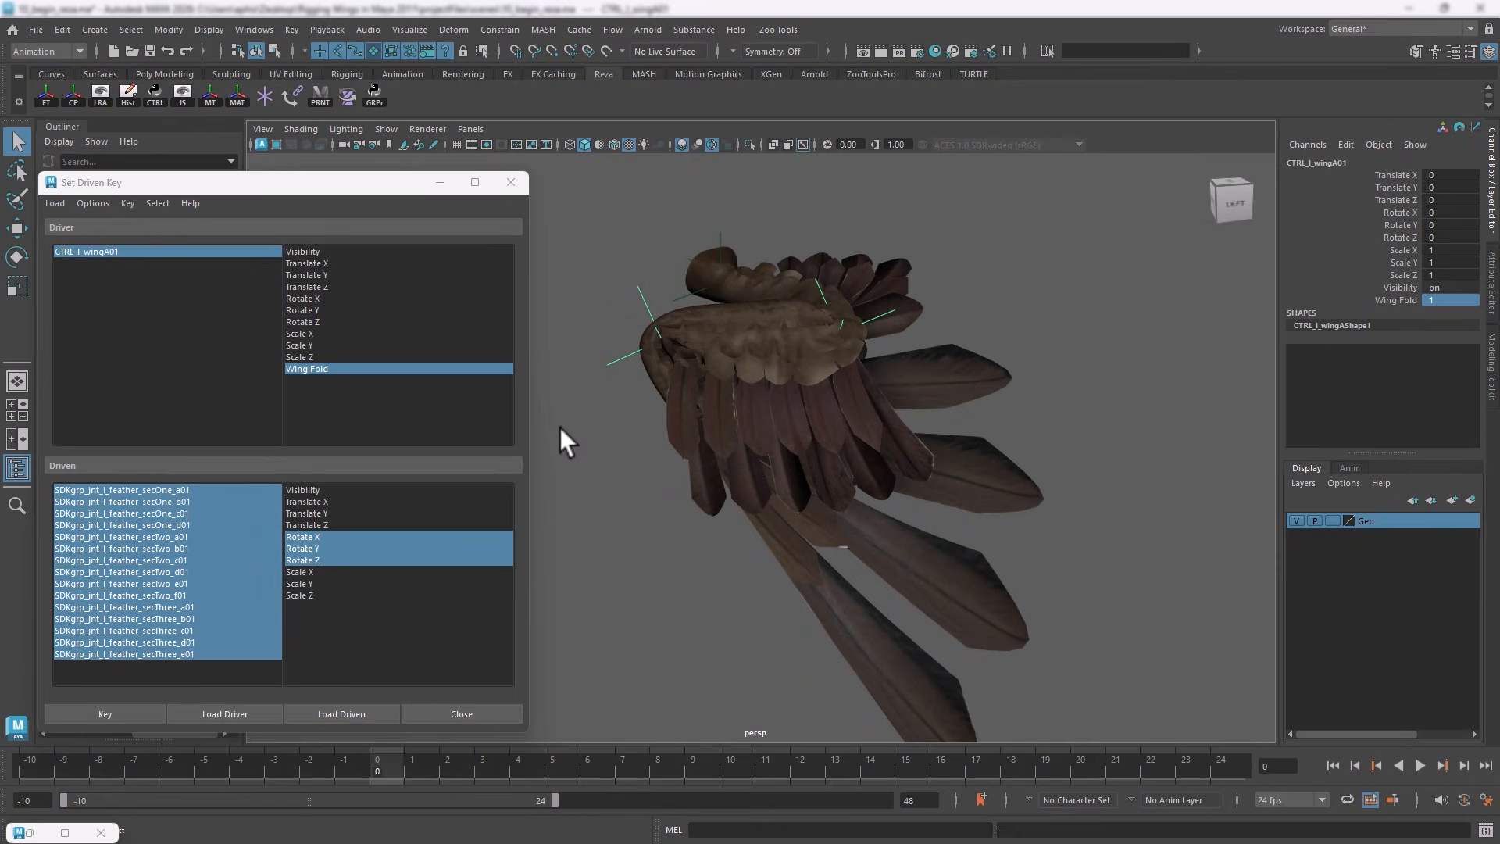
Set Rotate Y of the secOne_a01 and secOne_b01 SDK groups to -63 and key it against Wing Fold
left_click(149, 492)
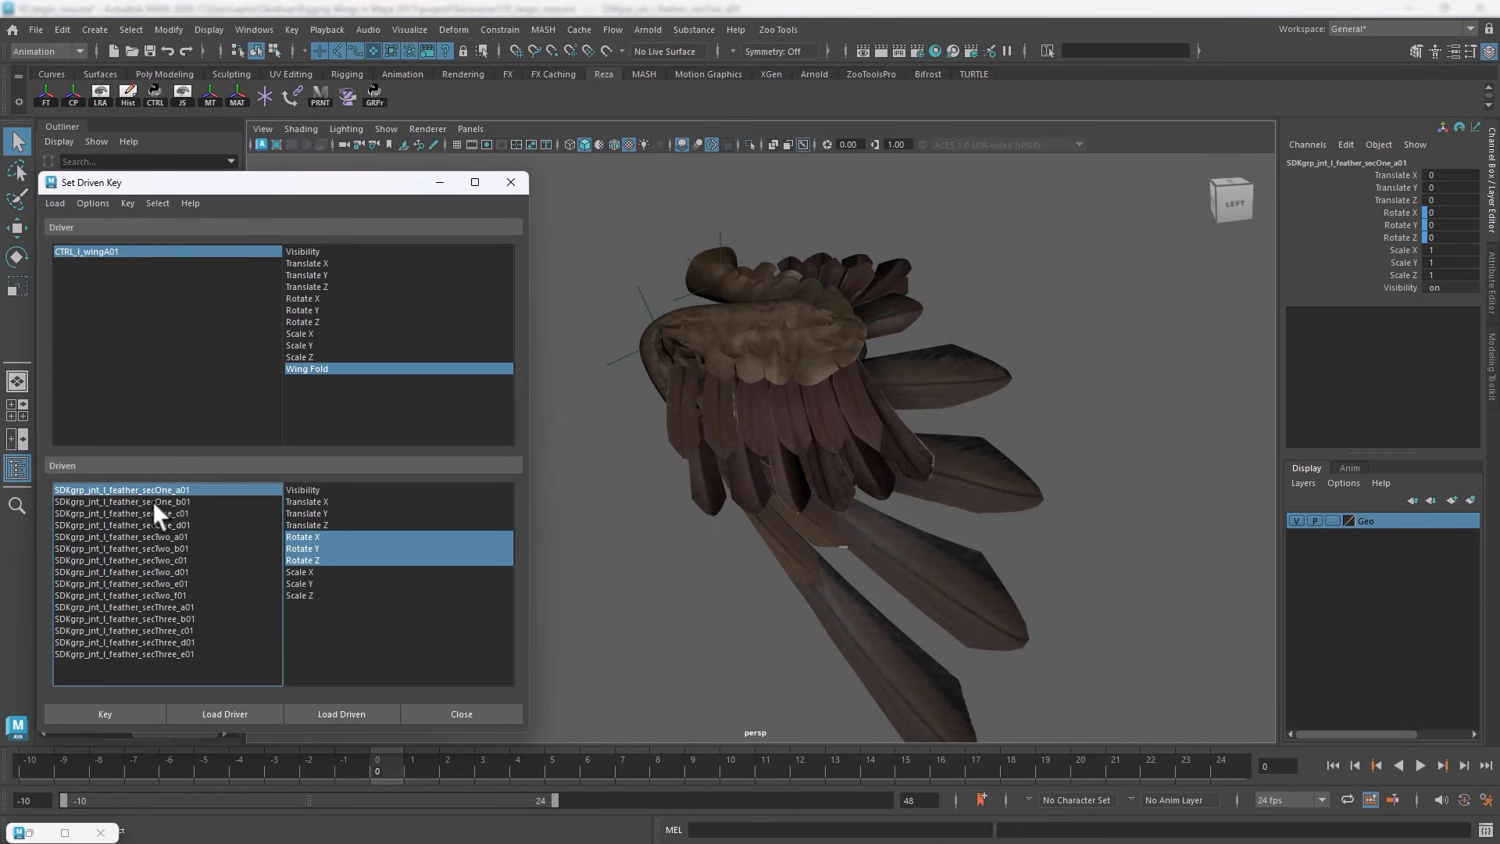
left_click(152, 501, "shift")
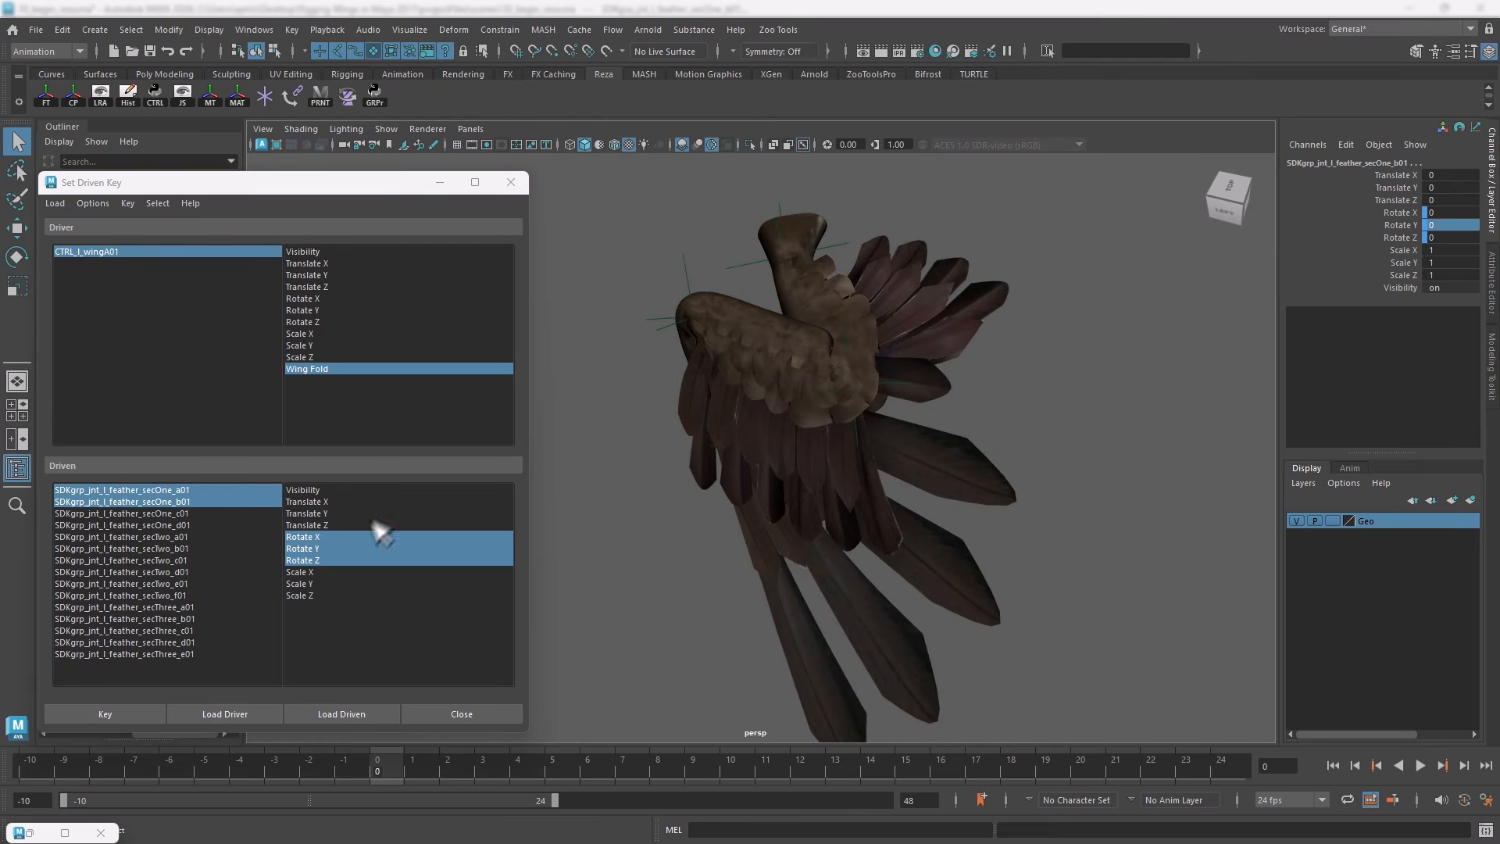
left_click(298, 547)
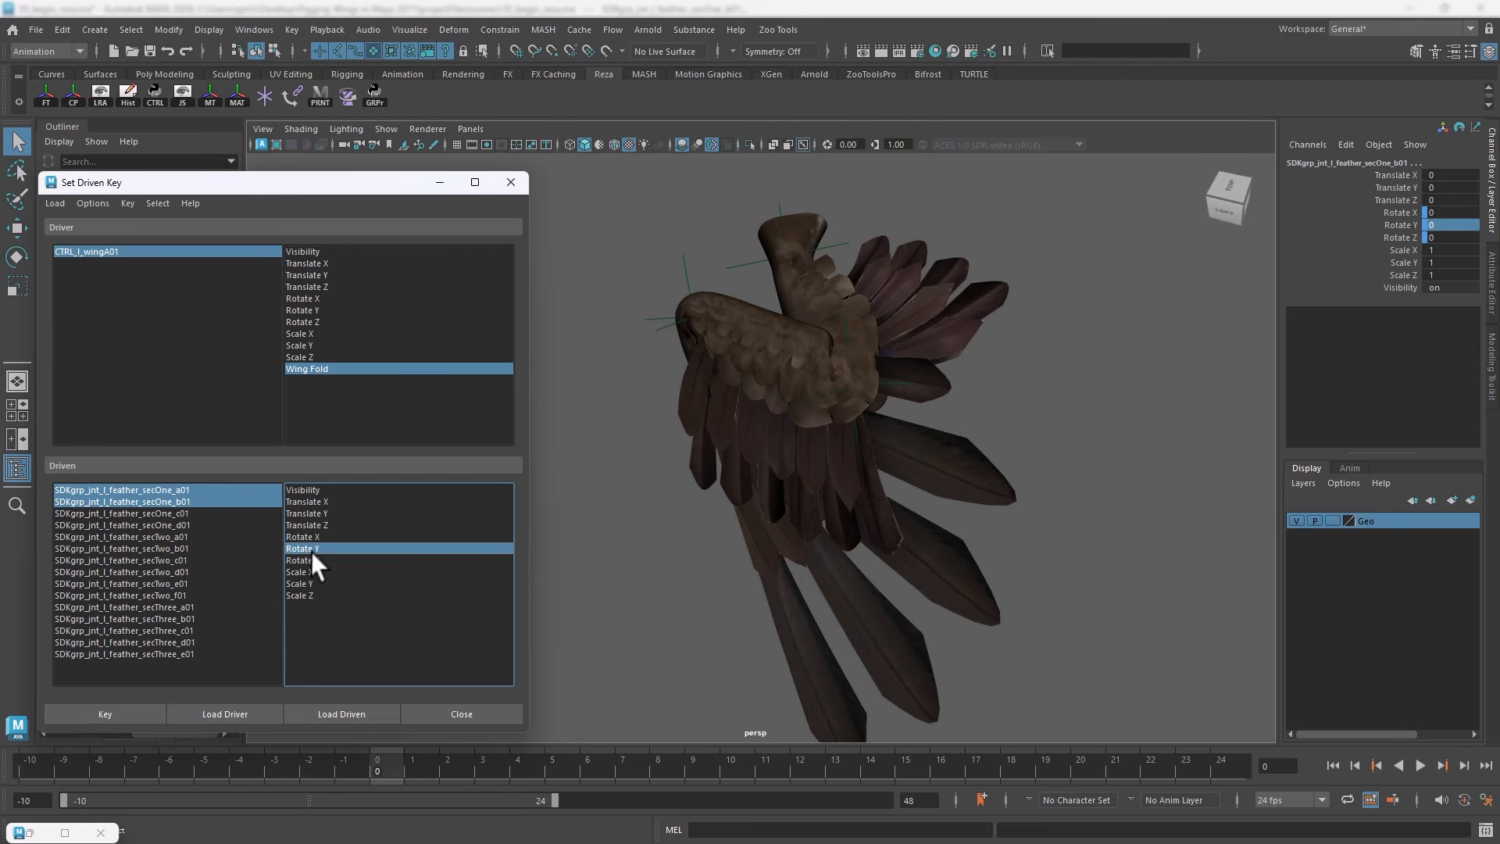
left_click(1442, 226)
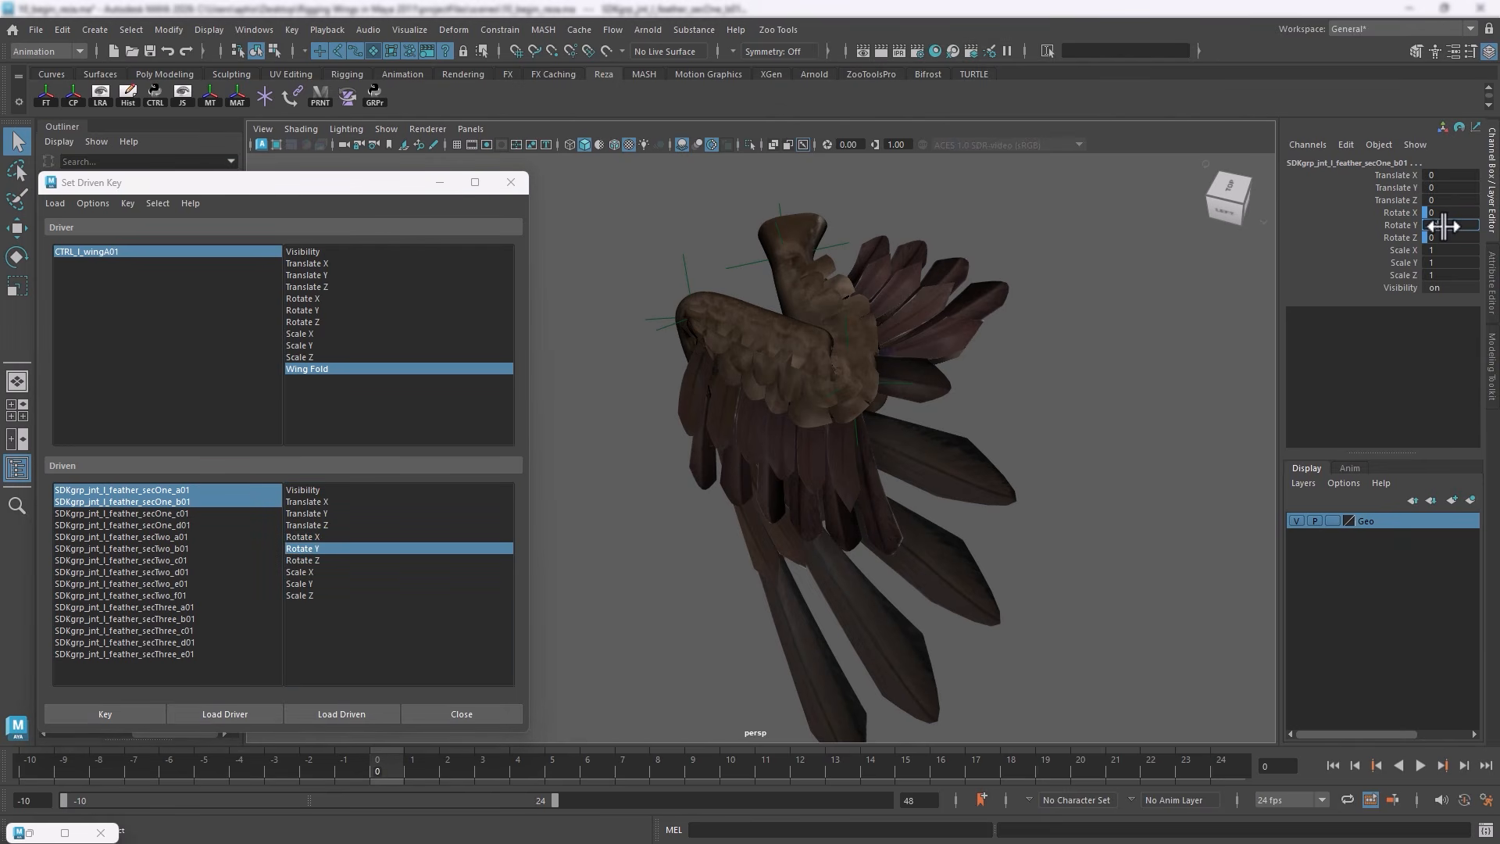
type("-63")
key("Return")
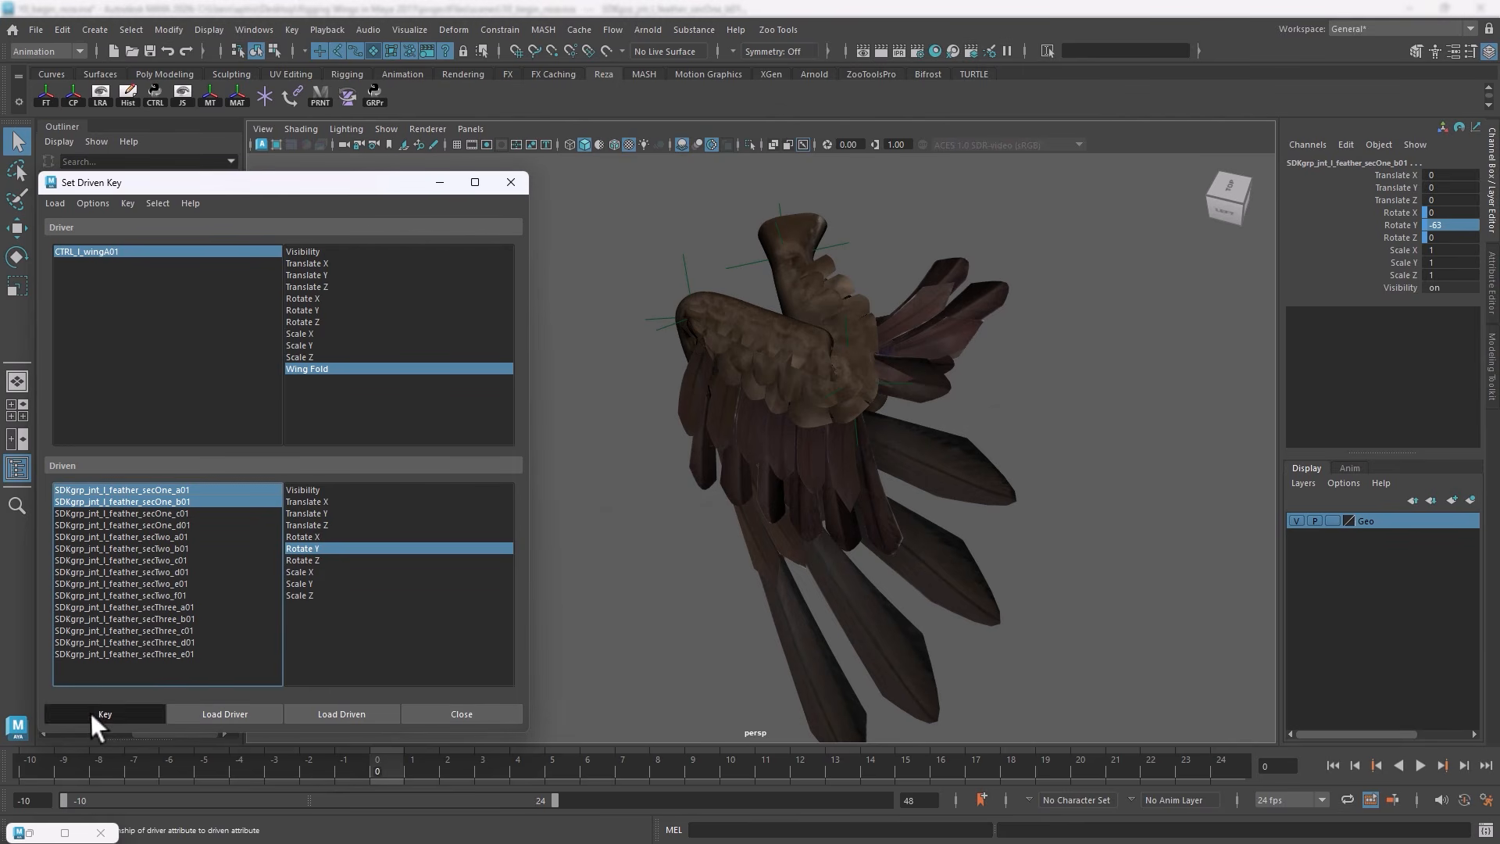
left_click(90, 712)
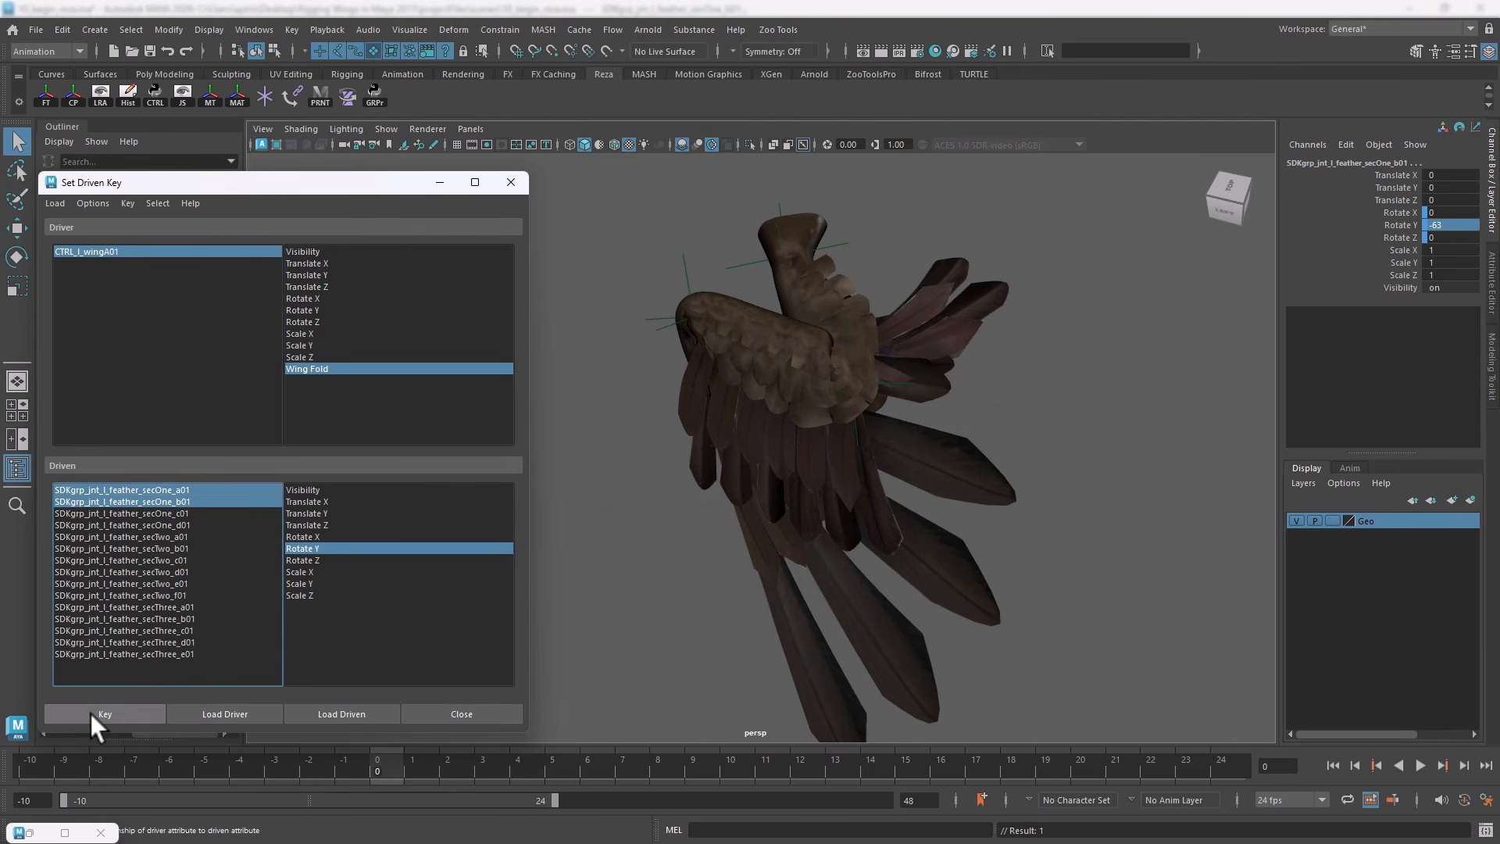
Set Rotate Y of the secOne_c01 SDK group to -67 and key it against Wing Fold
left_click(148, 513)
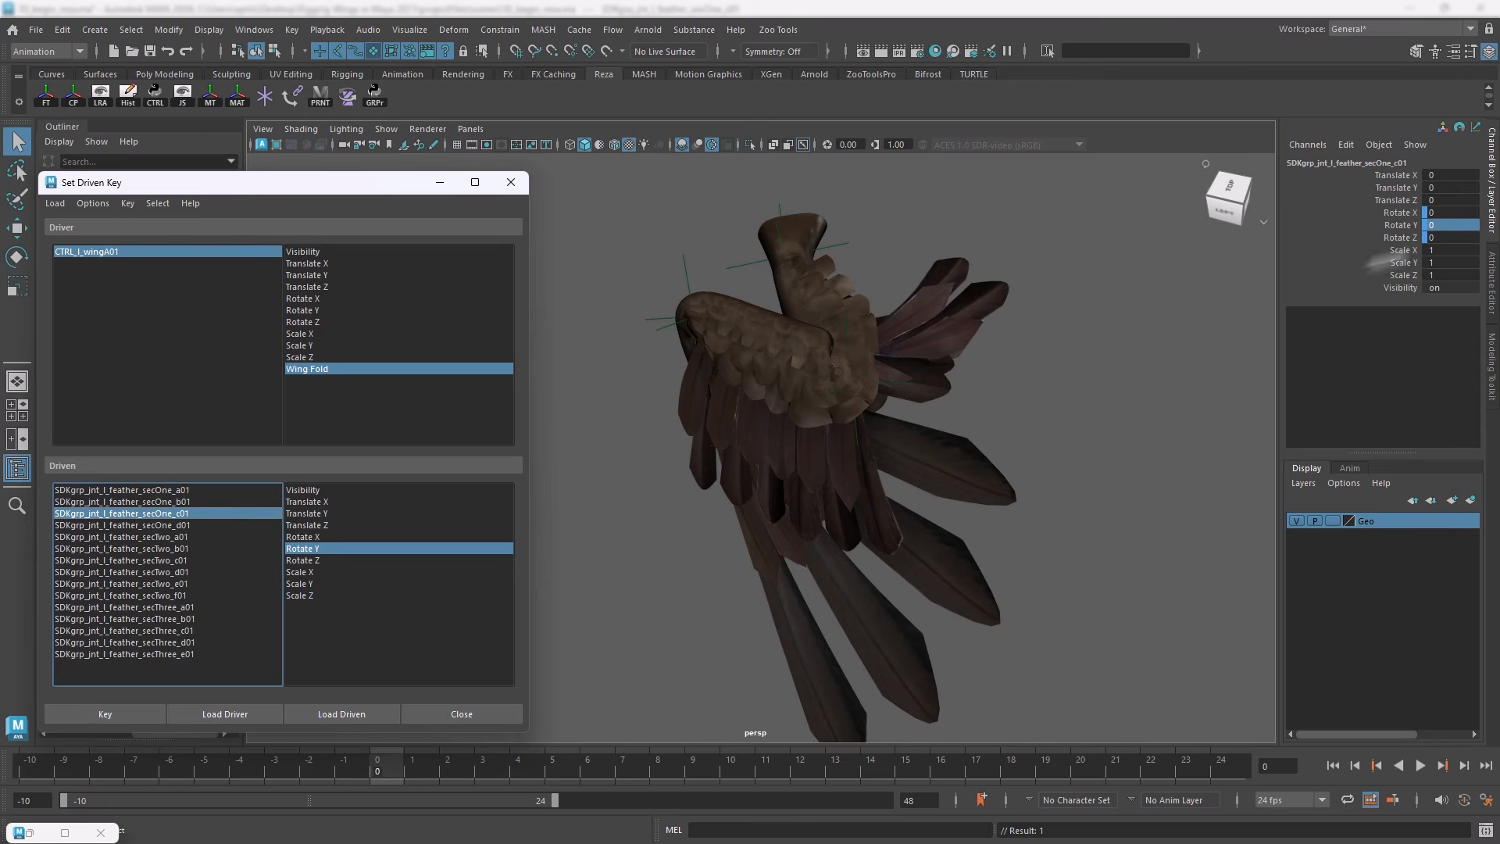
left_click(1470, 225)
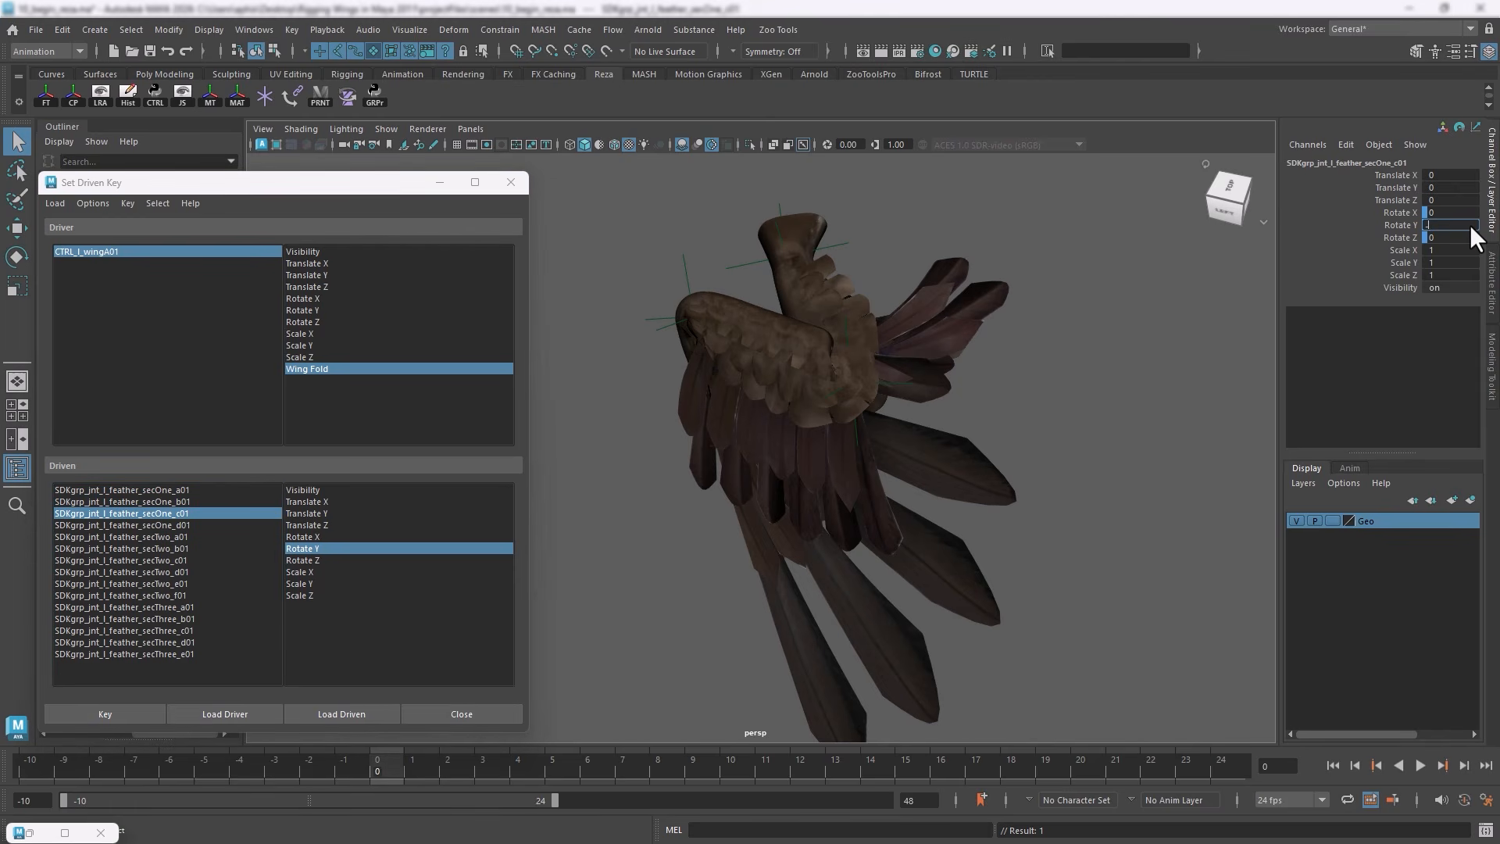
type("-67")
key("Return")
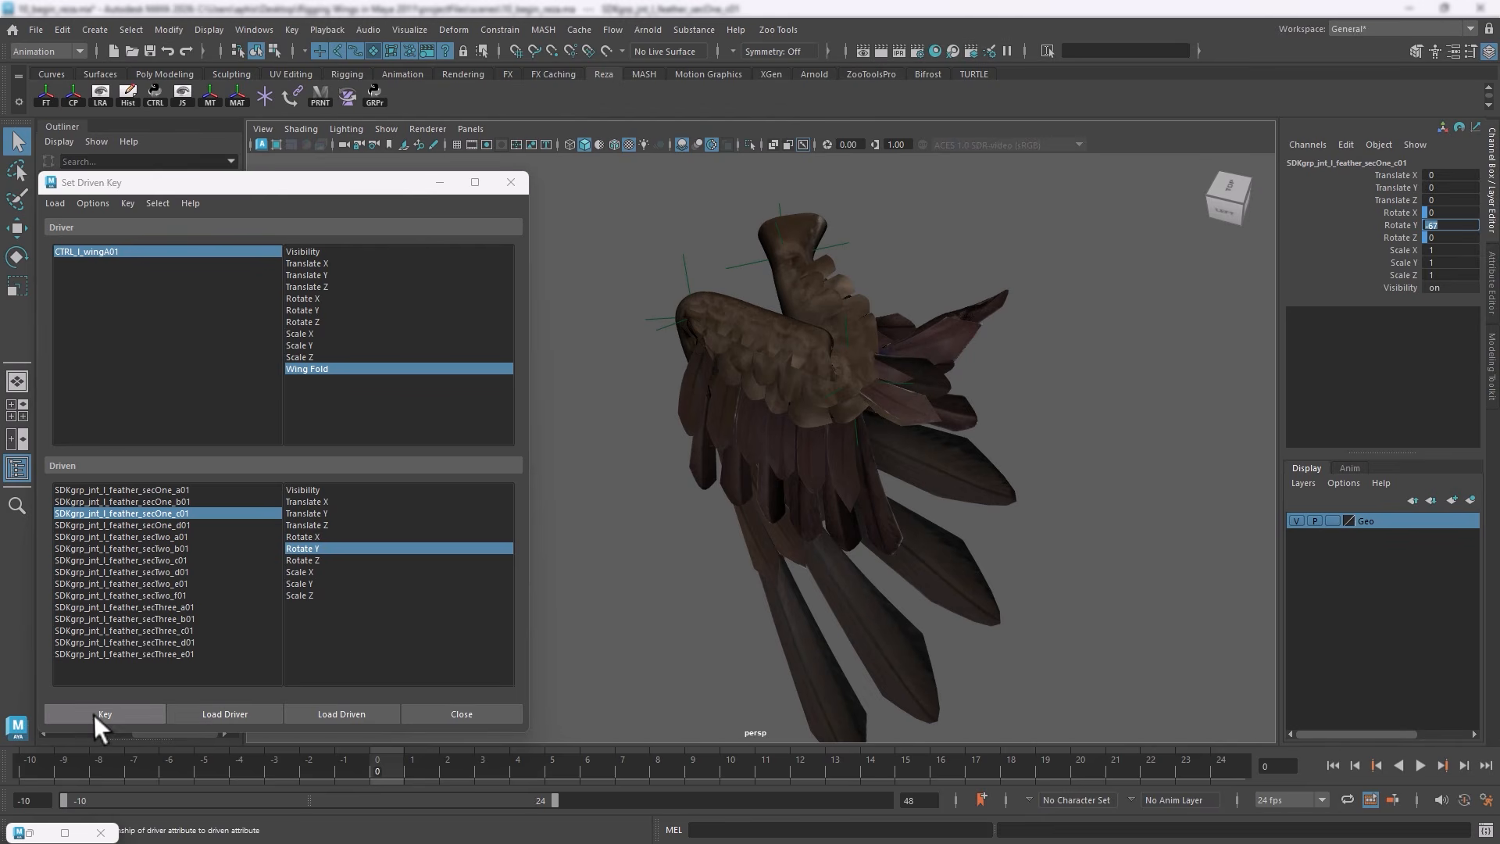
left_click(94, 714)
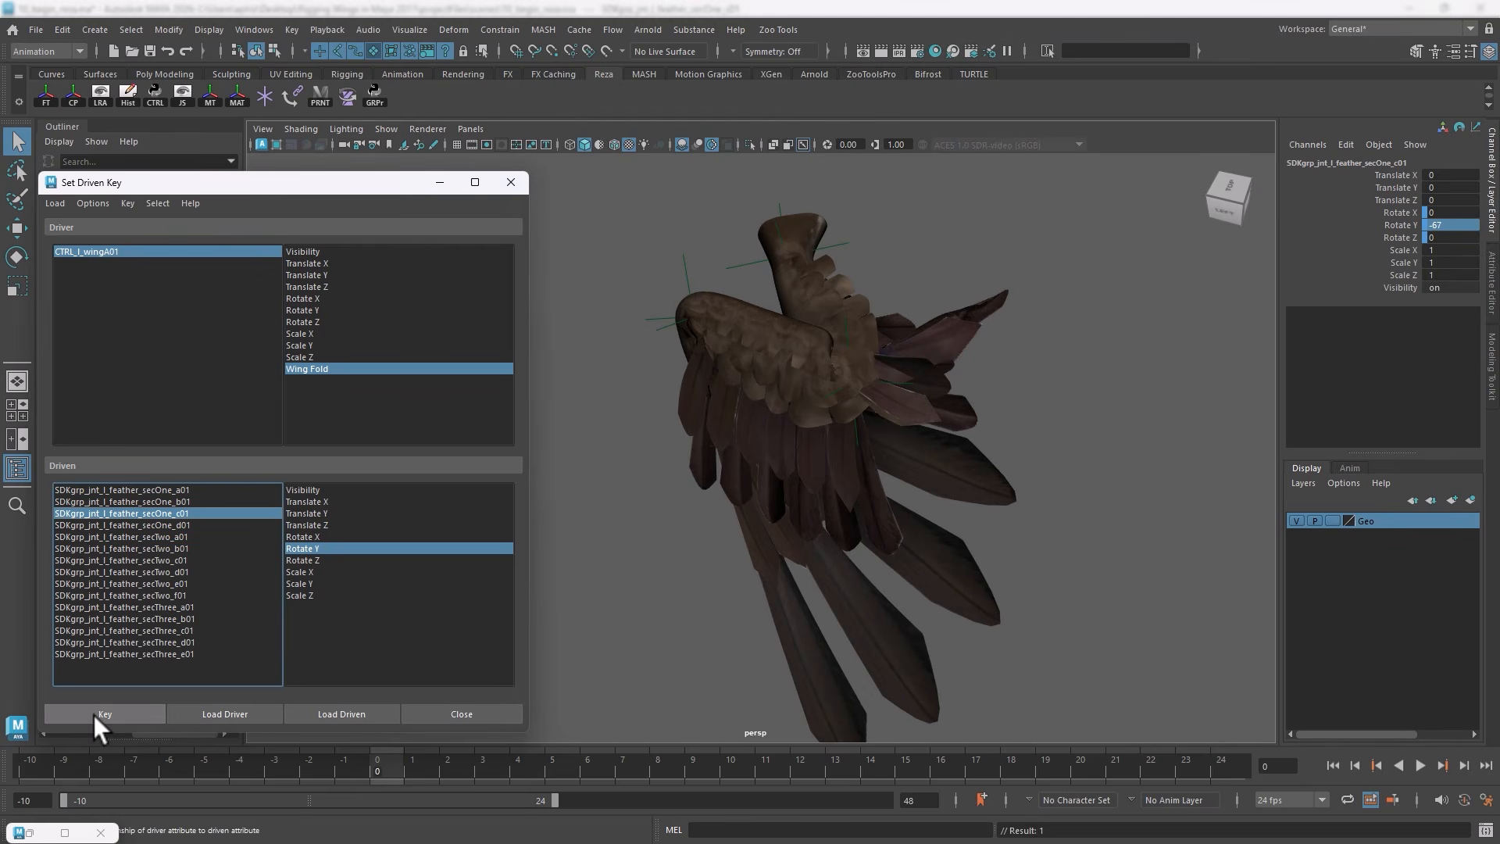
Set Rotate Y of the secOne_d01 SDK group to -63 and key it against Wing Fold
left_click(150, 525)
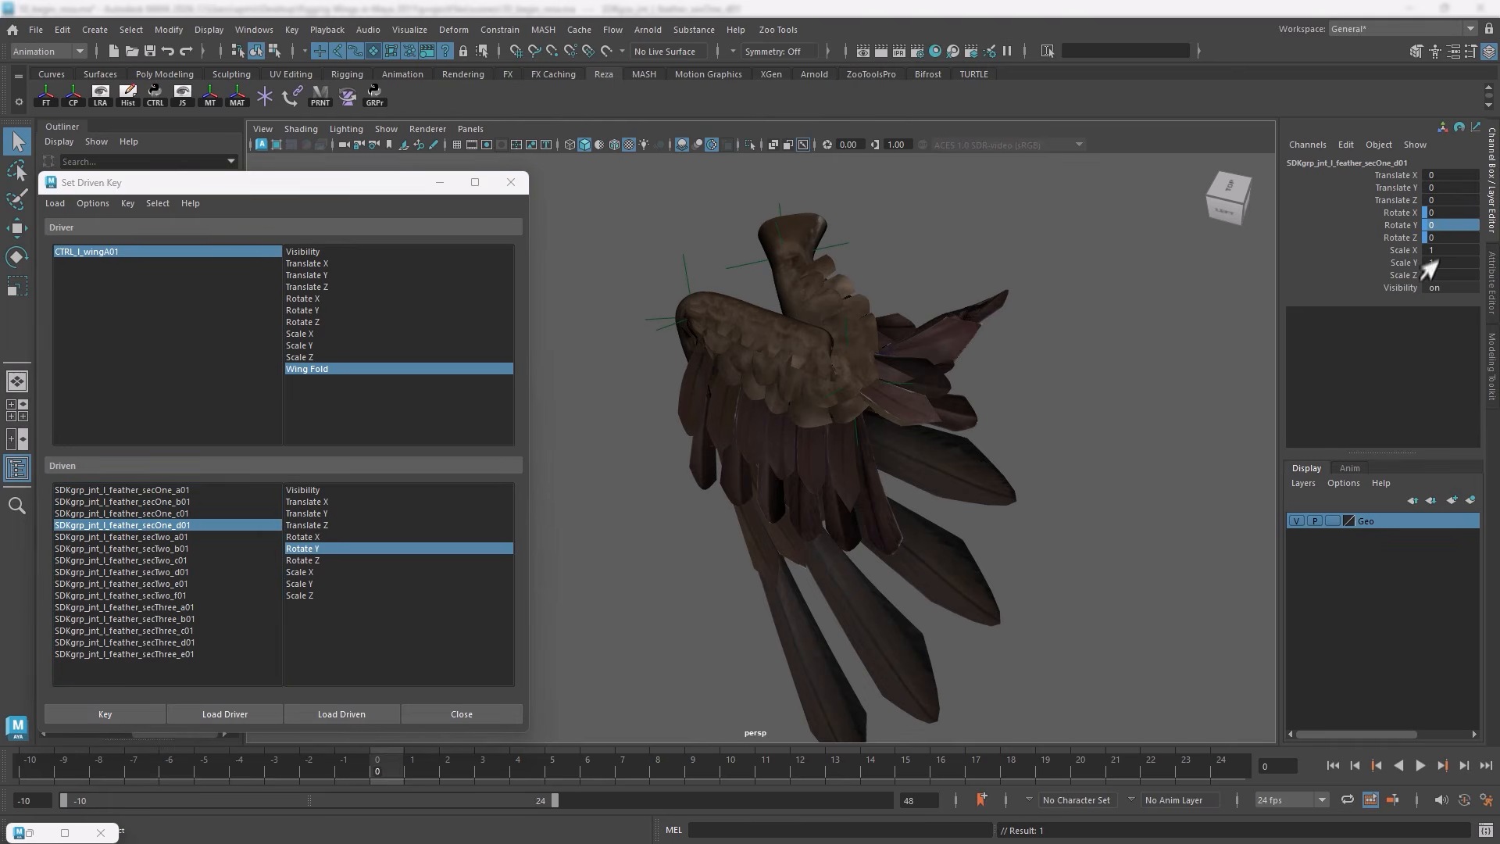
double_click(1445, 226)
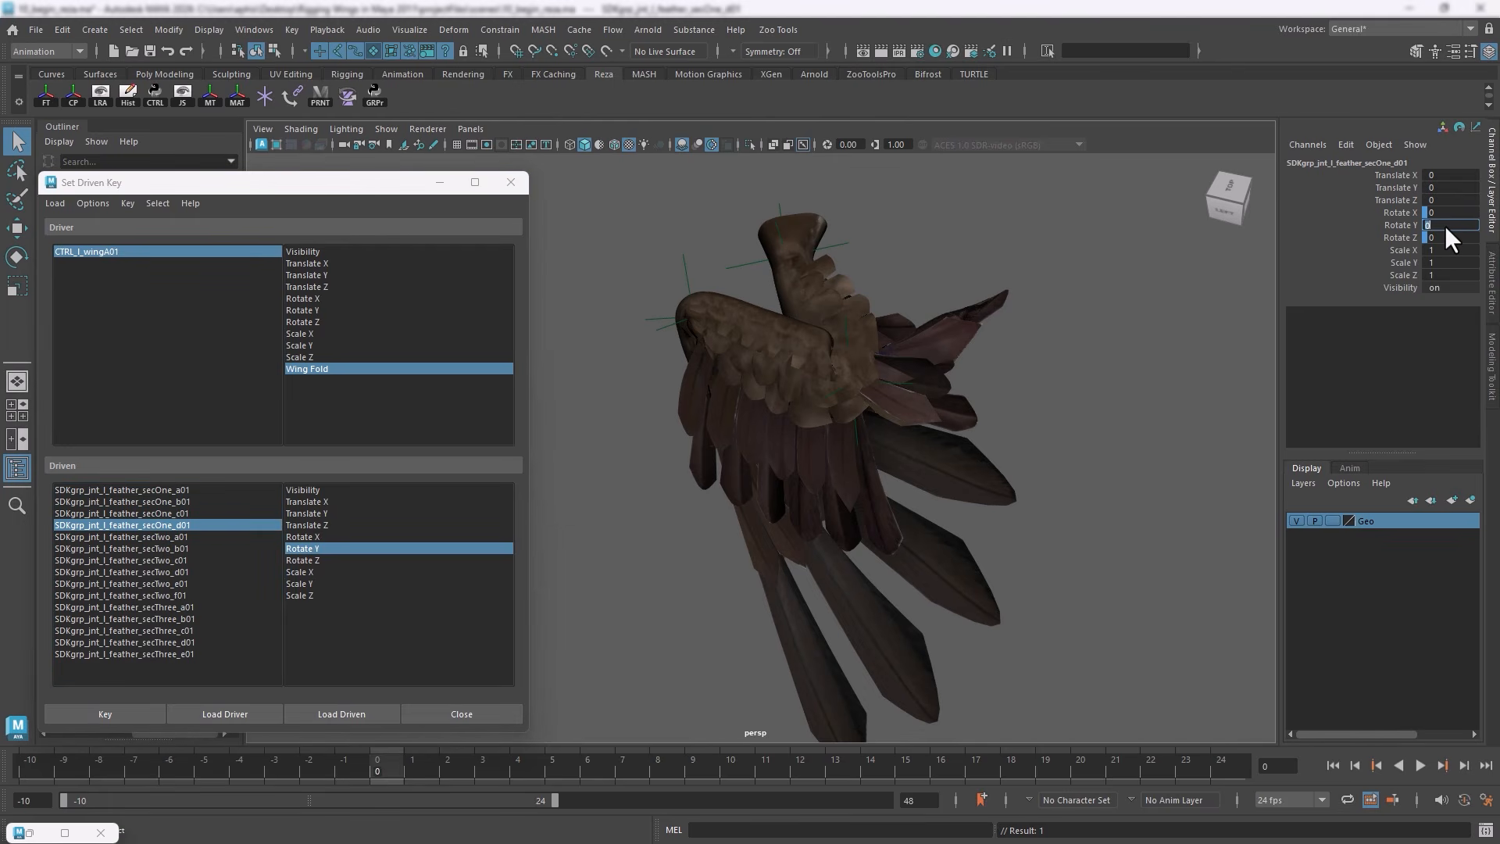
type("-63")
key("Return")
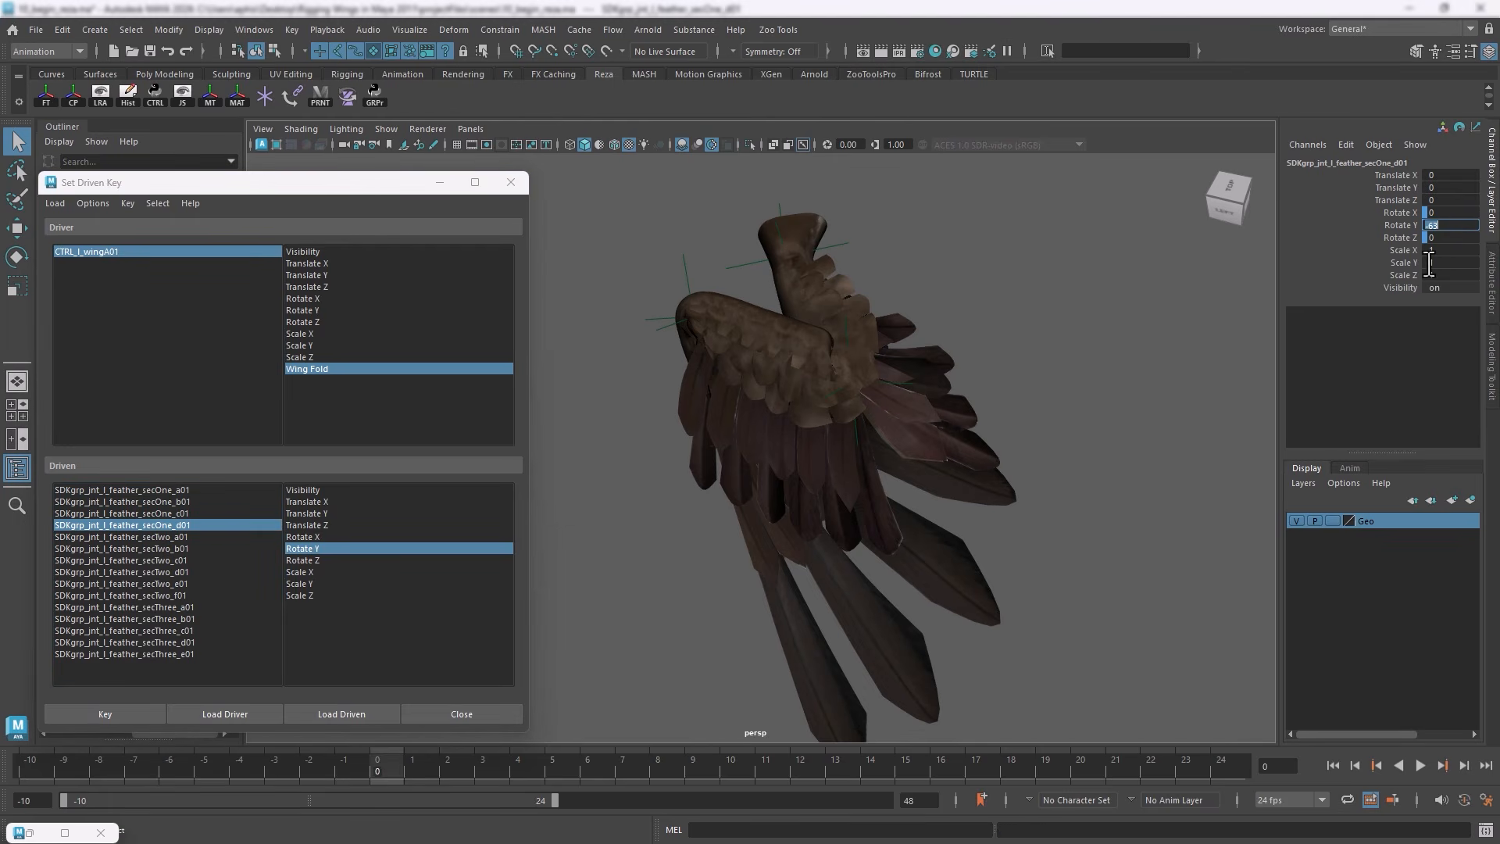
left_click(110, 715)
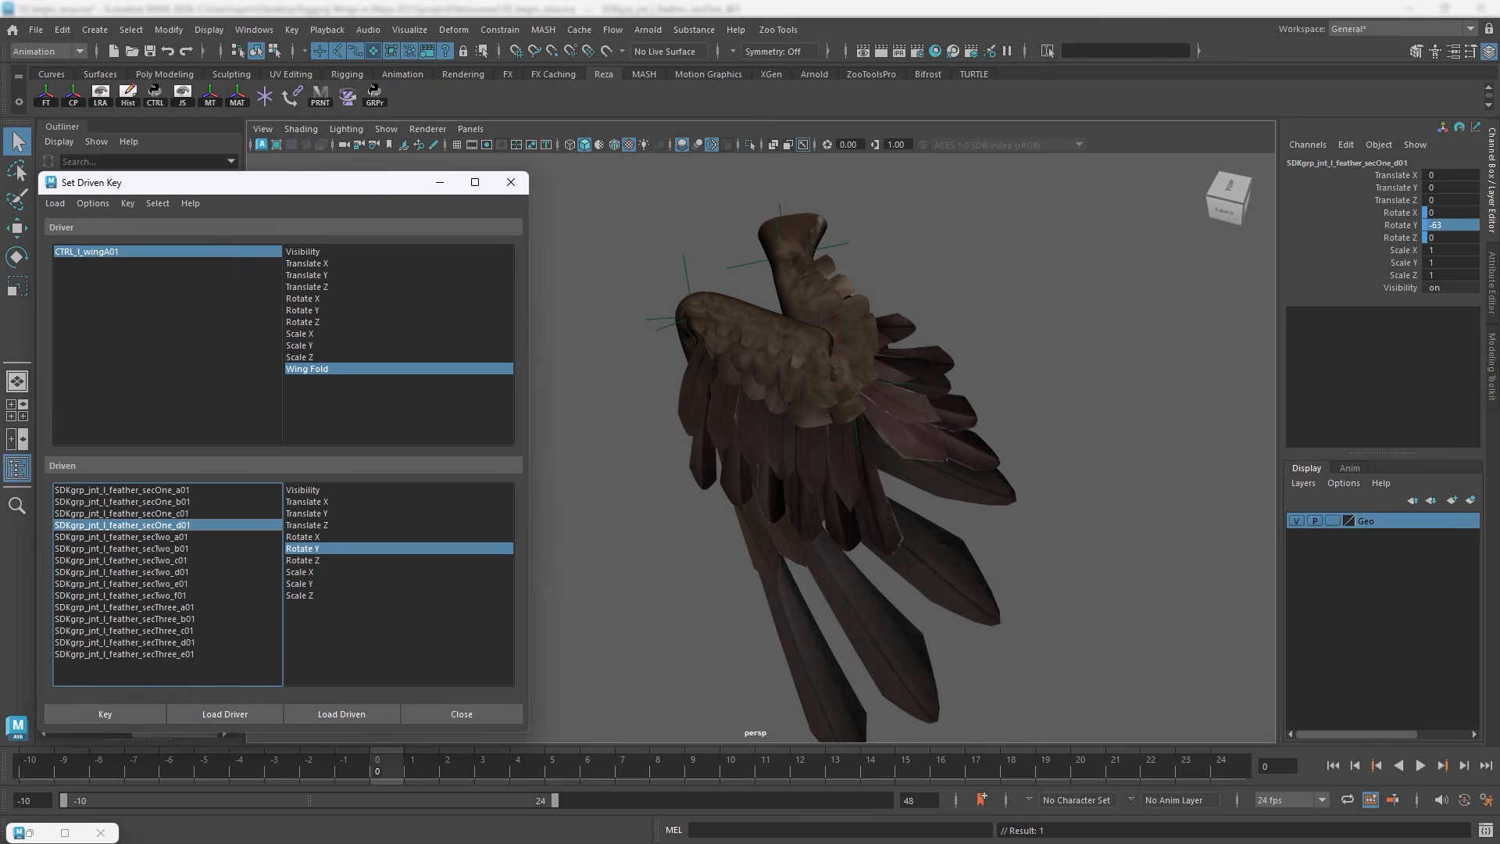
Set Rotate Y of all six secTwo SDK groups, a01 through f01, to 71 and key them against Wing Fold
left_click(174, 539)
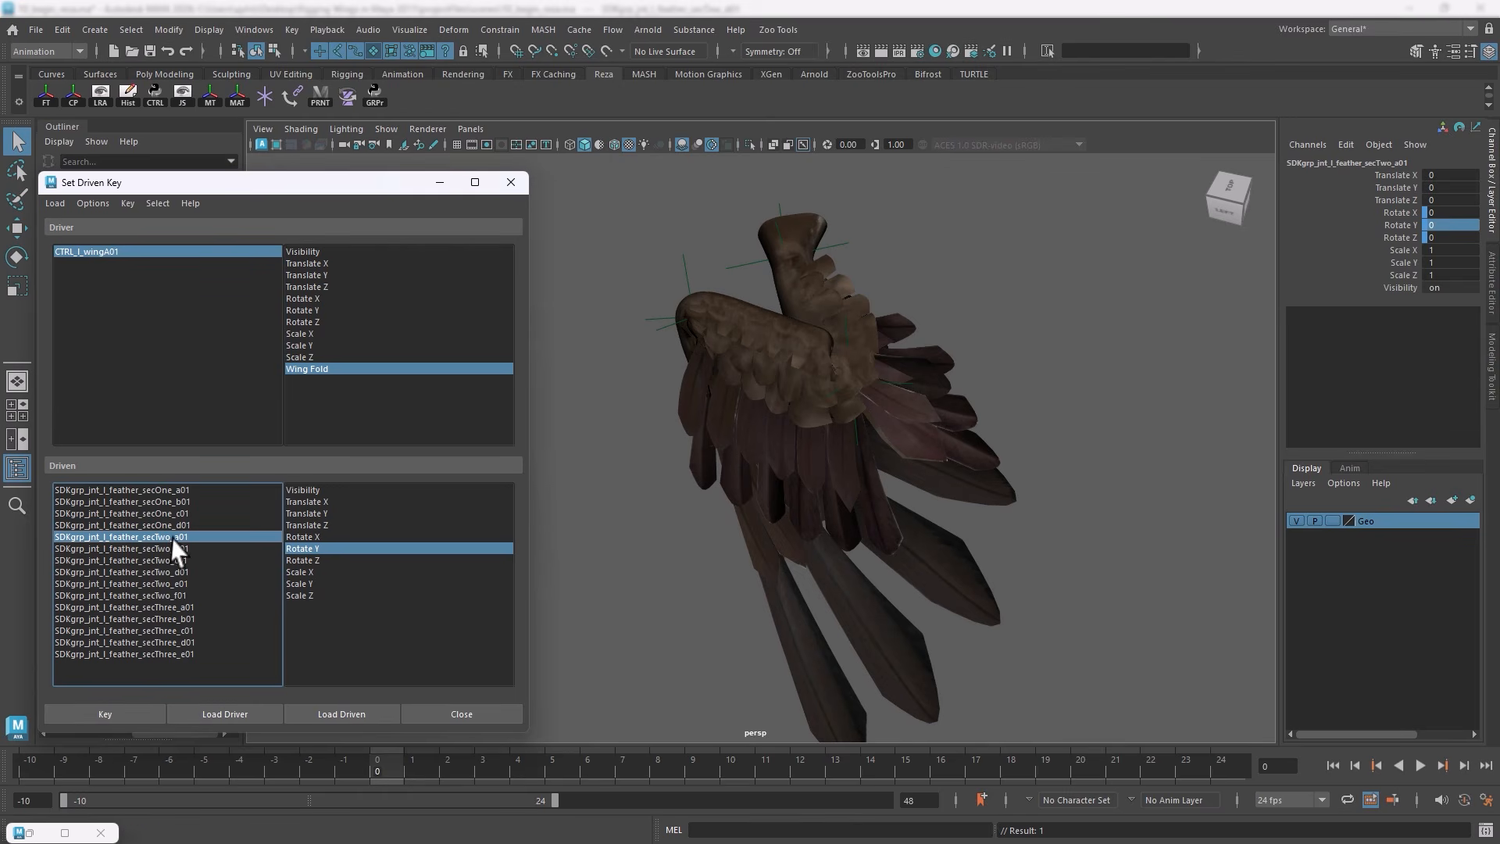
left_click(175, 594, "shift")
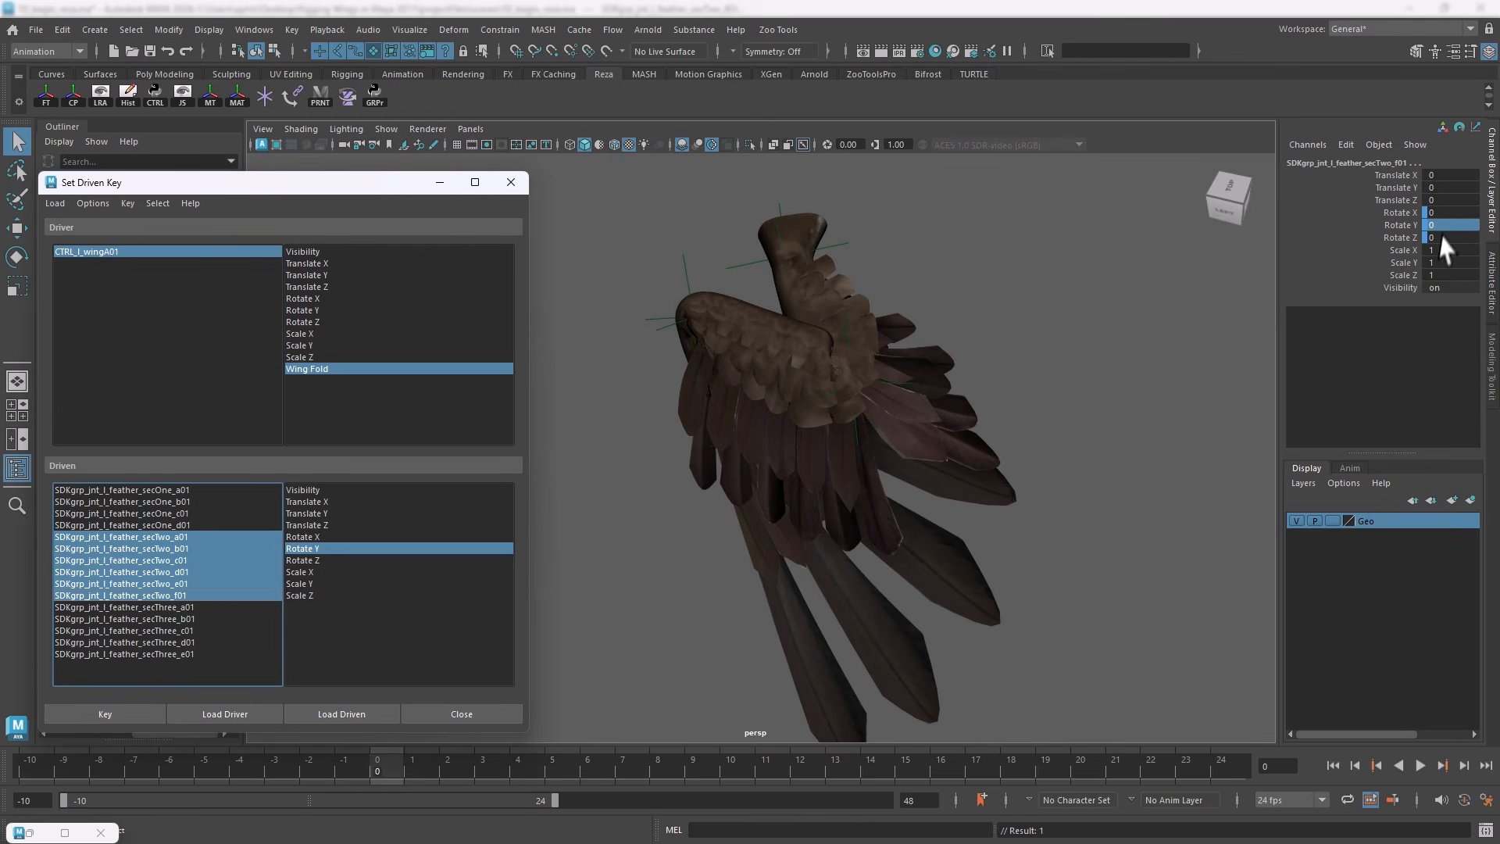
left_click(1445, 225)
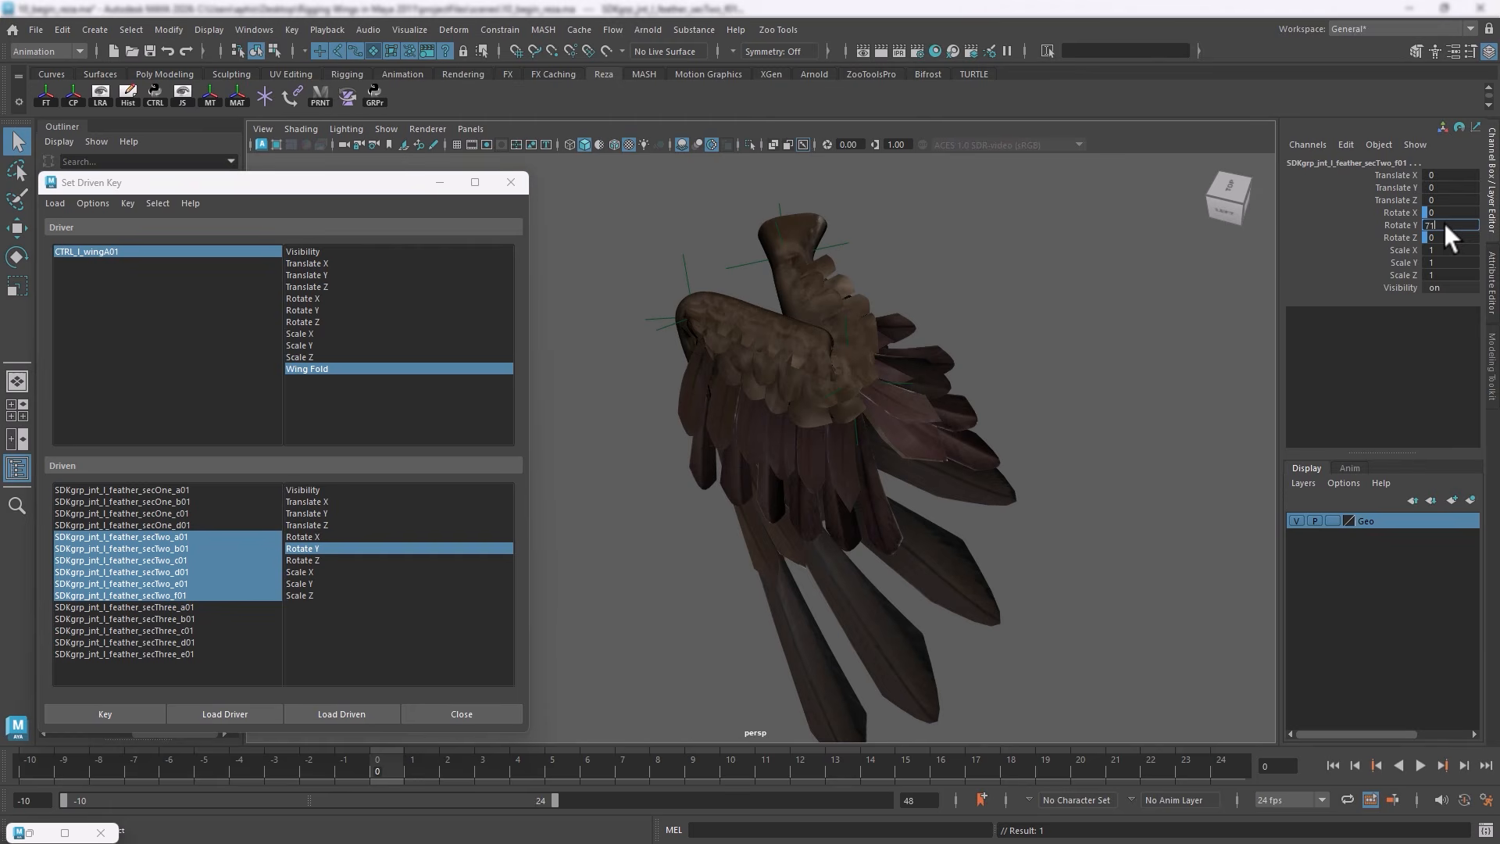
type("71")
key("Return")
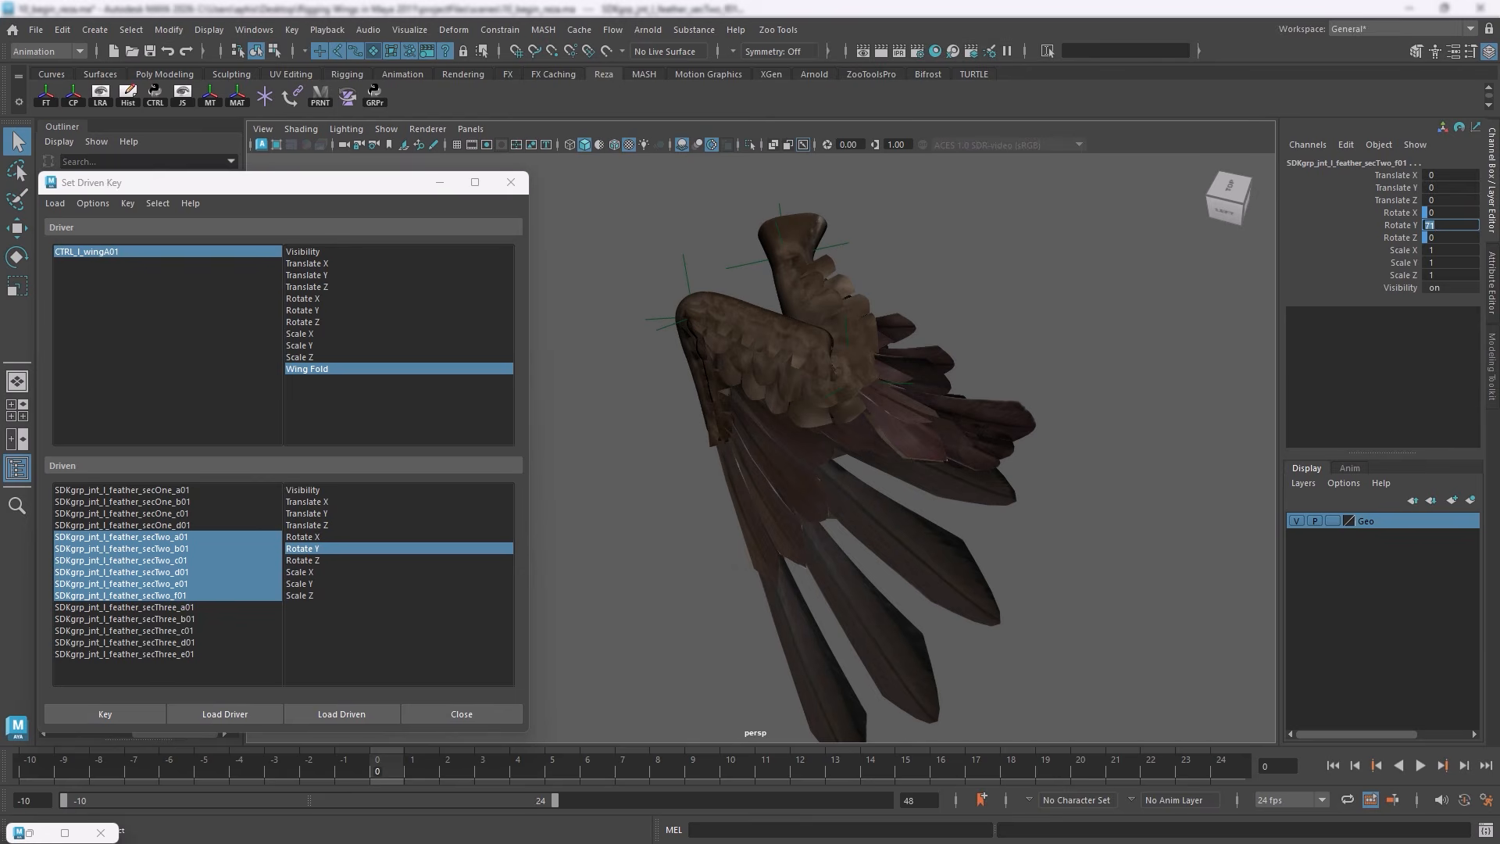
left_click(110, 712)
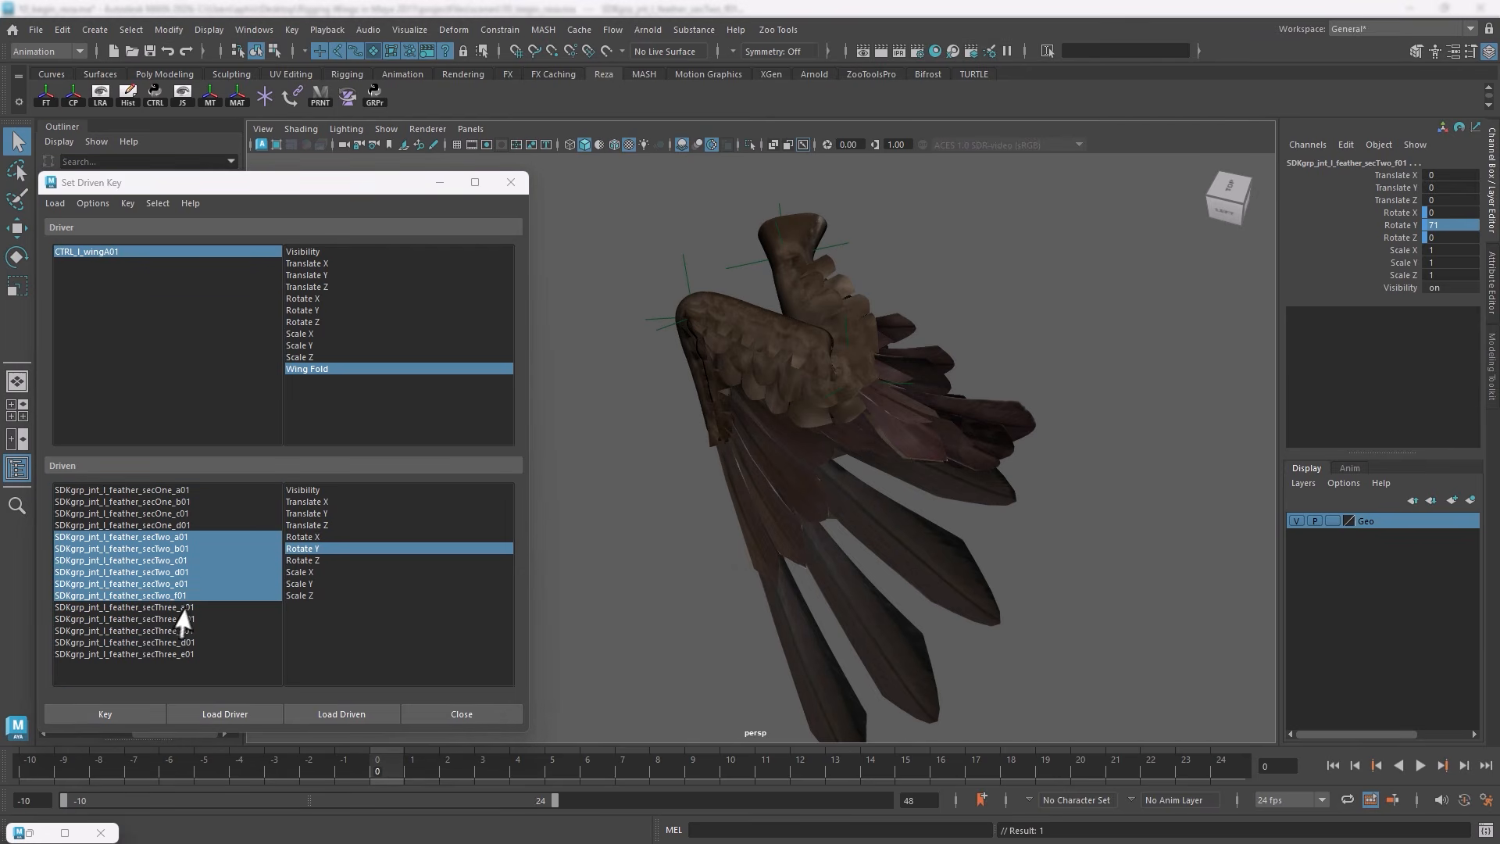
Set Rotate Y of the secThree_a01 SDK group to -8 and key it against Wing Fold
left_click(156, 607)
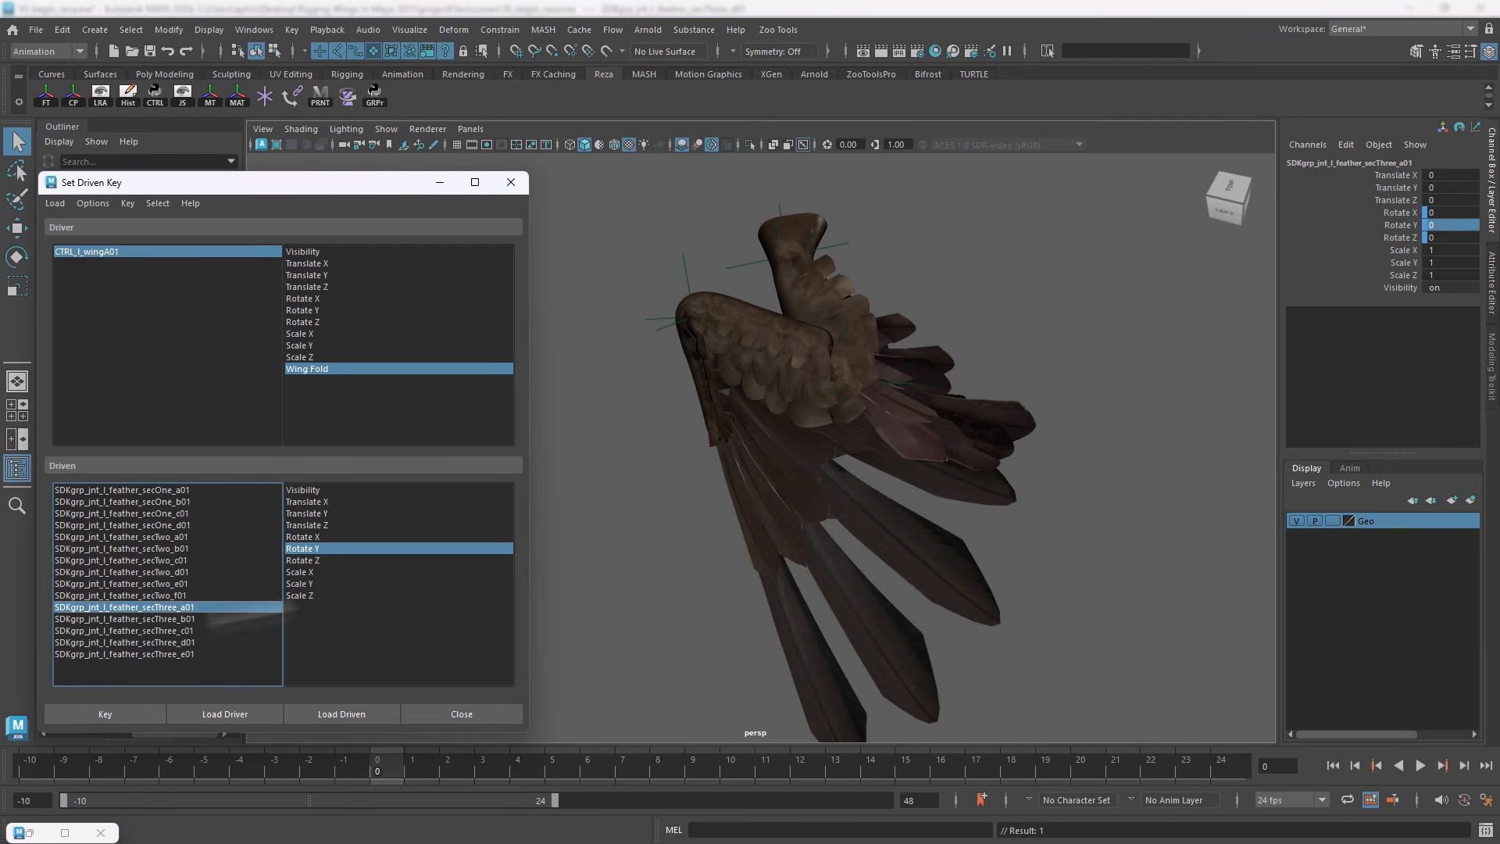
left_click(1451, 225)
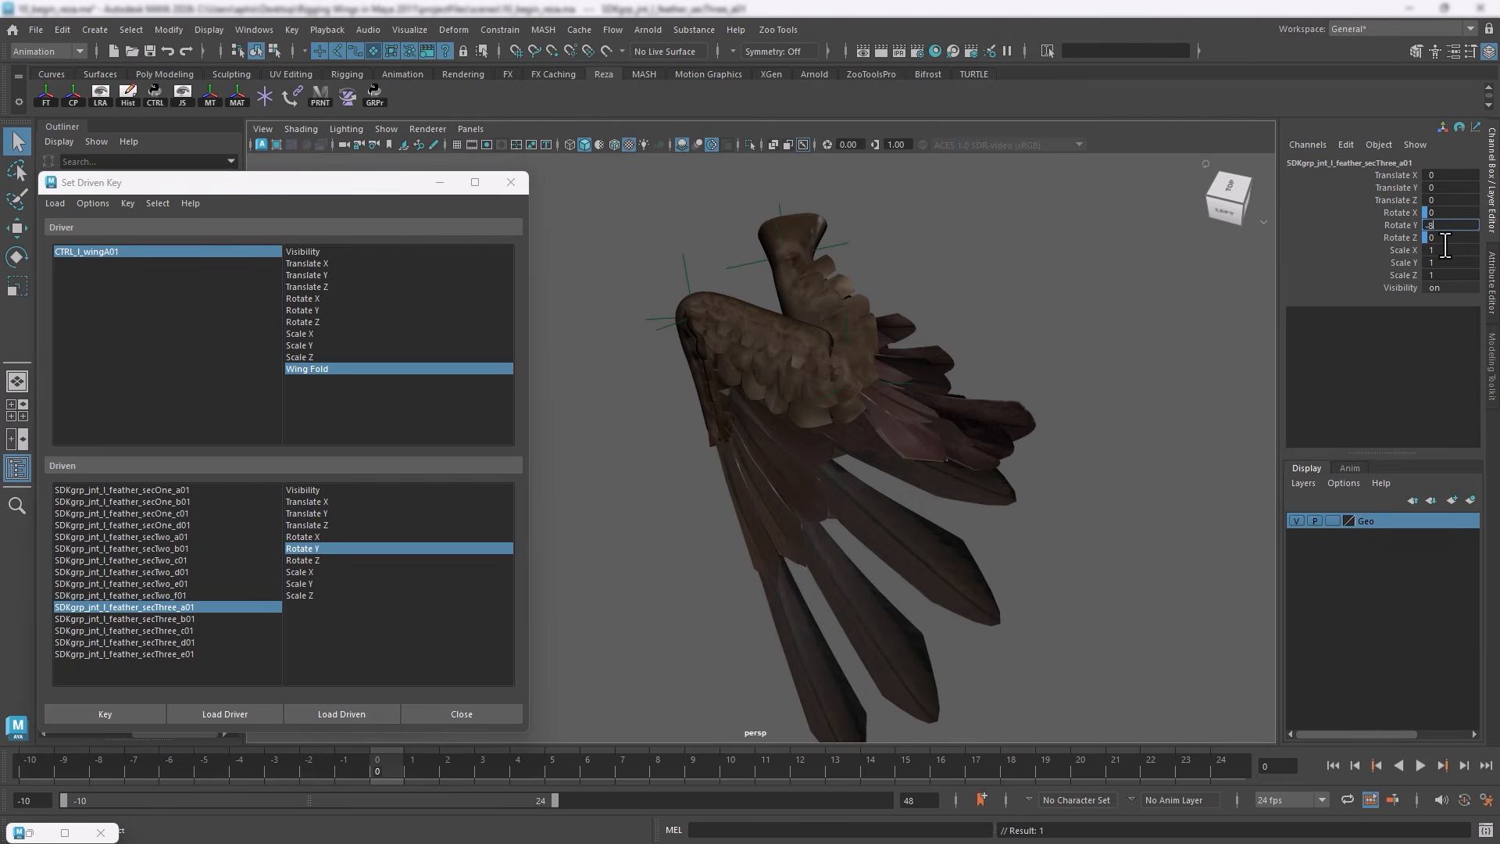
key("Return")
left_click(92, 715)
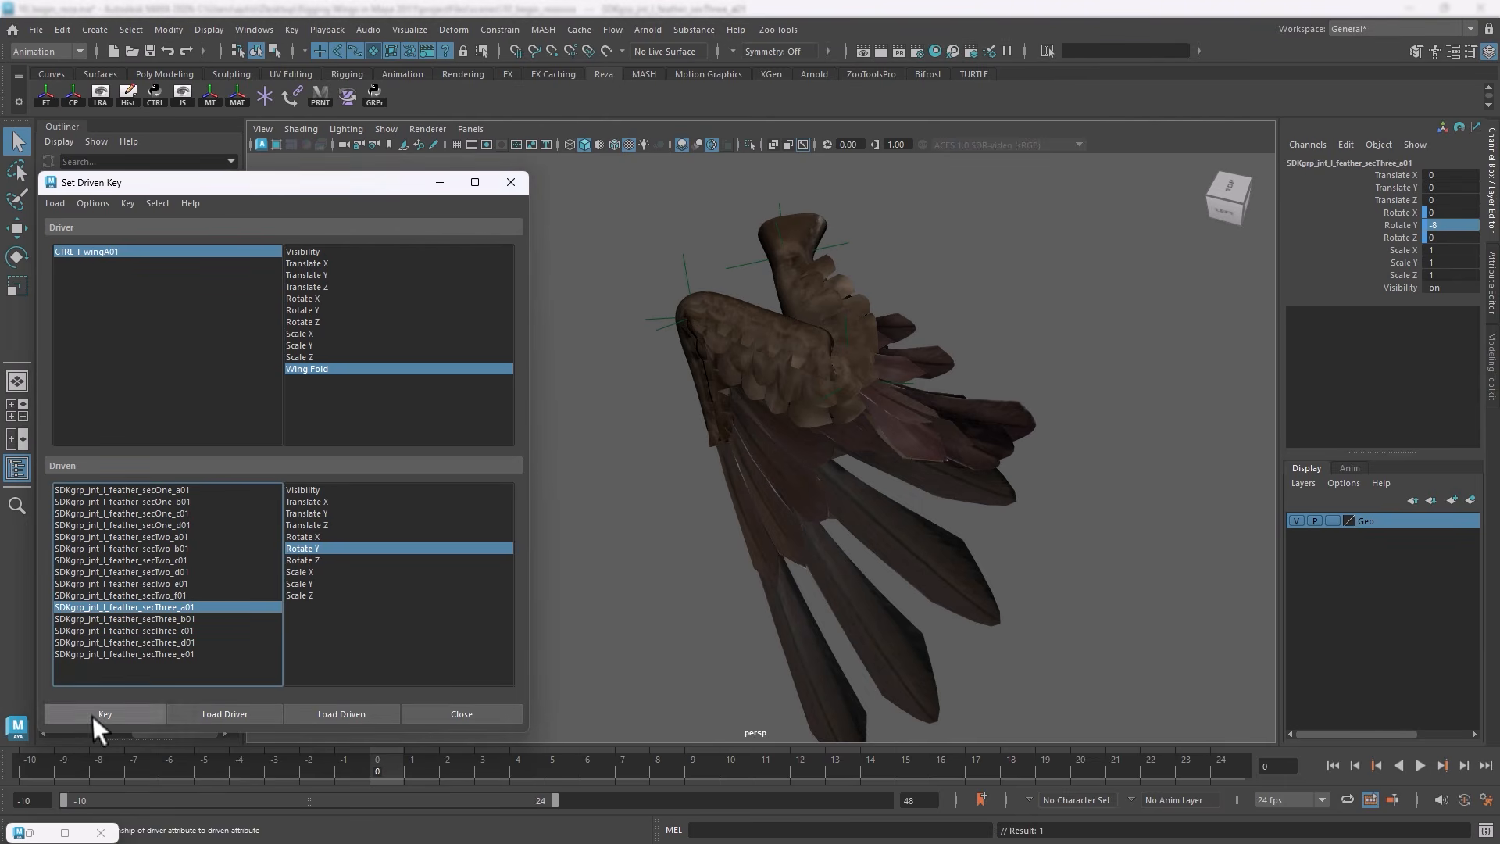
Set Rotate Y of the secThree_b01 SDK group to 5 and key it against Wing Fold
left_click(161, 619)
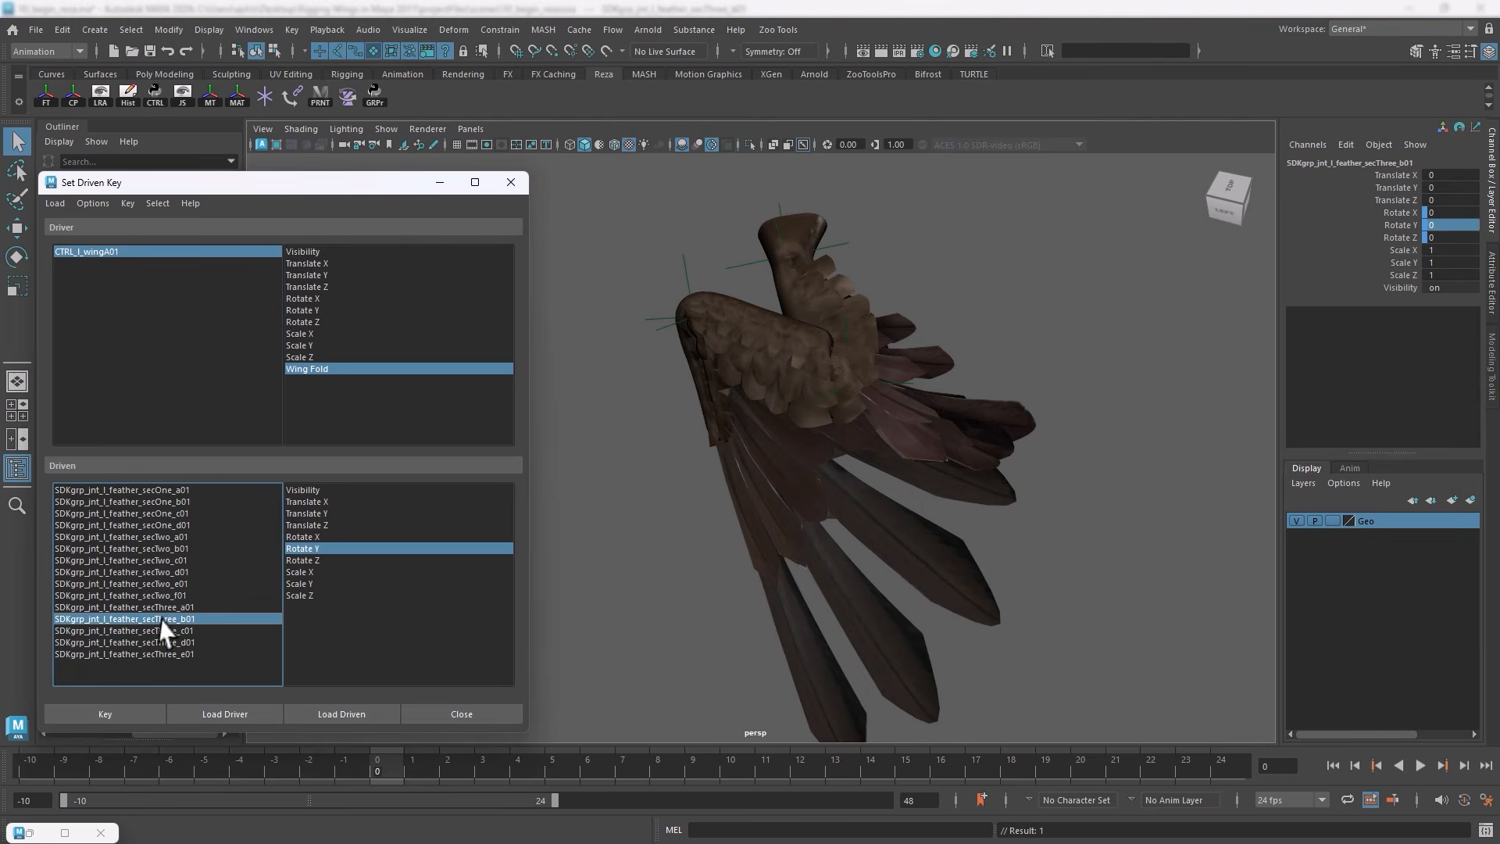
left_click(1450, 226)
type("5")
key("Return")
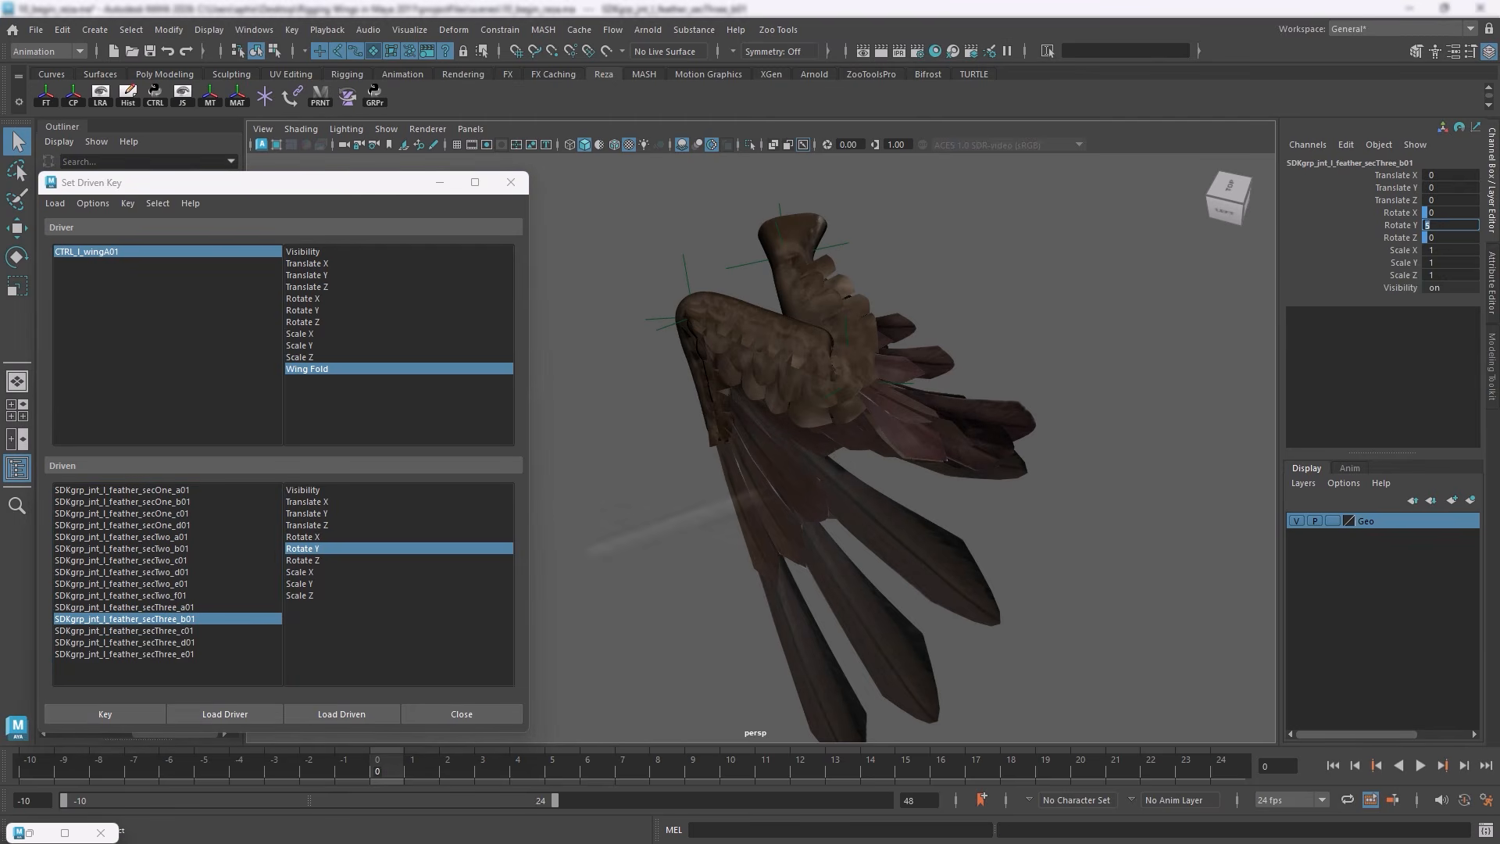
left_click(86, 716)
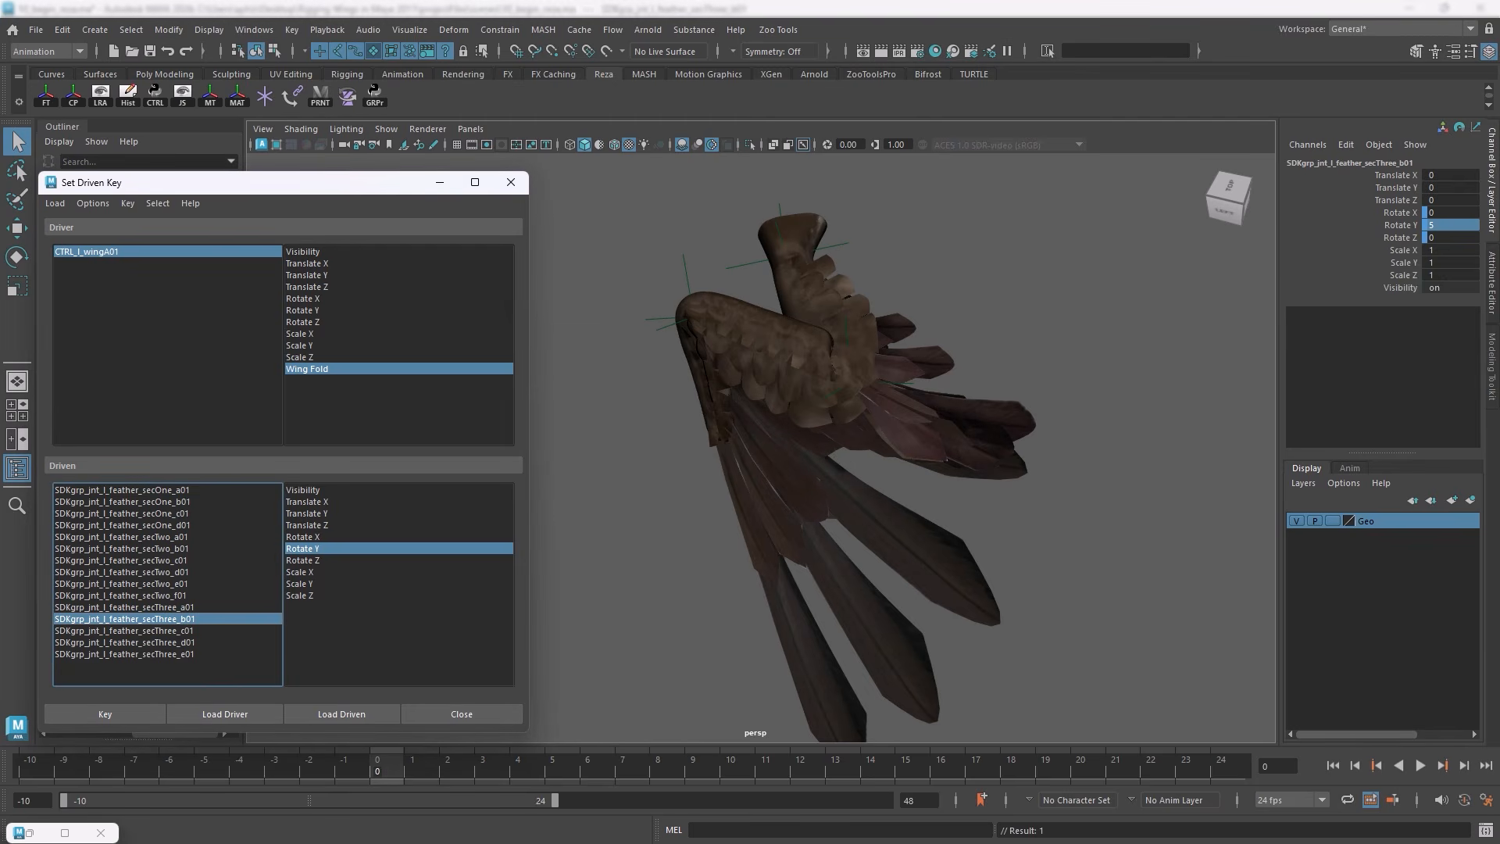
Set Rotate Y of the secThree_c01 SDK group to 19
left_click(139, 630)
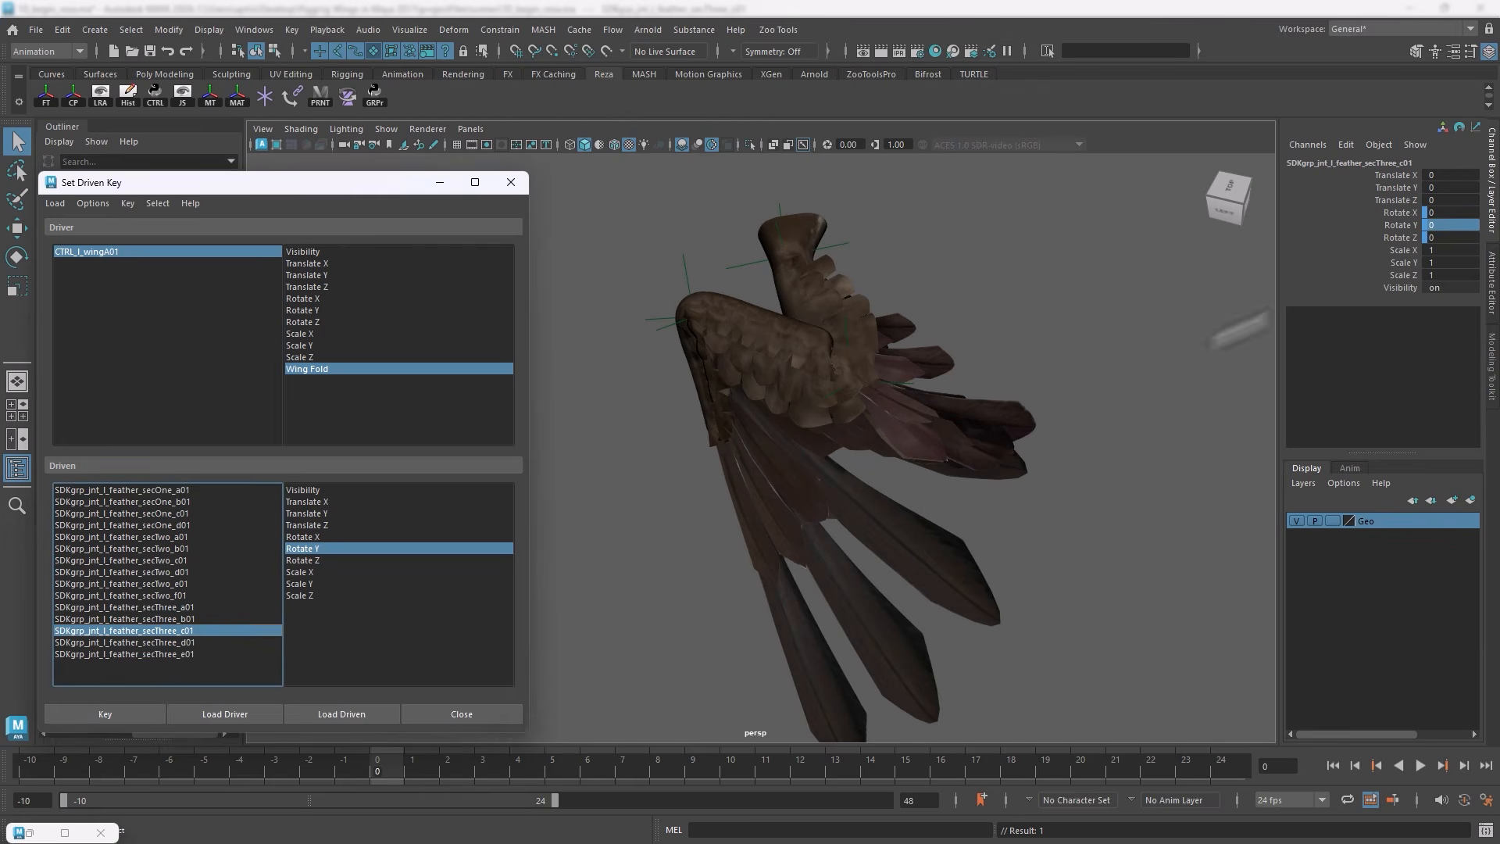
double_click(1455, 225)
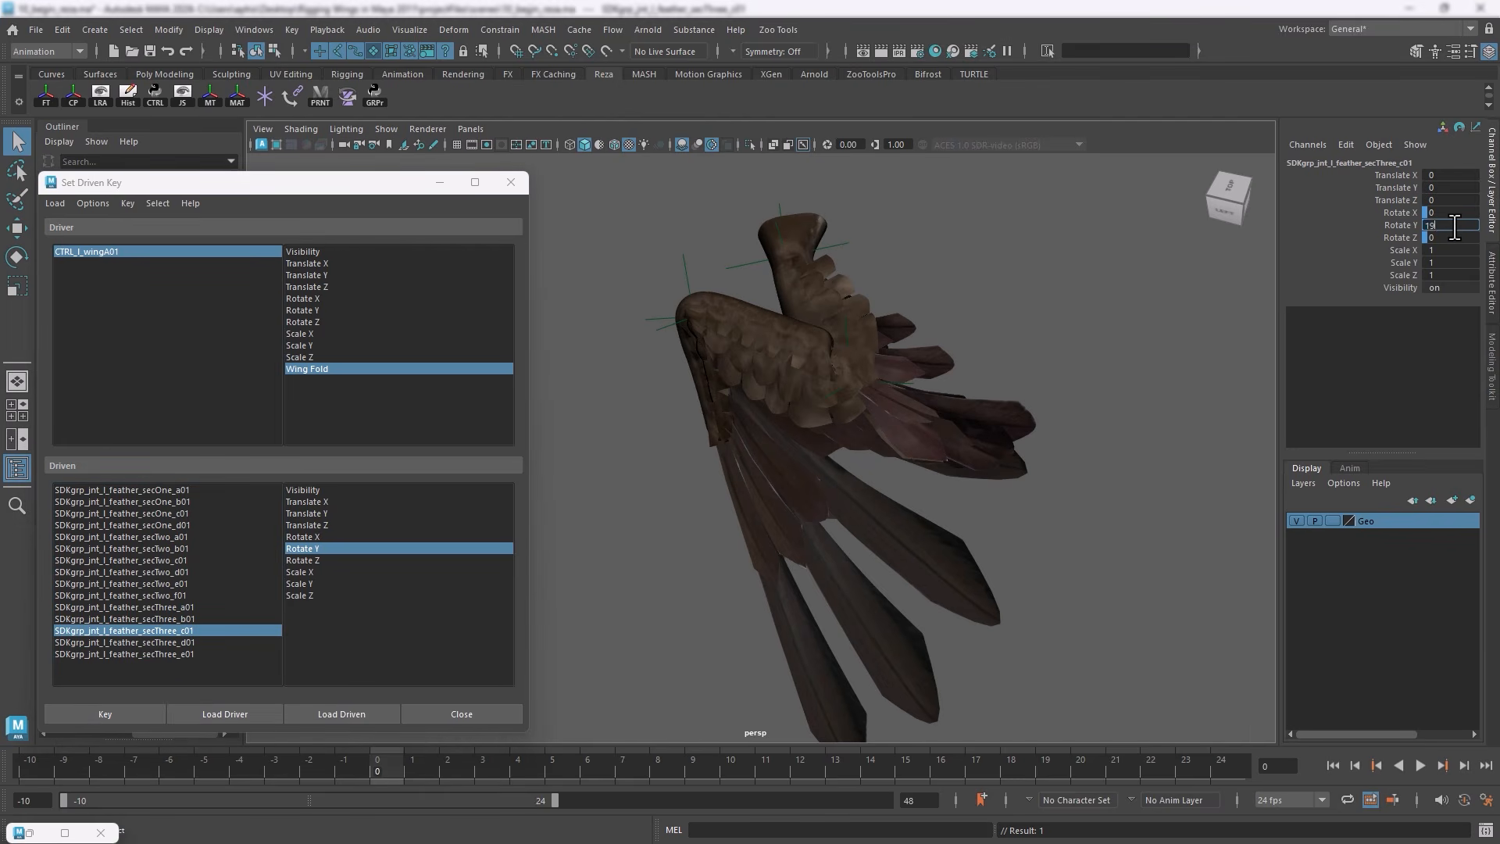
key("Return")
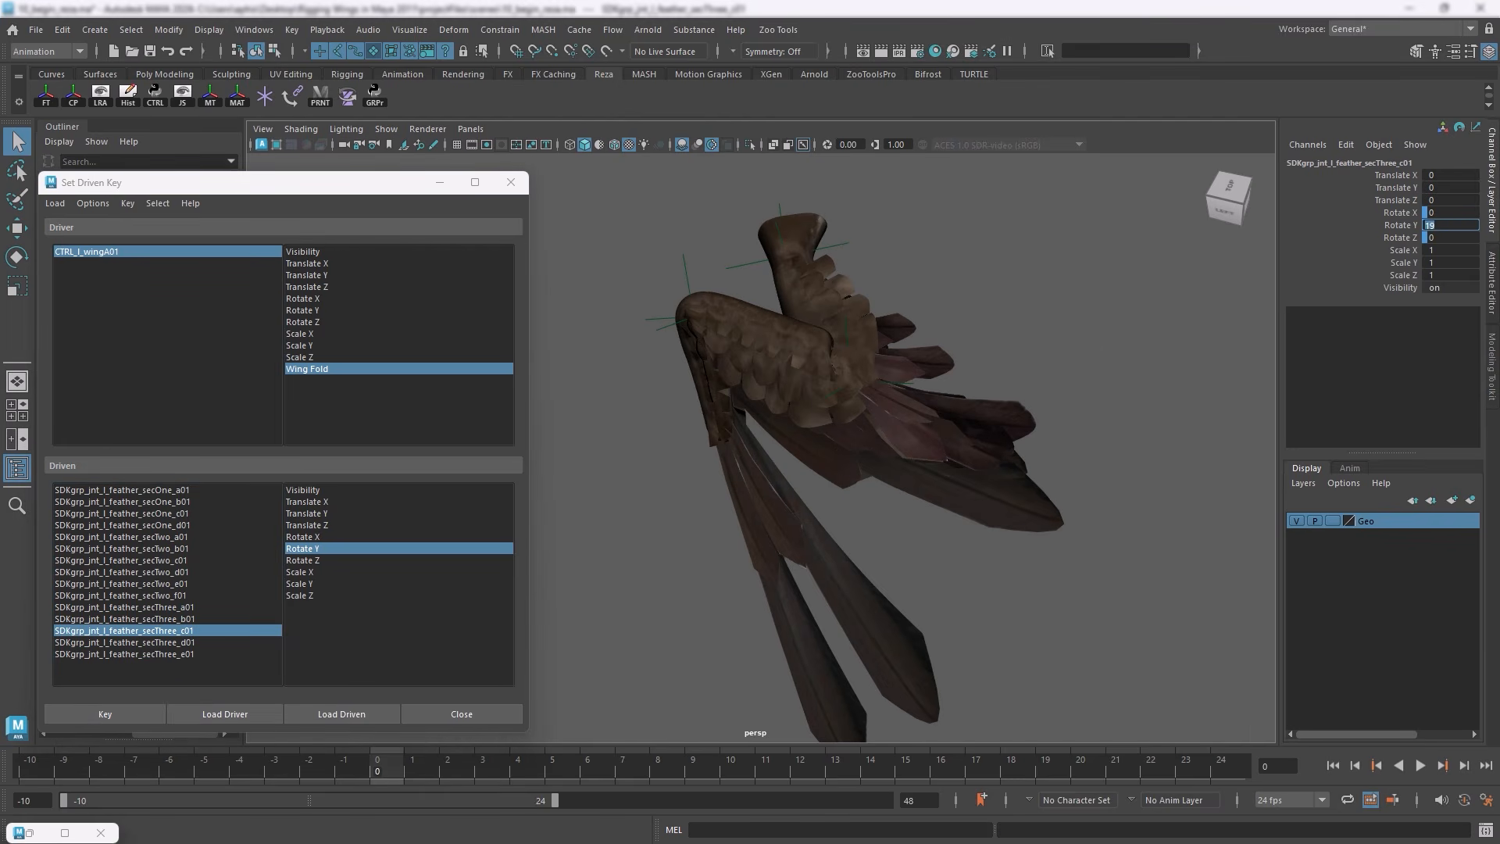
Set Rotate Y of the secThree_d01 SDK group to 35 and key it against Wing Fold
left_click(129, 641)
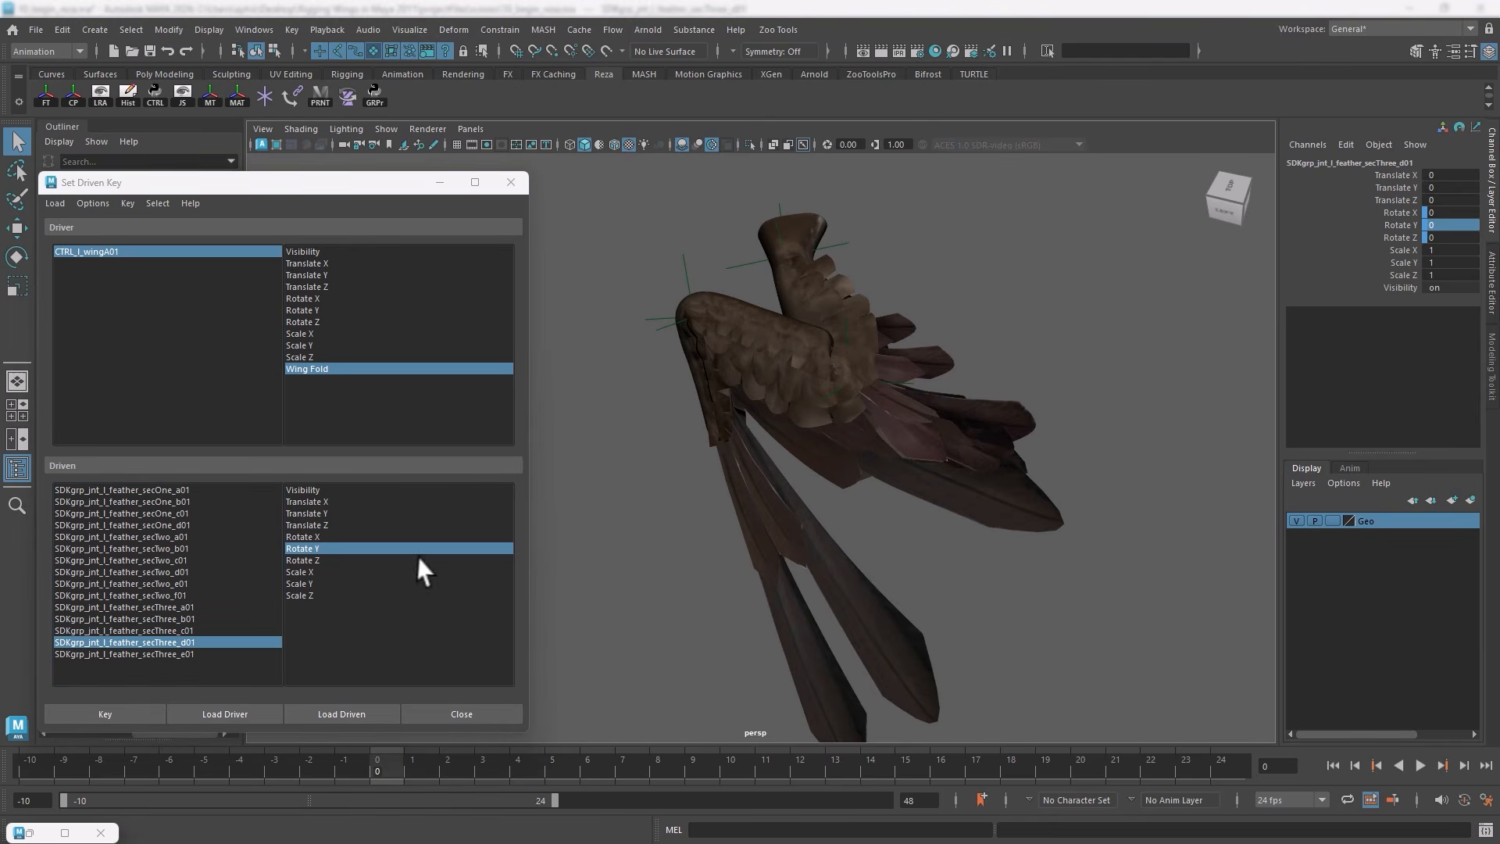
left_click(1450, 225)
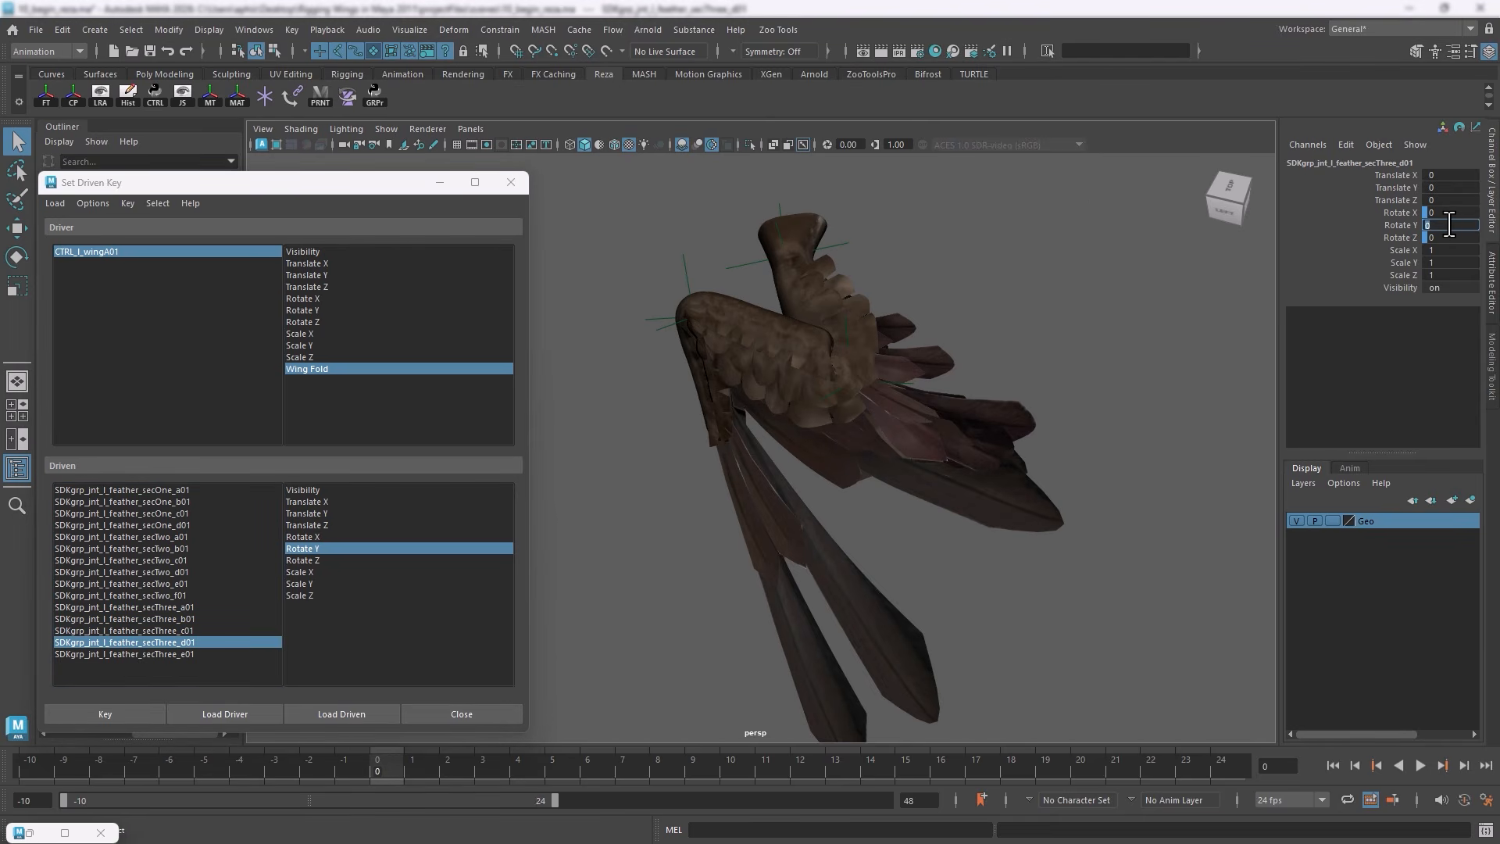
type("35")
key("Return")
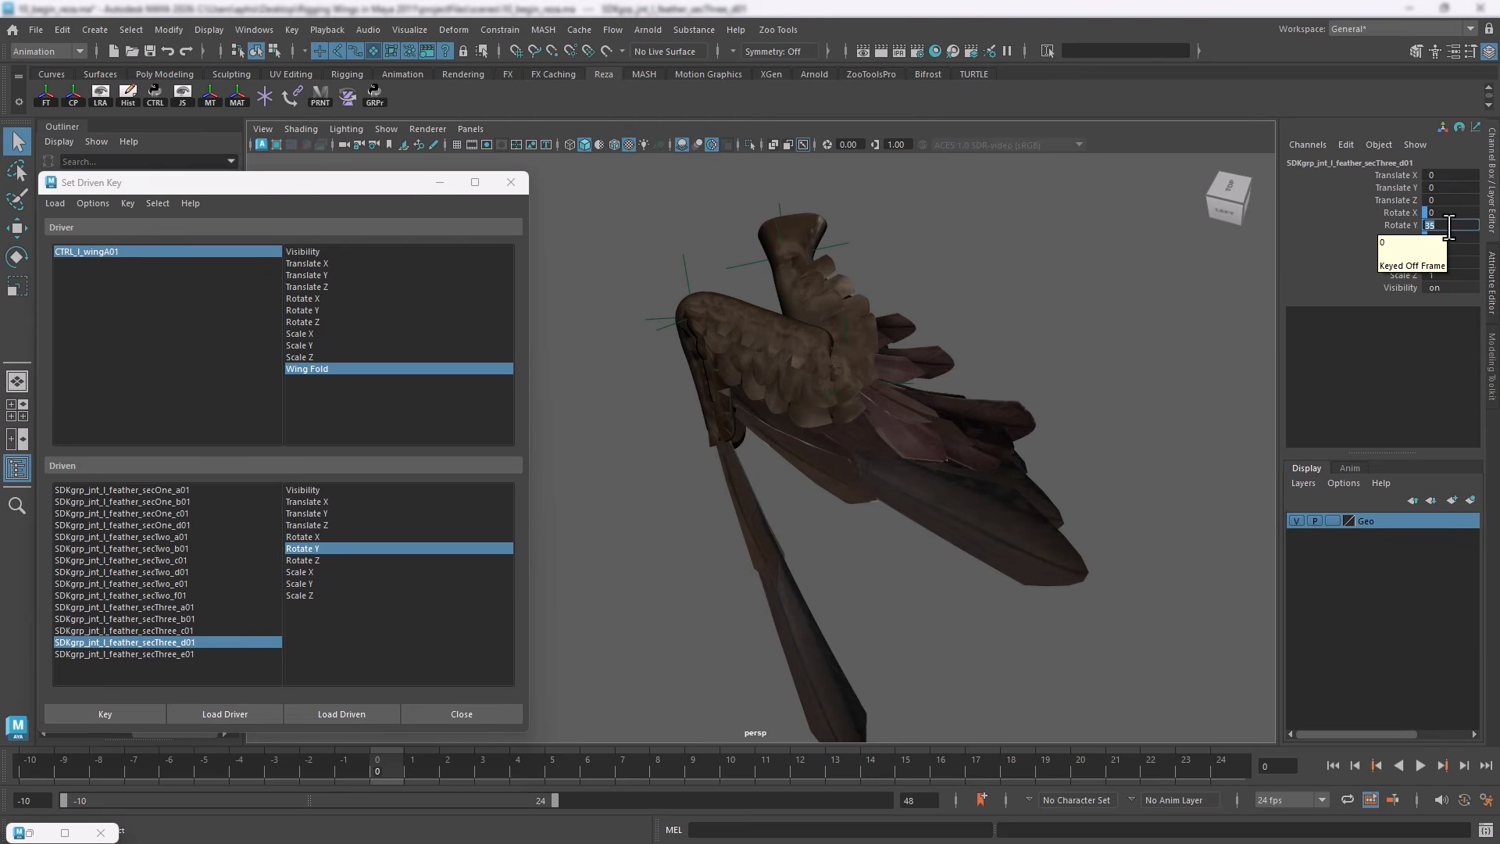
left_click(108, 715)
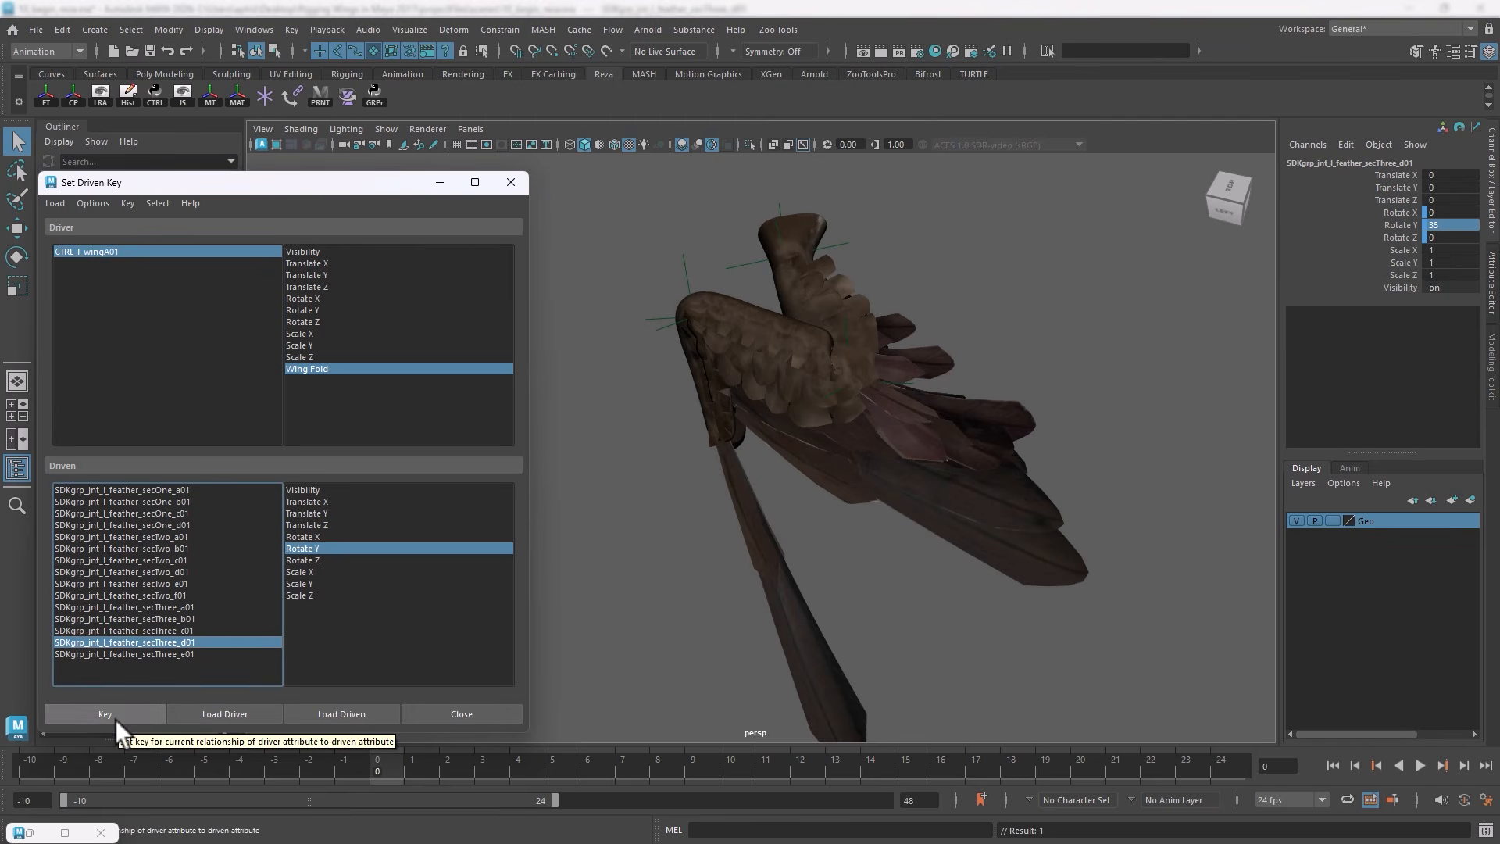
Try Rotate Y values of 60 and 65 on the secThree_e01 SDK group, settle on 55 and key it against Wing Fold
left_click(144, 654)
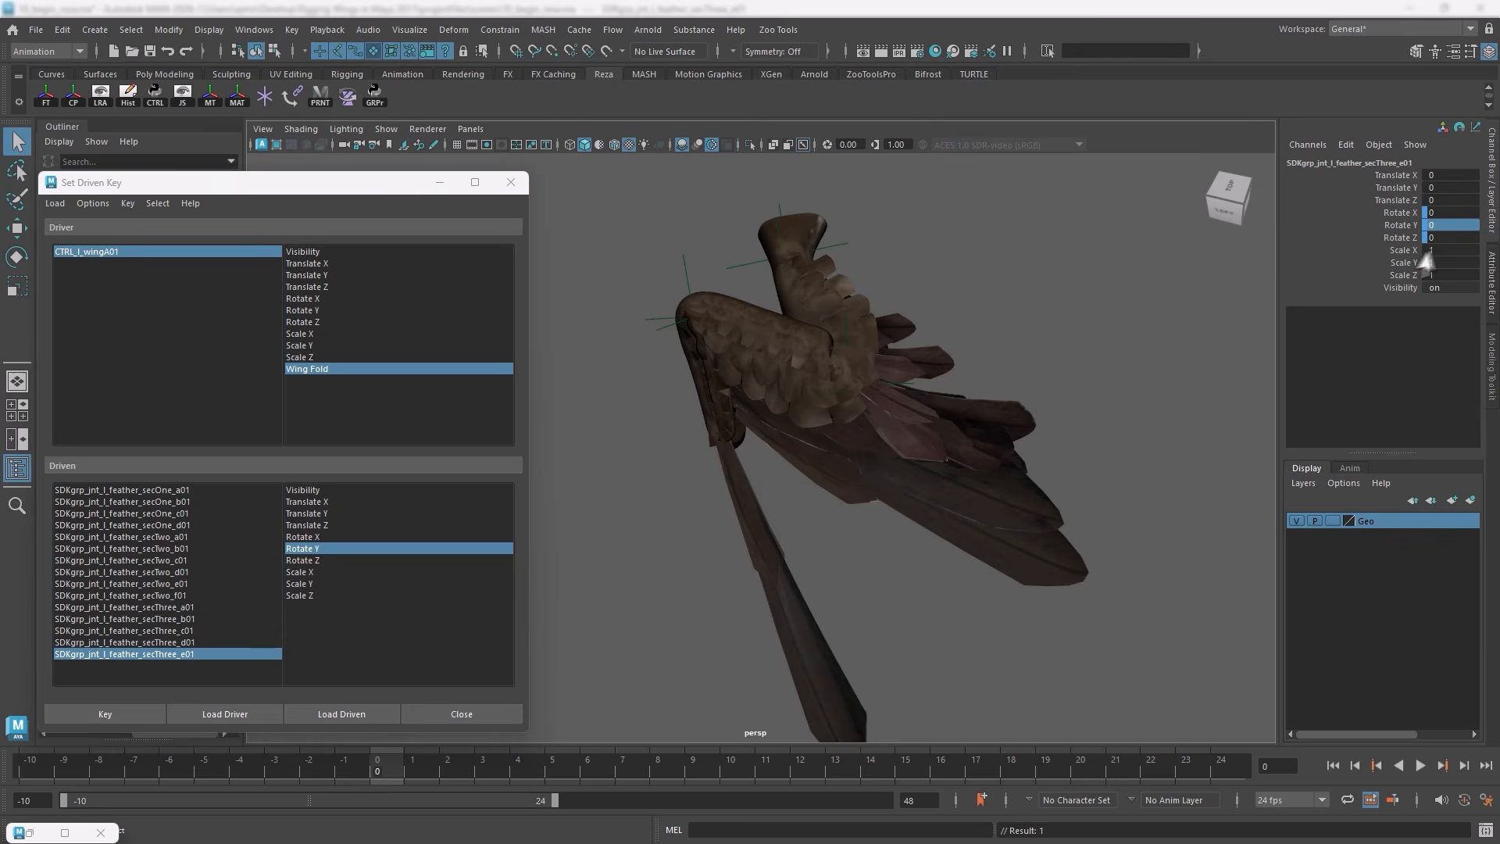
left_click(1447, 226)
type("60")
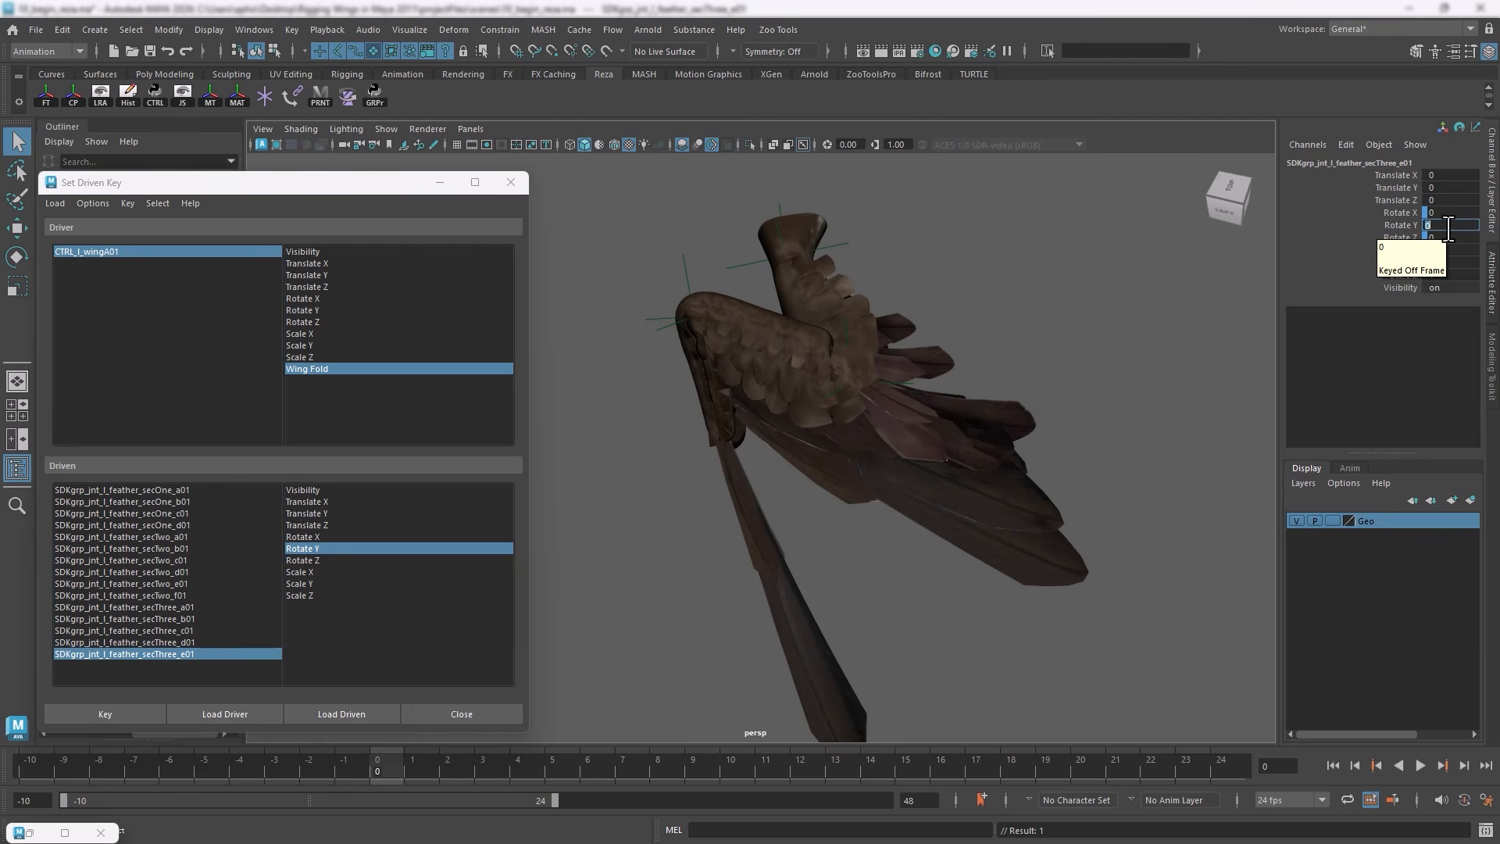
key("Return")
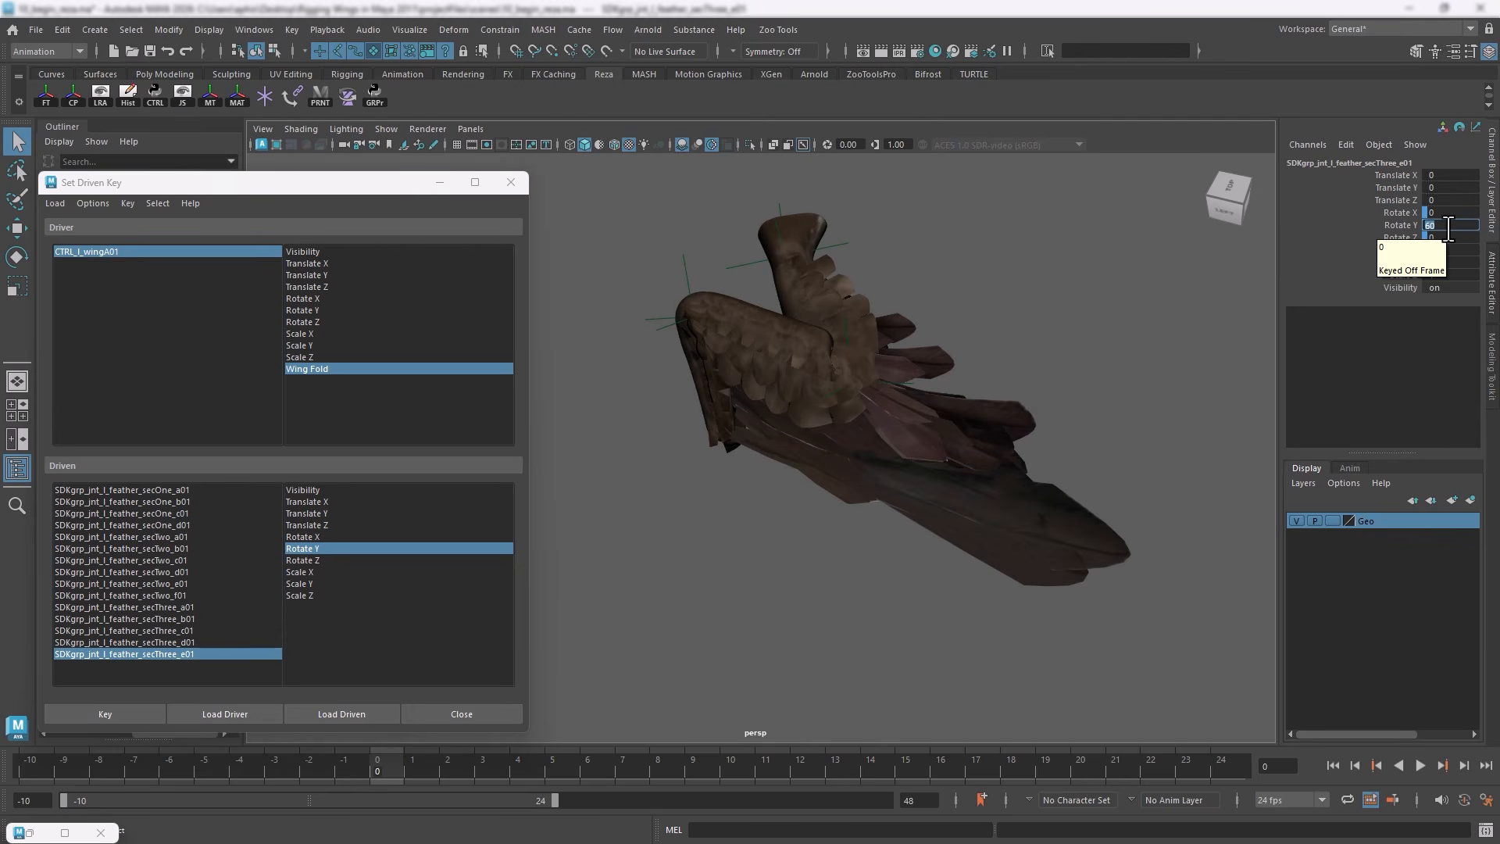
type("65")
key("Return")
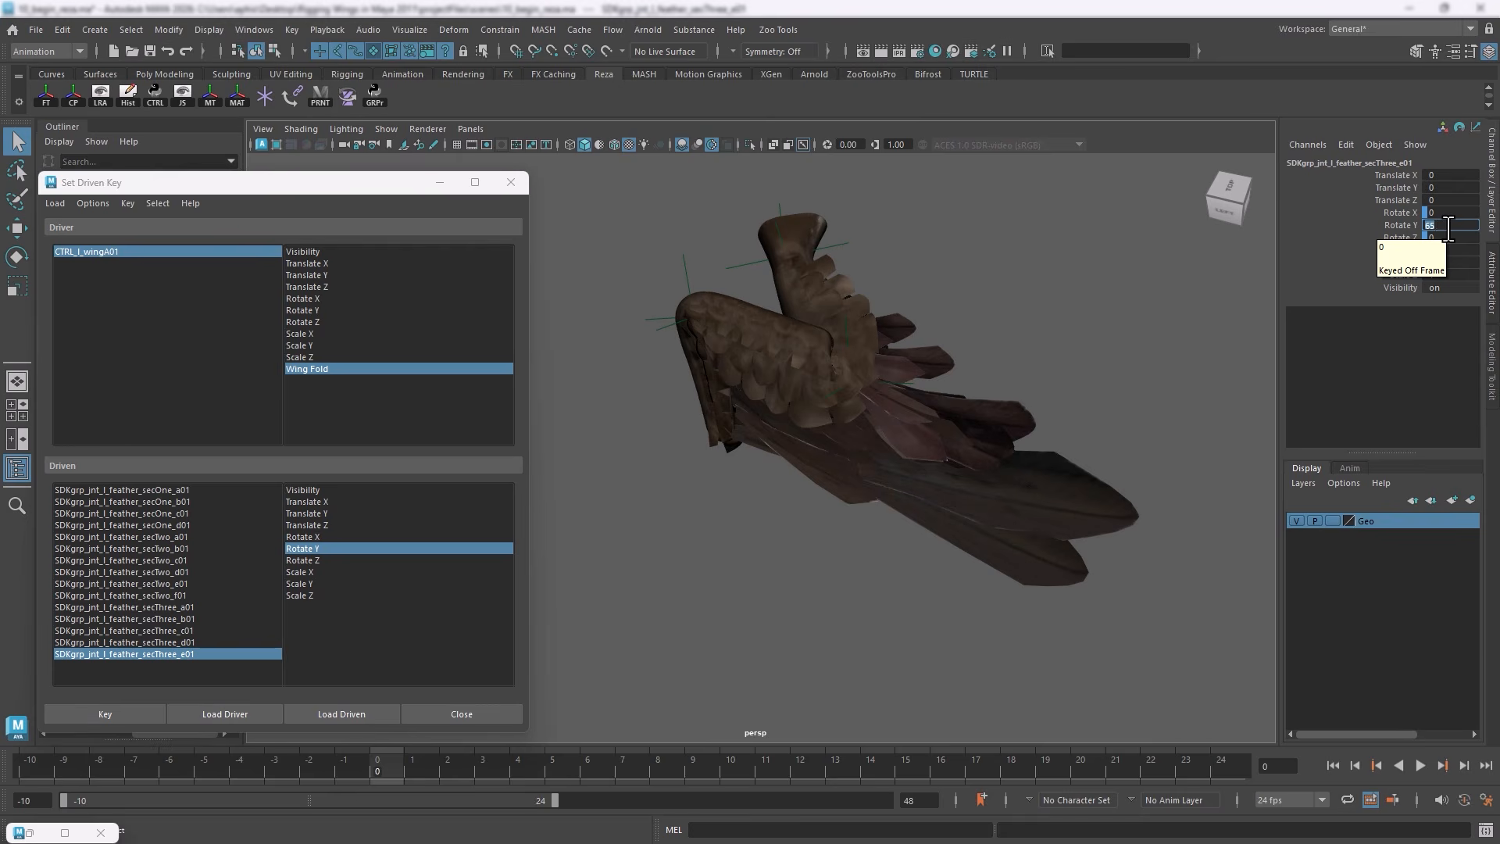
type("55")
key("Return")
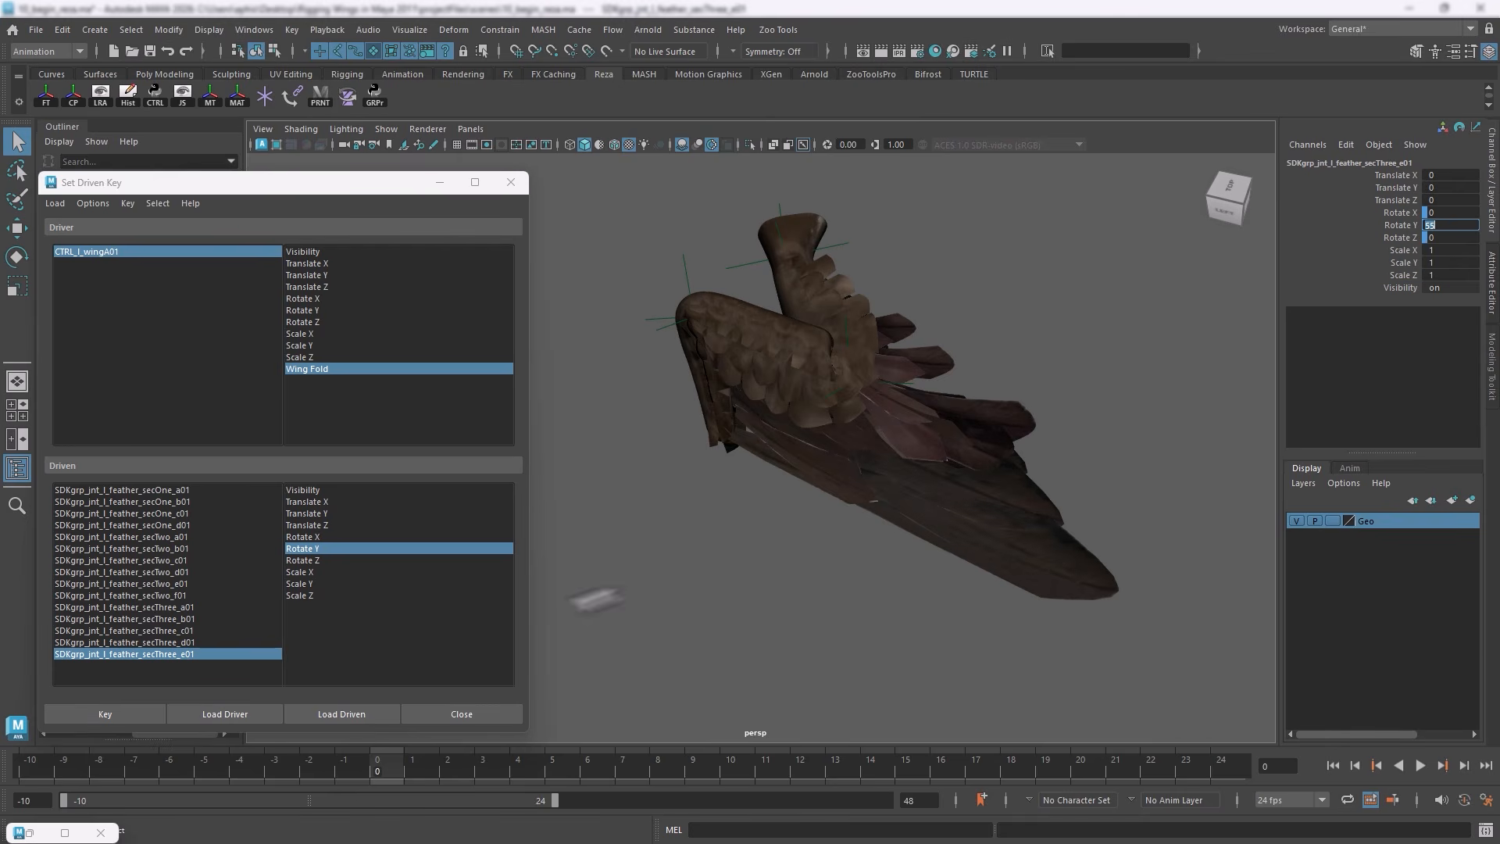
left_click(106, 715)
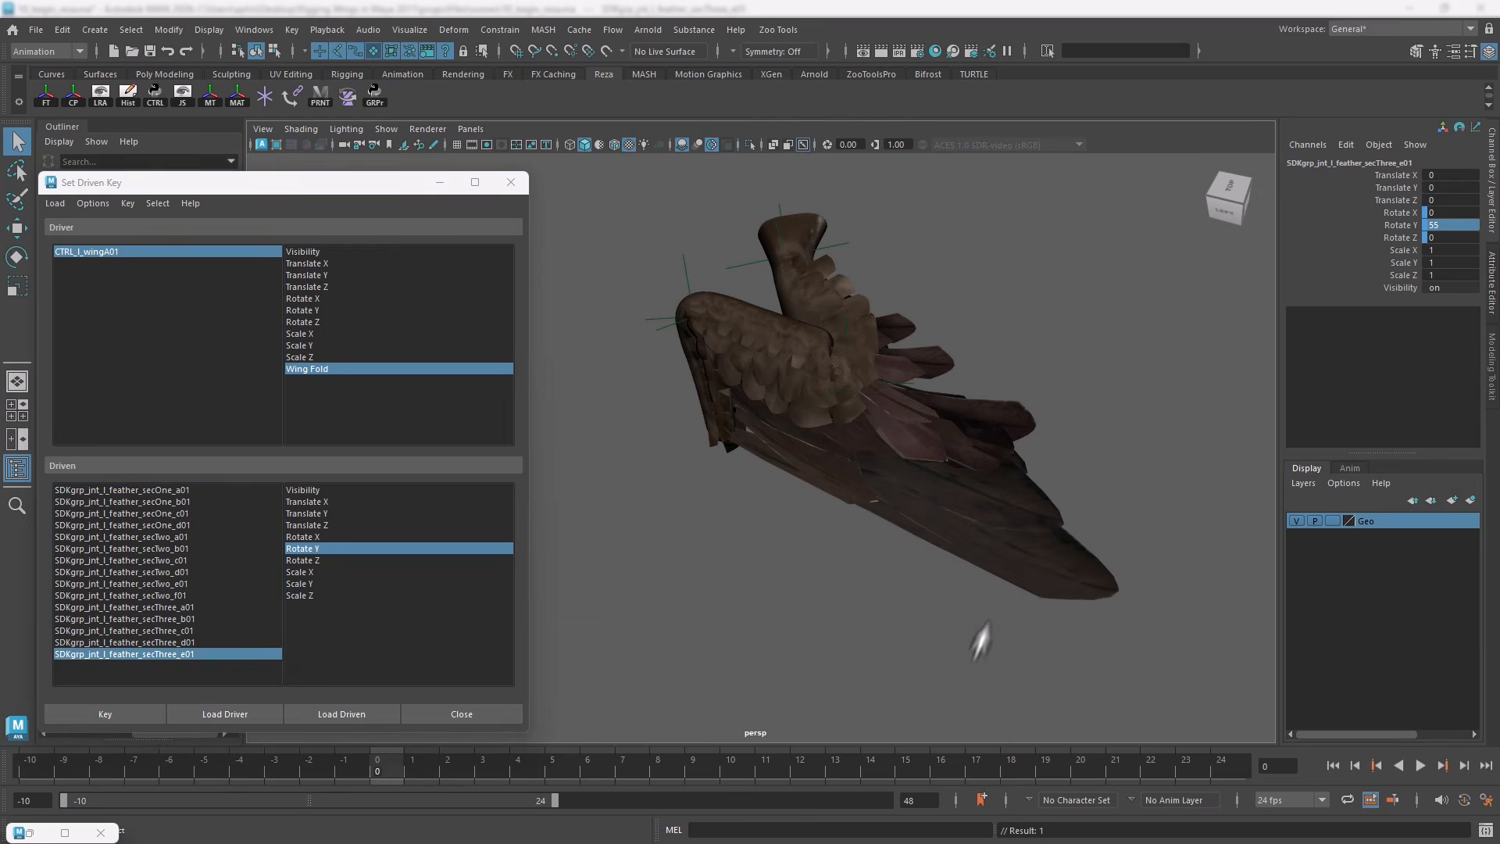
left_click_drag(844, 574, 954, 478, "alt")
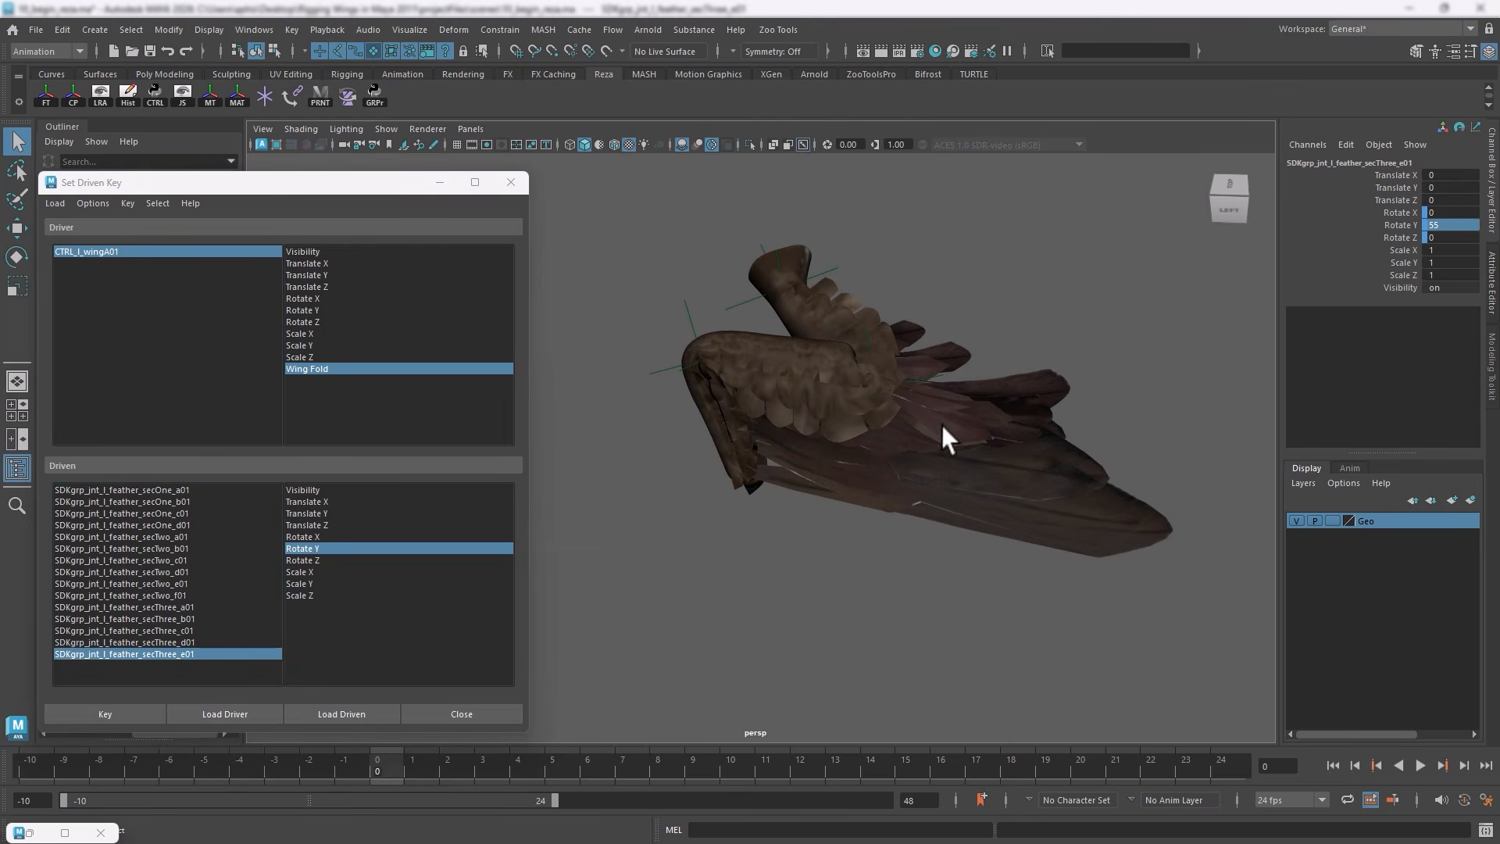
left_click(129, 571)
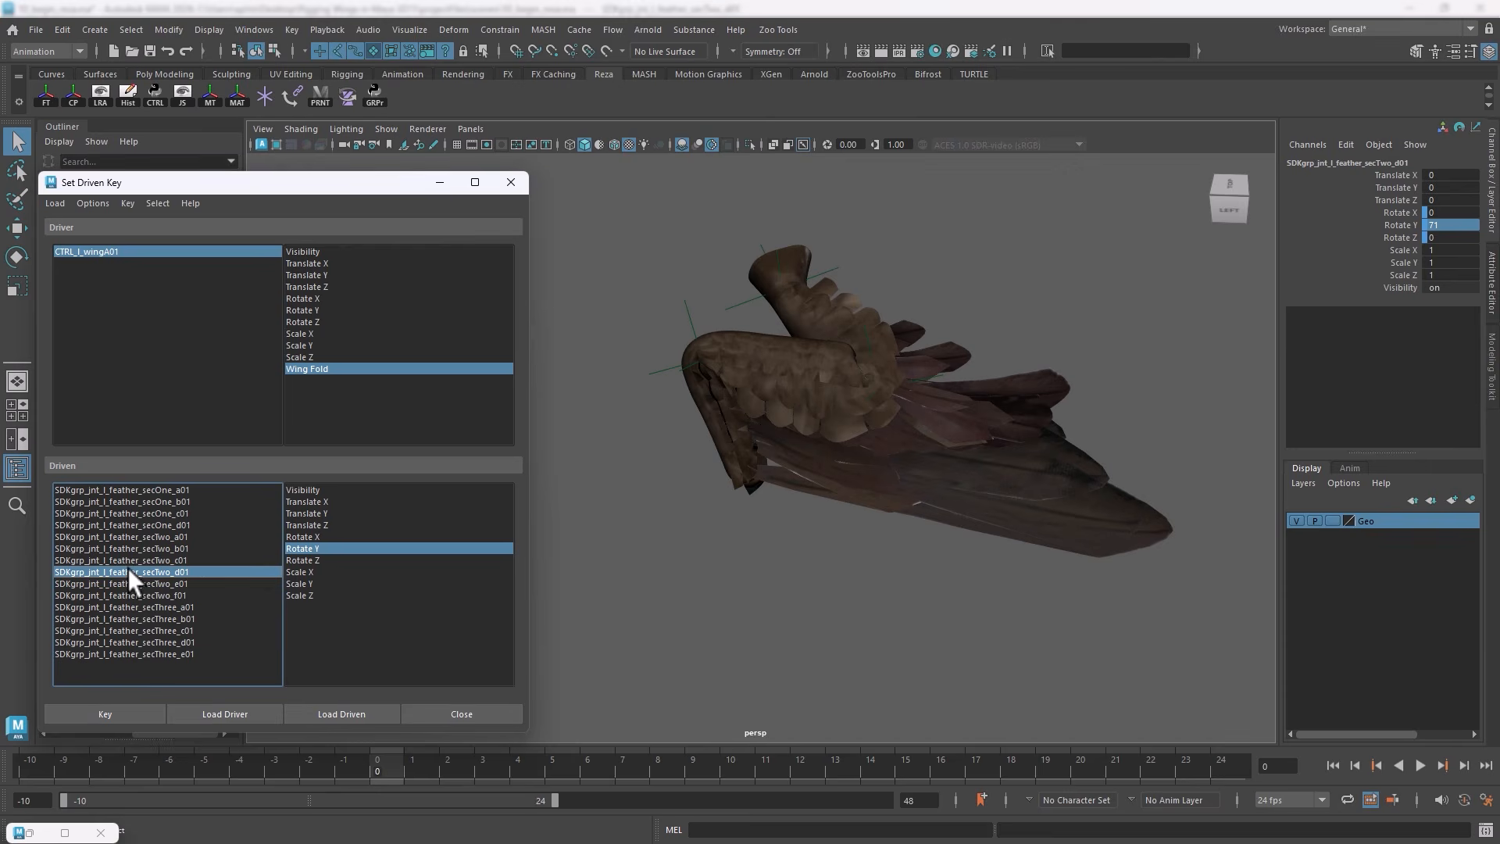
left_click(912, 434)
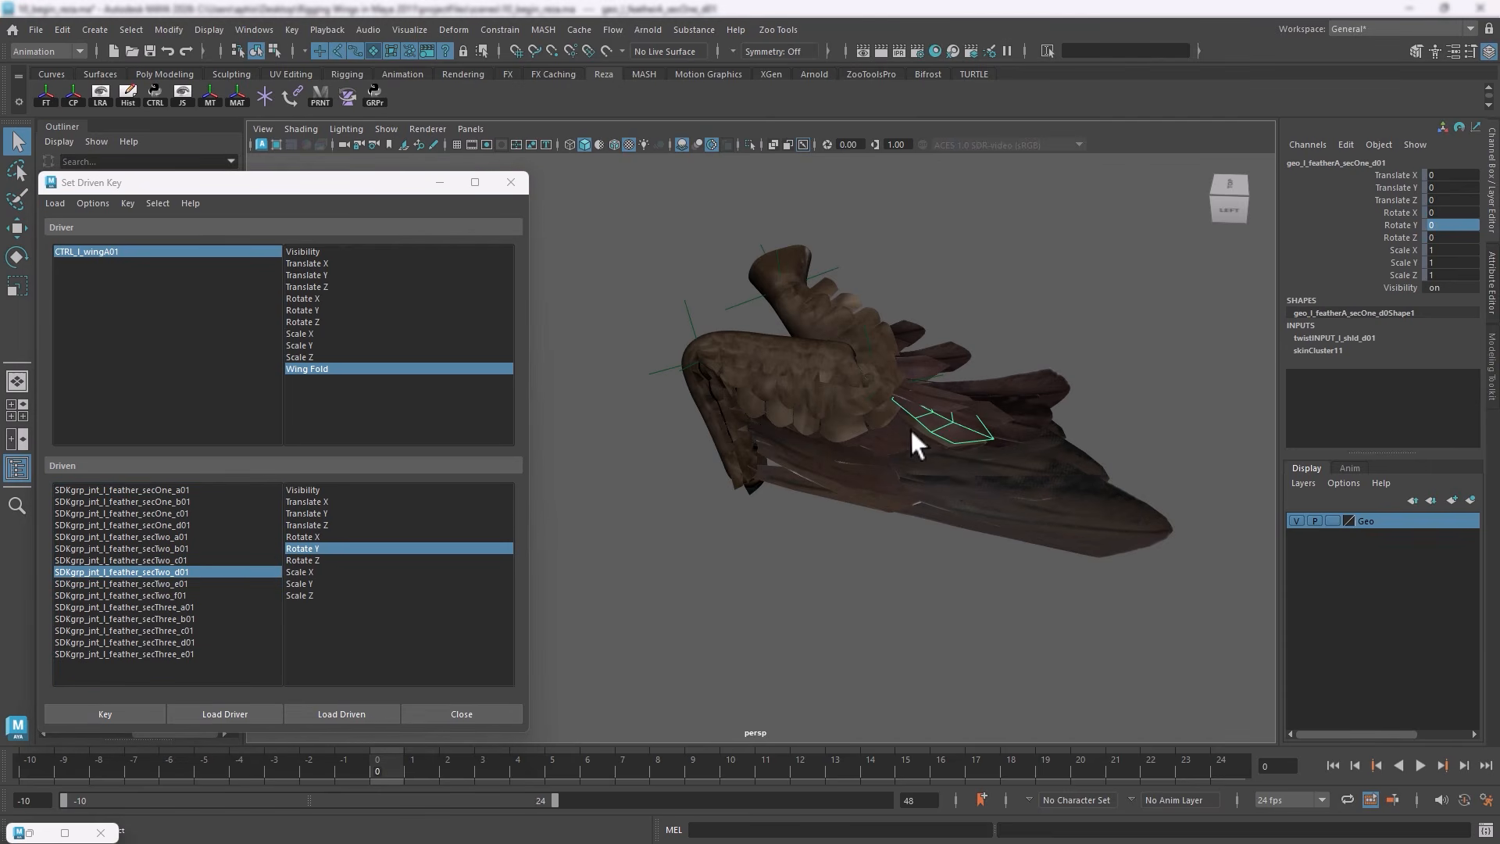
left_click(820, 602)
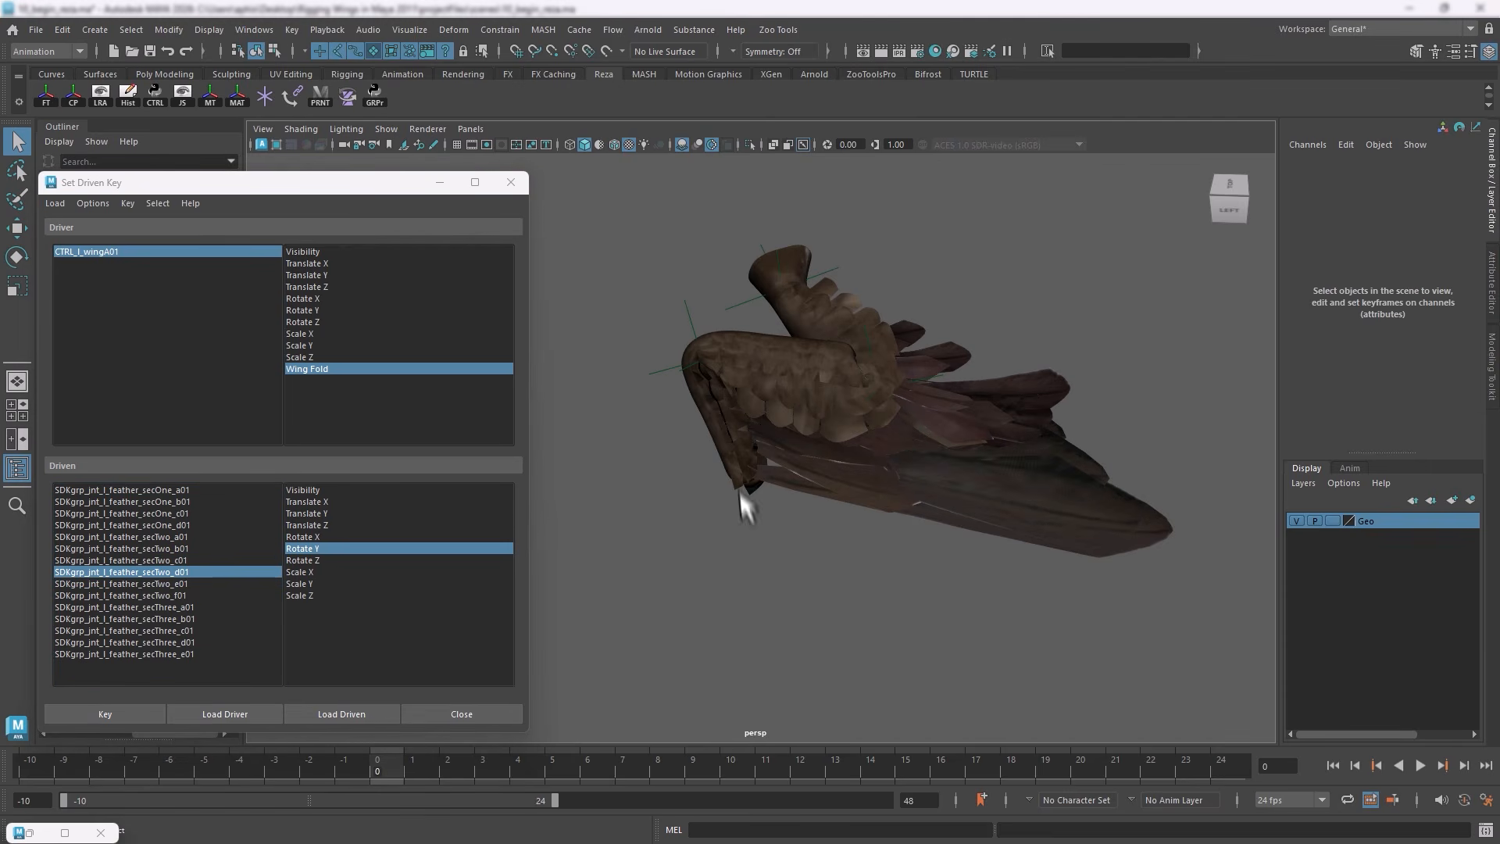
left_click_drag(813, 647, 782, 604, "alt")
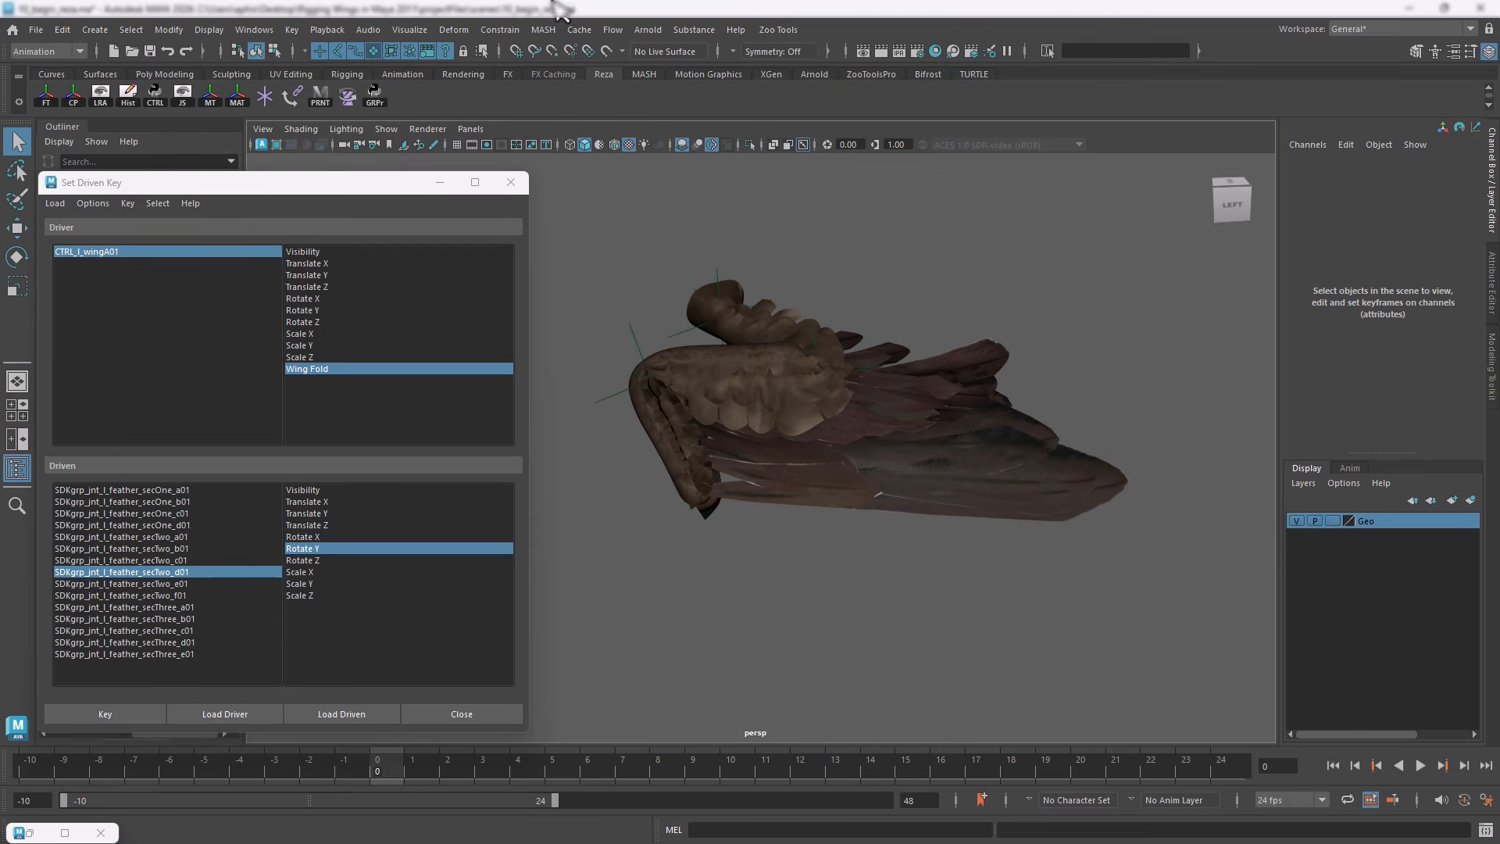
Display NURBS curves in the viewport so the wing controls can be selected
left_click(387, 129)
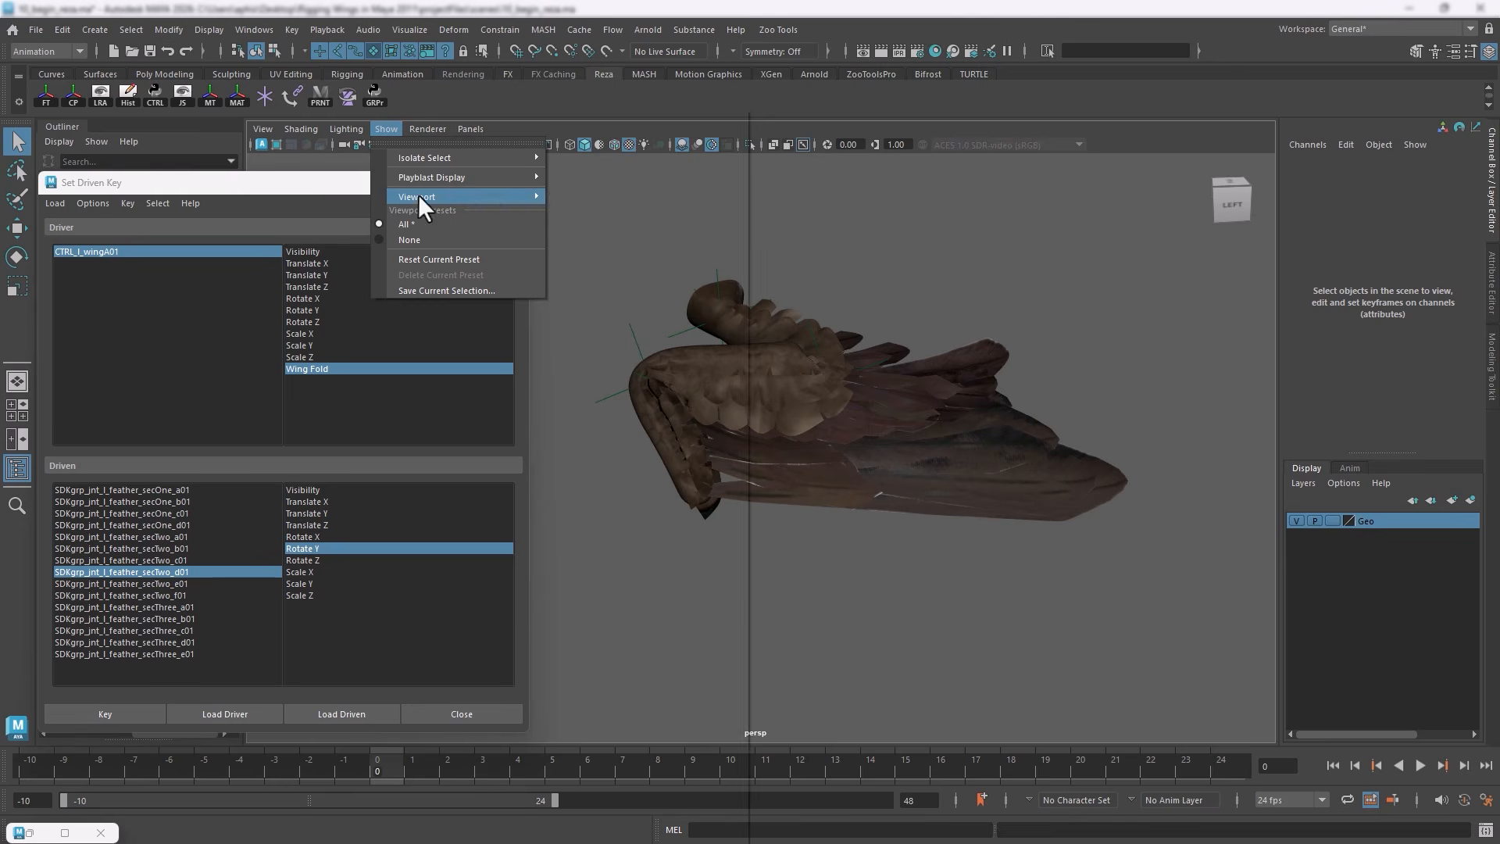
mouse_move(418, 196)
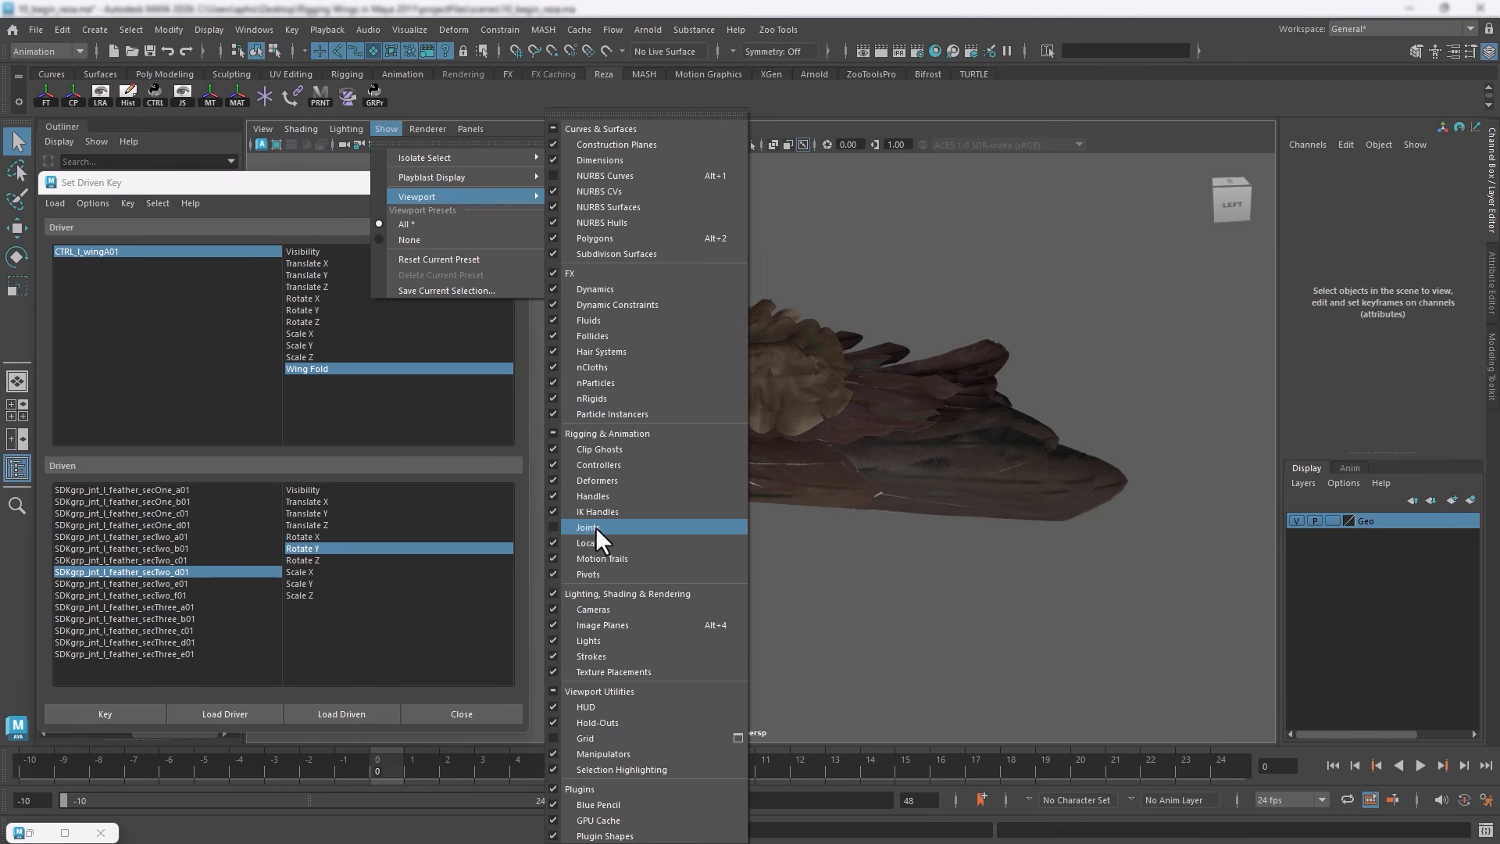
left_click(591, 176)
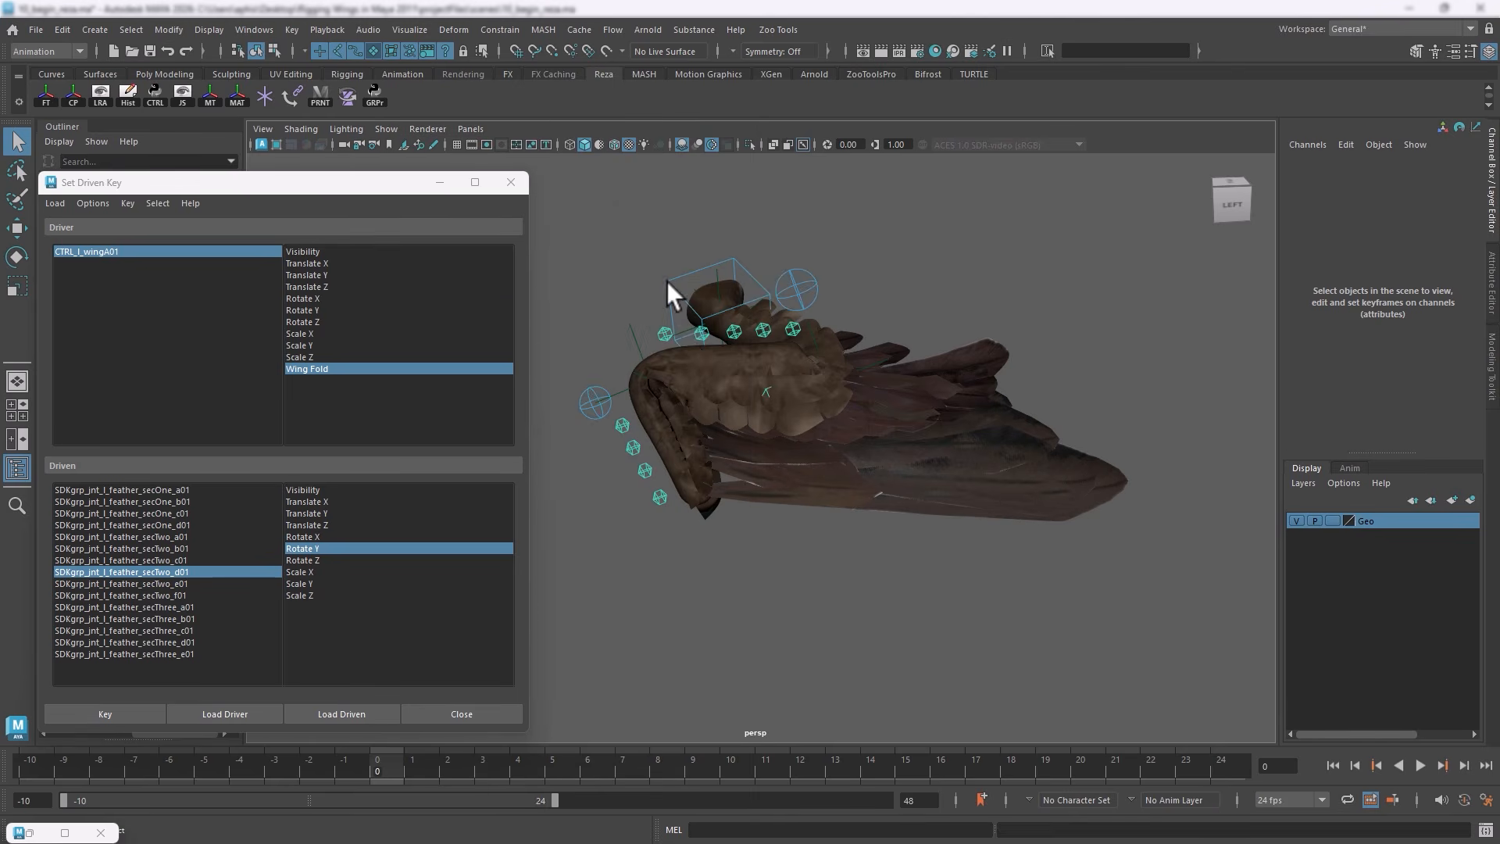
Return the Wing Fold attribute of CTRL_l_wingA01 to 0 and close the Set Driven Key window
left_click(671, 295)
left_click(1396, 300)
mouse_move(1101, 258)
middle_mouse_down()
mouse_move(1130, 259)
mouse_move(1088, 257)
mouse_move(1146, 272)
mouse_move(1095, 274)
middle_mouse_up()
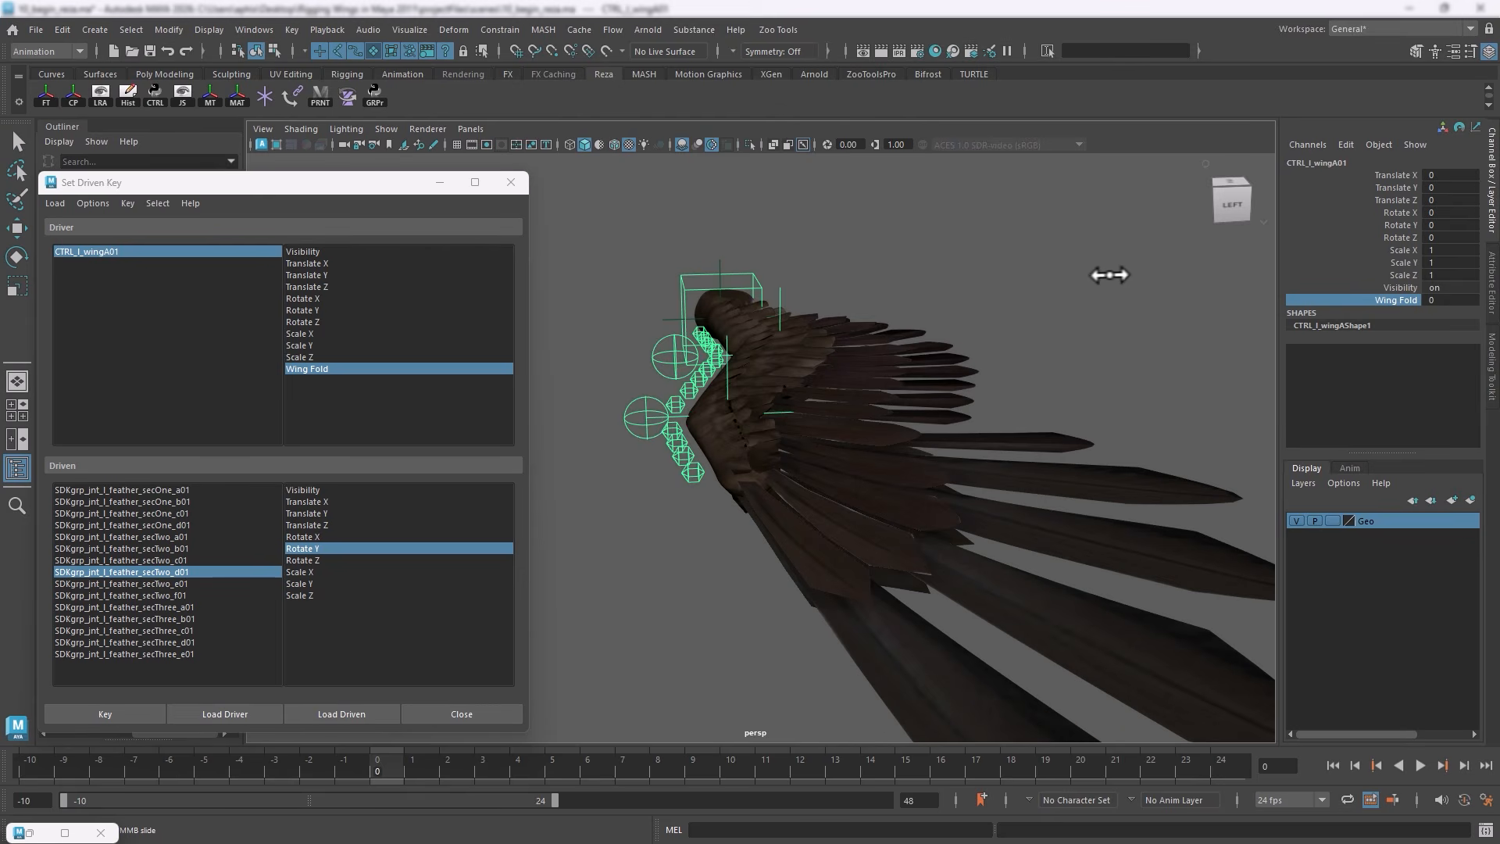
left_click(511, 182)
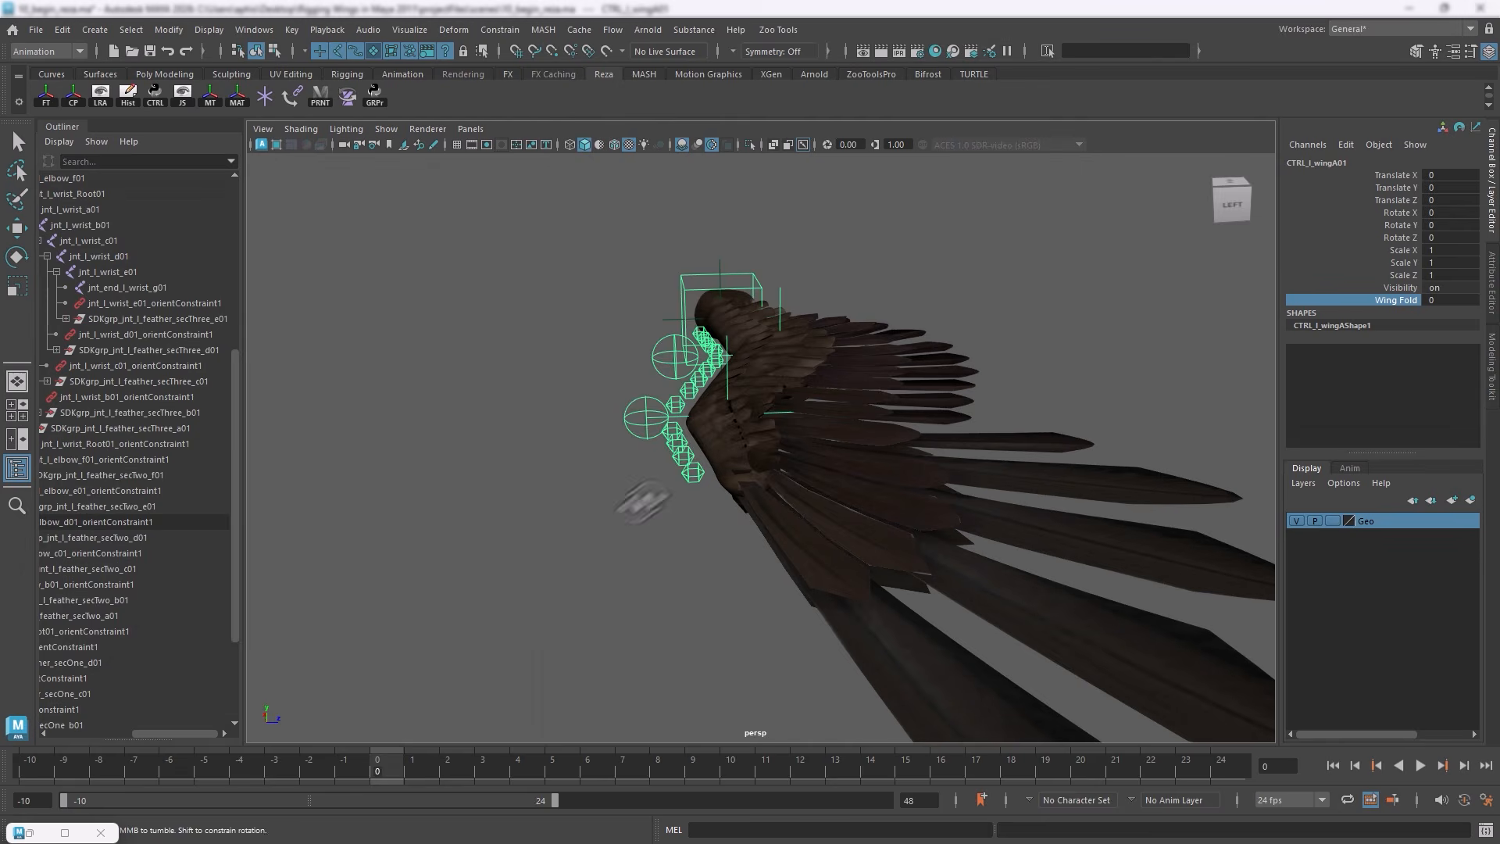
Scrub Wing Fold on CTRL_l_wingA01 to check how the feathers fold, return it to 0 and deselect the control
left_click_drag(636, 495, 768, 444, "alt")
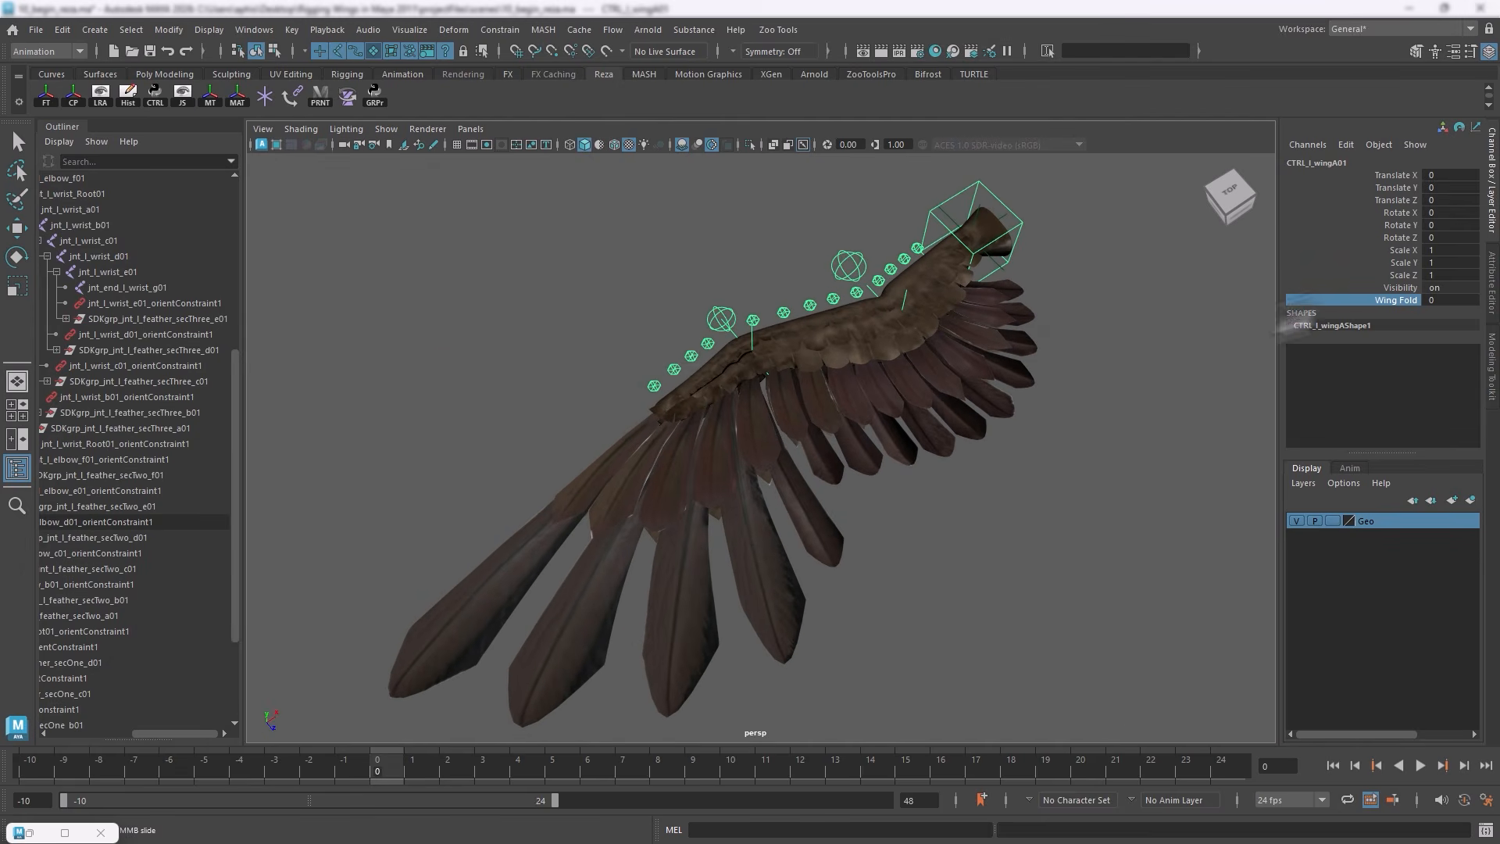
middle_click_drag(449, 350, 497, 352)
left_click_drag(602, 402, 740, 375, "alt")
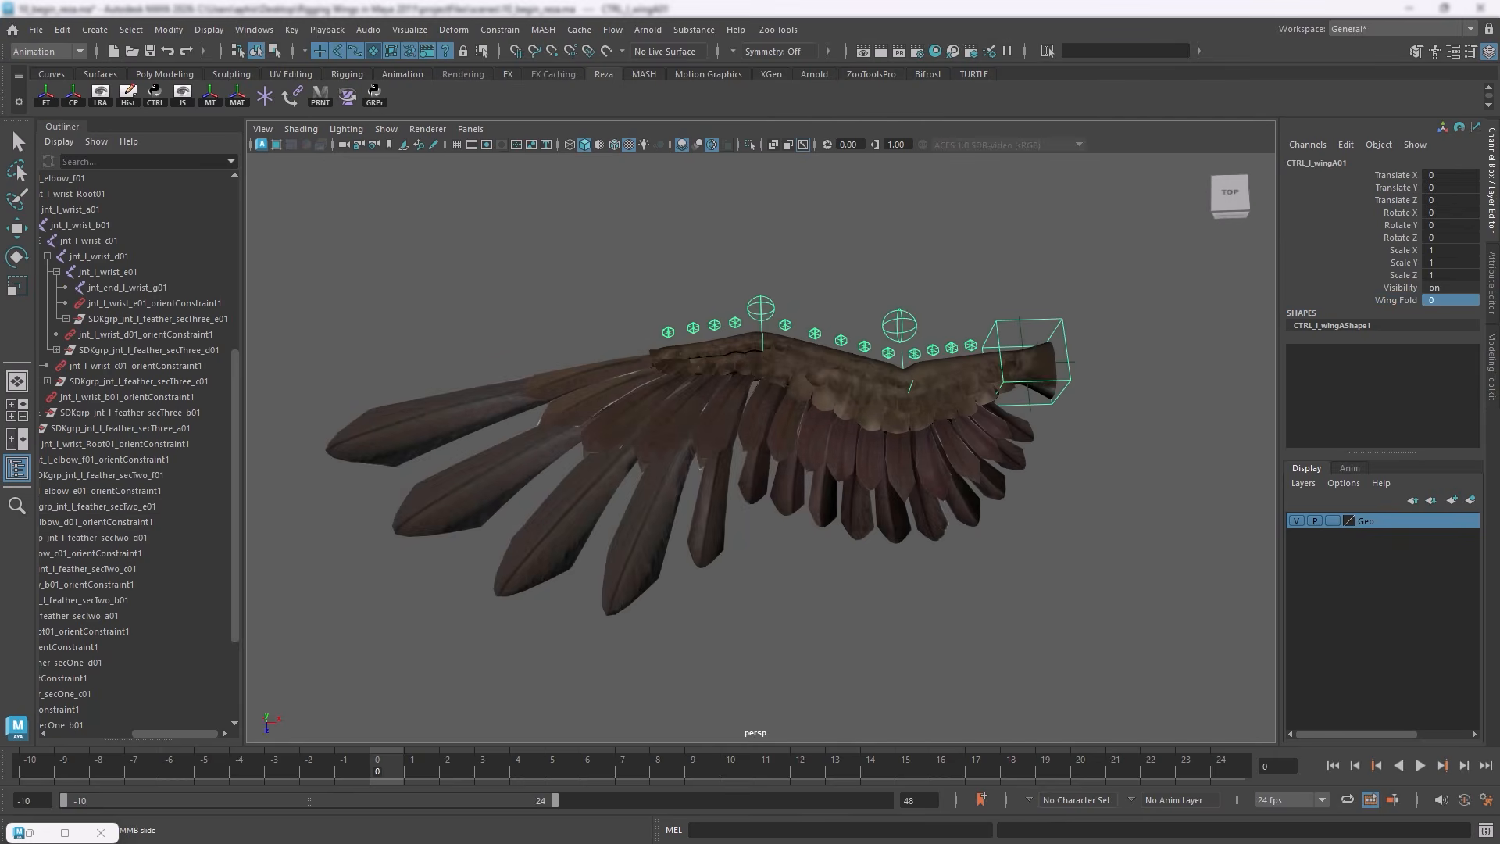
key("q")
left_click(589, 301)
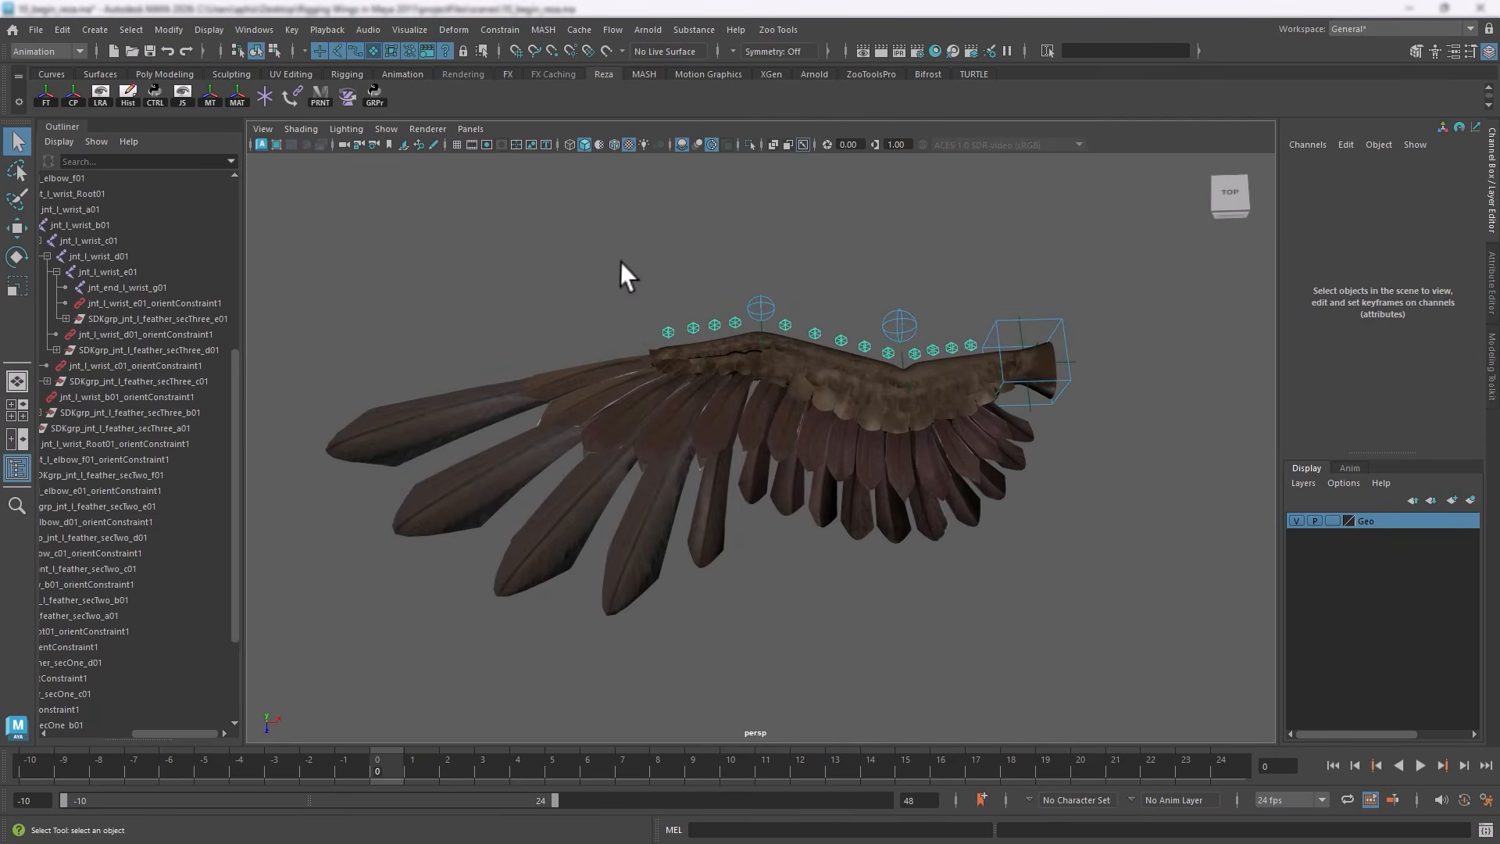
middle_click_drag(619, 269, 608, 308, "alt")
left_click_drag(614, 320, 604, 289, "alt")
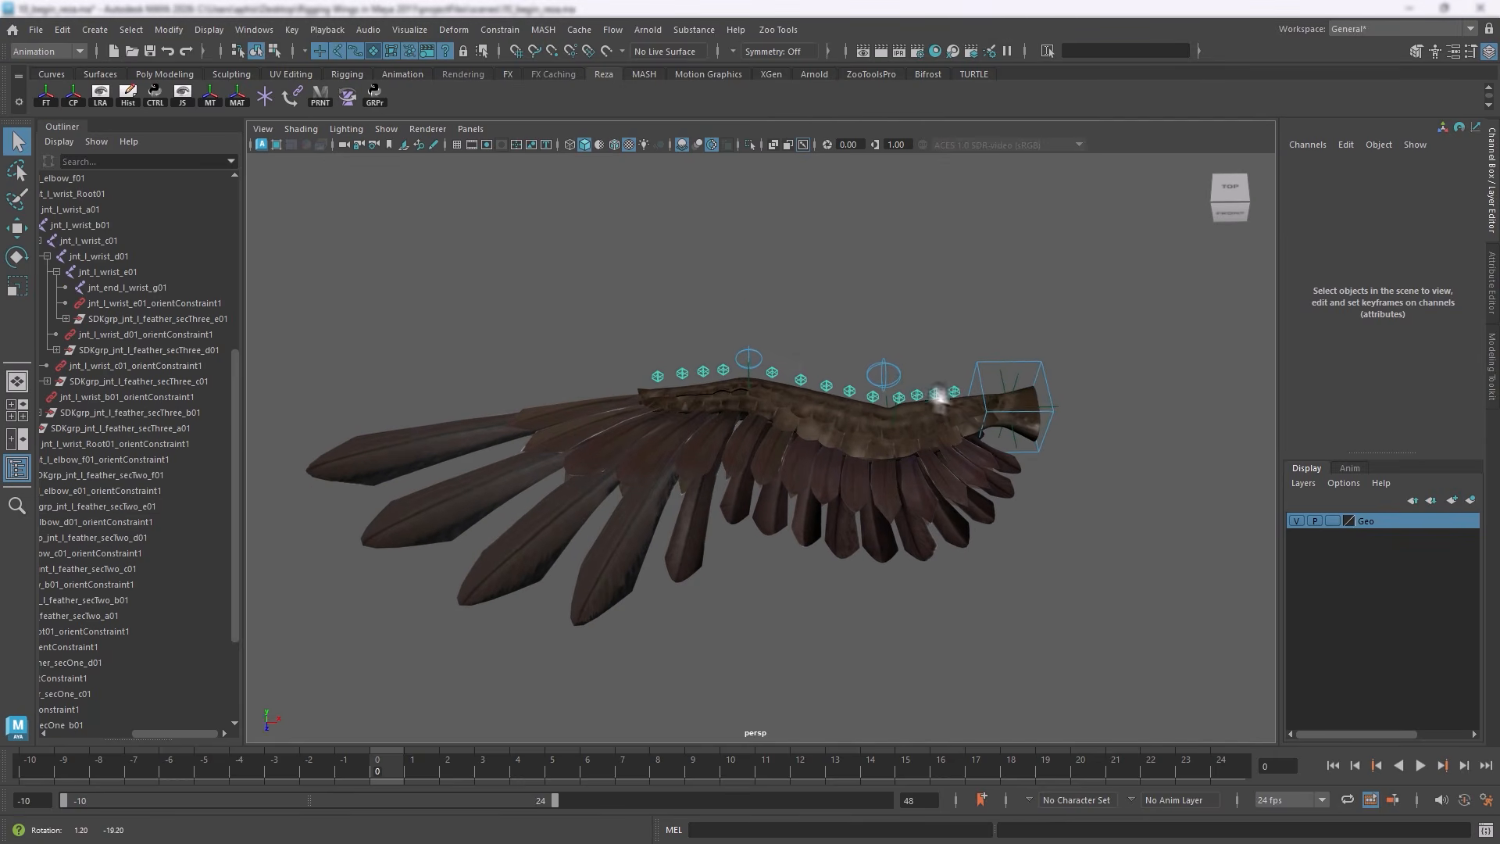
Turn off Visibility on the locator shapes locDrv_l_wingAShape1, locDrv_l_wingBShape1 and locDrv_l_wingCShape1
left_click(1002, 384)
key("ctrl+a")
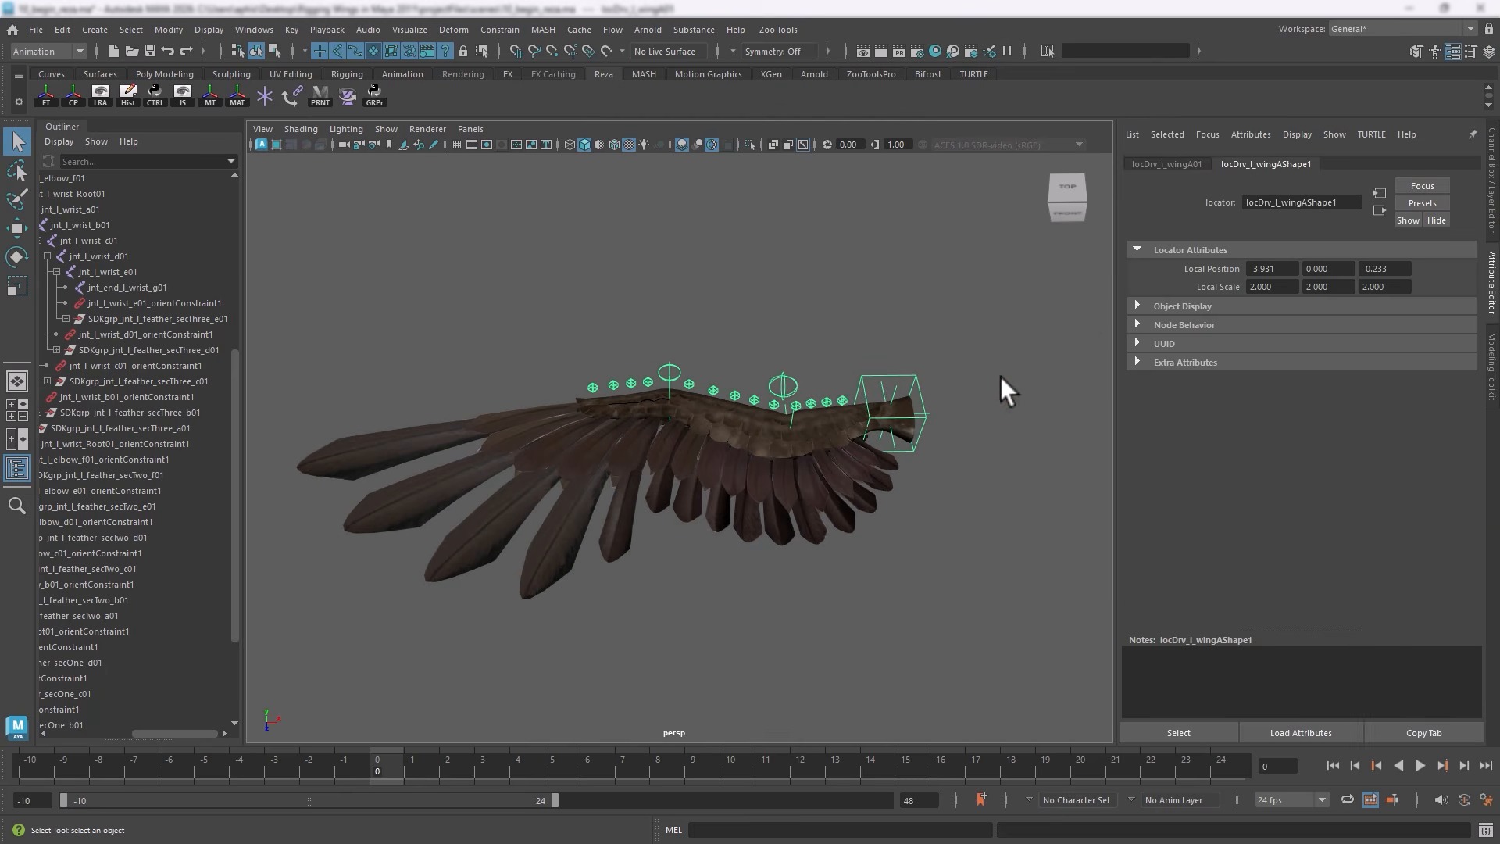
left_click(1144, 305)
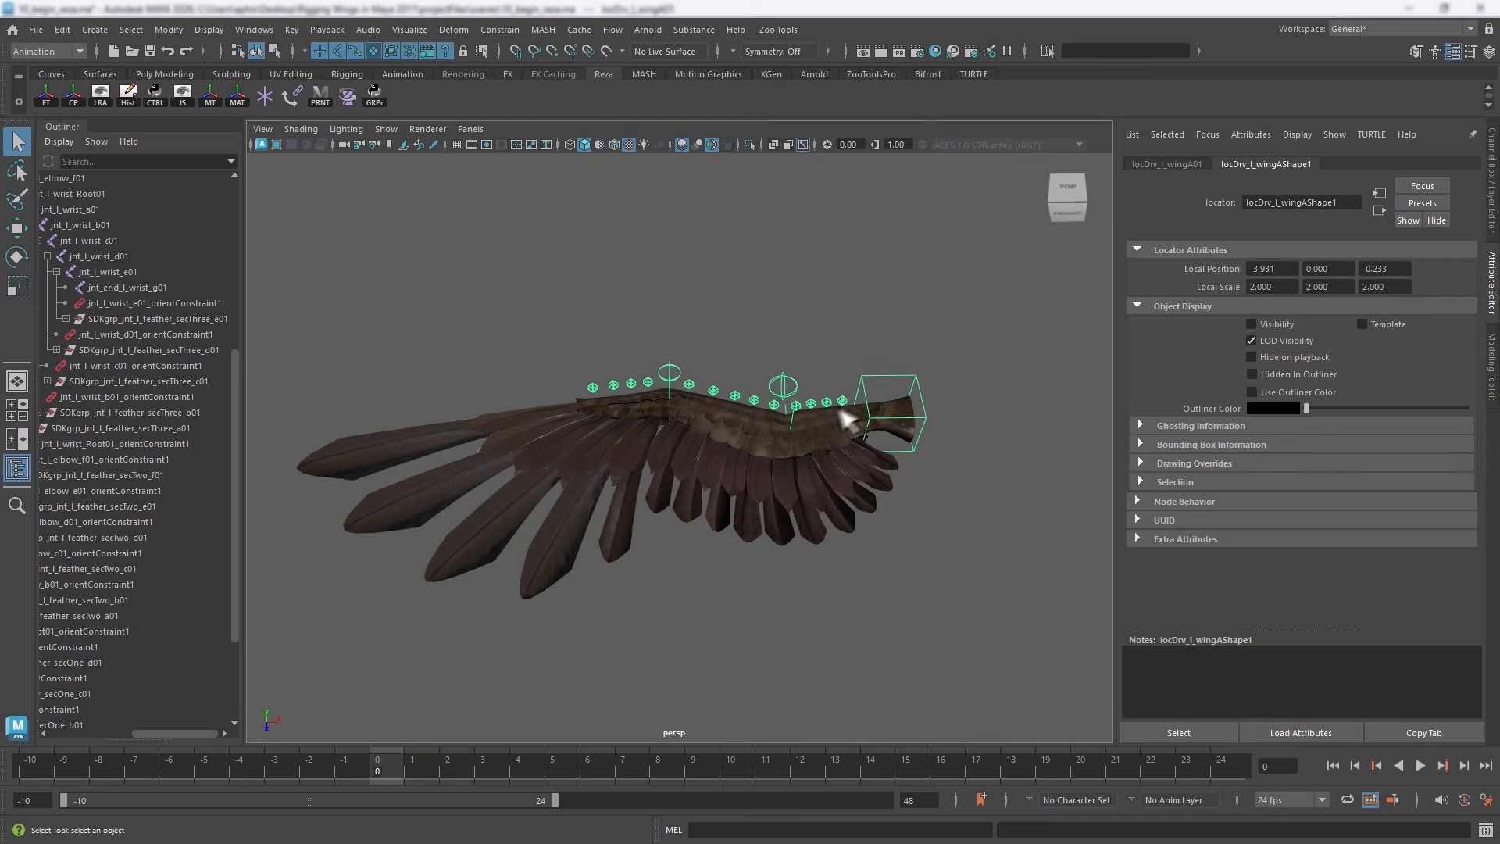
left_click(795, 428)
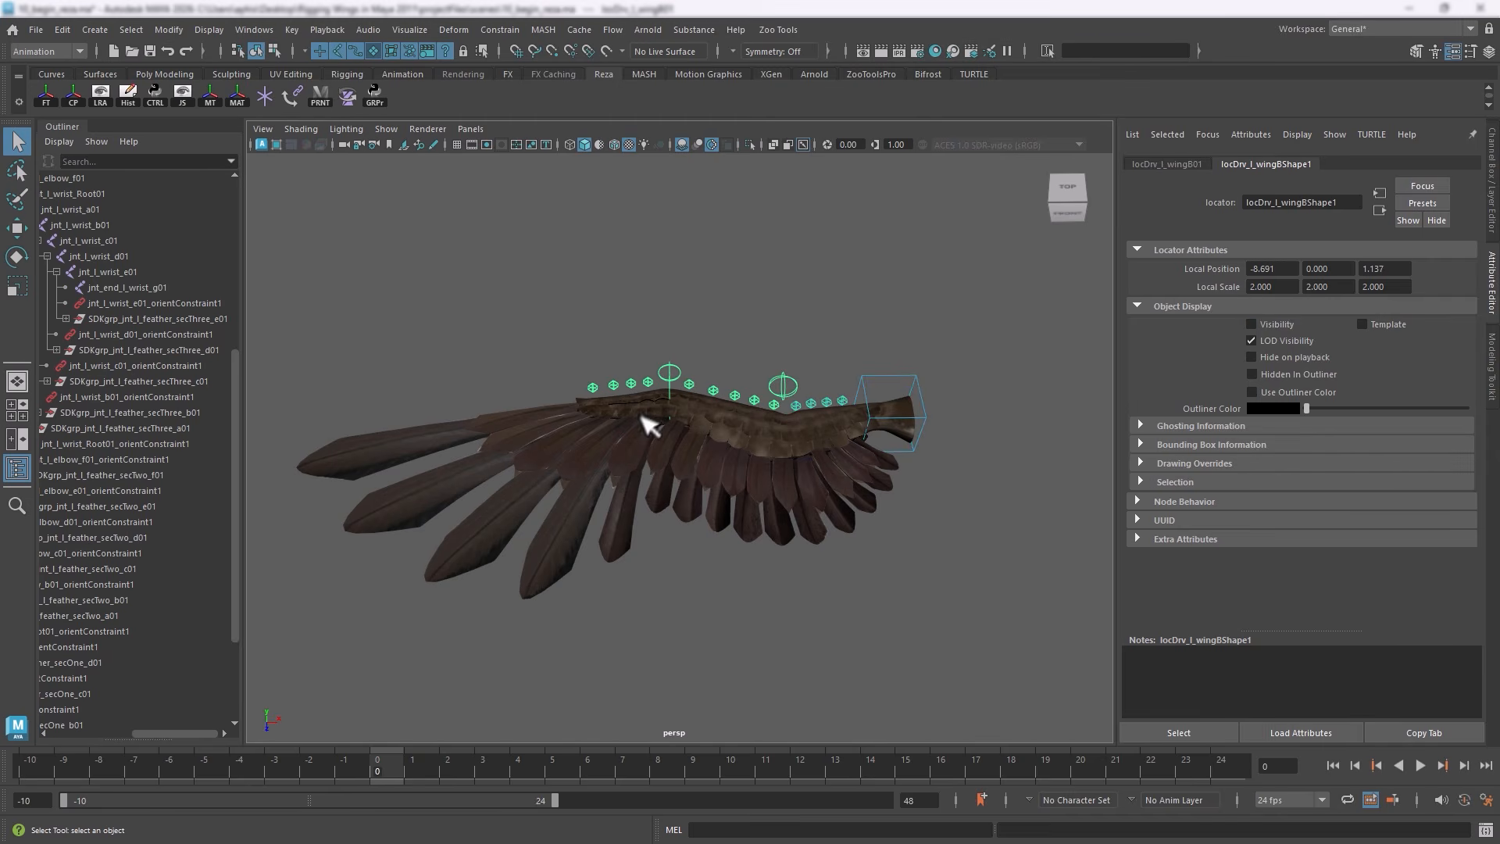
left_click_drag(579, 311, 503, 278, "alt")
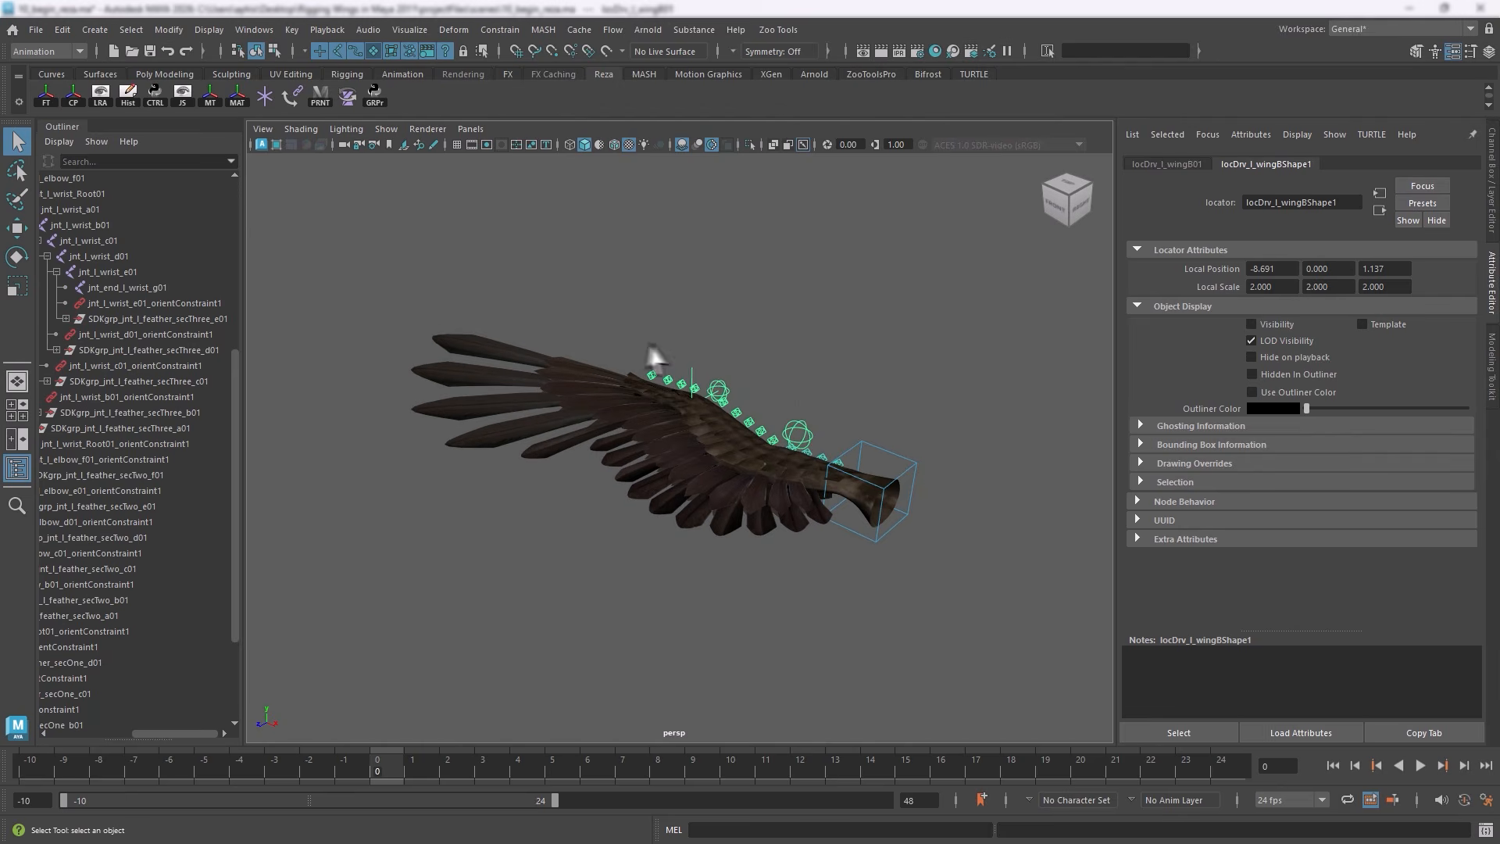
left_click(707, 384)
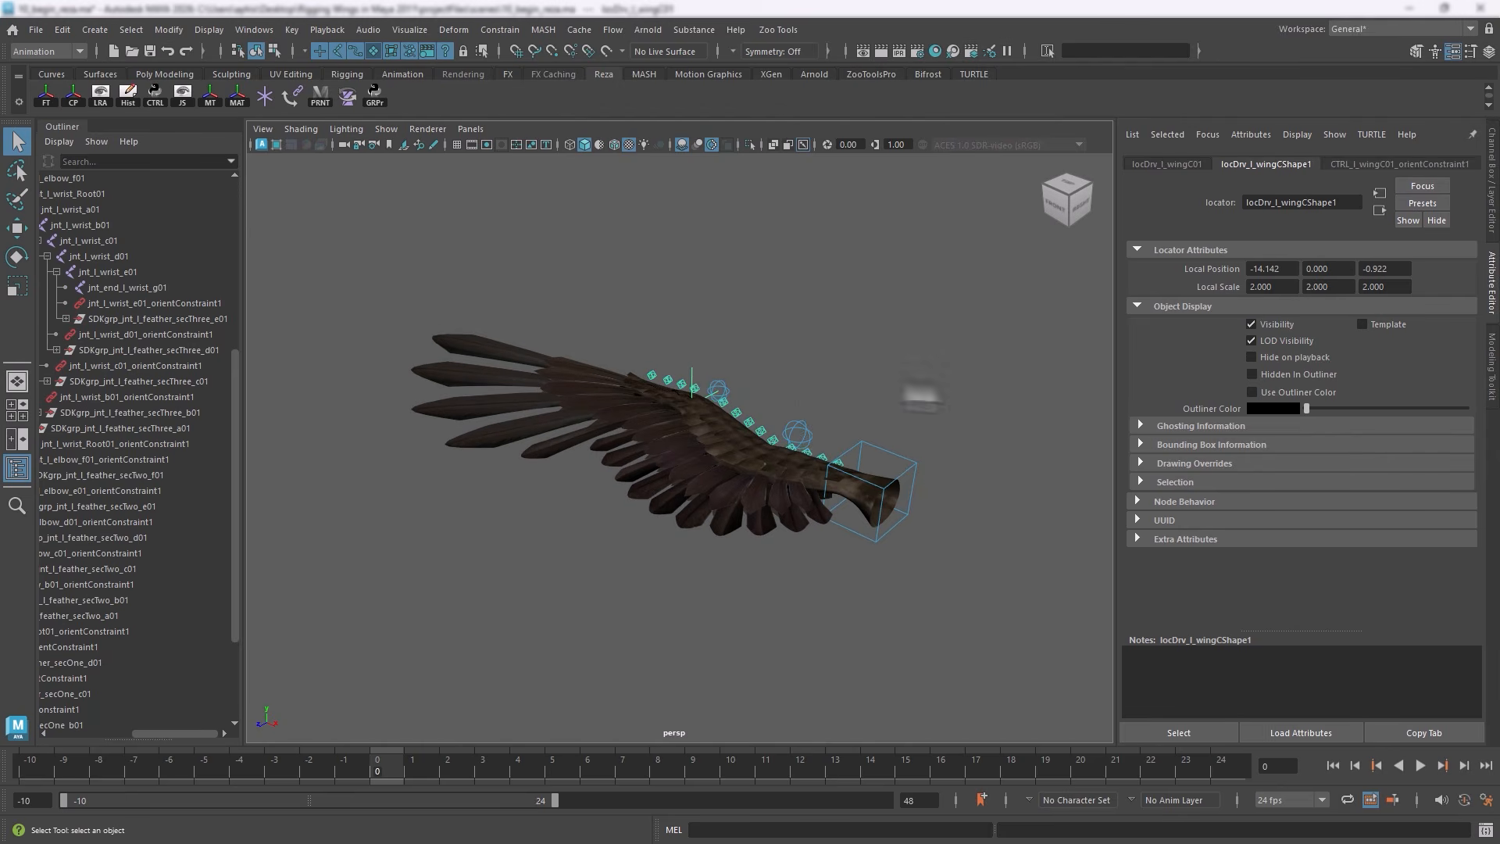
left_click(1251, 324)
left_click_drag(598, 317, 547, 336, "alt")
mouse_move(656, 414)
left_mouse_down("alt")
mouse_move(693, 385)
mouse_move(669, 388)
left_mouse_up("alt")
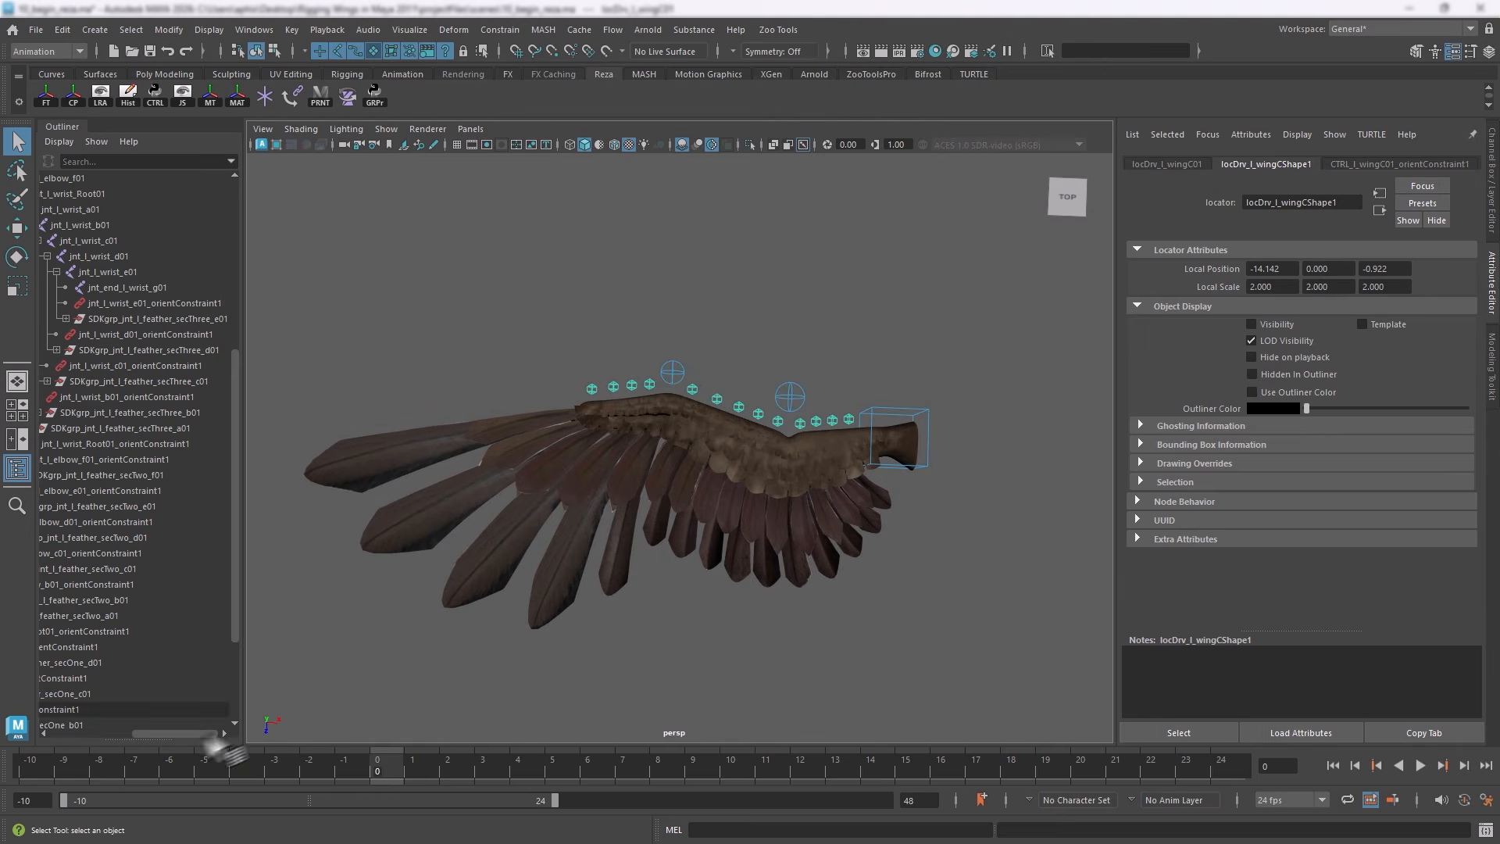
Widen the Outliner and collapse the joints_l_grp01 and Controls_l_grp01 hierarchies
left_click_drag(175, 732, 91, 733)
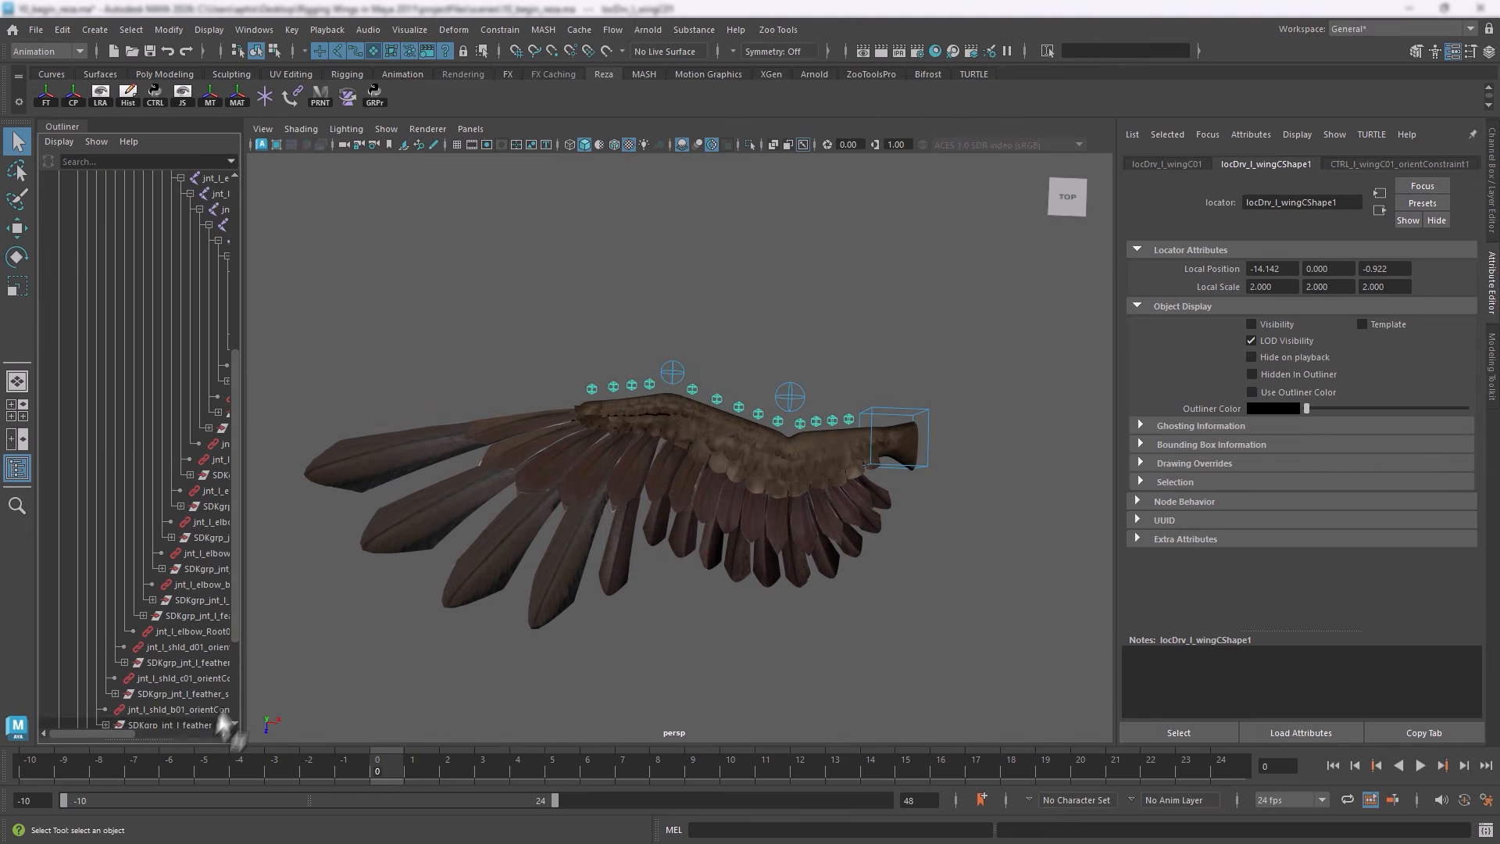
left_click_drag(245, 677, 319, 680)
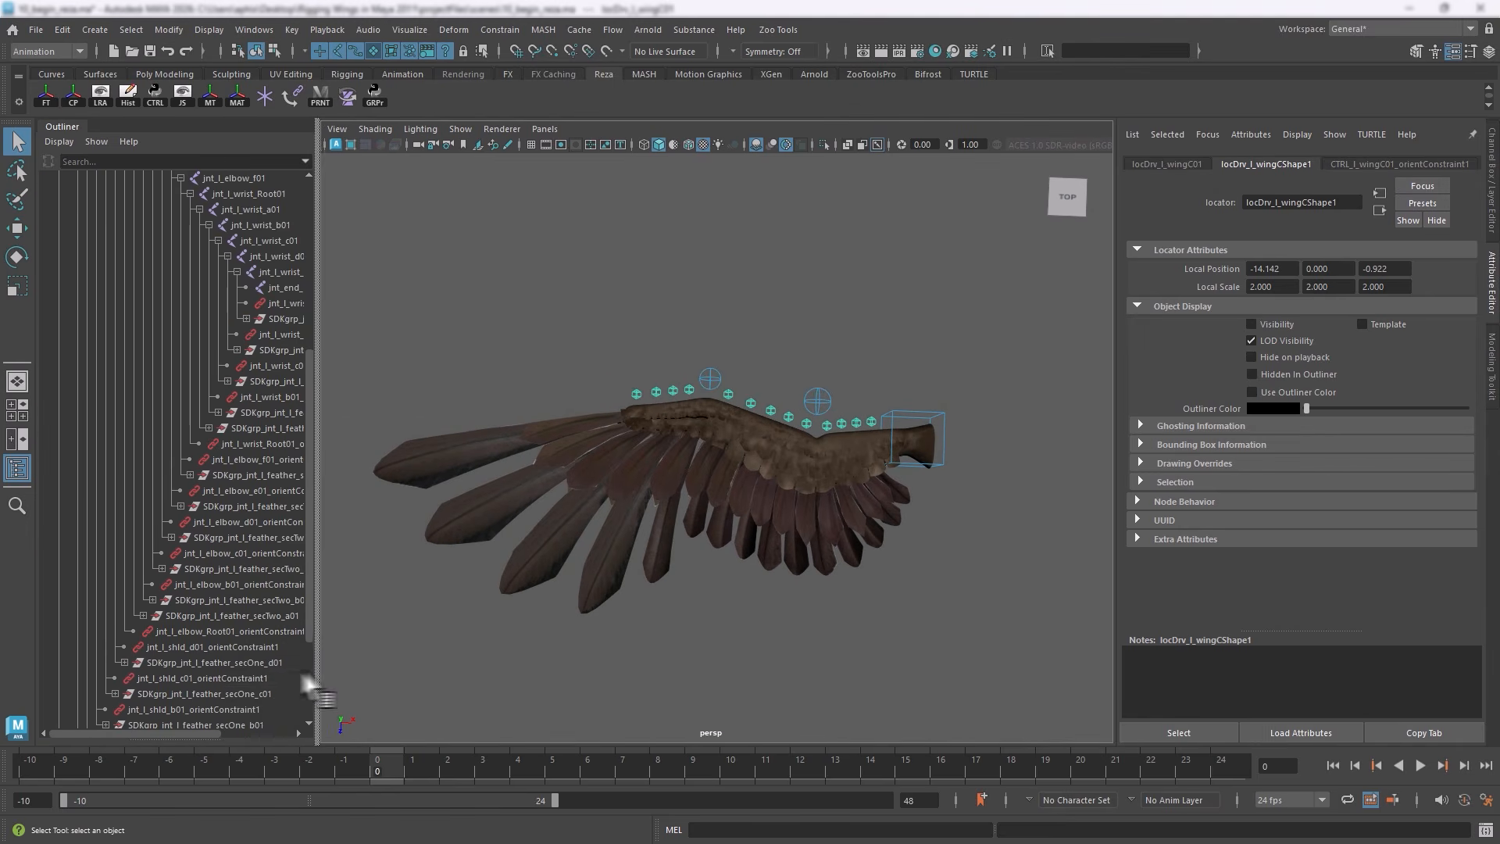
left_click_drag(187, 732, 232, 732)
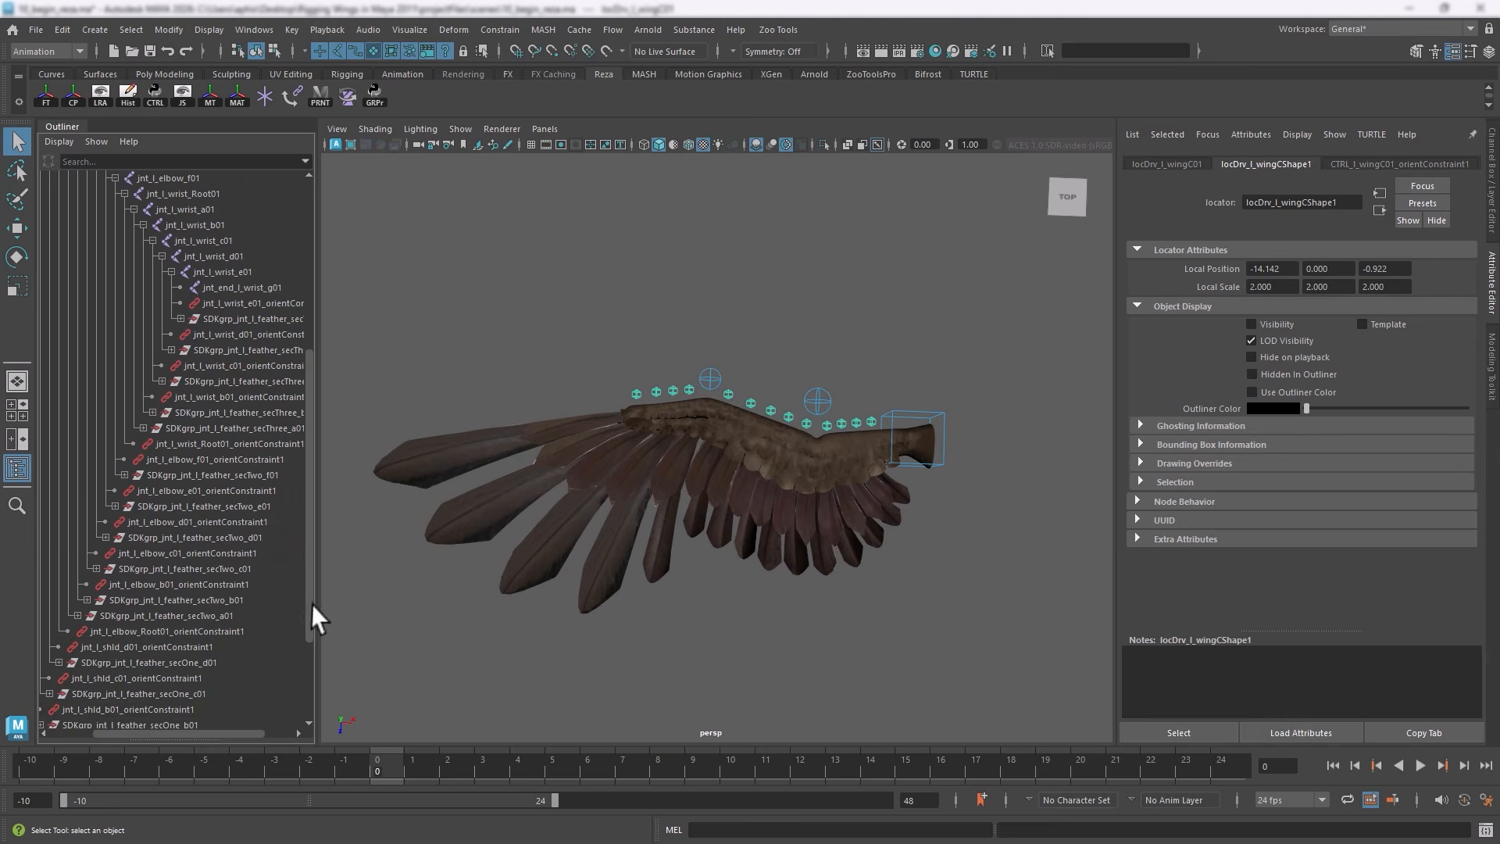
left_click_drag(310, 600, 294, 392)
left_click_drag(180, 731, 117, 735)
left_click(68, 303)
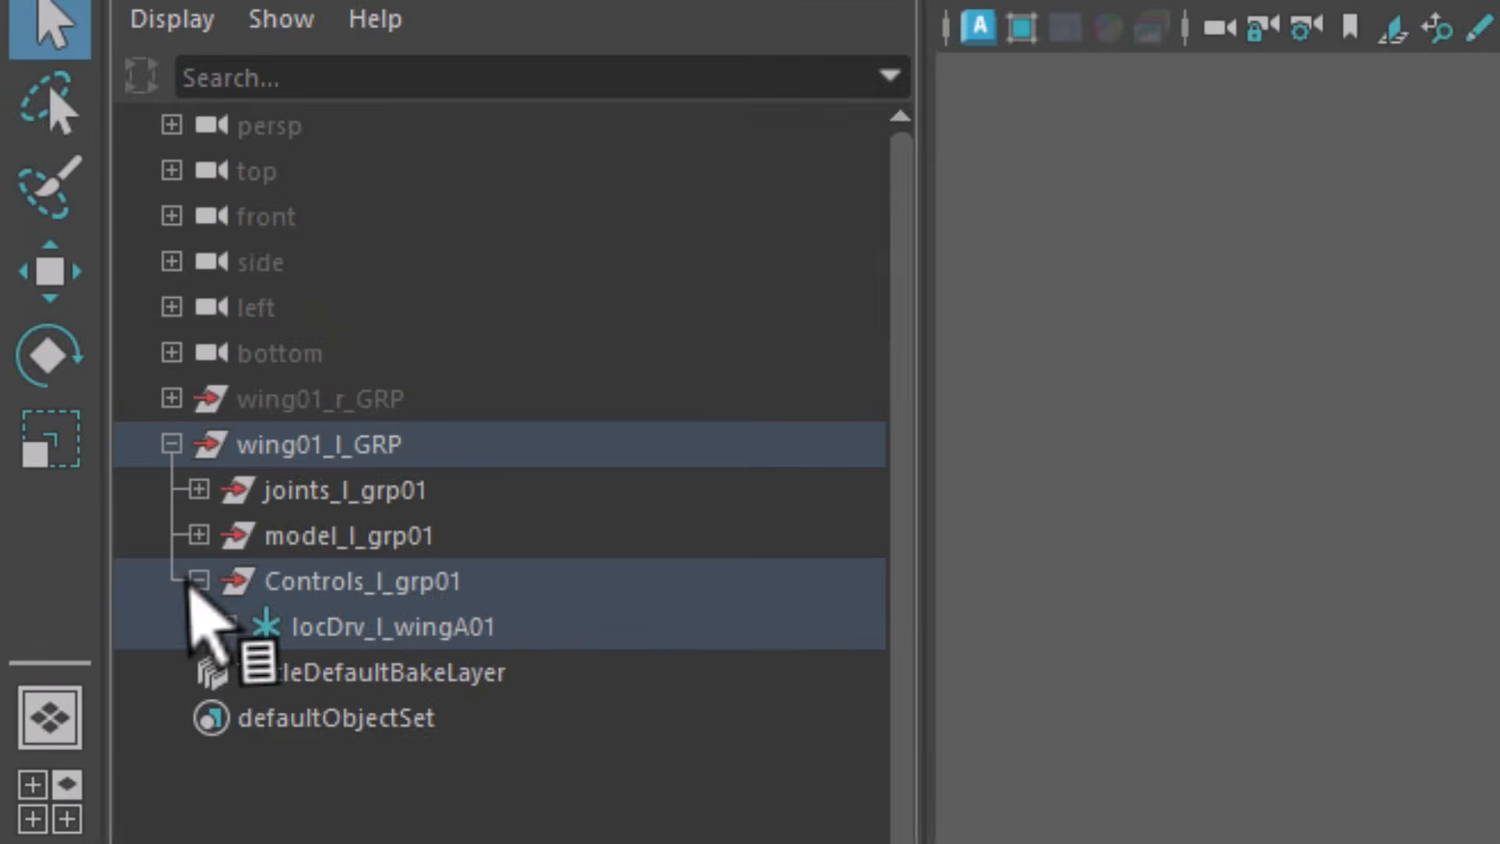
left_click(195, 582)
Group model_l_grp01 and Controls_l_grp01 together and name the new group global_l_grp
left_click(389, 582)
left_click(388, 538, "shift")
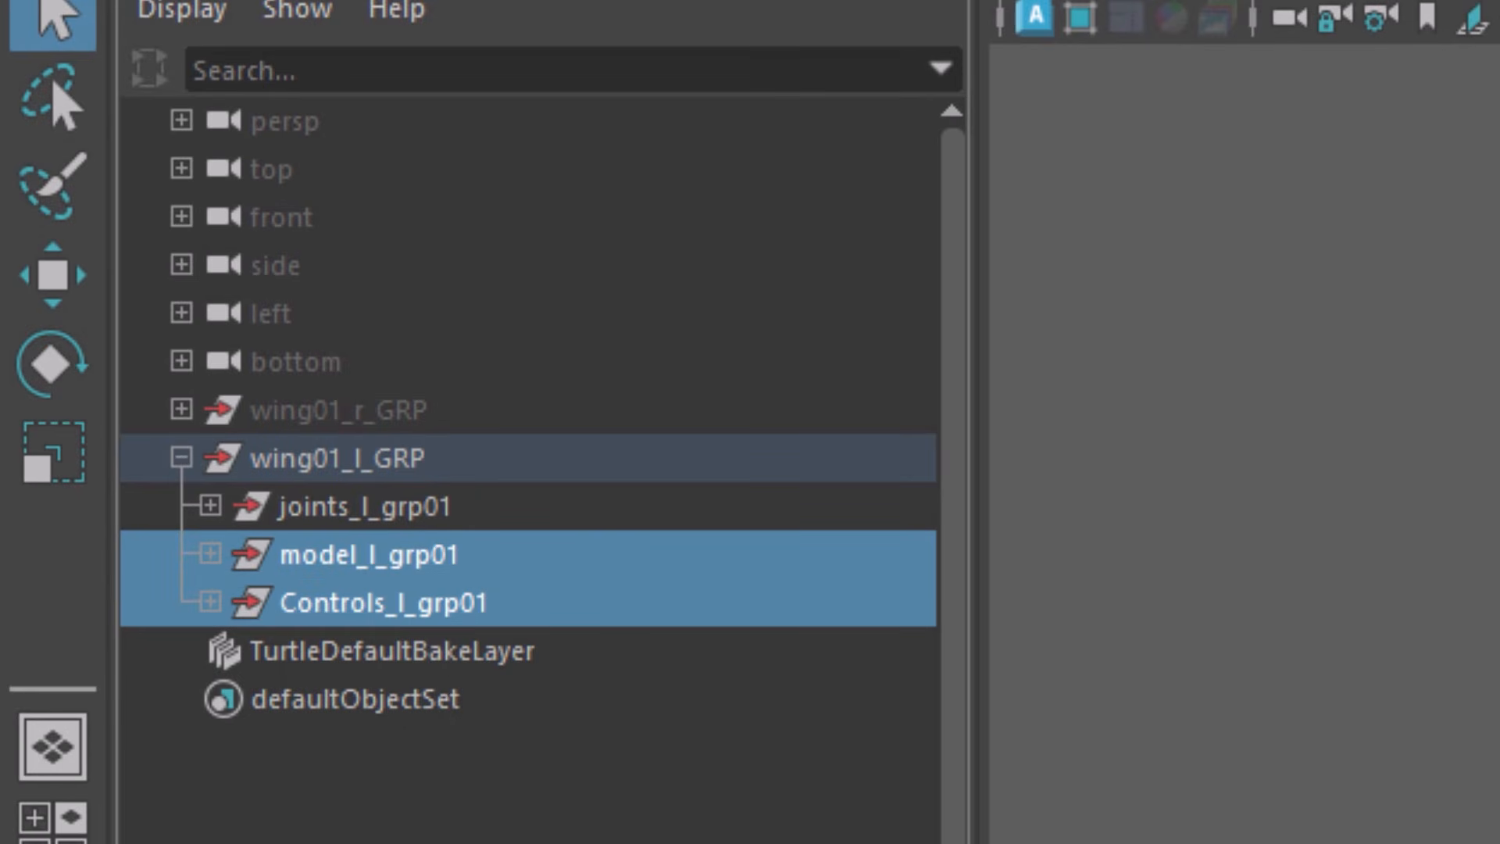
key("ctrl+g")
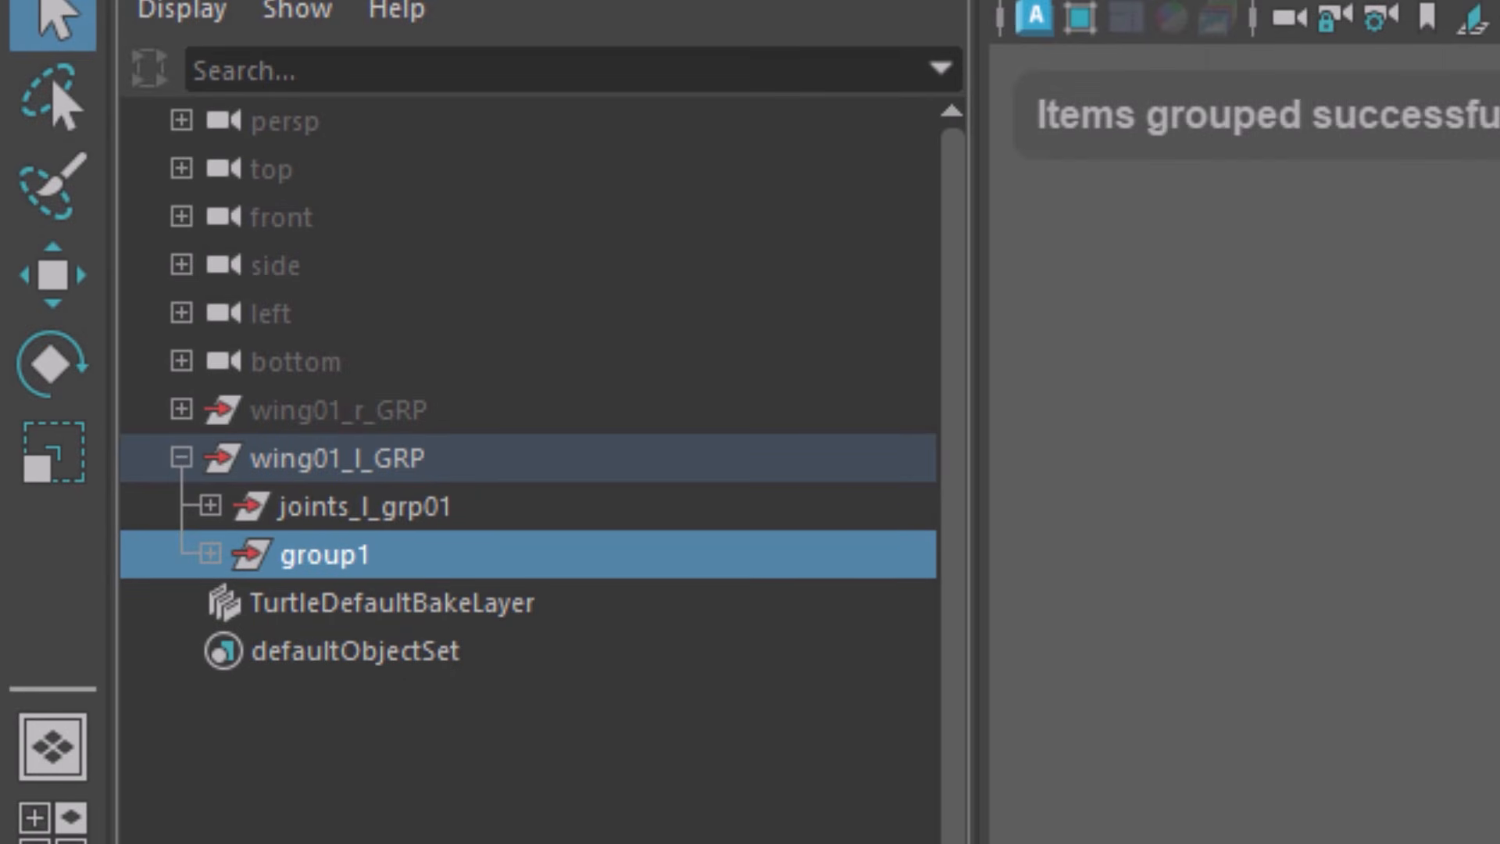
double_click(348, 558)
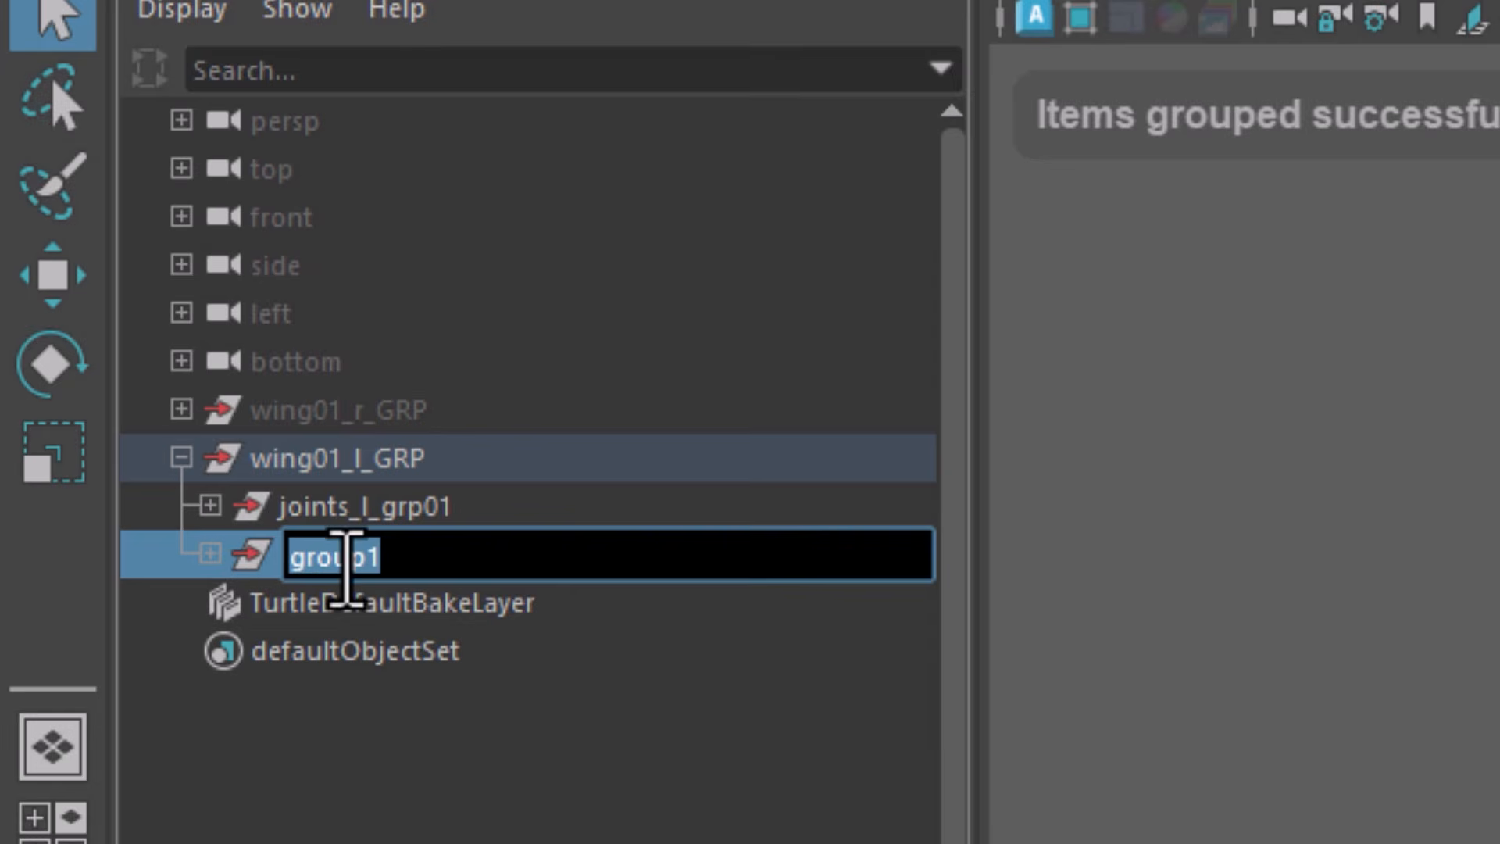
type("Gl")
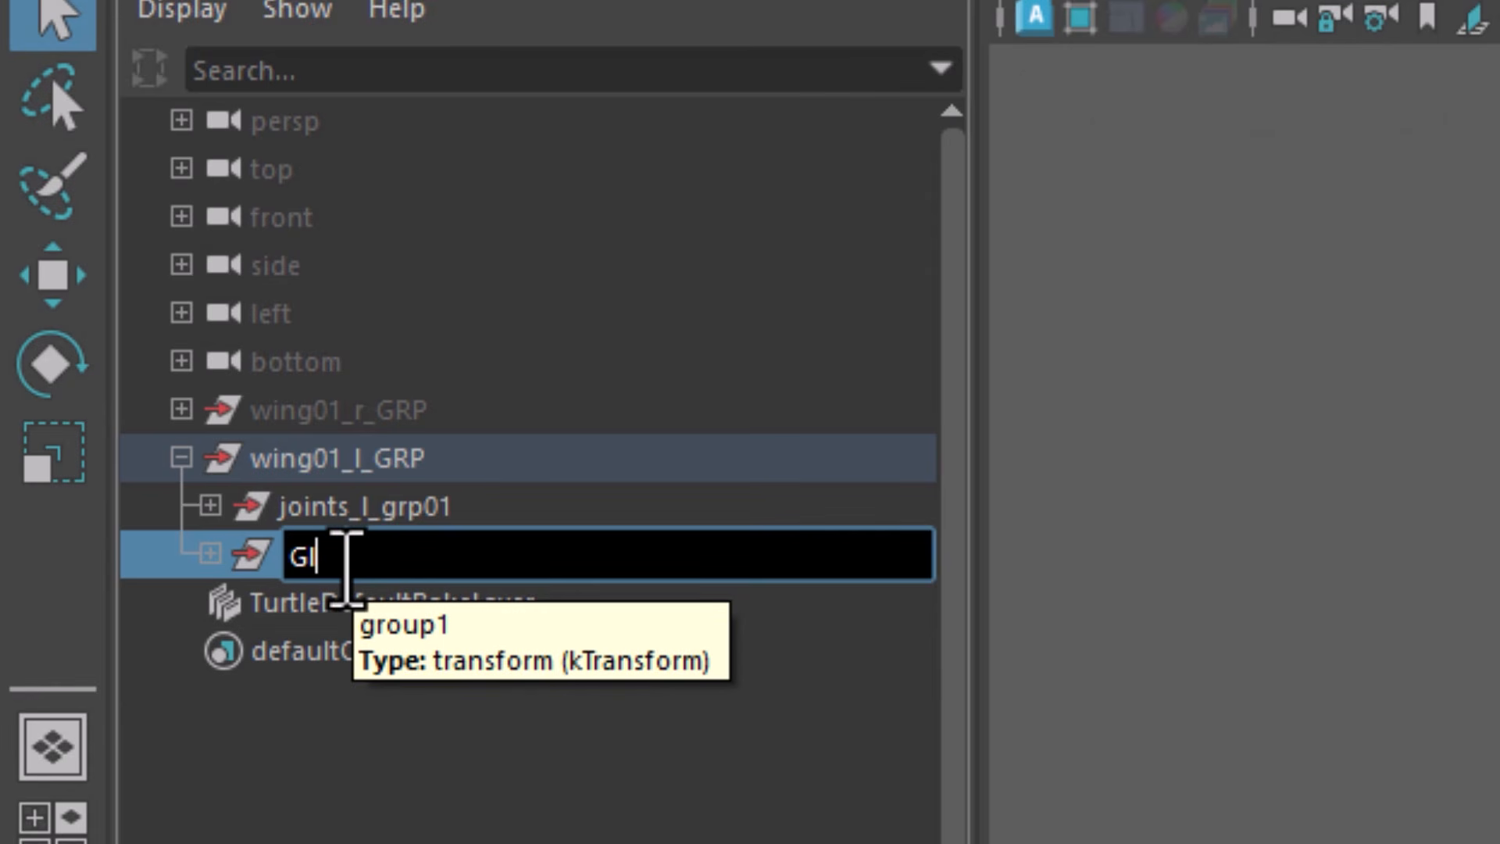
key("BackSpace")
type("globa")
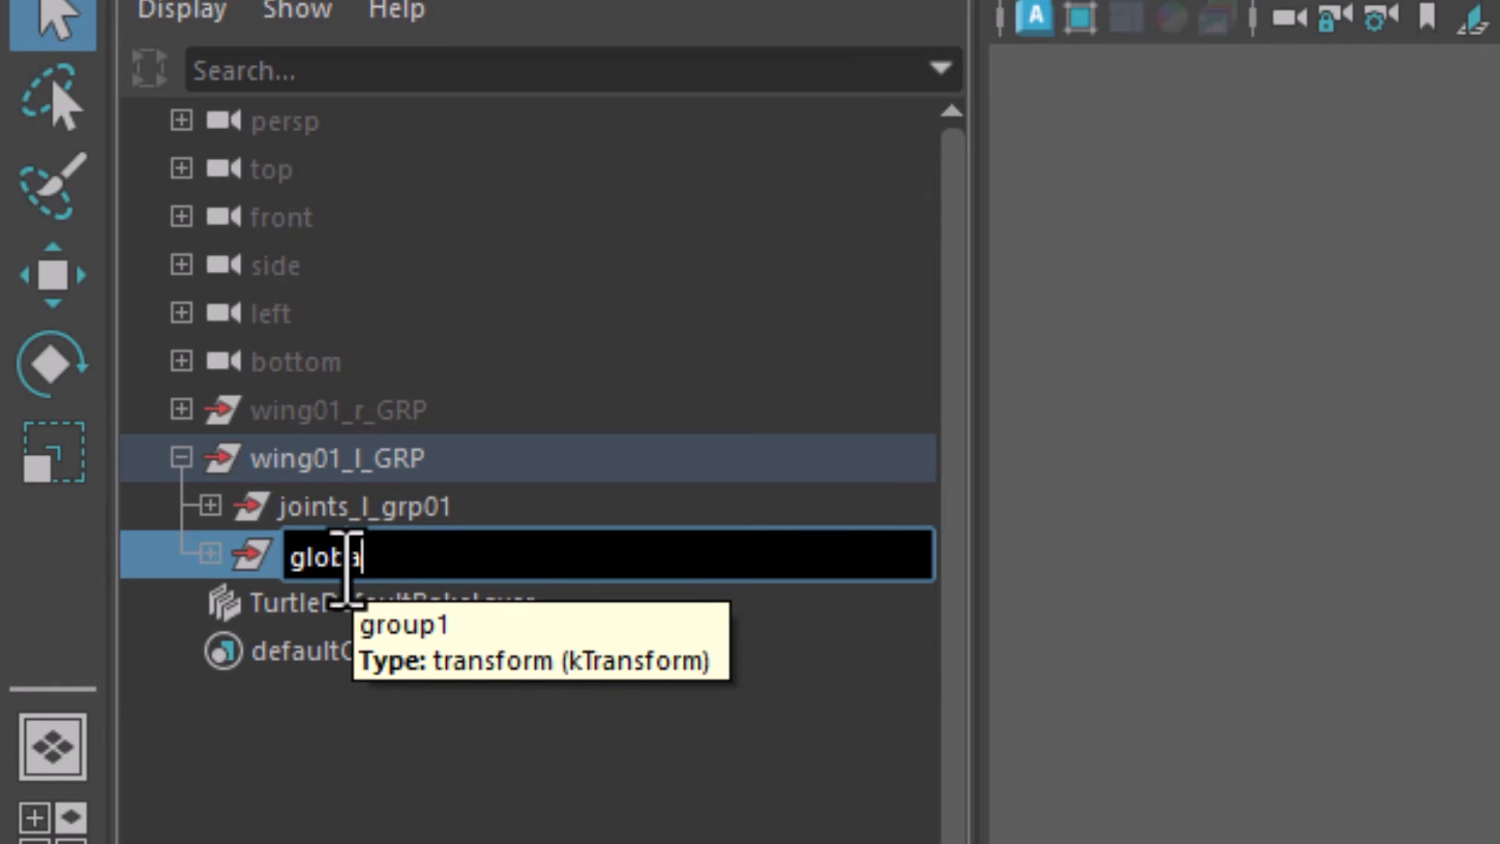
type("l_l_grp")
key("Return")
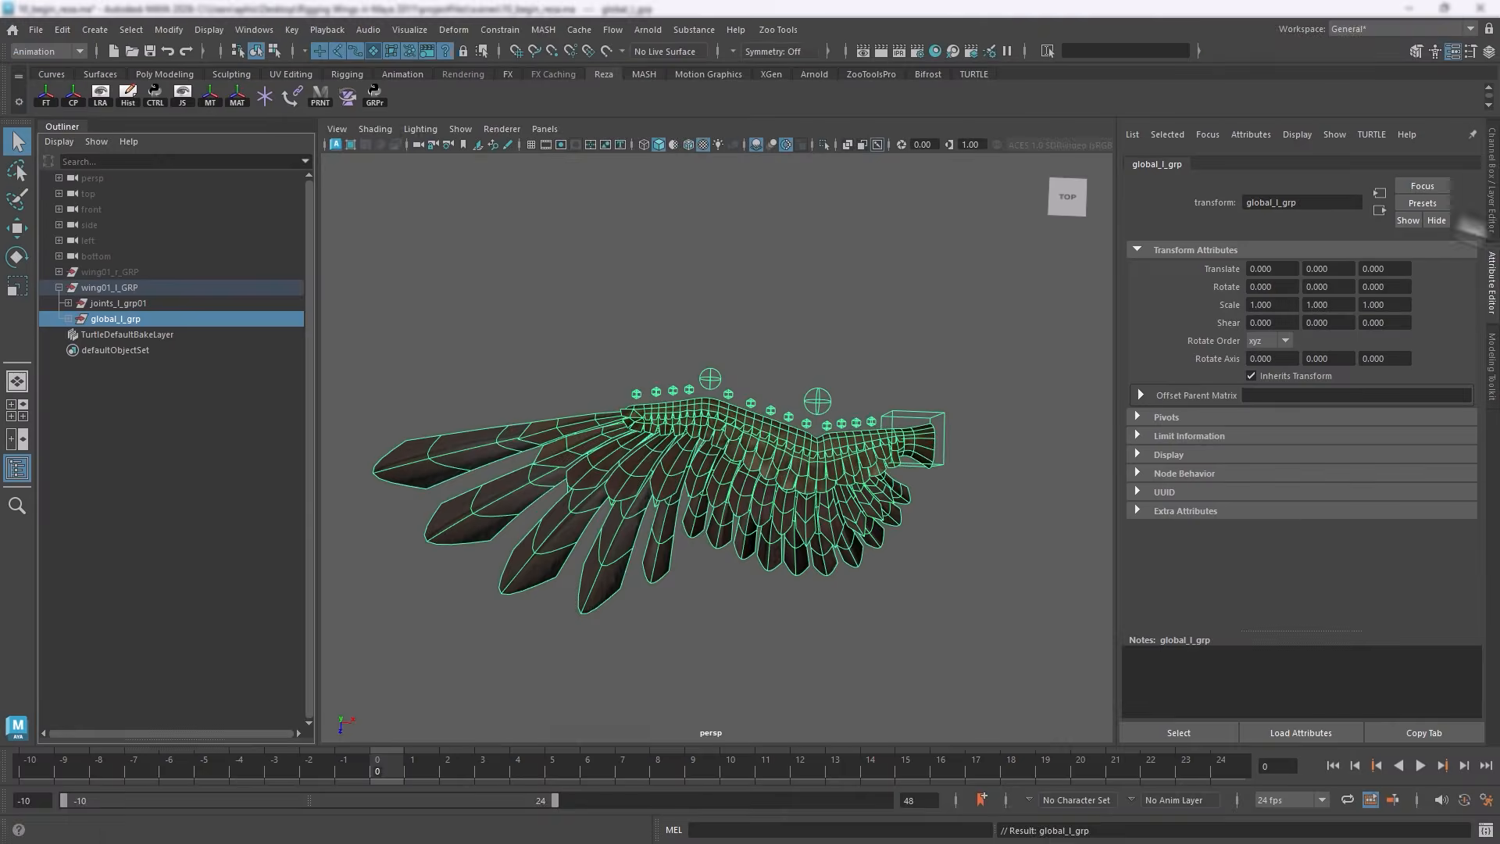
Show the channels of global_l_grp, try moving the group along Z and undo the move
left_click(1492, 181)
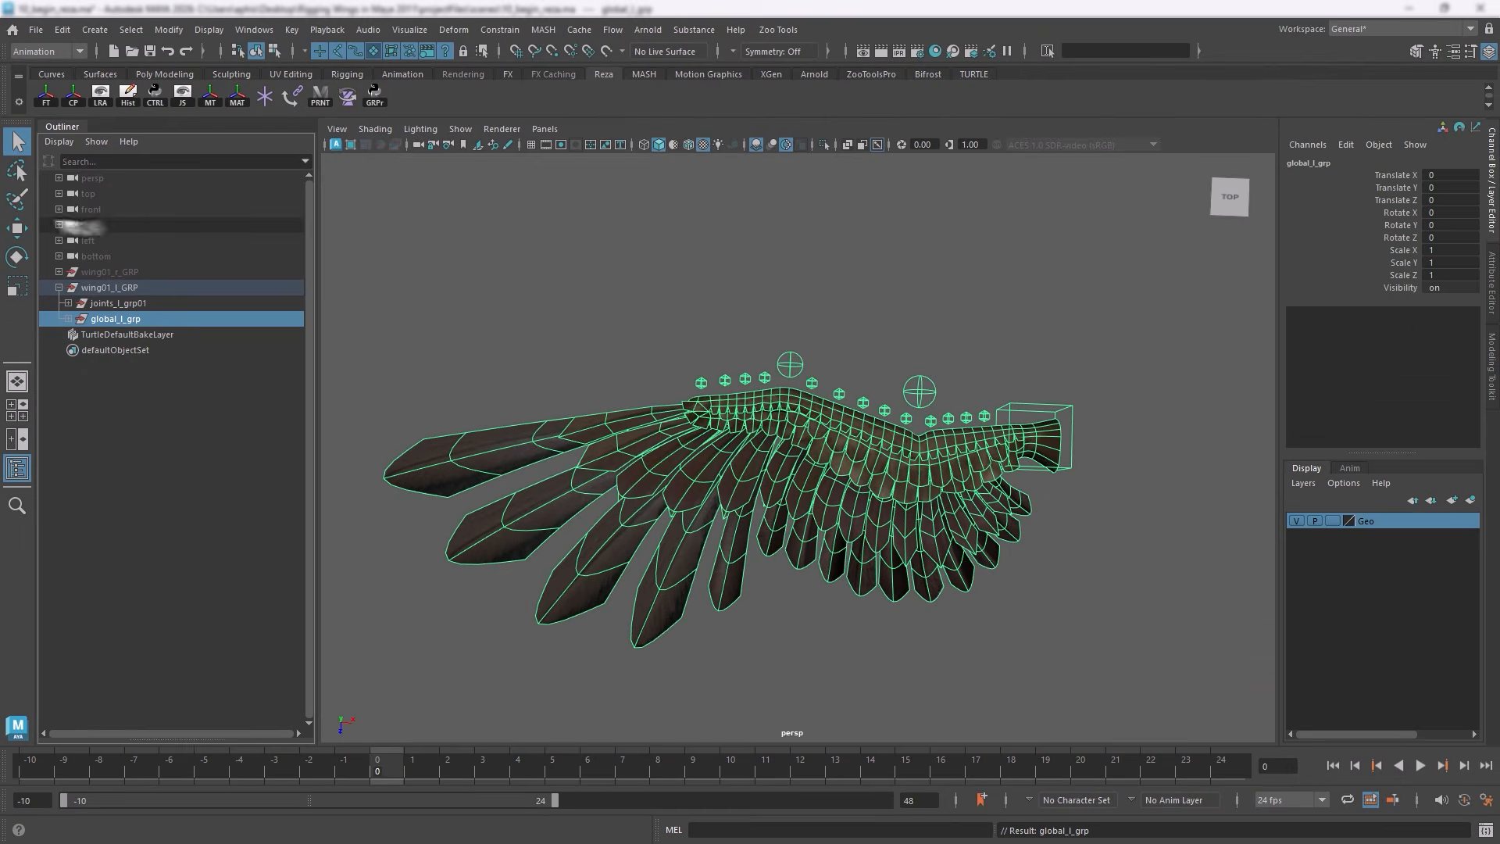
left_click(16, 228)
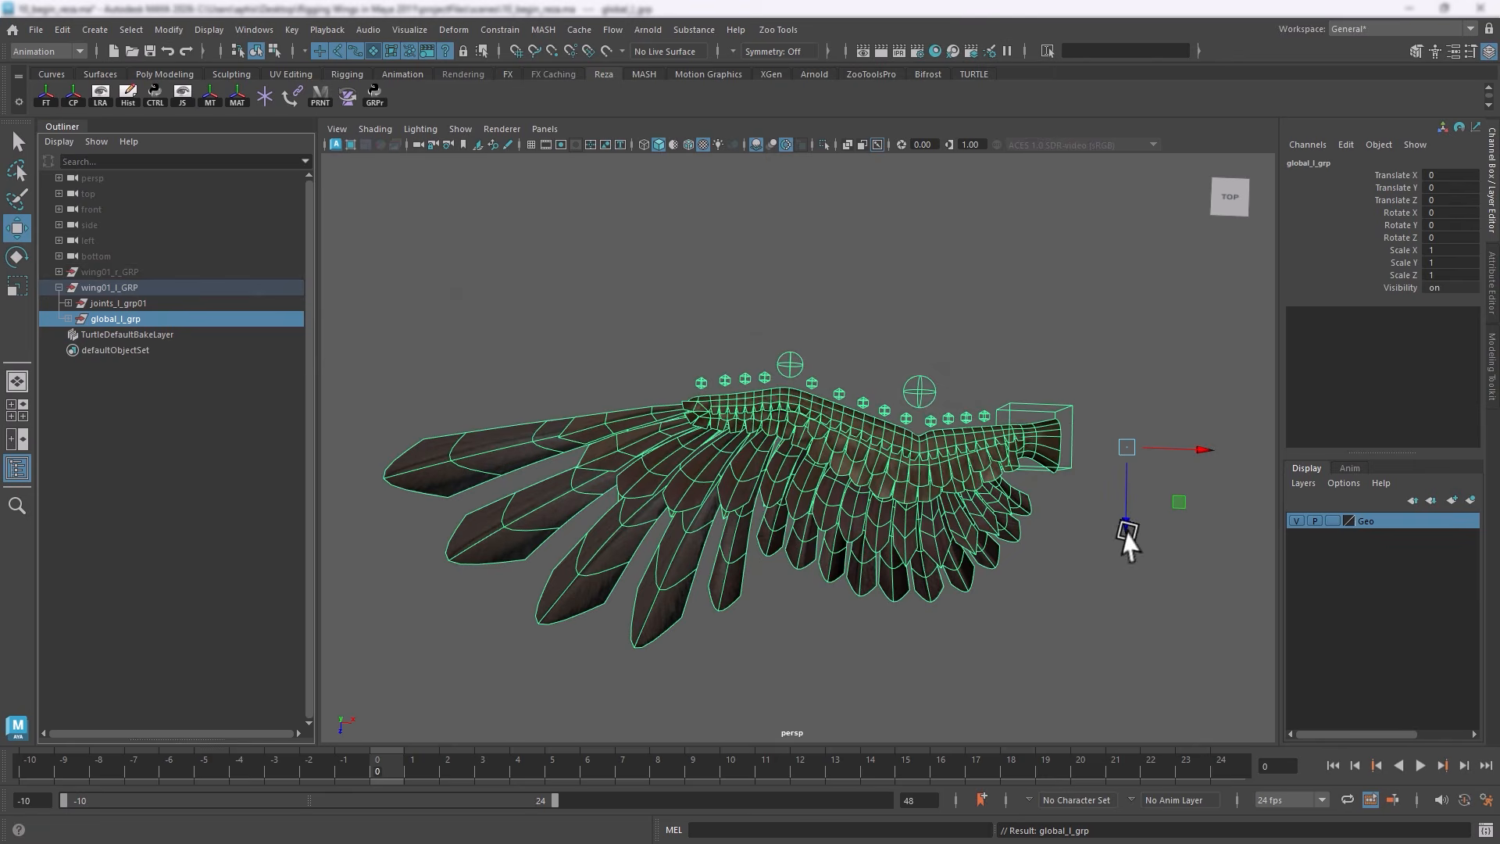
left_click_drag(1125, 520, 1042, 503)
key("ctrl+z")
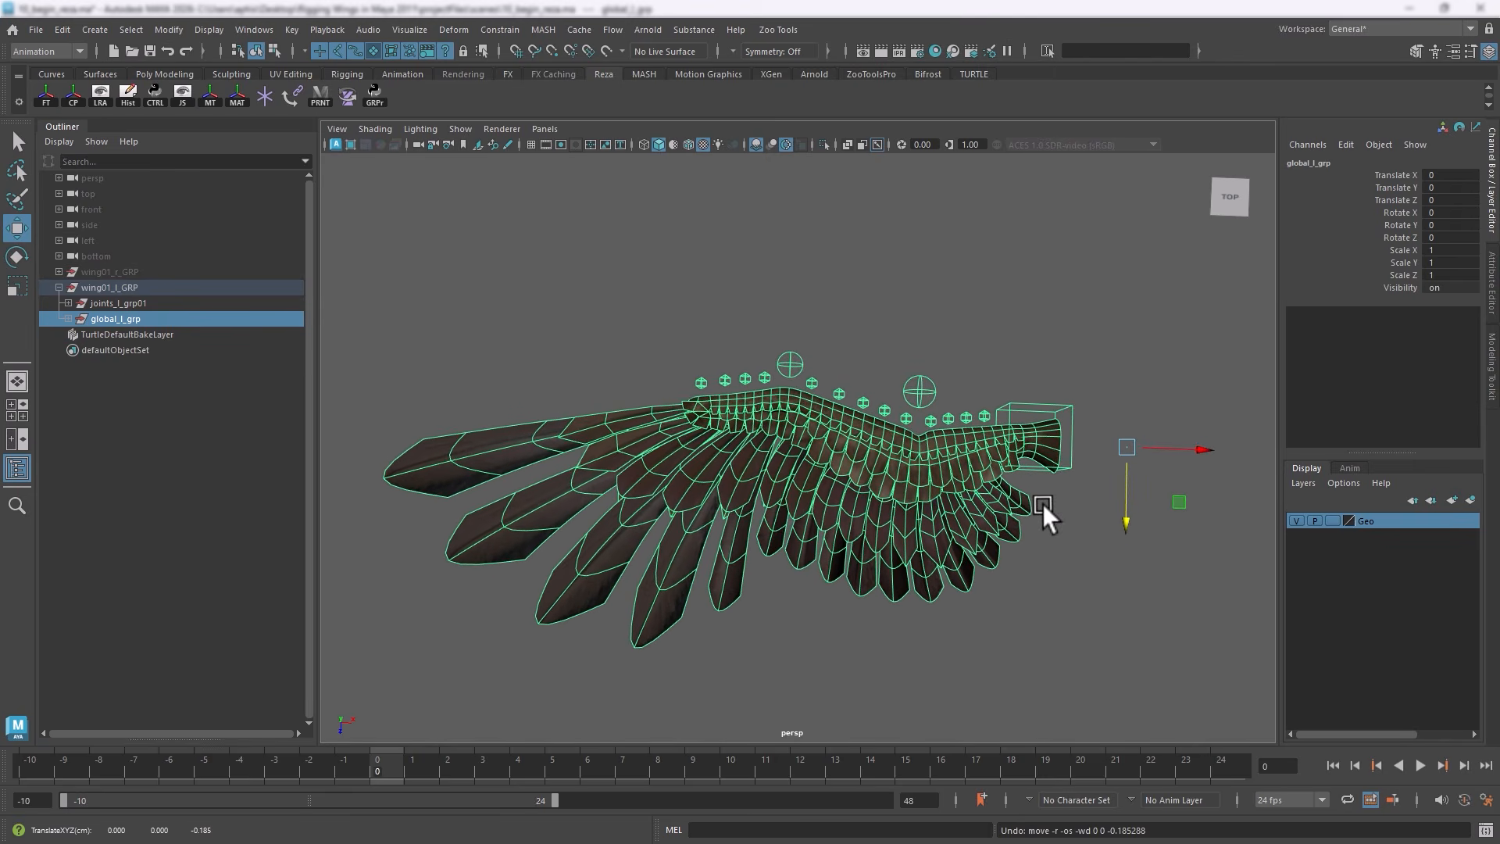
Try scaling global_l_grp uniformly on X, Y and Z to 1.2 and undo the scaling
left_click(1385, 284)
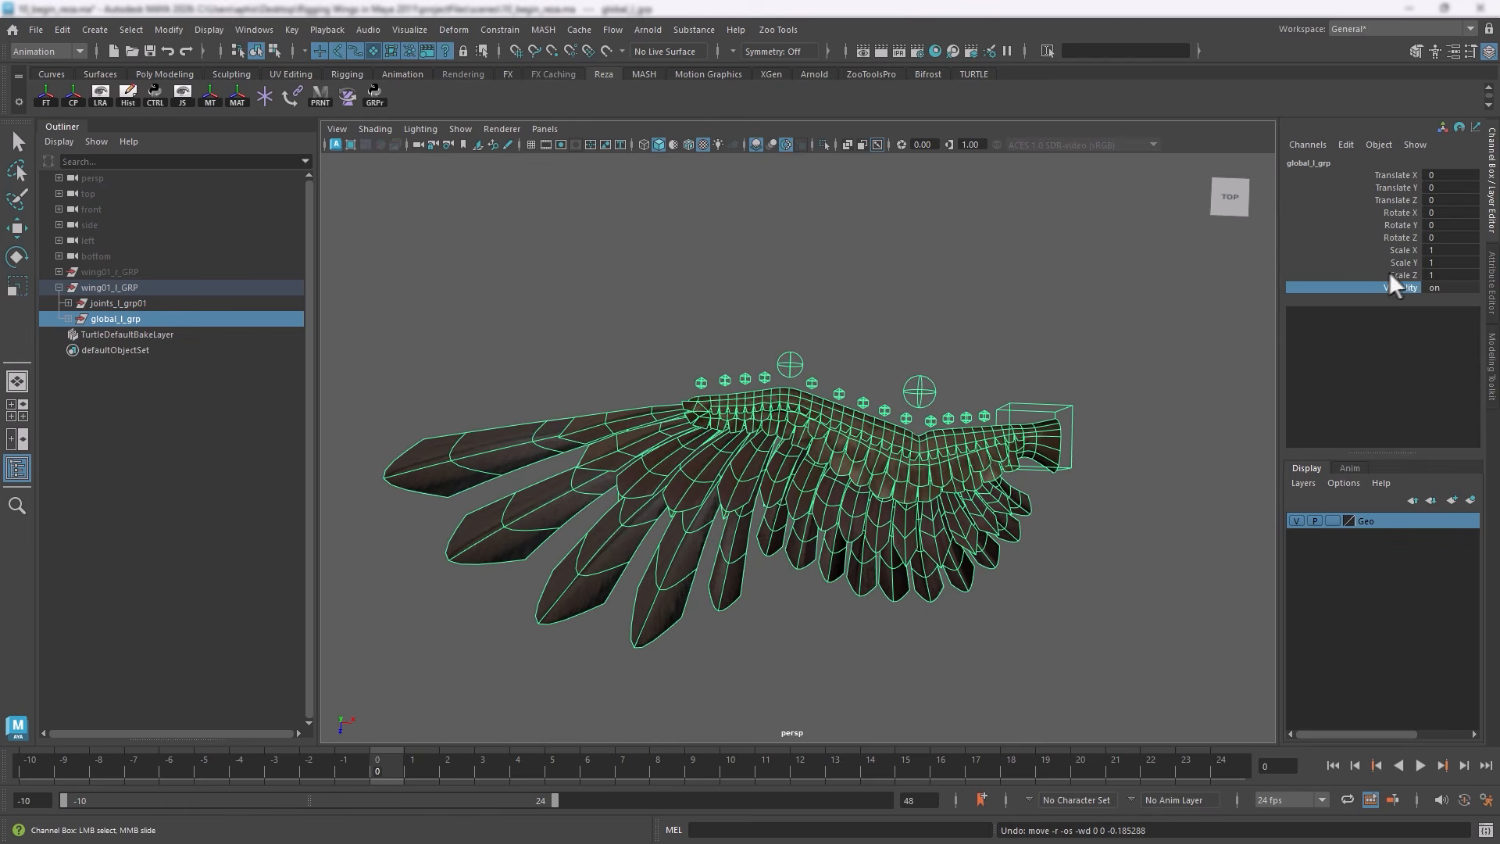
left_click(1400, 251)
left_click(1407, 272, "shift")
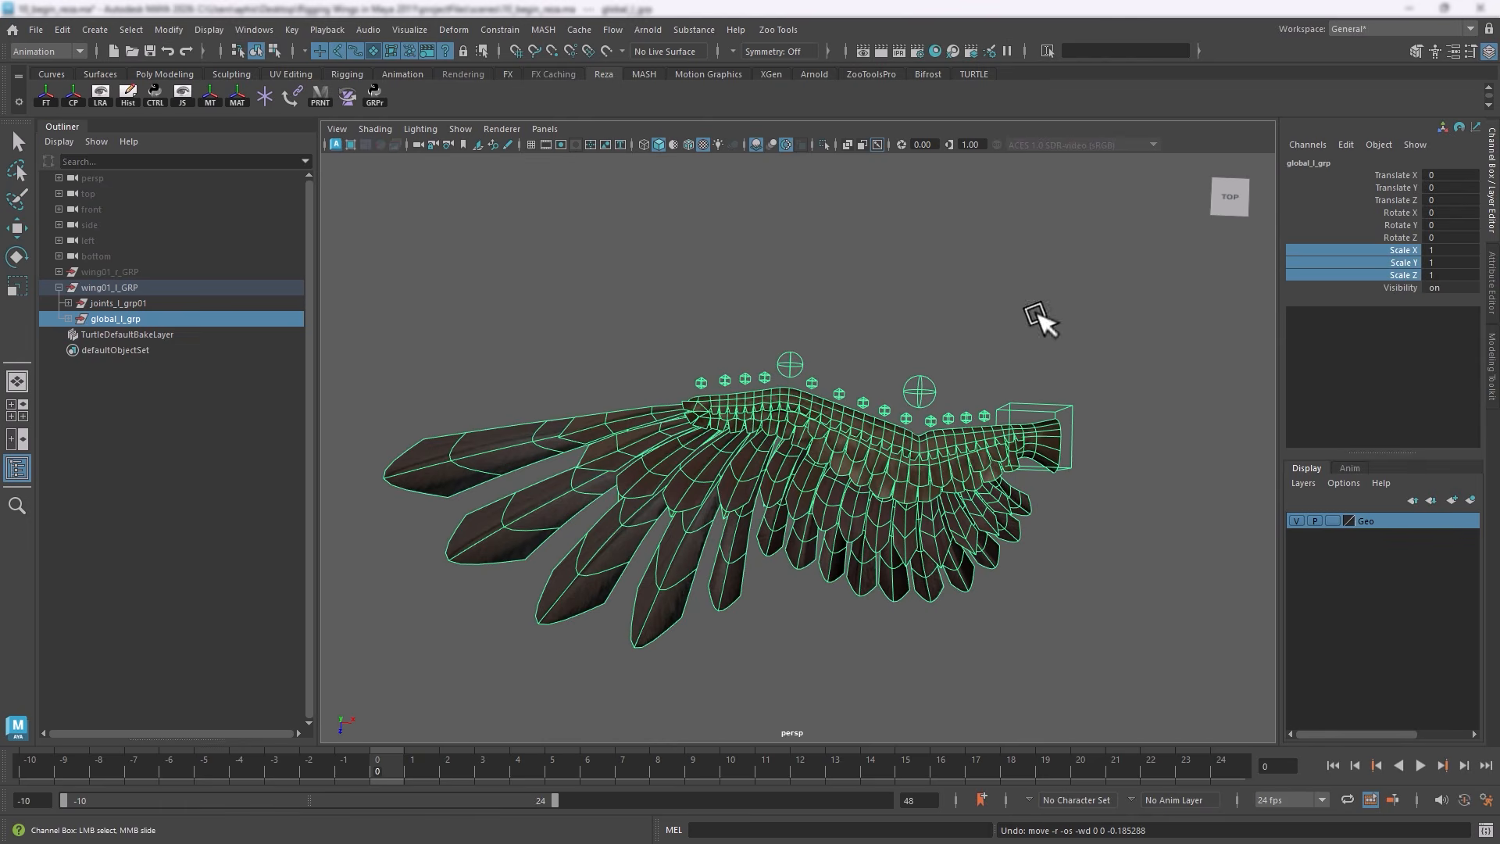
mouse_move(1041, 321)
middle_mouse_down()
mouse_move(1021, 315)
mouse_move(1039, 320)
middle_mouse_up()
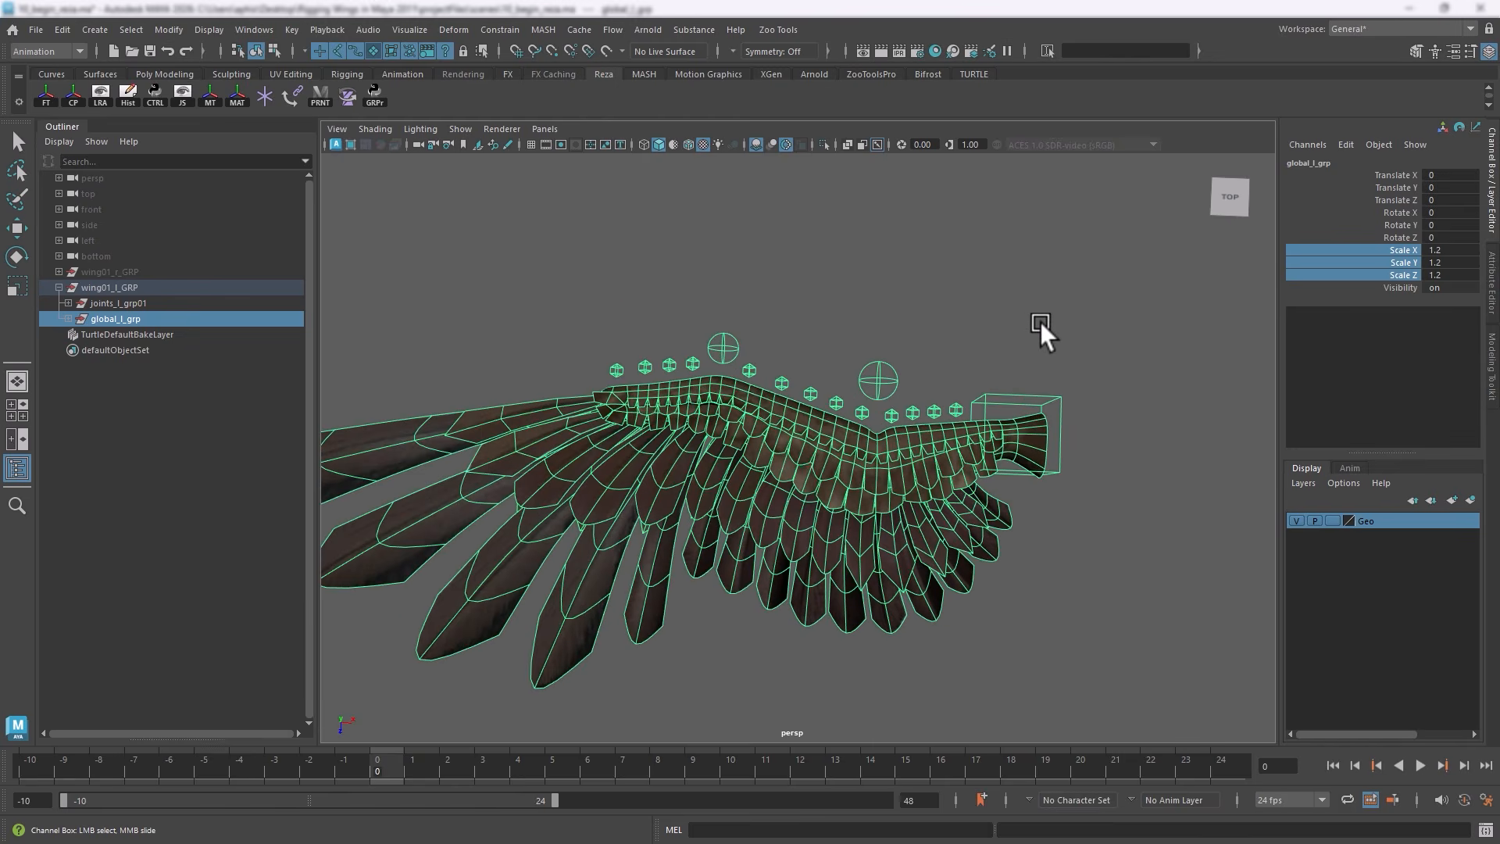
key("ctrl+z")
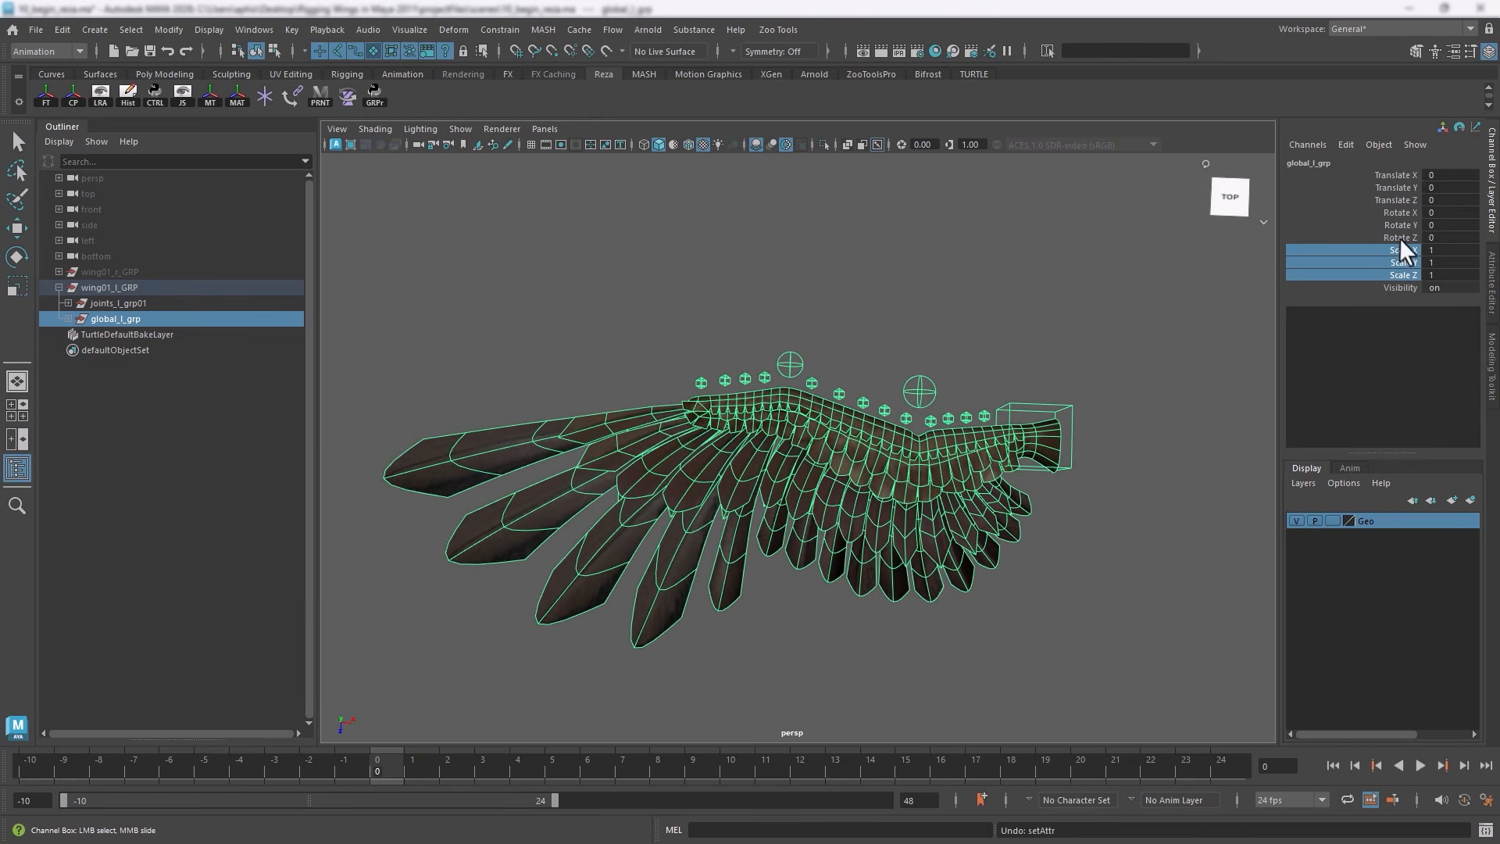
Try rotating global_l_grp around Y and undo the rotation
left_click(1398, 225)
mouse_move(911, 295)
middle_mouse_down()
mouse_move(888, 288)
mouse_move(916, 293)
middle_mouse_up()
key("ctrl+z")
Try moving global_l_grp 4.5 in Translate Y and 3.9 in Translate X, and undo both moves
left_click(1398, 187)
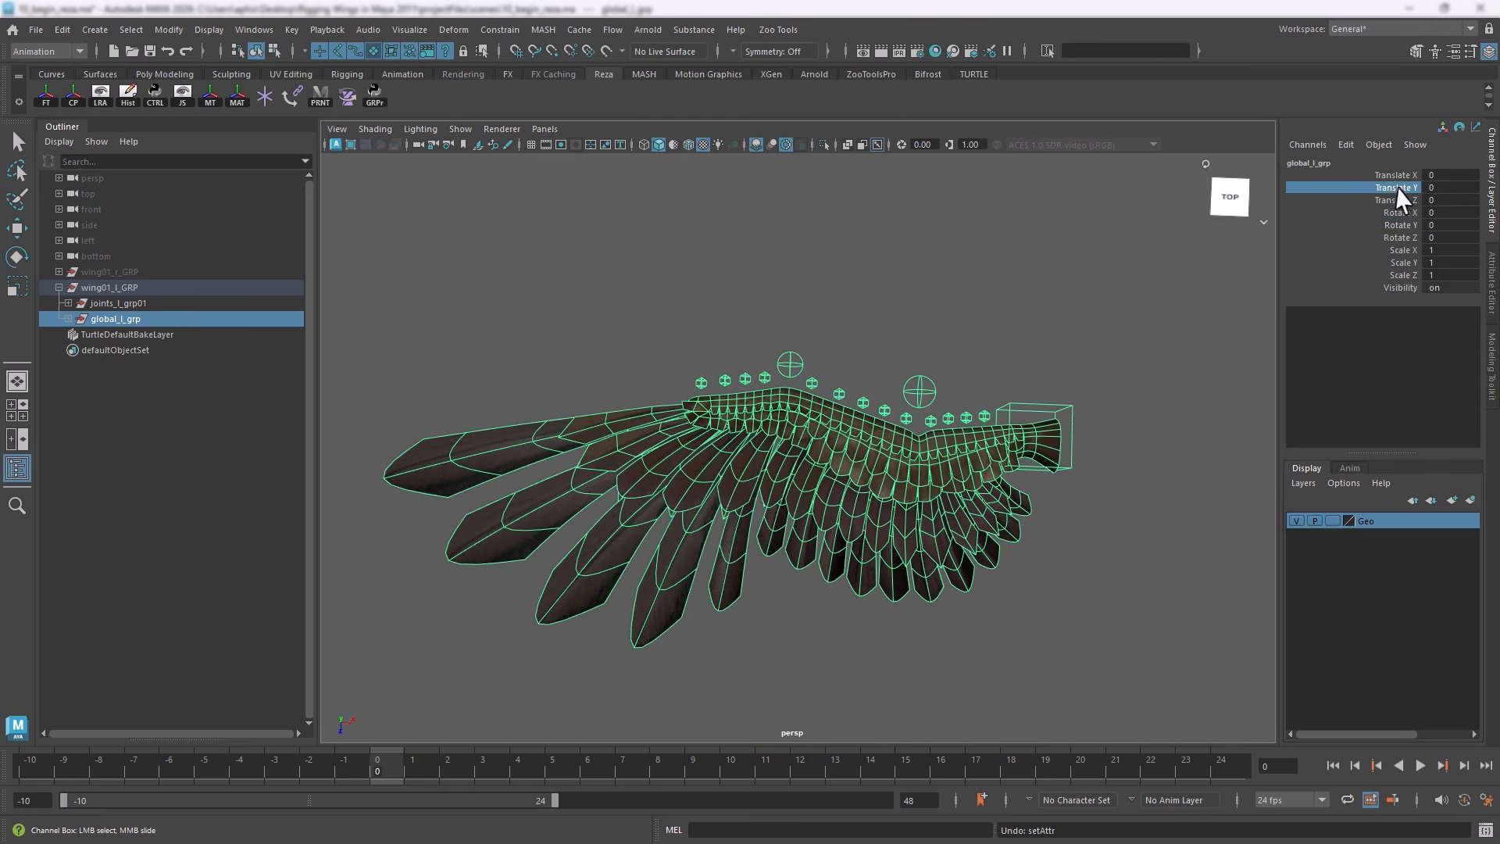
mouse_move(795, 288)
middle_mouse_down()
mouse_move(810, 284)
mouse_move(780, 282)
mouse_move(878, 289)
mouse_move(718, 286)
mouse_move(809, 283)
middle_mouse_up()
left_click(1399, 175)
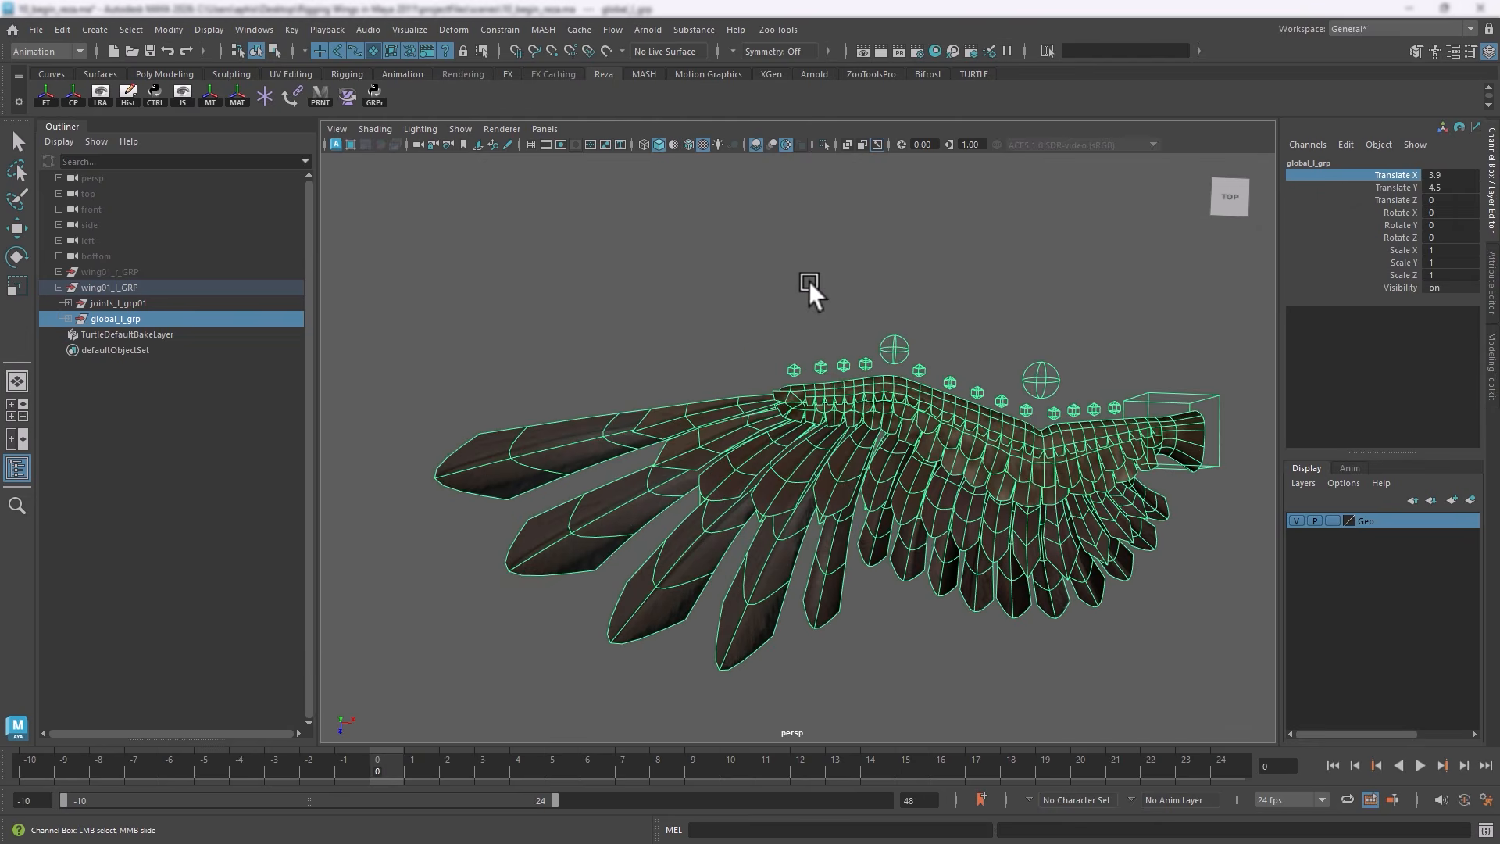
key("ctrl+z")
key("ctrl+z")
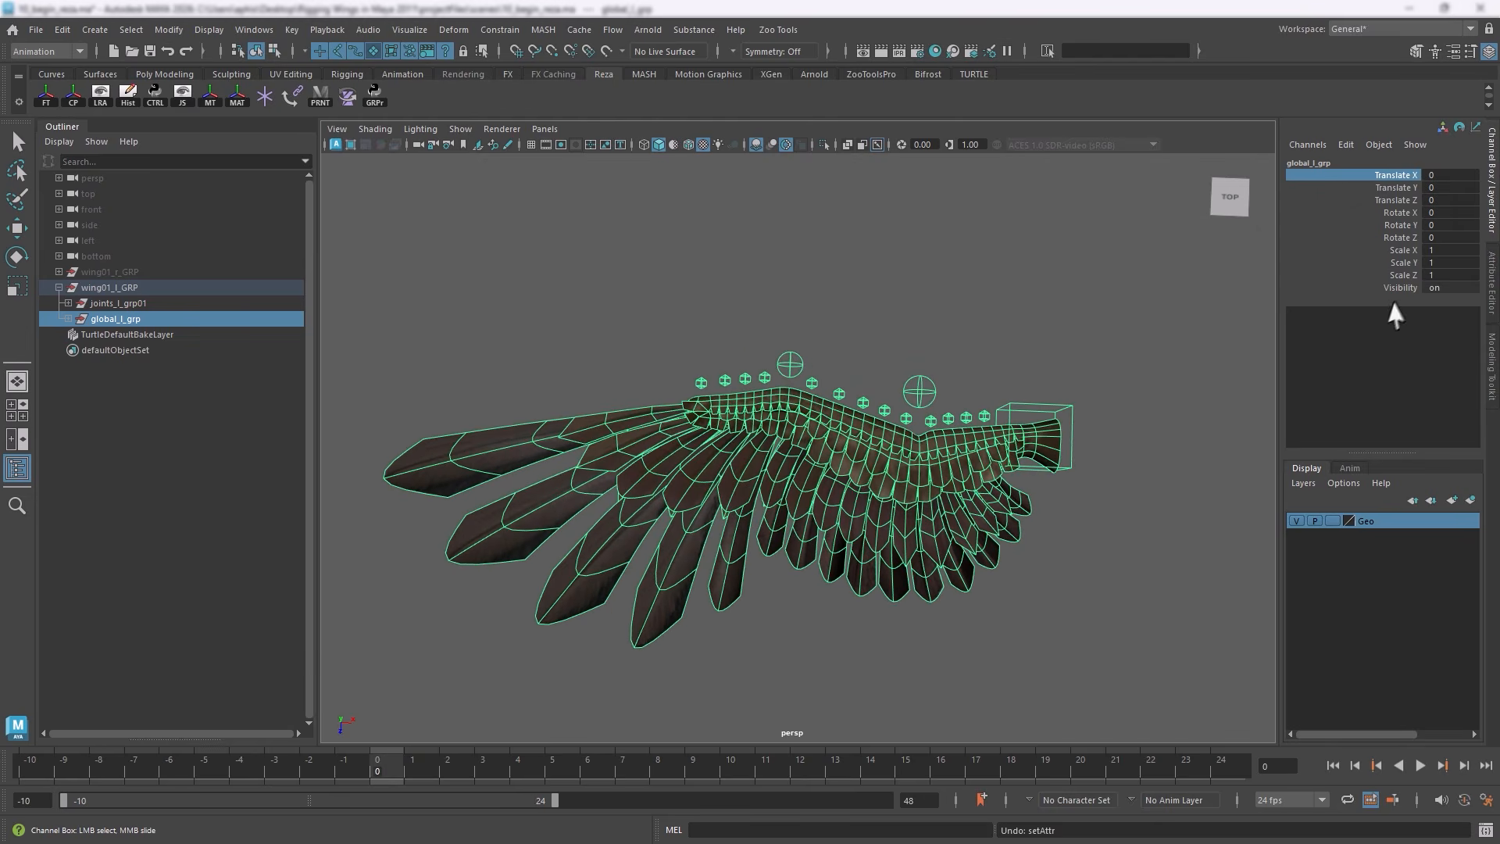
Lock and hide the Visibility channel of global_l_grp and deselect the group
left_click(1393, 287)
right_click(1391, 289)
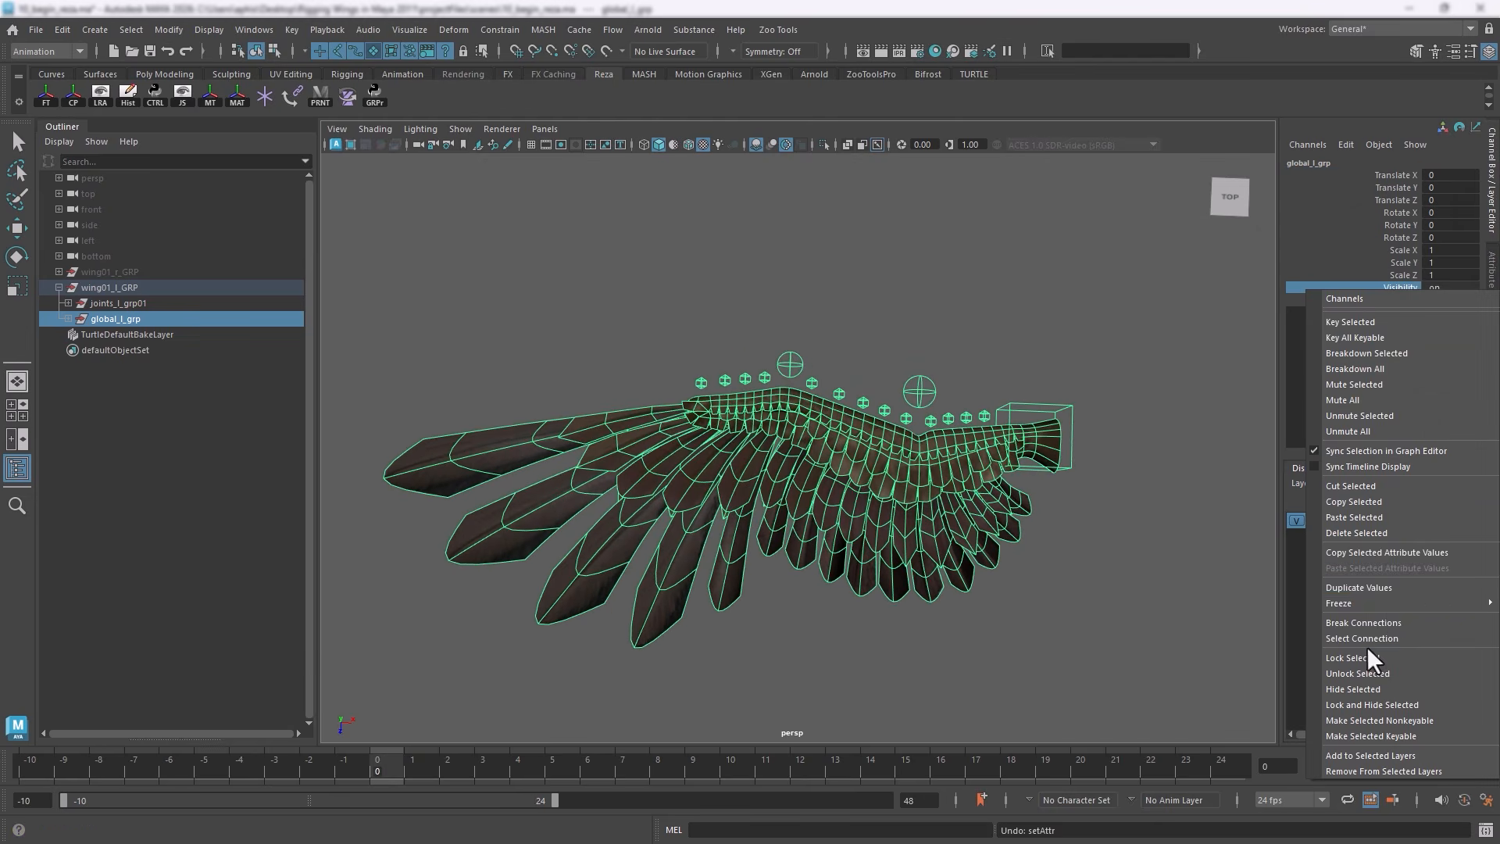
left_click(1367, 701)
key("w")
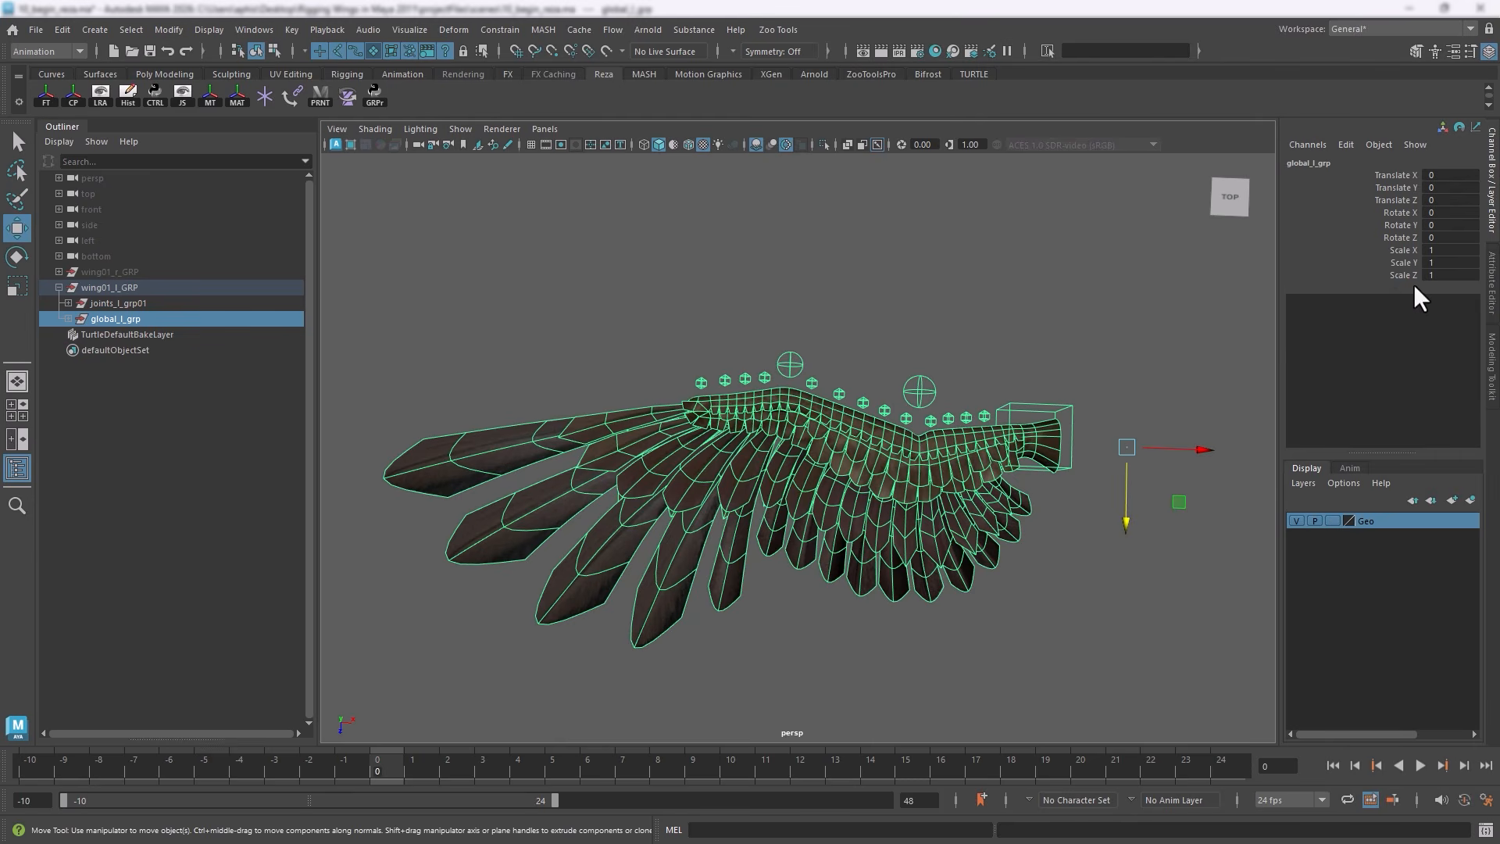
left_click(882, 323)
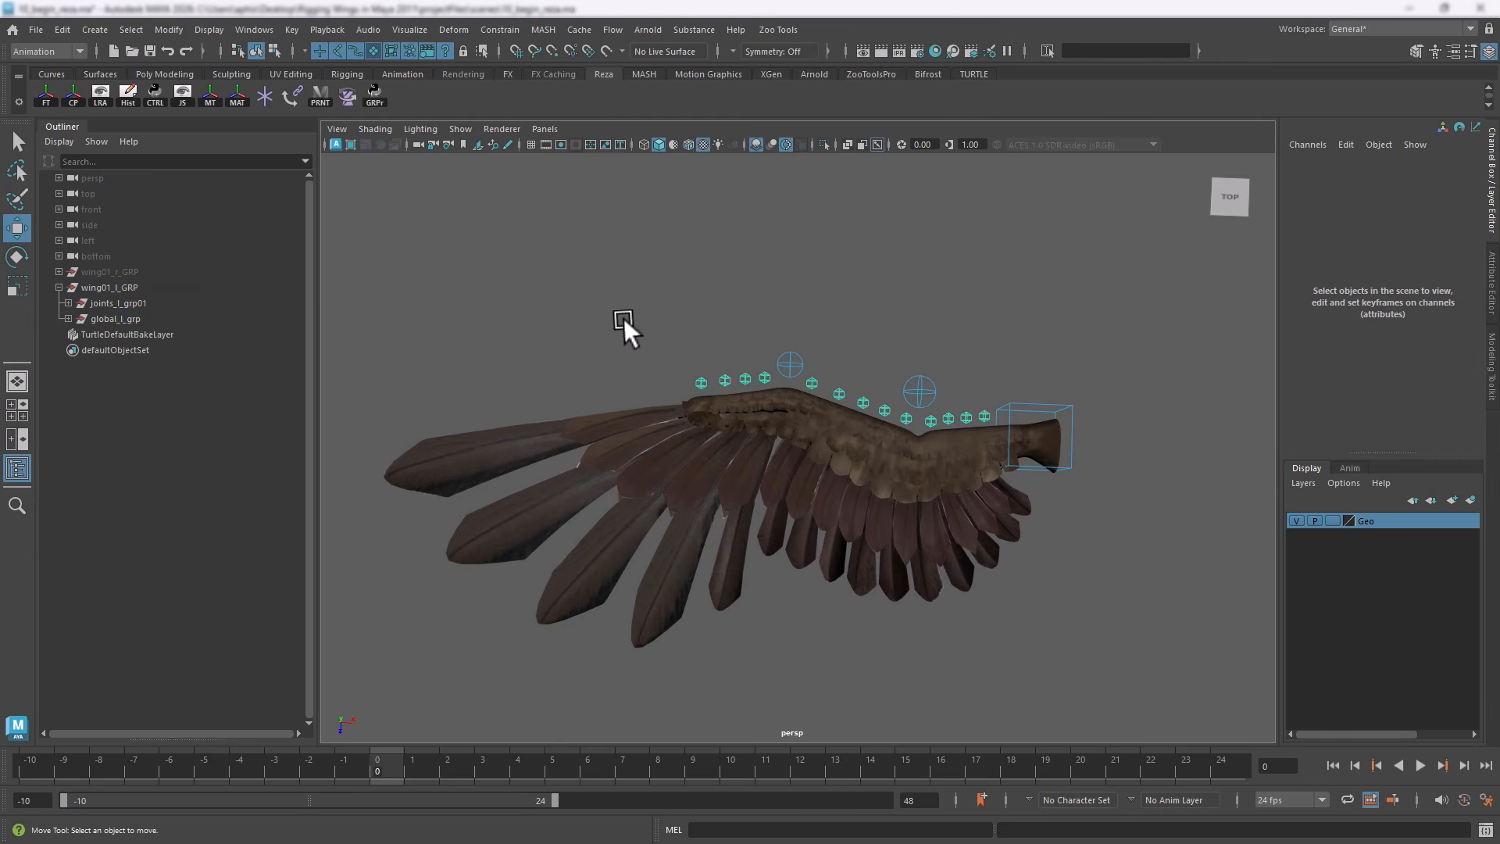